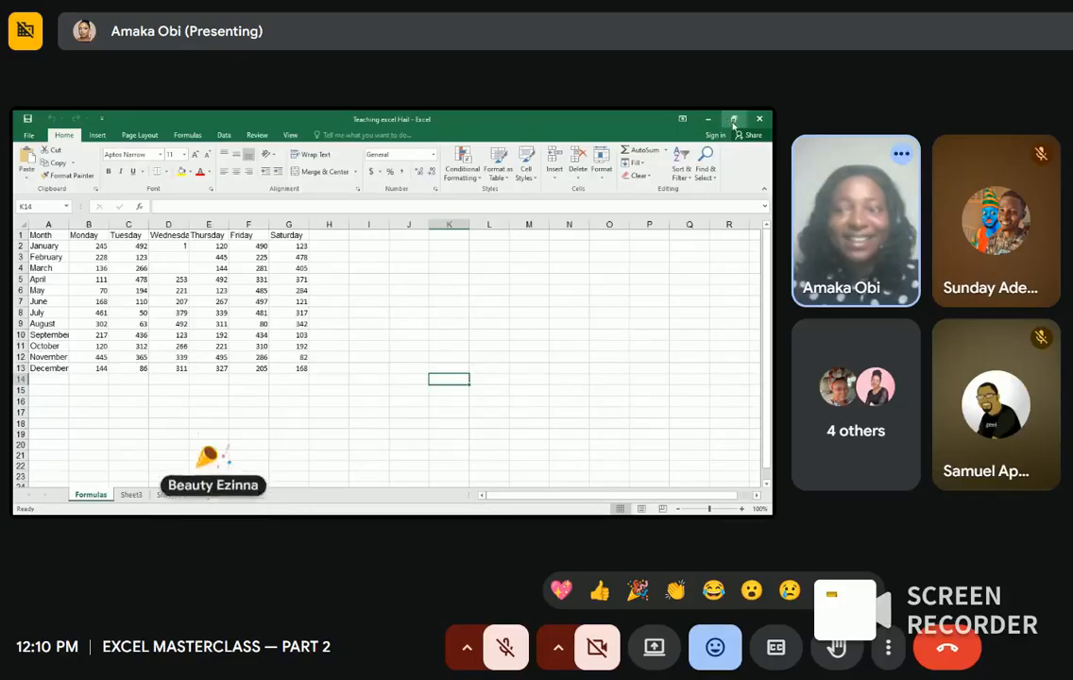
# Step: Enlarge the workbook window and enter the formula =2+2 in cell J2 so it shows 4
pyautogui.click(732, 119)
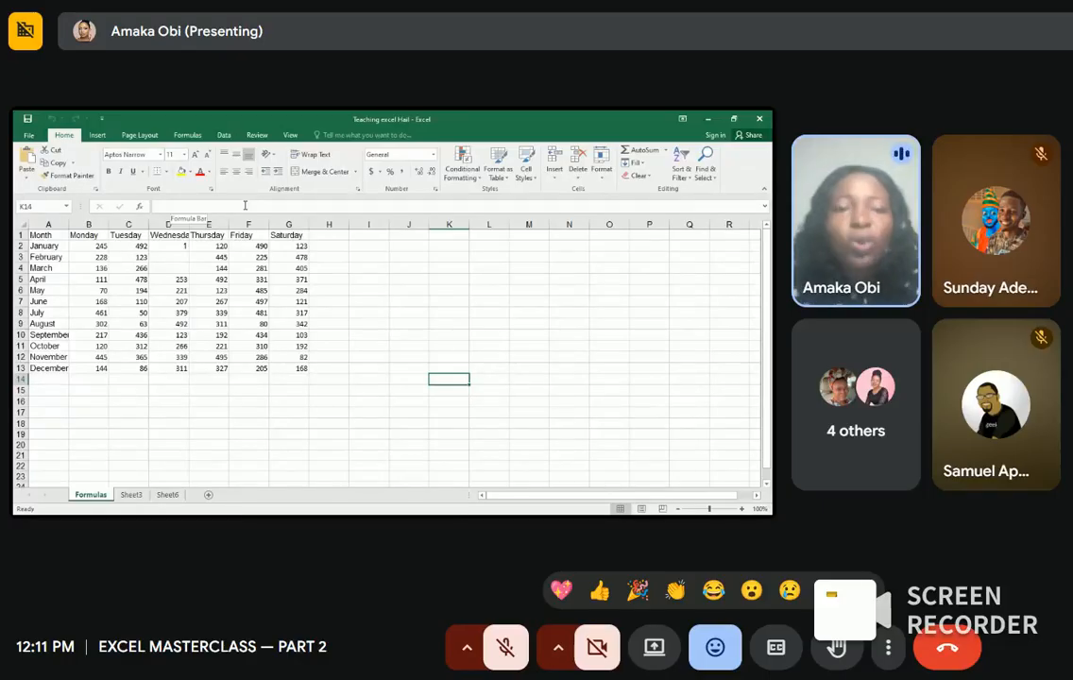
pyautogui.click(406, 249)
pyautogui.write('=')
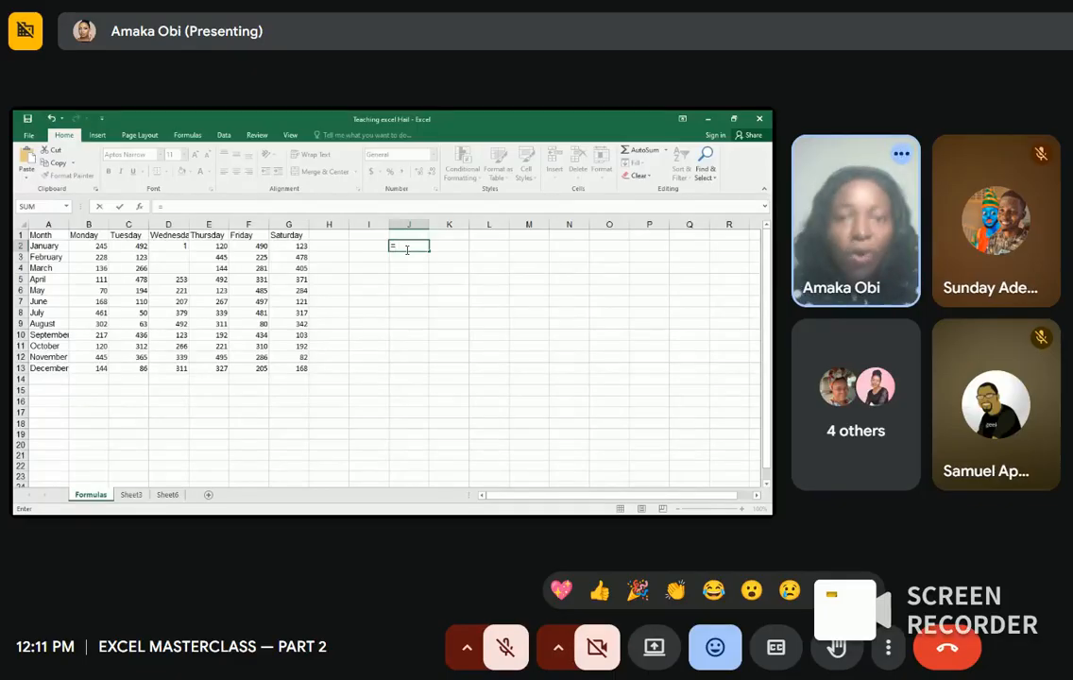
pyautogui.write('2')
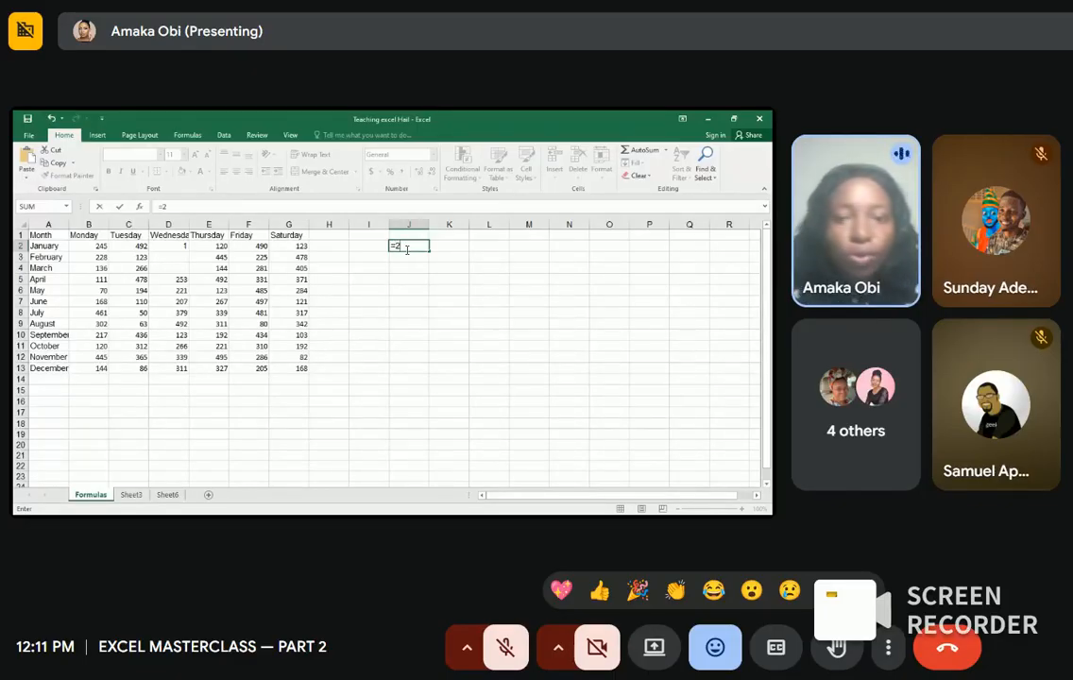
pyautogui.write('+3')
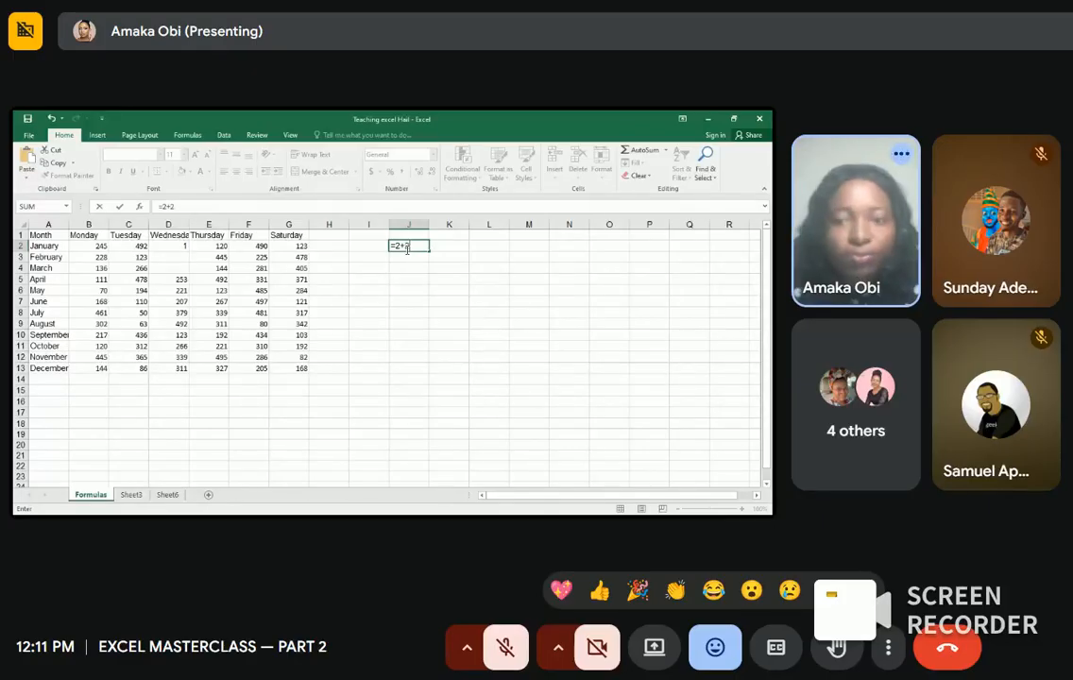
pyautogui.press('Return')
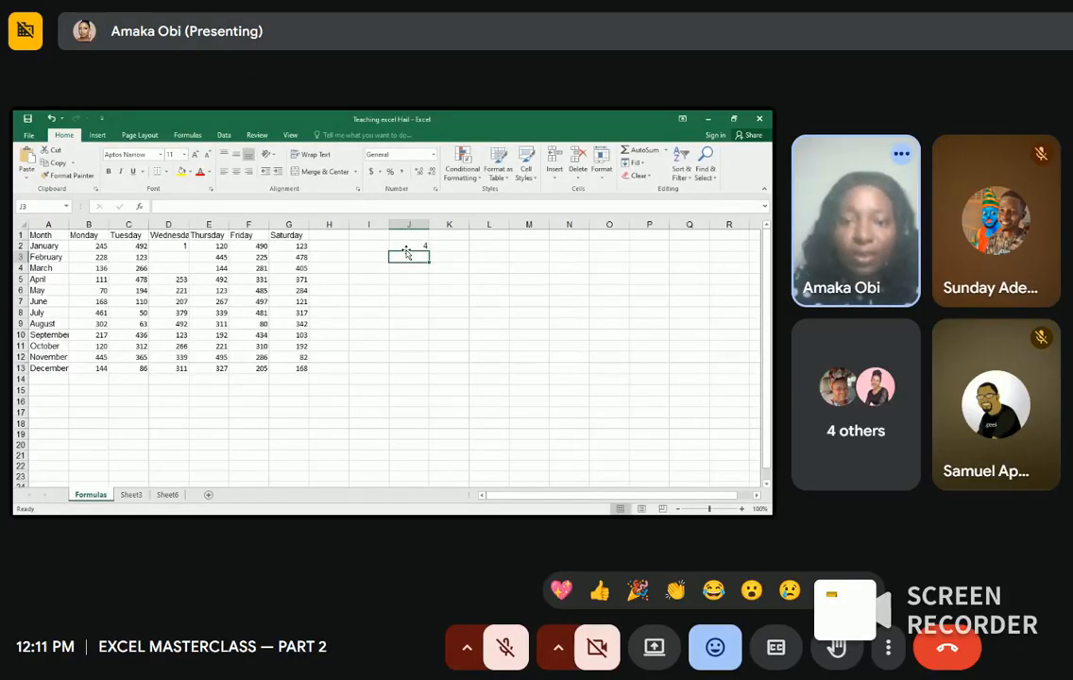
# Step: Enter 2+2 as plain text in cell J3, without an equals sign
pyautogui.click(411, 244)
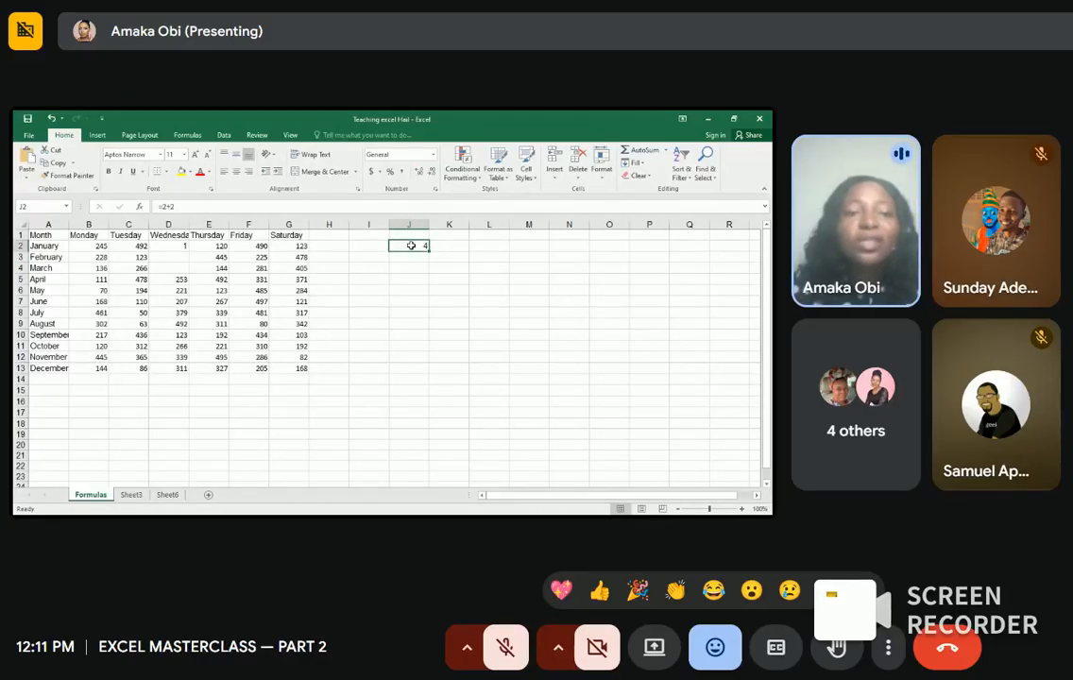
pyautogui.click(408, 256)
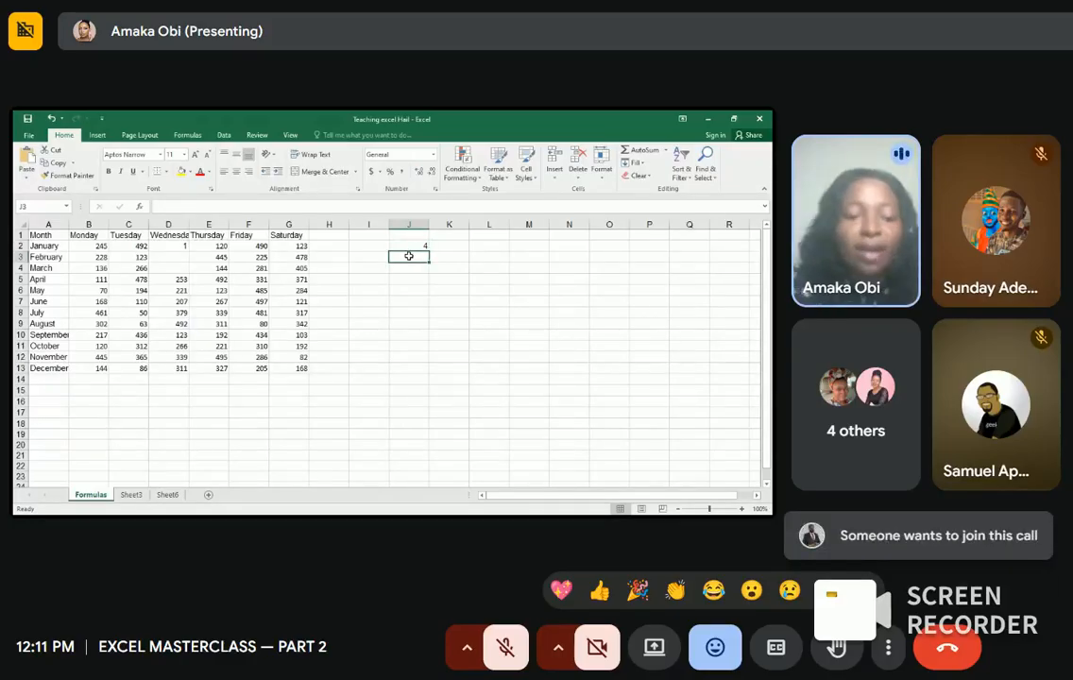
pyautogui.write('2=2')
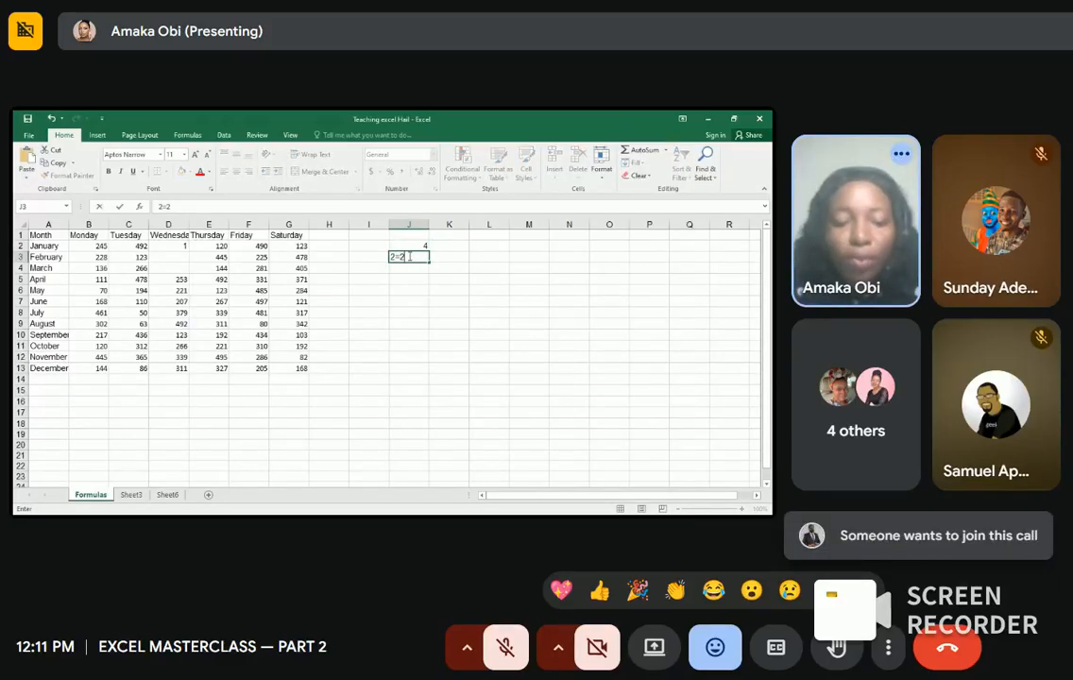
pyautogui.press('BackSpace')
pyautogui.press('BackSpace')
pyautogui.write('+2')
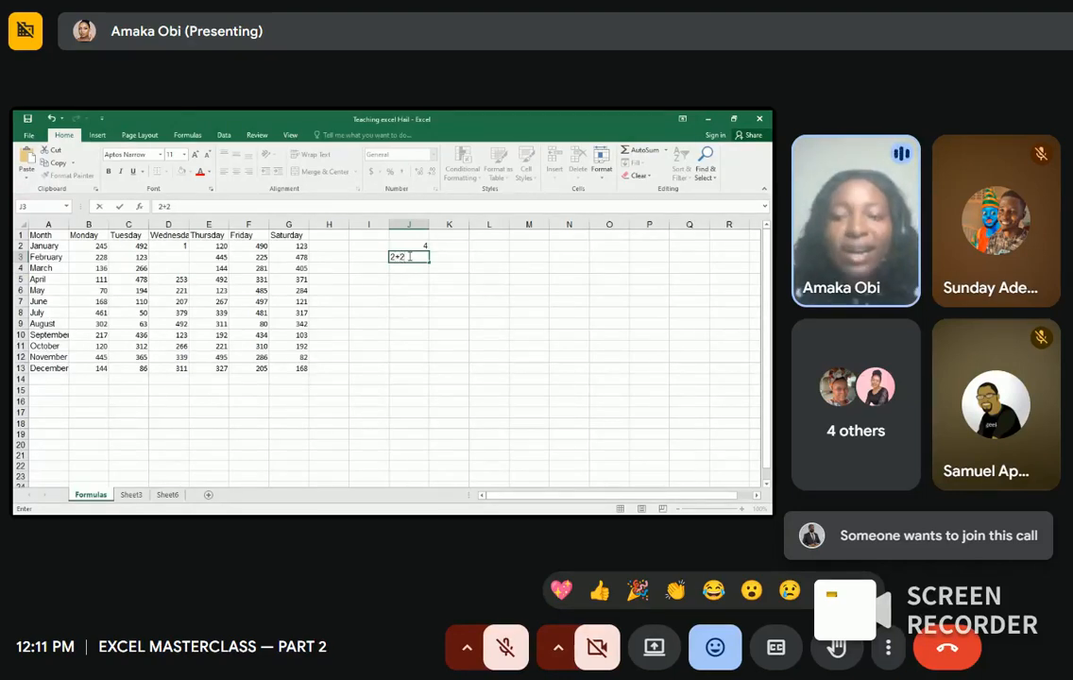
pyautogui.press('Return')
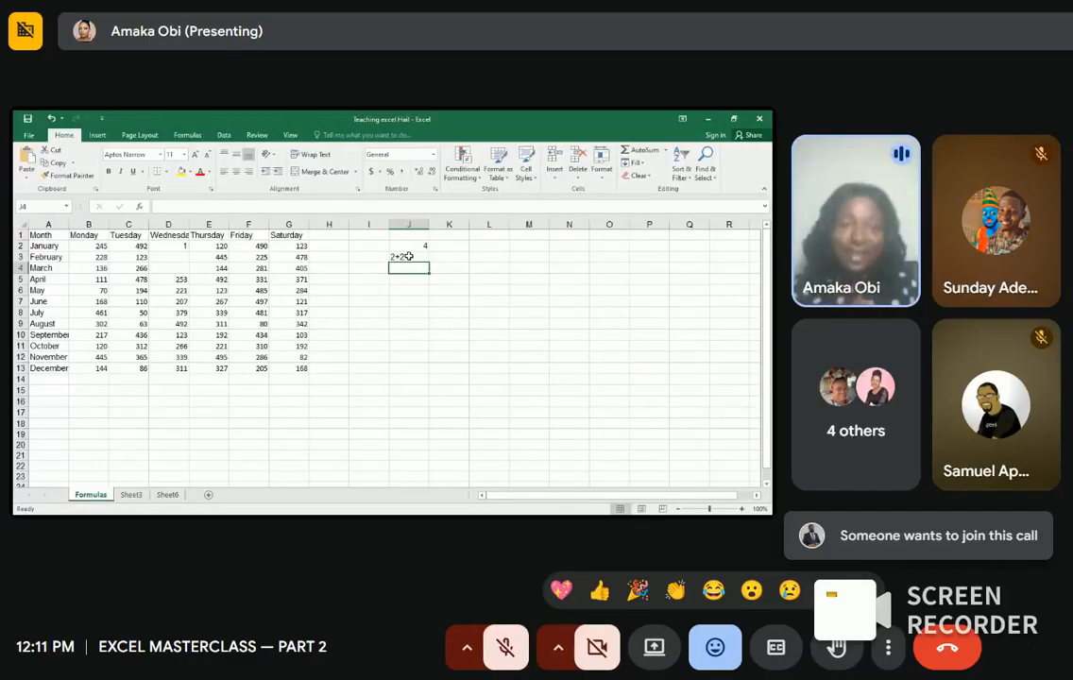
# Step: Enter the formula =3+3 for J4 through the formula bar, showing 6
pyautogui.click(182, 206)
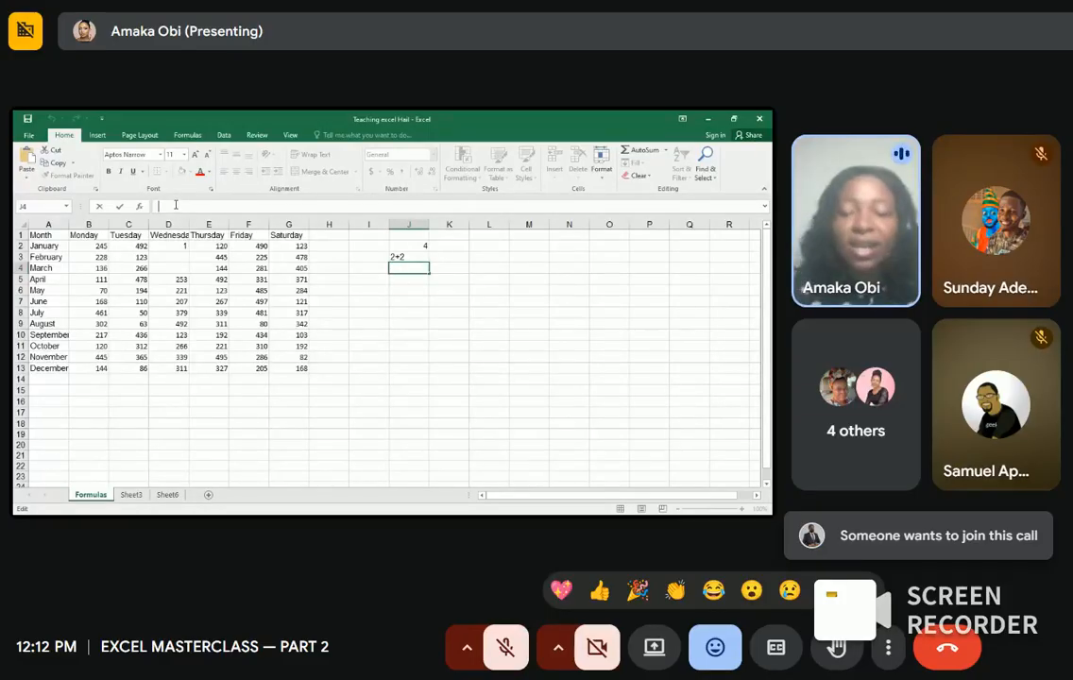
pyautogui.write('=')
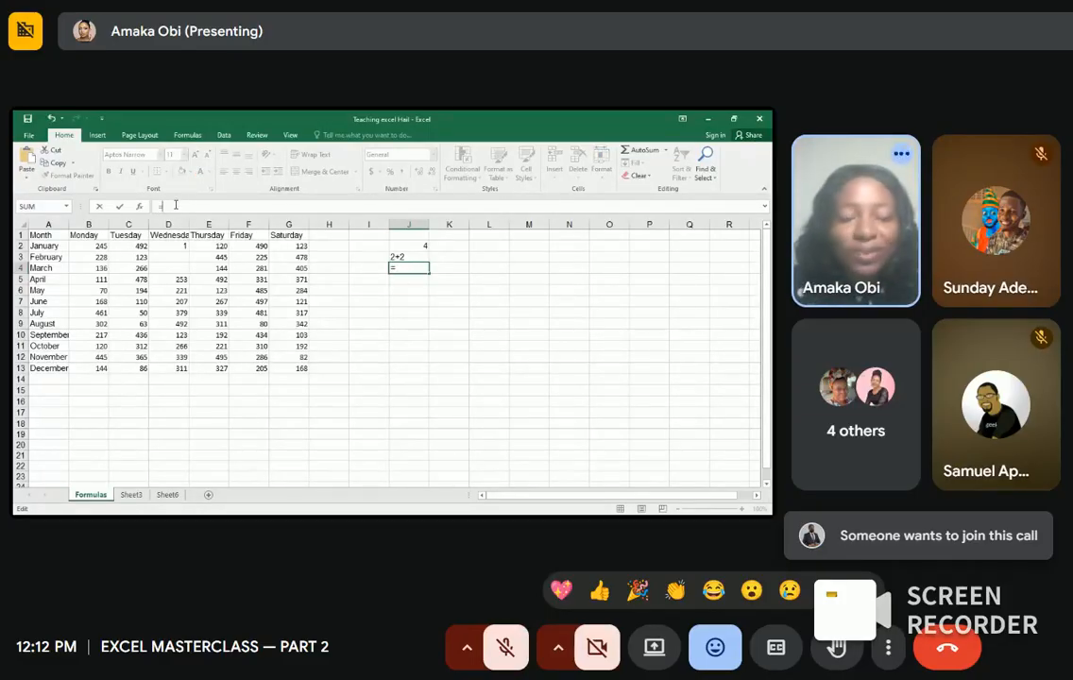
pyautogui.write('3=3')
pyautogui.press('BackSpace')
pyautogui.press('BackSpace')
pyautogui.write('+3')
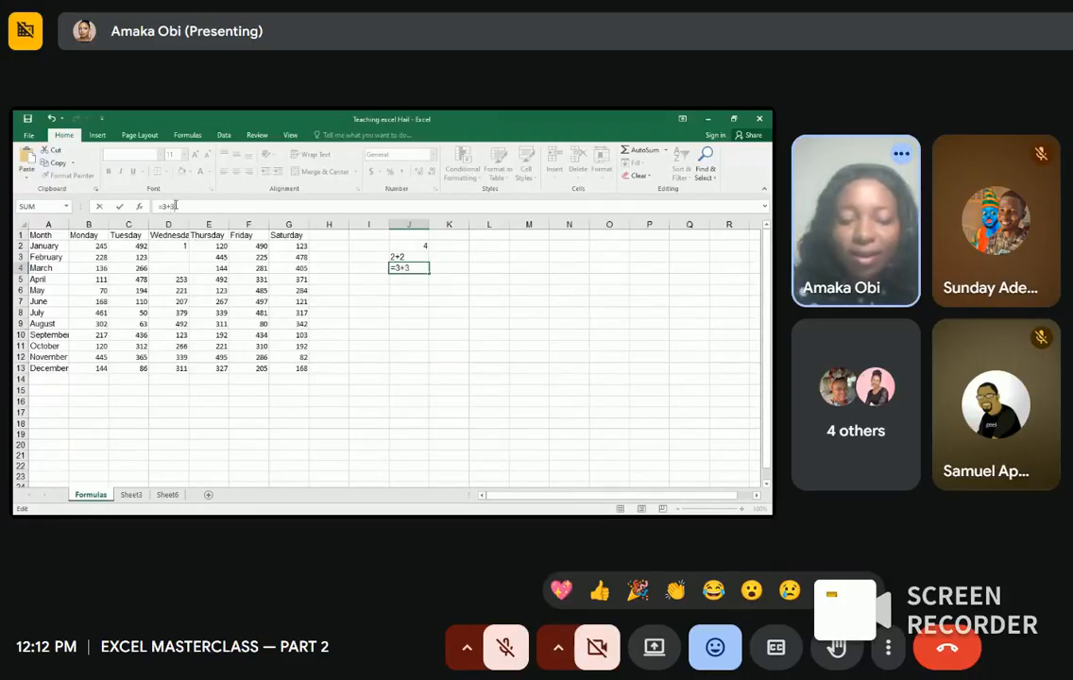
pyautogui.press('Return')
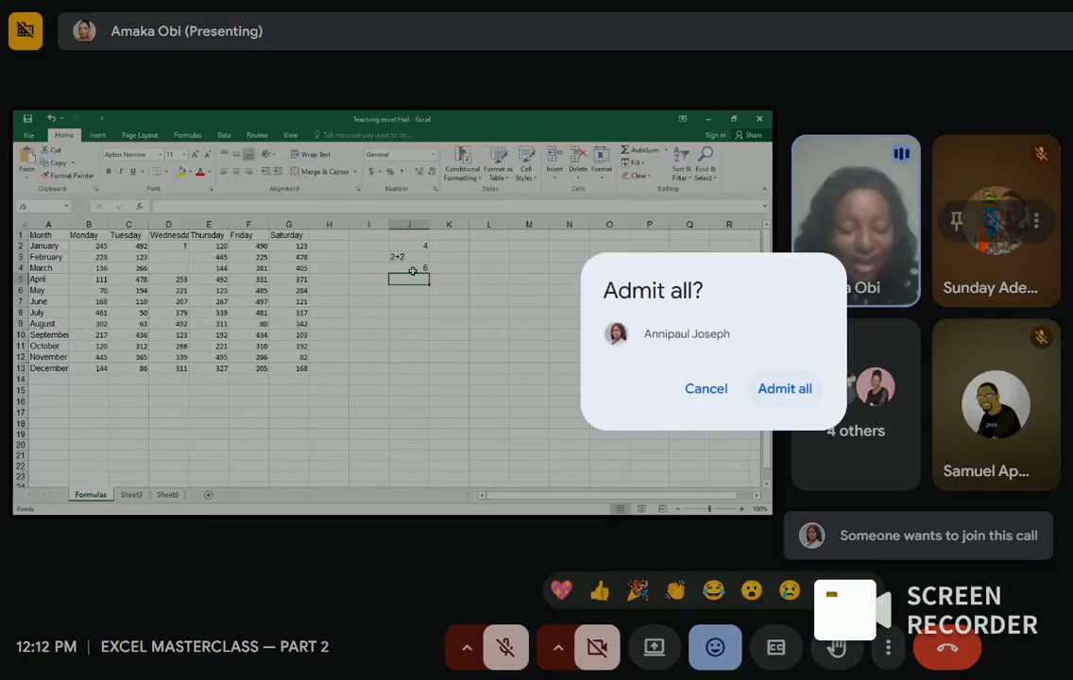
# Step: Admit the waiting participant into the Google Meet call
pyautogui.click(785, 388)
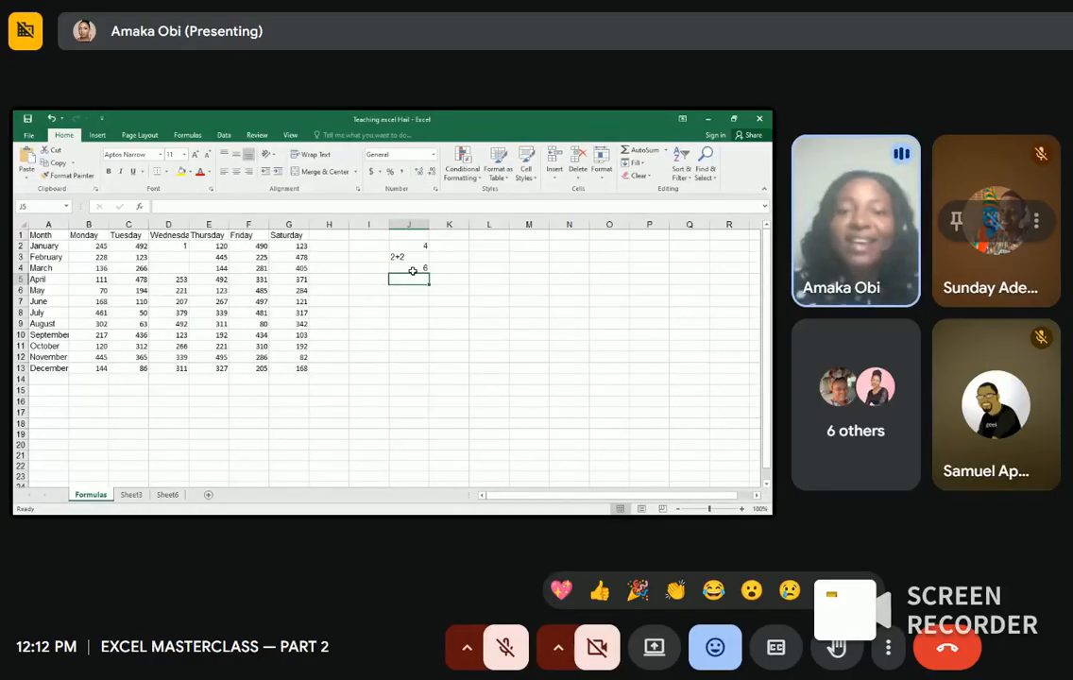
# Step: Empty cells J2, J3 and J4, then admit another waiting participant to the call
pyautogui.click(412, 244)
pyautogui.press('BackSpace')
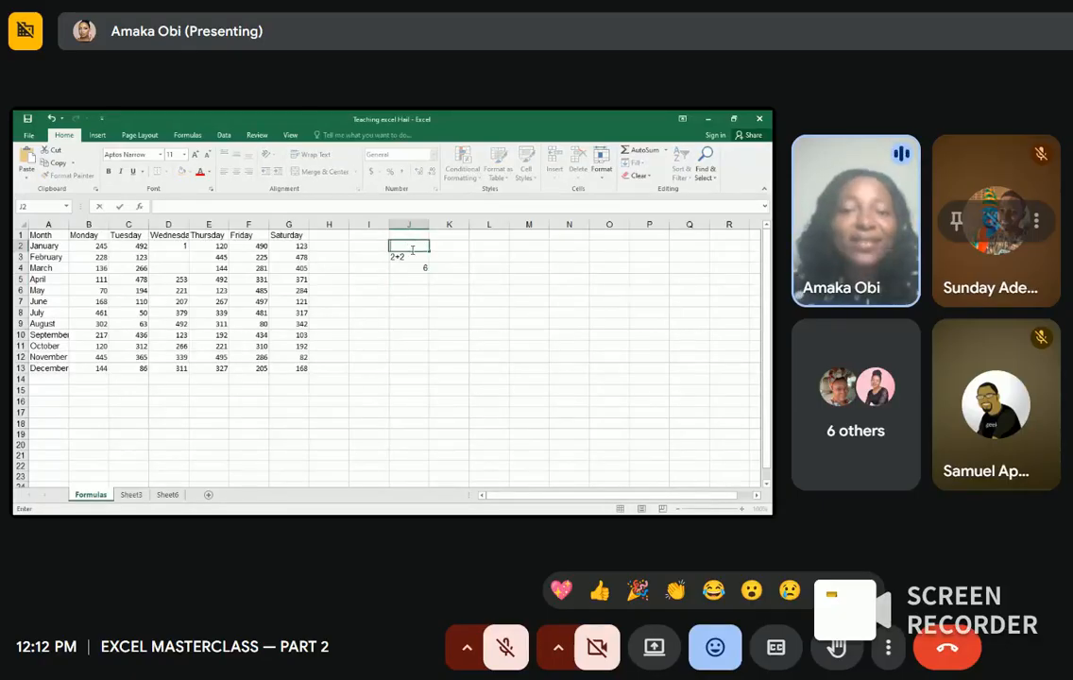
pyautogui.click(411, 256)
pyautogui.press('BackSpace')
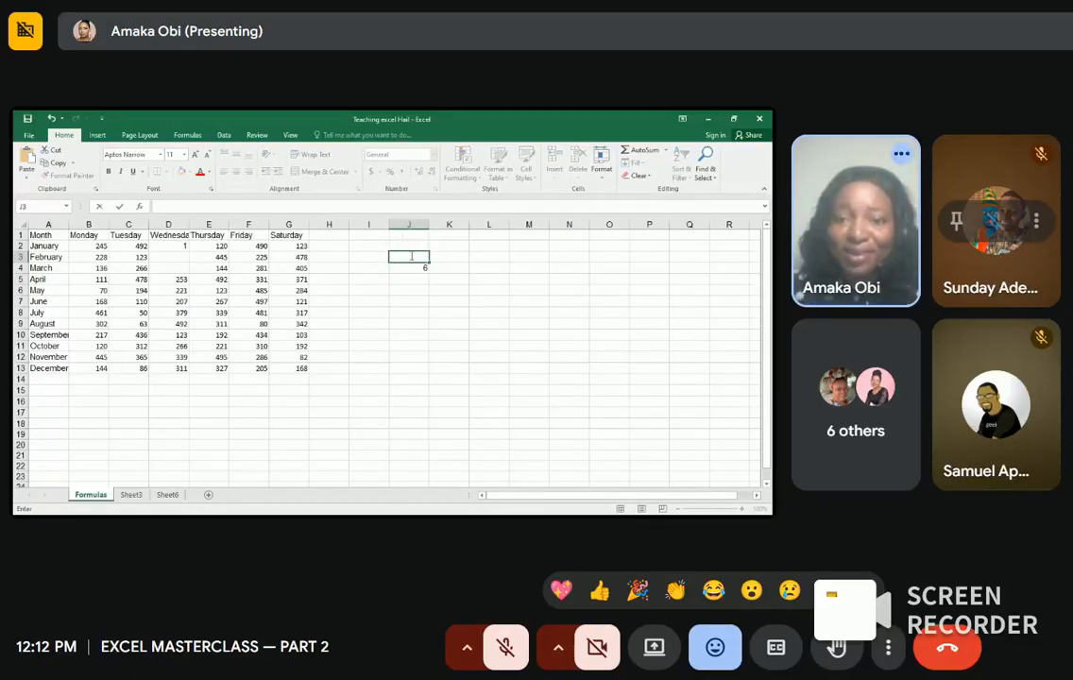
pyautogui.press('Escape')
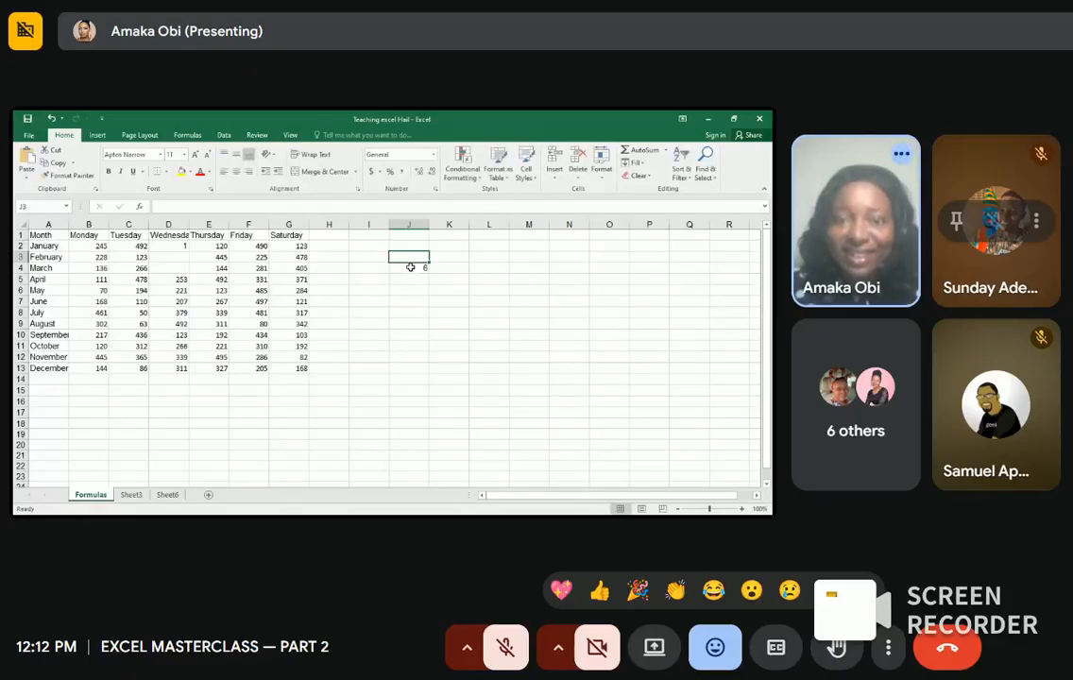
pyautogui.click(411, 268)
pyautogui.press('BackSpace')
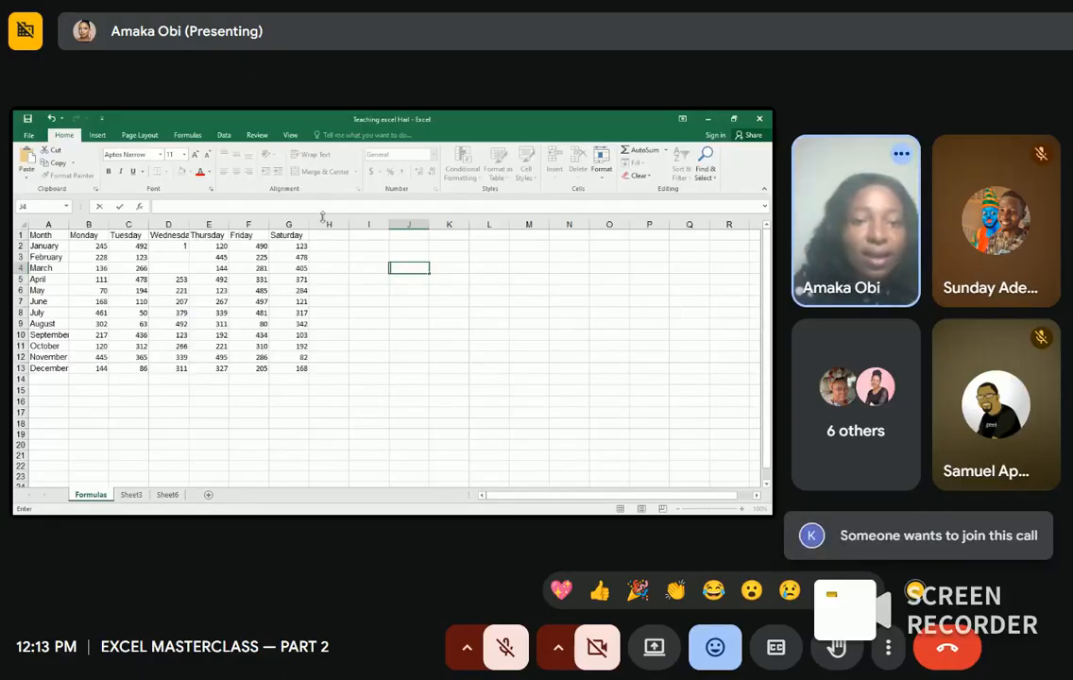
pyautogui.click(918, 535)
# Step: Confirm the admission, then enter =SUM(F2,G2) in H2 to get January's total of 613
pyautogui.click(782, 388)
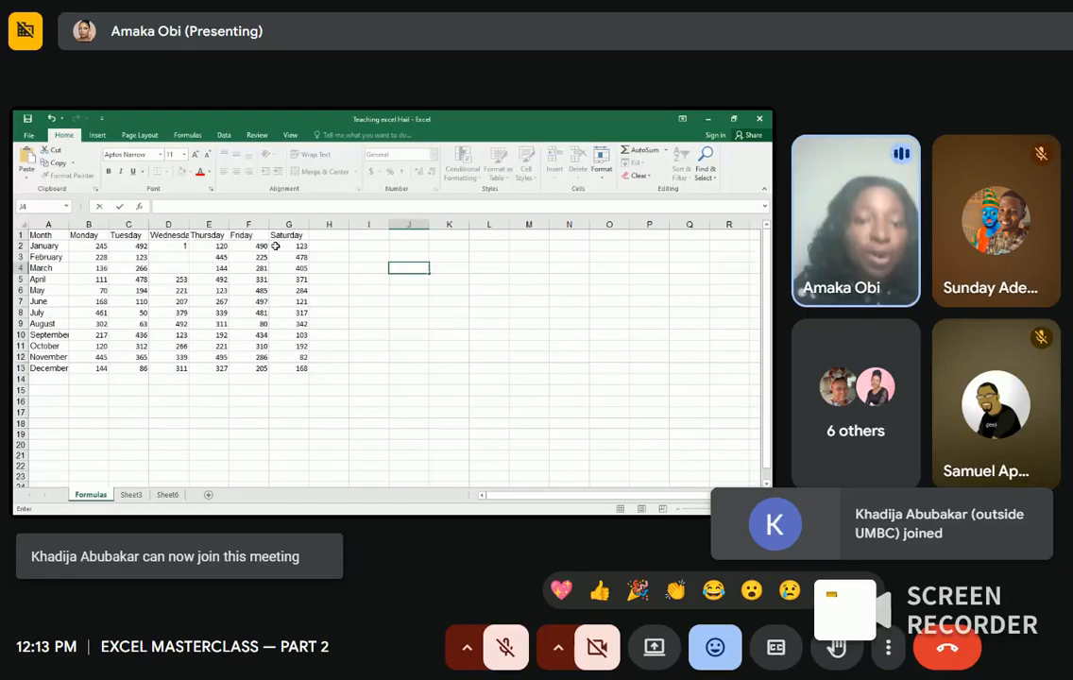
pyautogui.click(324, 246)
pyautogui.write('=')
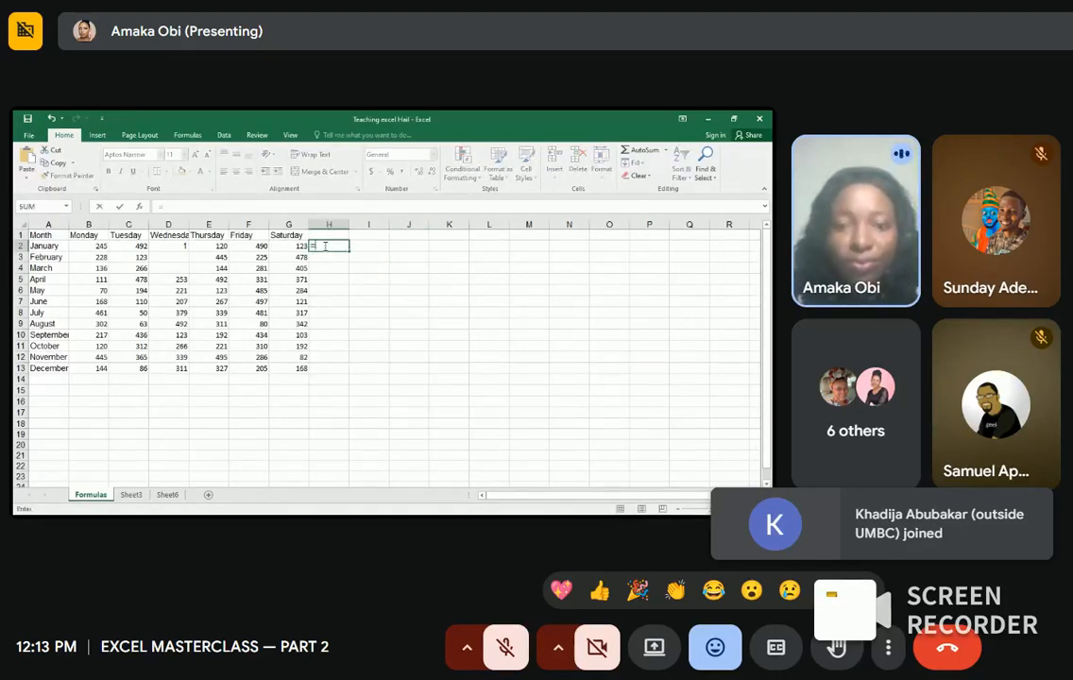
pyautogui.write('sum')
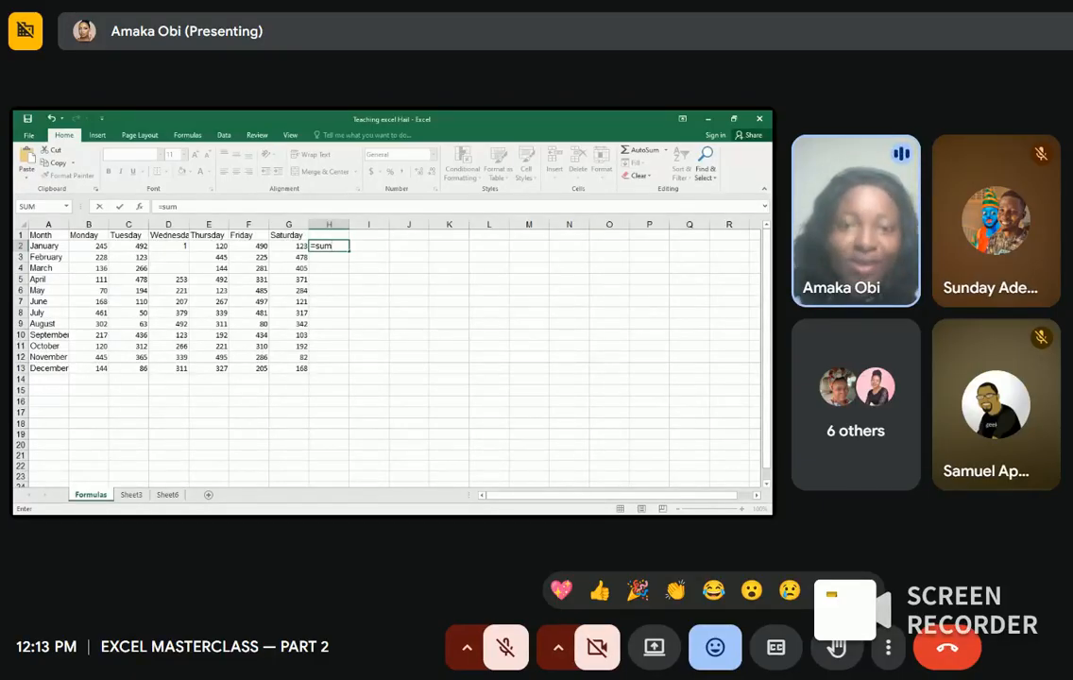
pyautogui.press('Tab')
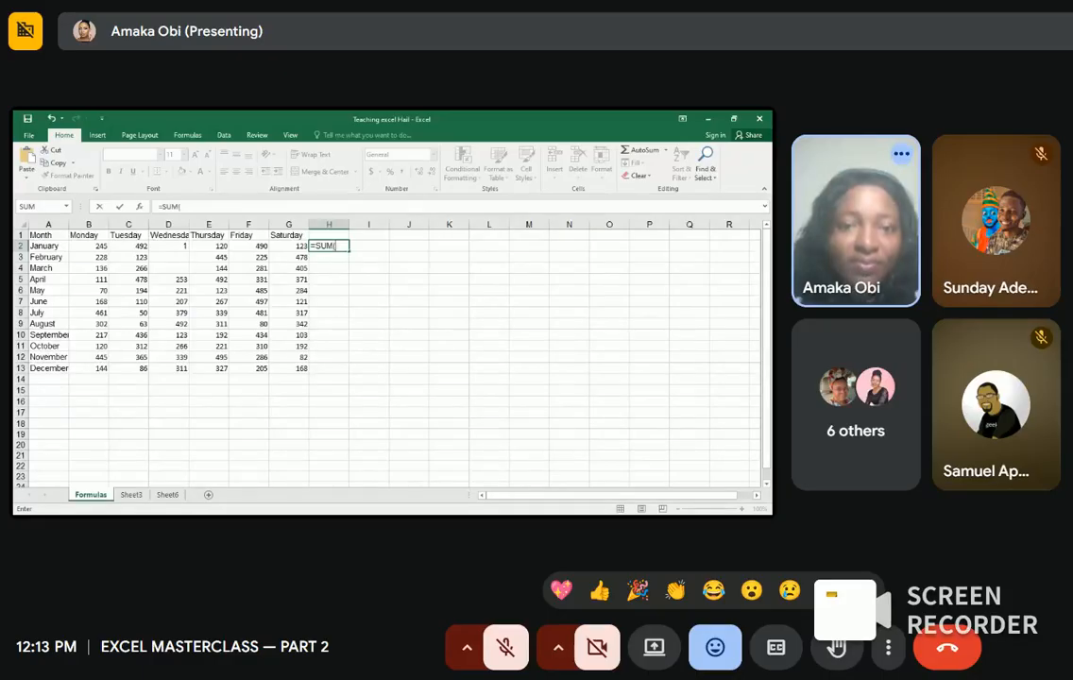
pyautogui.click(260, 247)
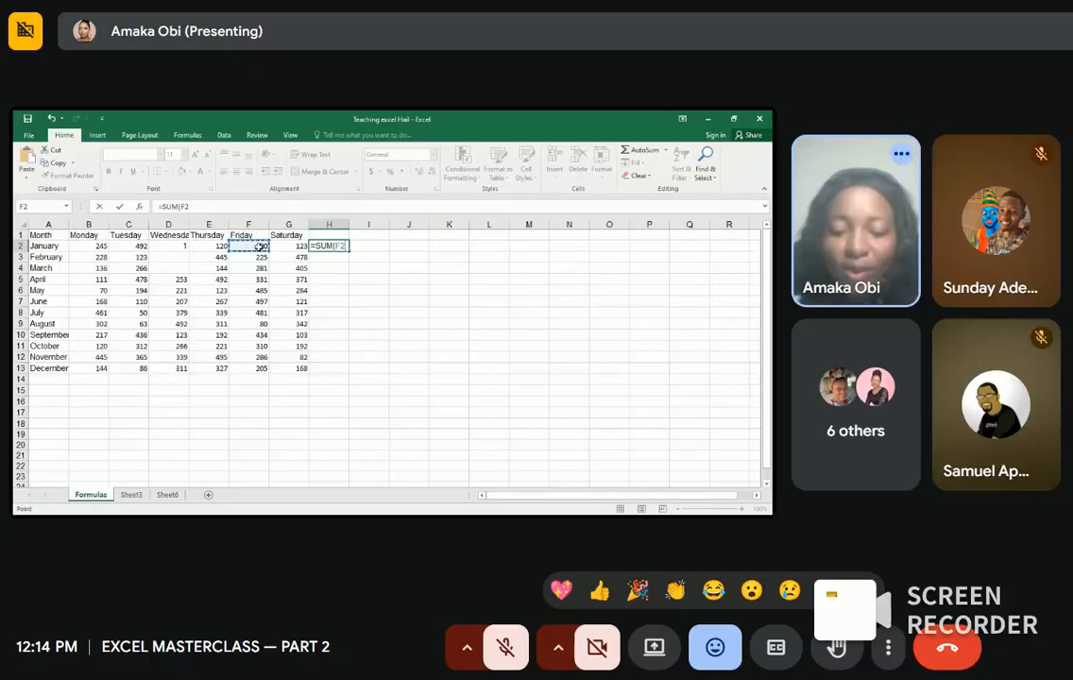
pyautogui.write(',')
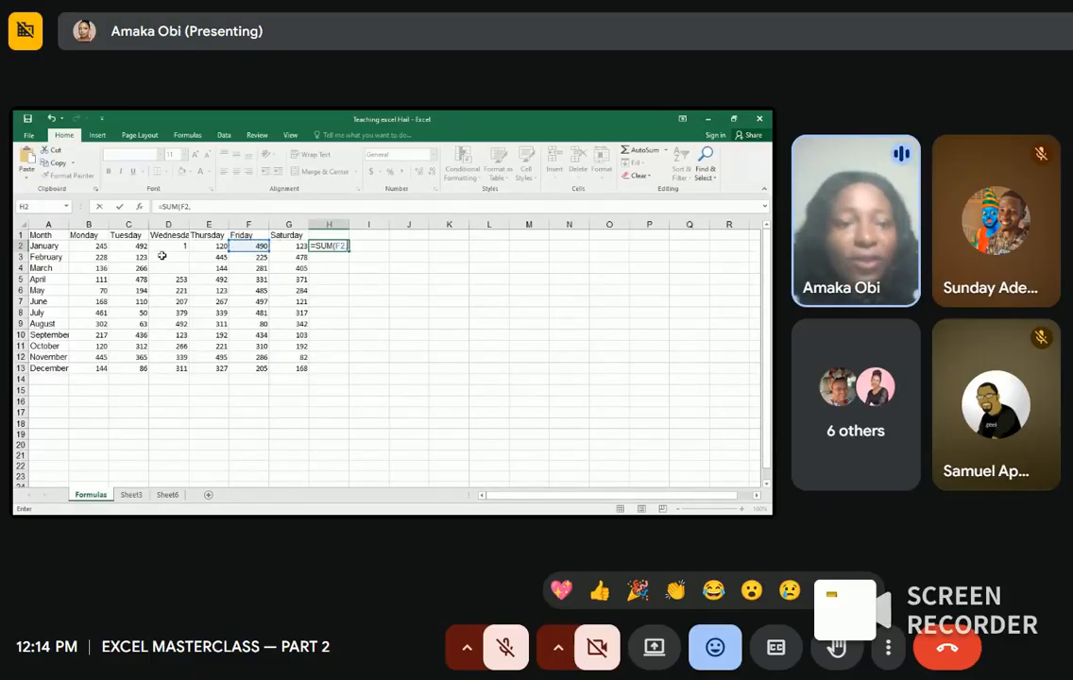
pyautogui.click(299, 245)
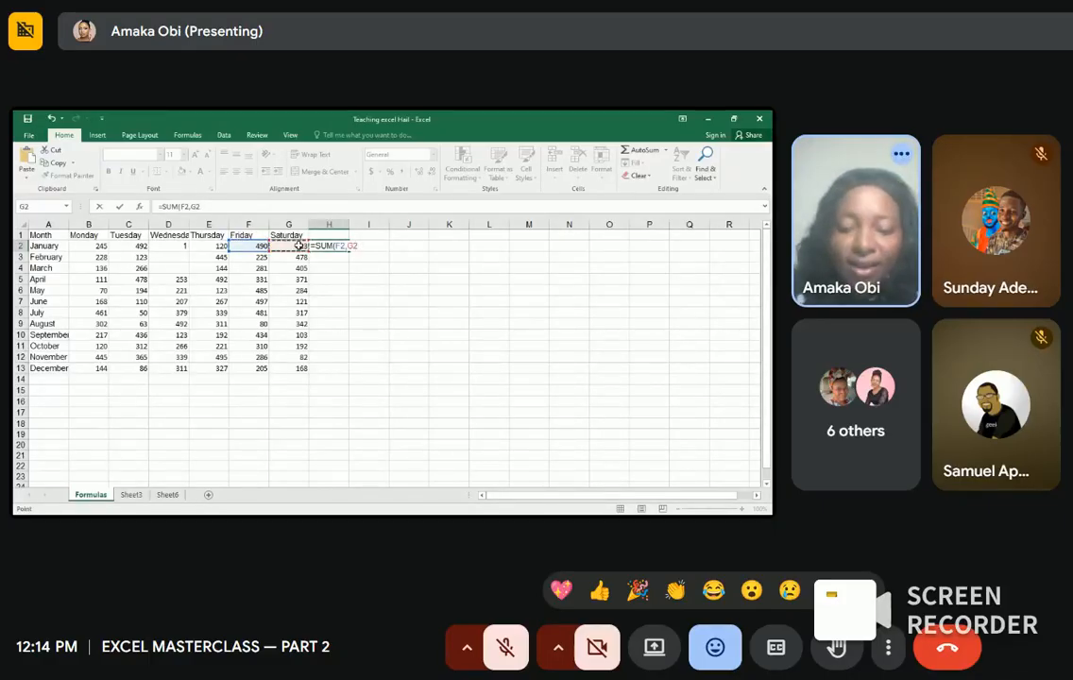
pyautogui.write(')')
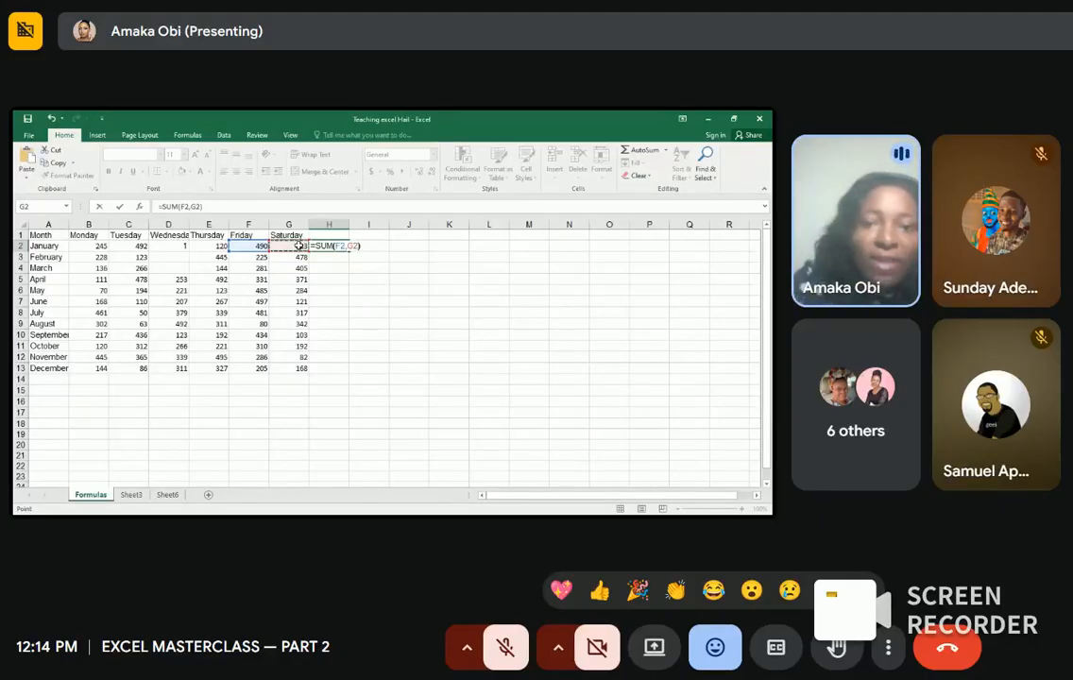
pyautogui.press('Return')
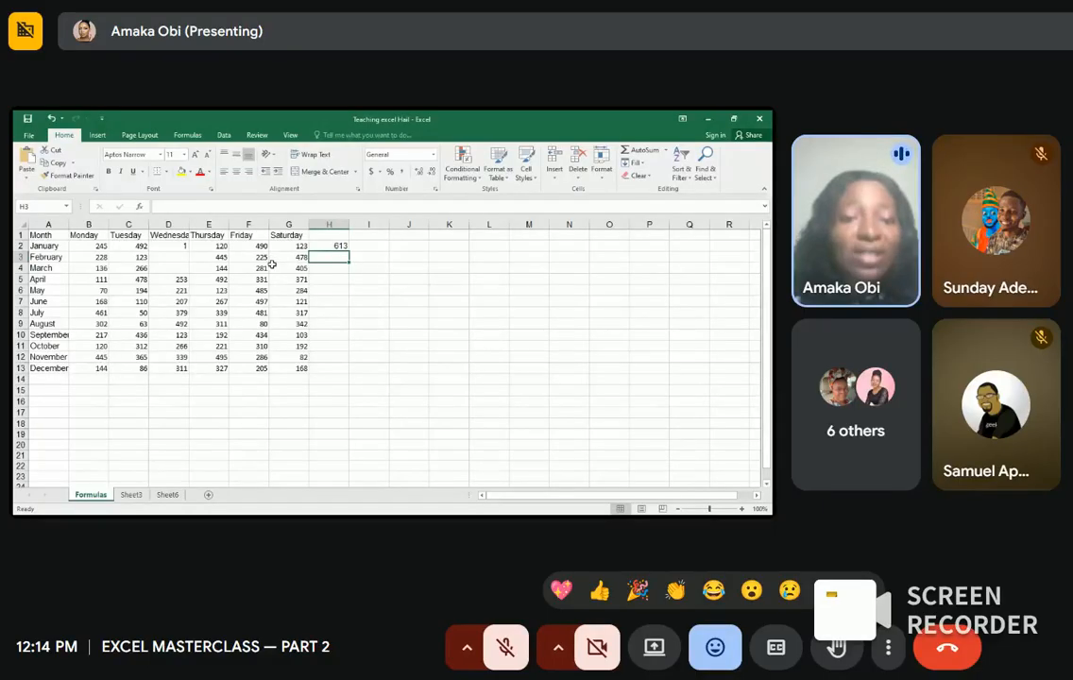
# Step: Fill H2's SUM formula down to H13 so February through December get totals
pyautogui.click(339, 246)
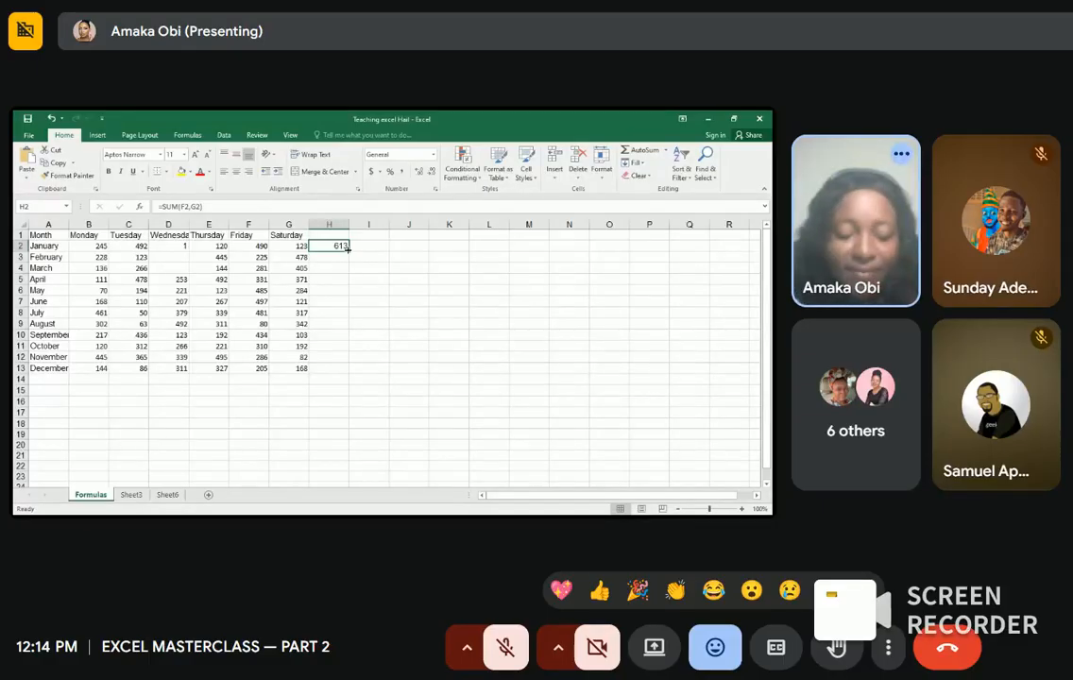
pyautogui.moveTo(348, 248); pyautogui.dragTo(349, 375)
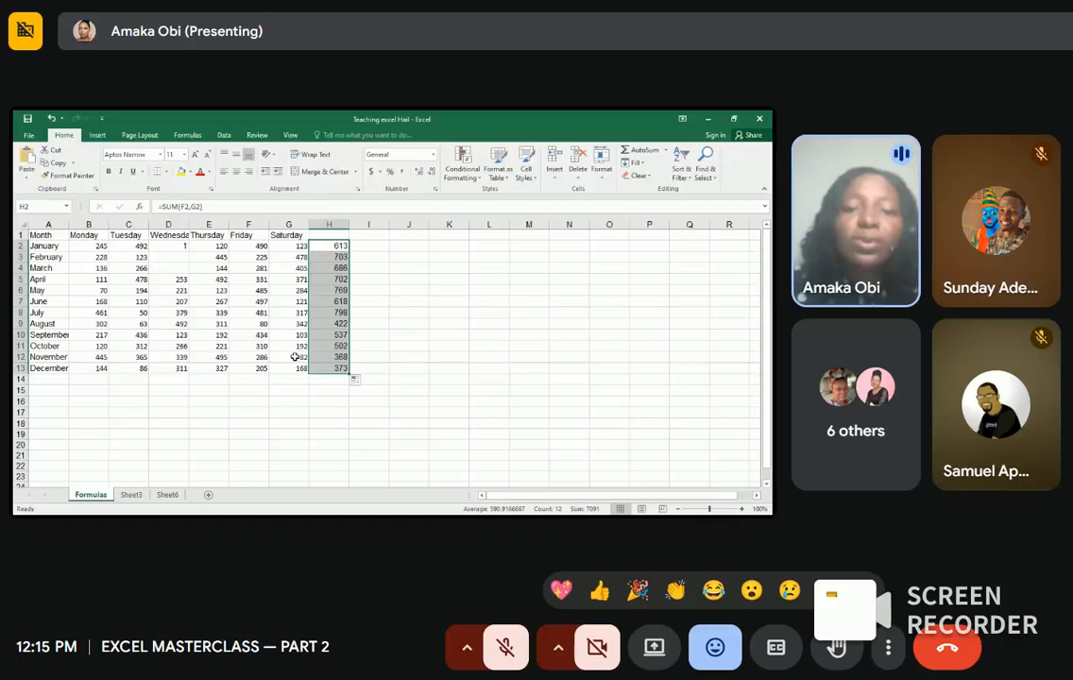
pyautogui.click(337, 247)
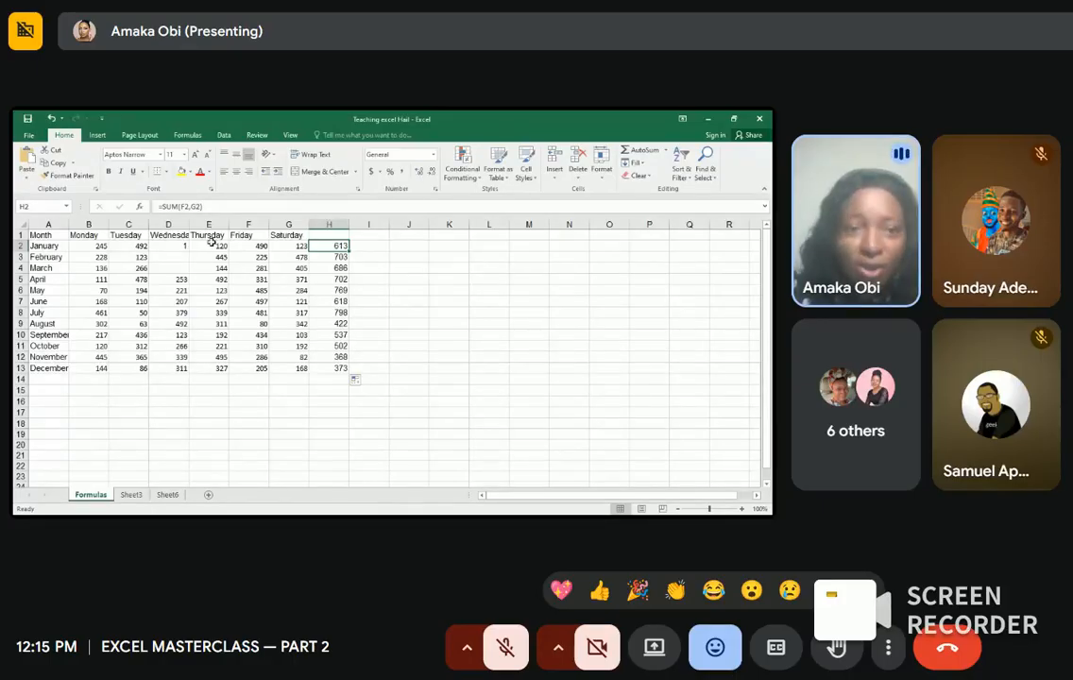
# Step: Start a SUM formula in J2, first committing it with only Monday's value, giving 245
pyautogui.click(399, 245)
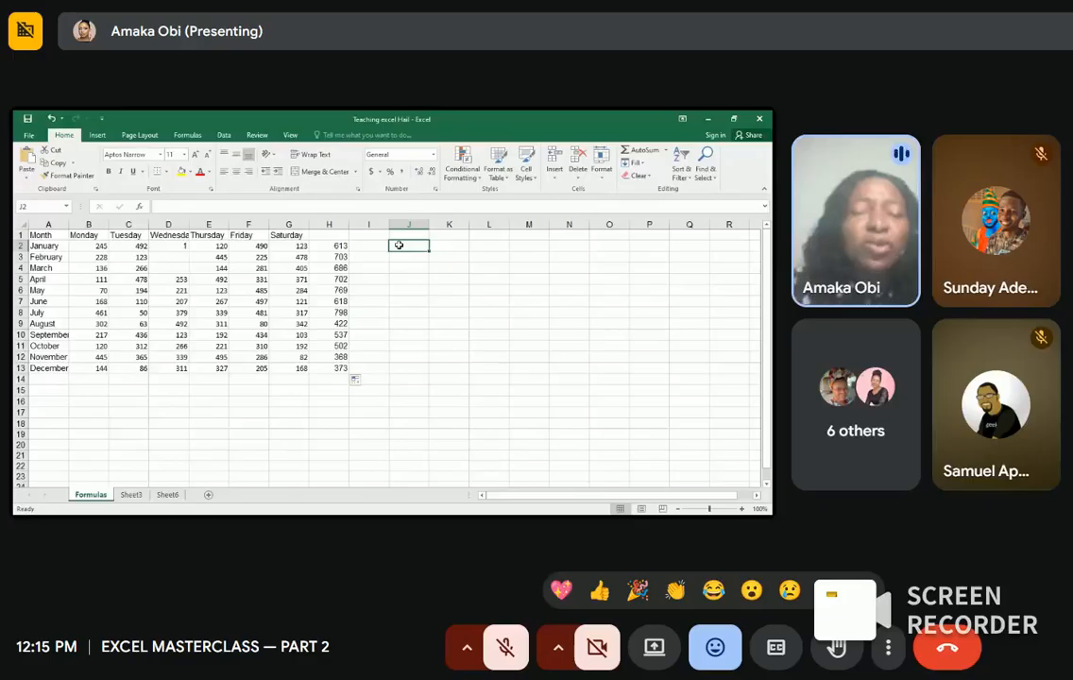
pyautogui.write('=sum')
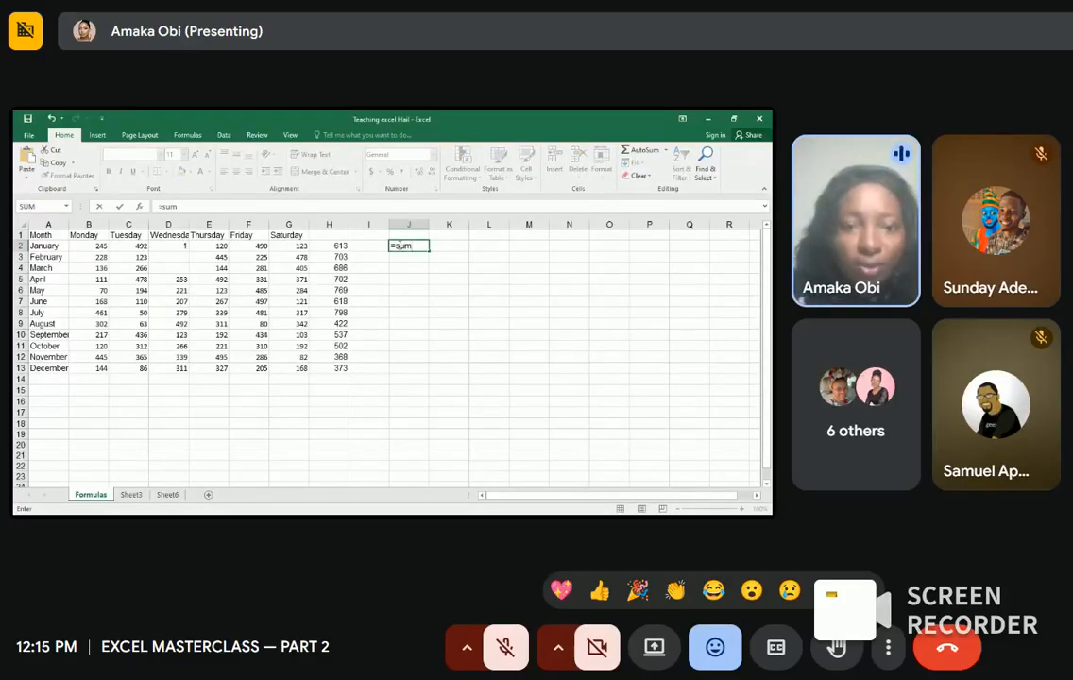
pyautogui.press('Tab')
pyautogui.click(129, 246)
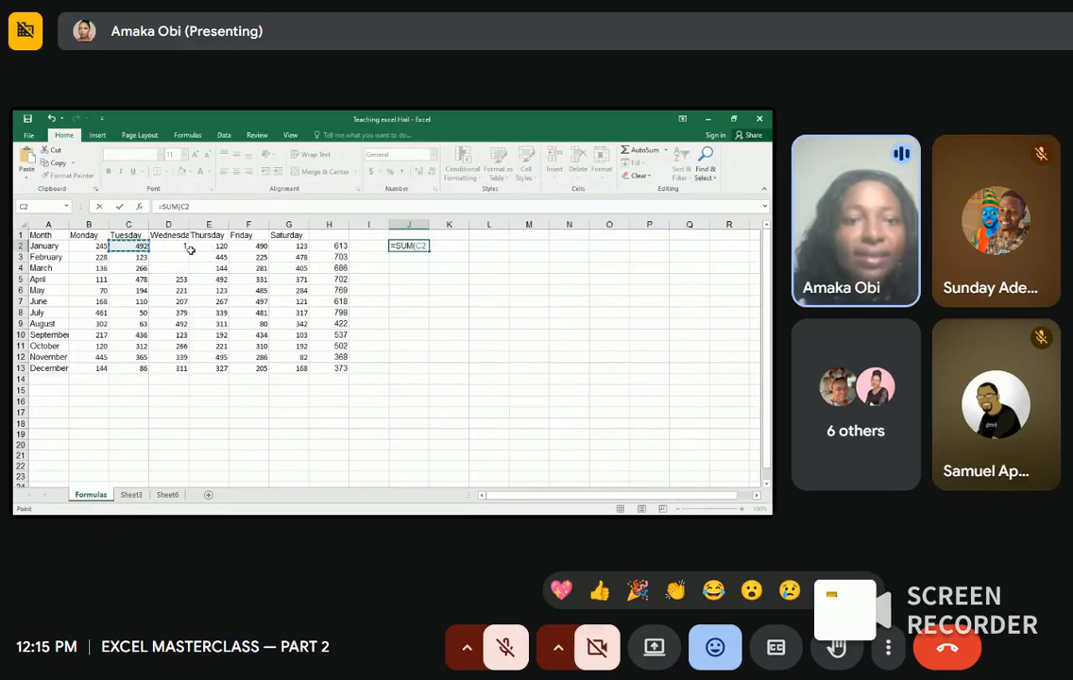
pyautogui.click(101, 248)
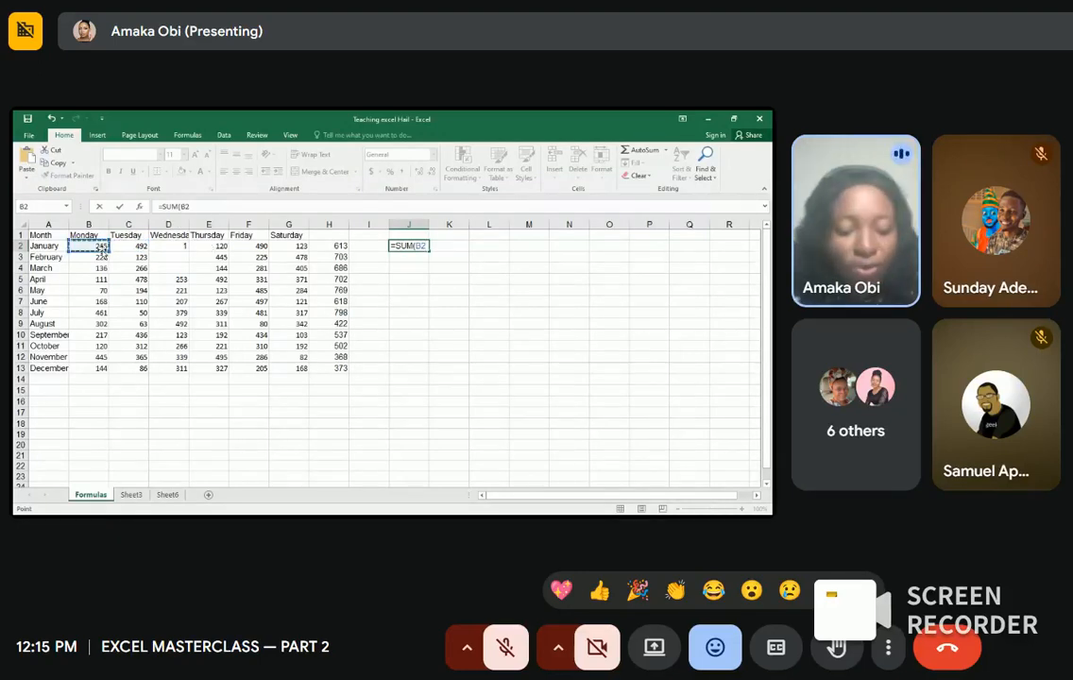
pyautogui.click(122, 249)
pyautogui.click(101, 248)
pyautogui.press('Return')
# Step: Redo J2 as =SUM(B2:C2), adding January's Monday and Tuesday to 737
pyautogui.click(104, 246)
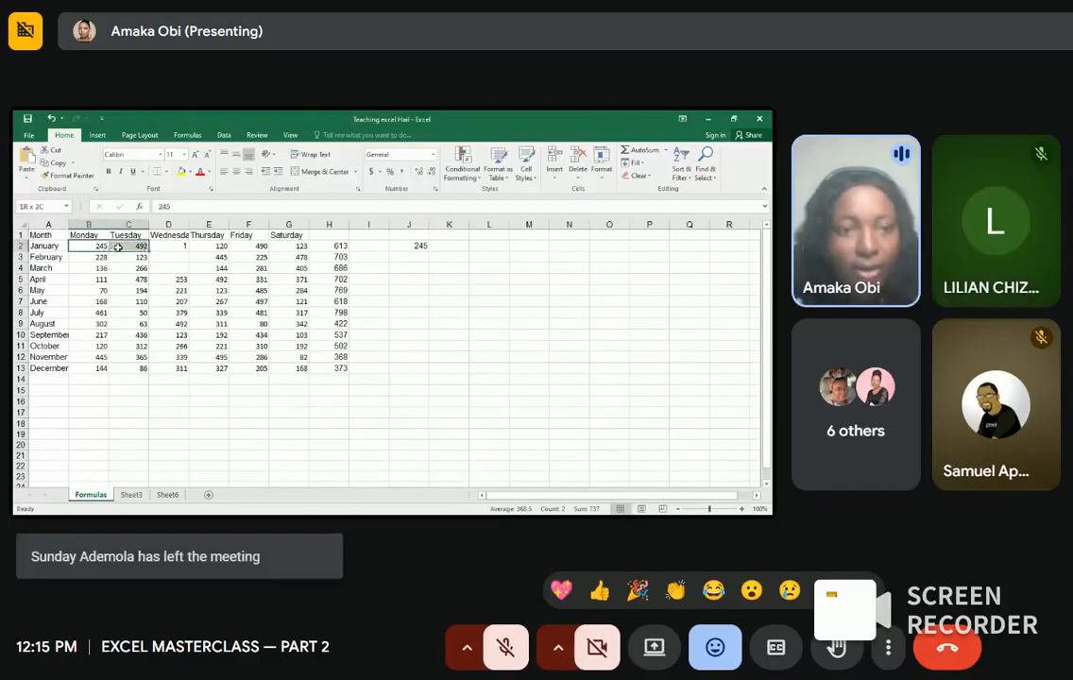
pyautogui.moveTo(104, 245); pyautogui.dragTo(120, 246)
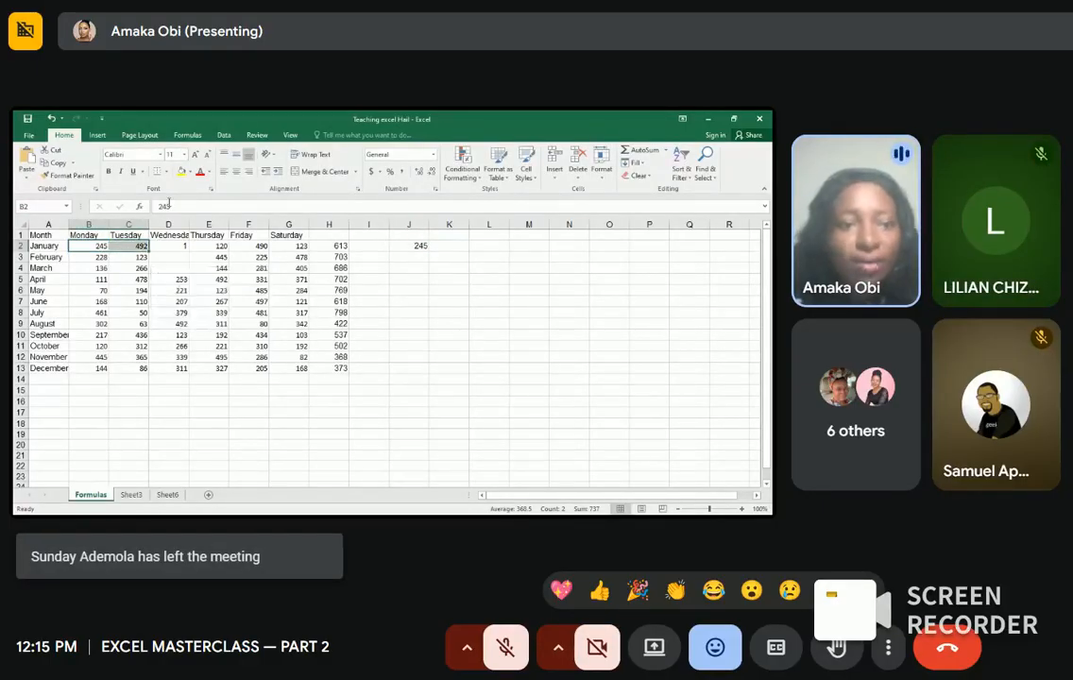
pyautogui.press('F2')
pyautogui.click(419, 246)
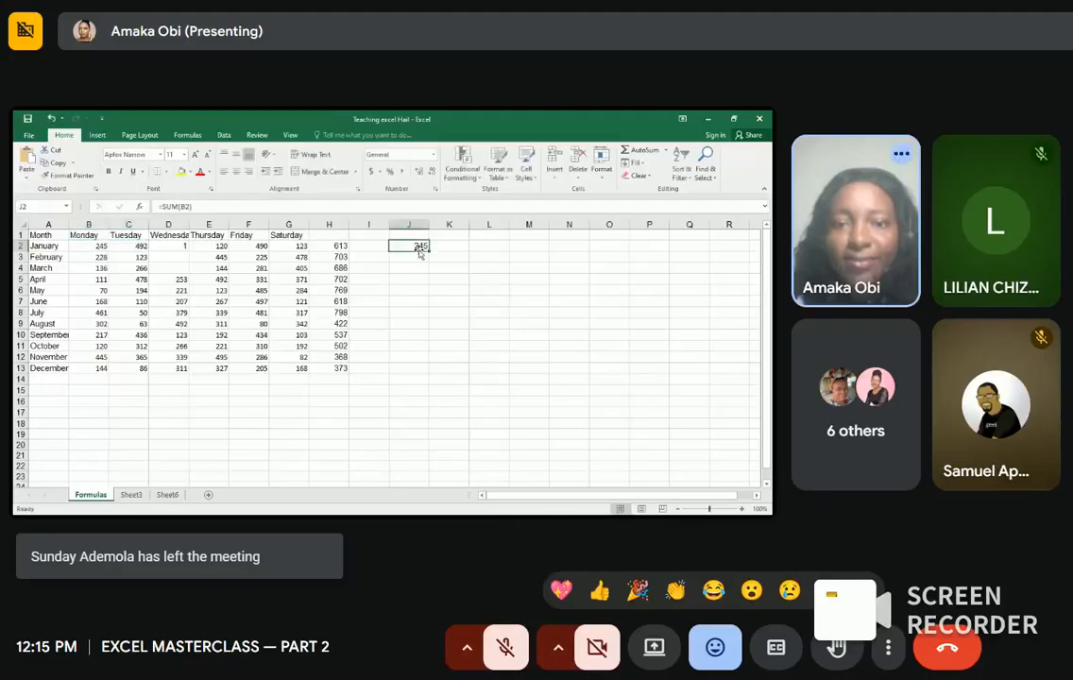
pyautogui.press('BackSpace')
pyautogui.write('=sum')
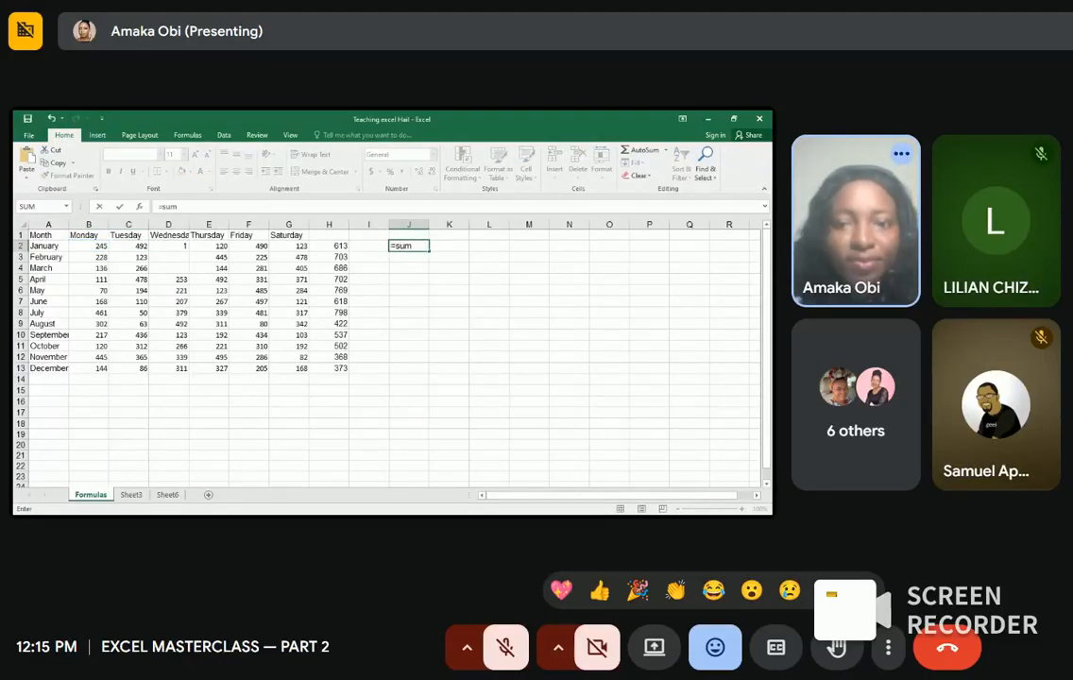
pyautogui.press('Tab')
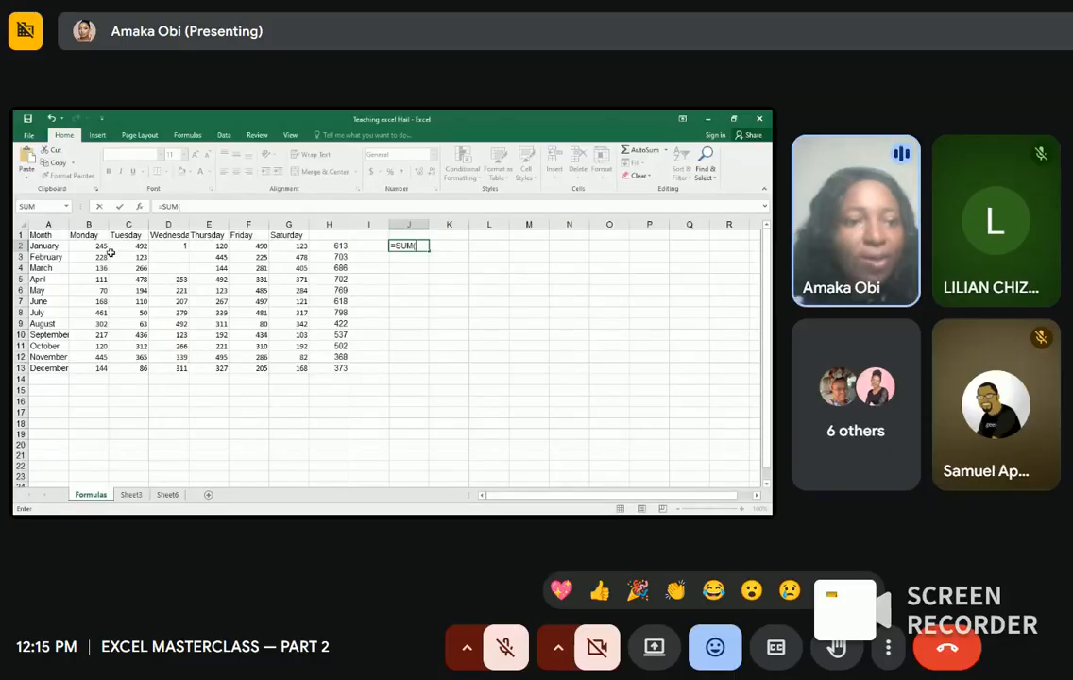
pyautogui.moveTo(106, 247); pyautogui.dragTo(124, 247)
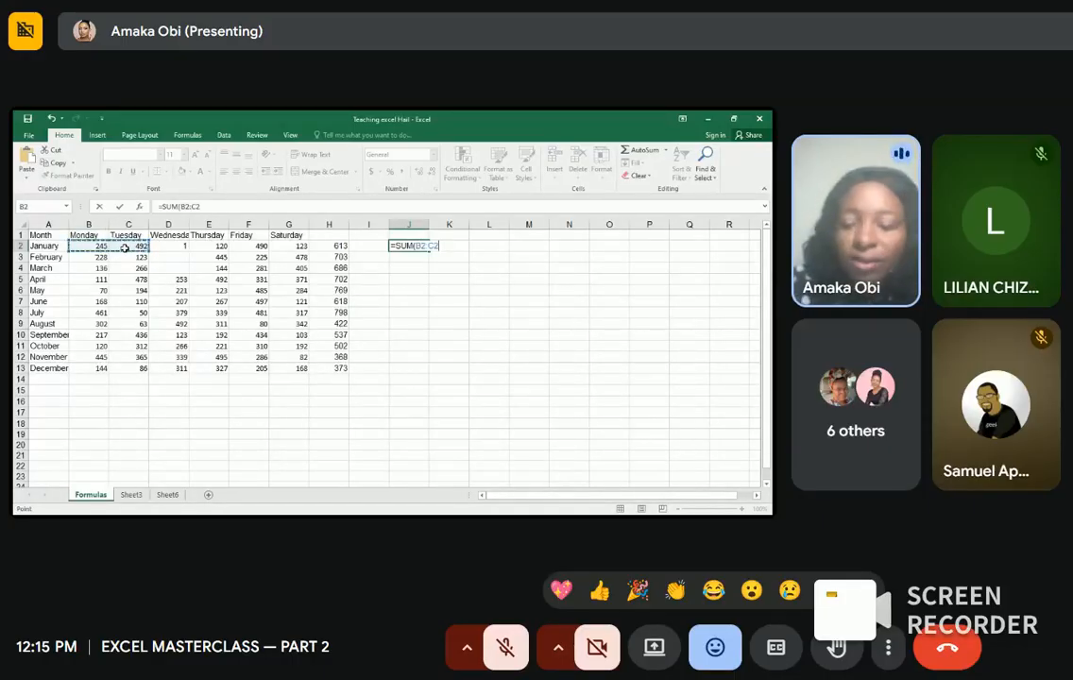
pyautogui.press('Return')
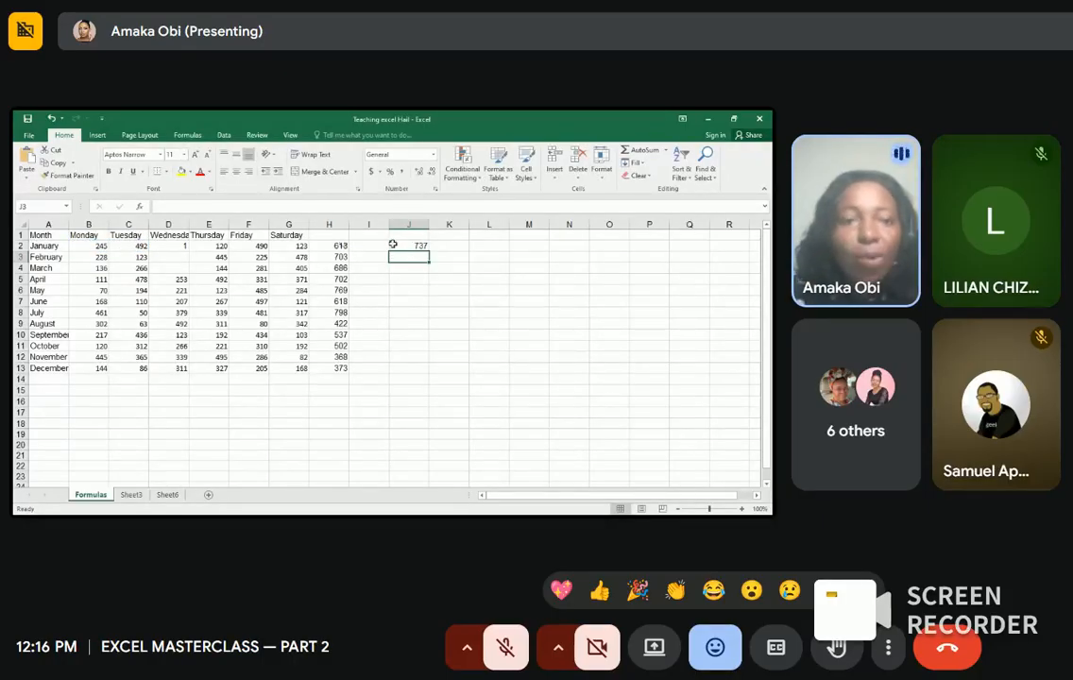
pyautogui.click(457, 244)
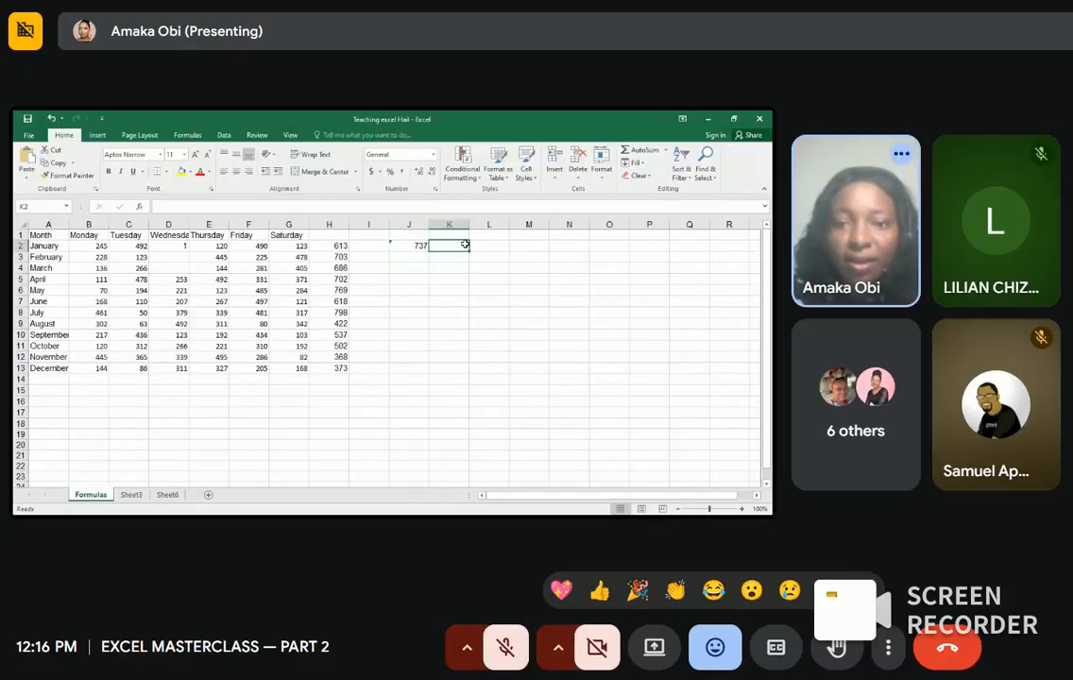
# Step: Enter =SUM(B2,C2) in K2, listing the Monday and Tuesday cells separately for 737
pyautogui.write('=c')
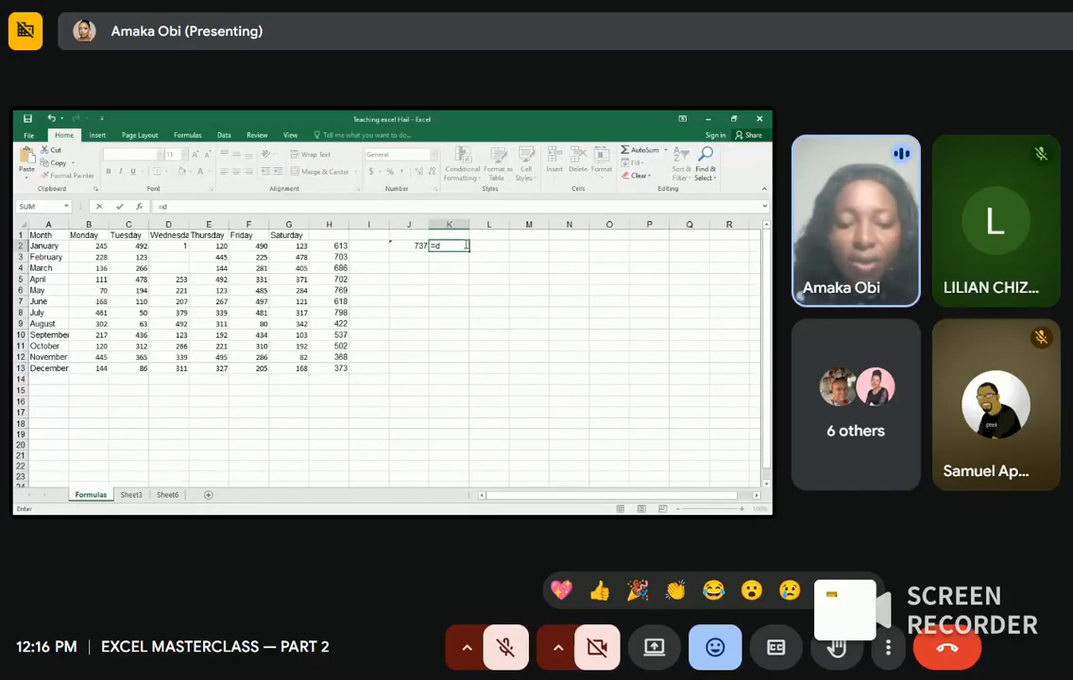
pyautogui.press('BackSpace')
pyautogui.write('sum')
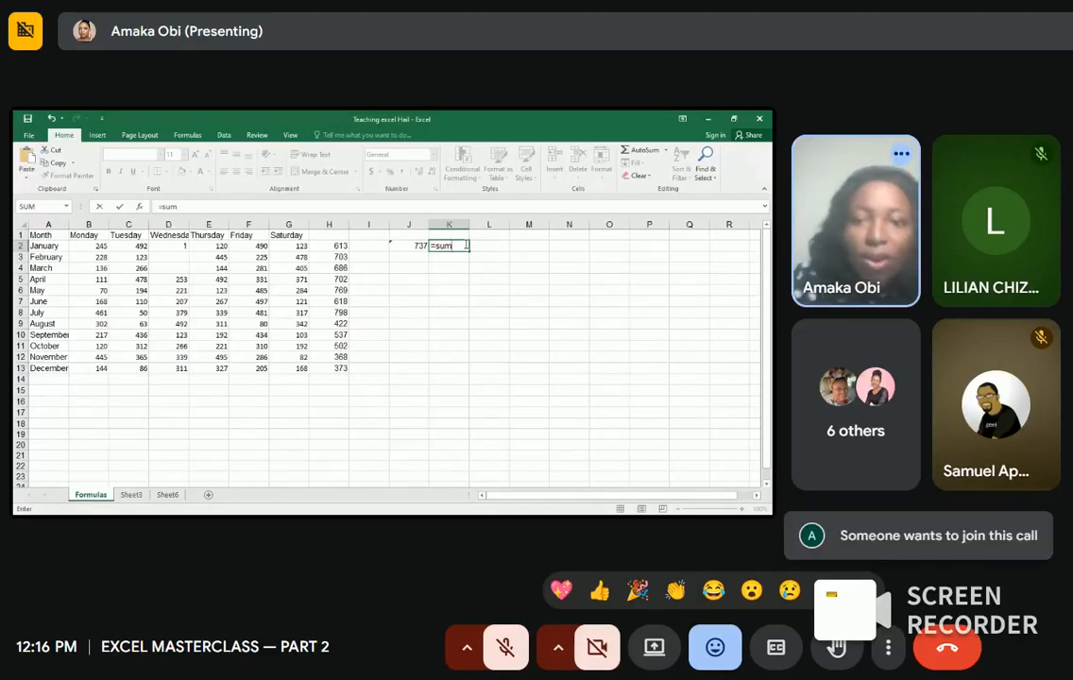
pyautogui.press('Tab')
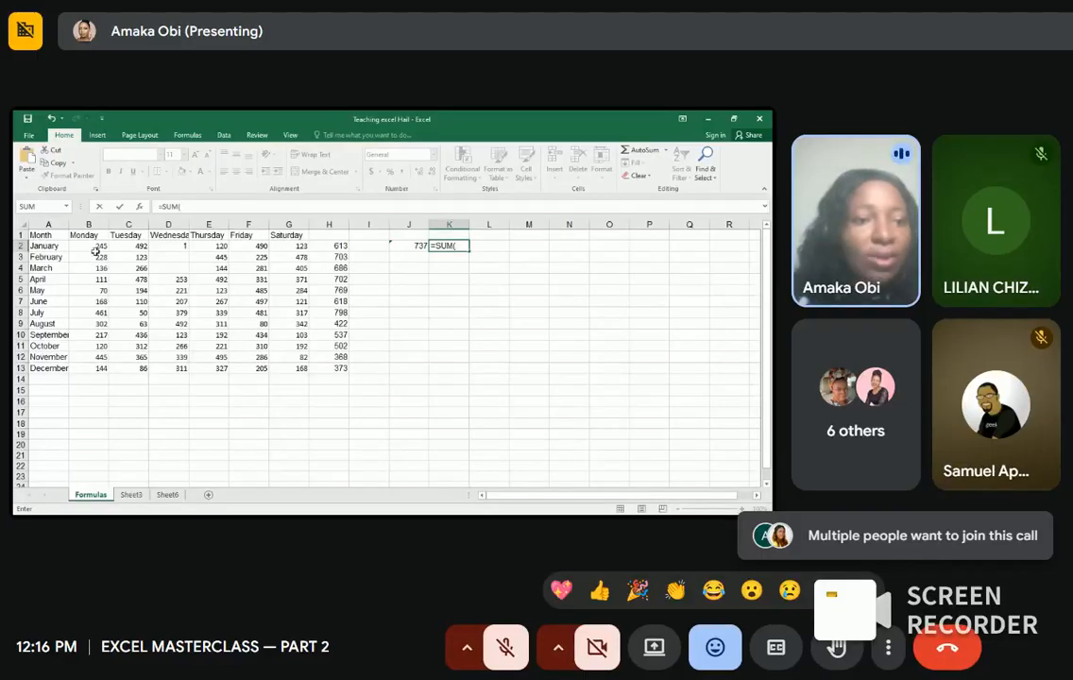
pyautogui.click(97, 247)
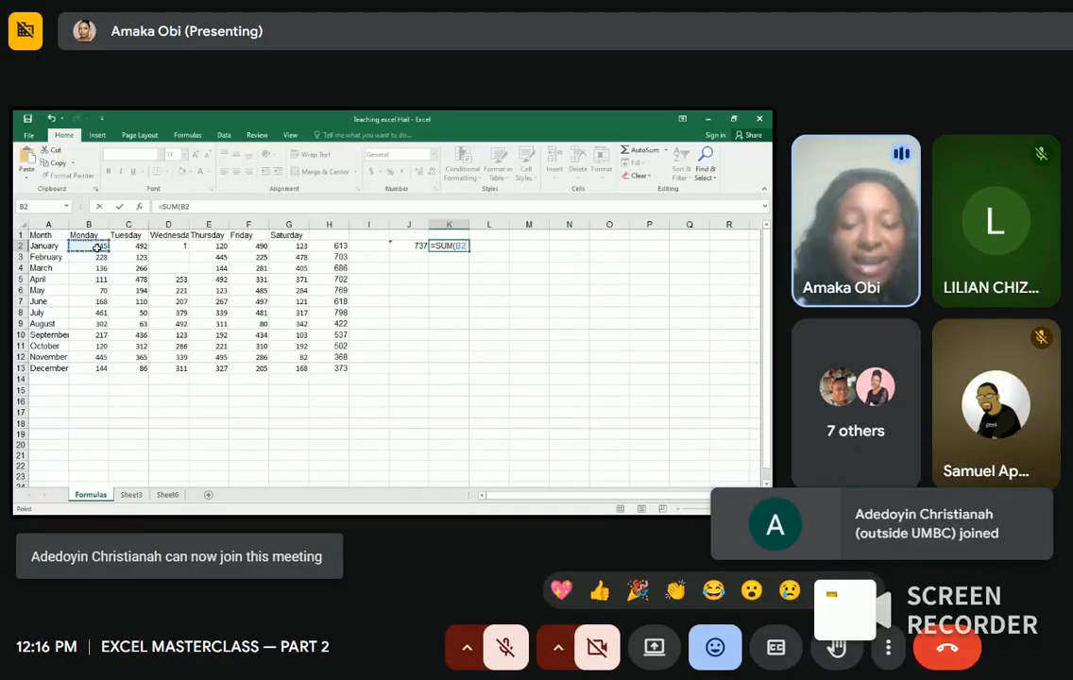
pyautogui.write(',')
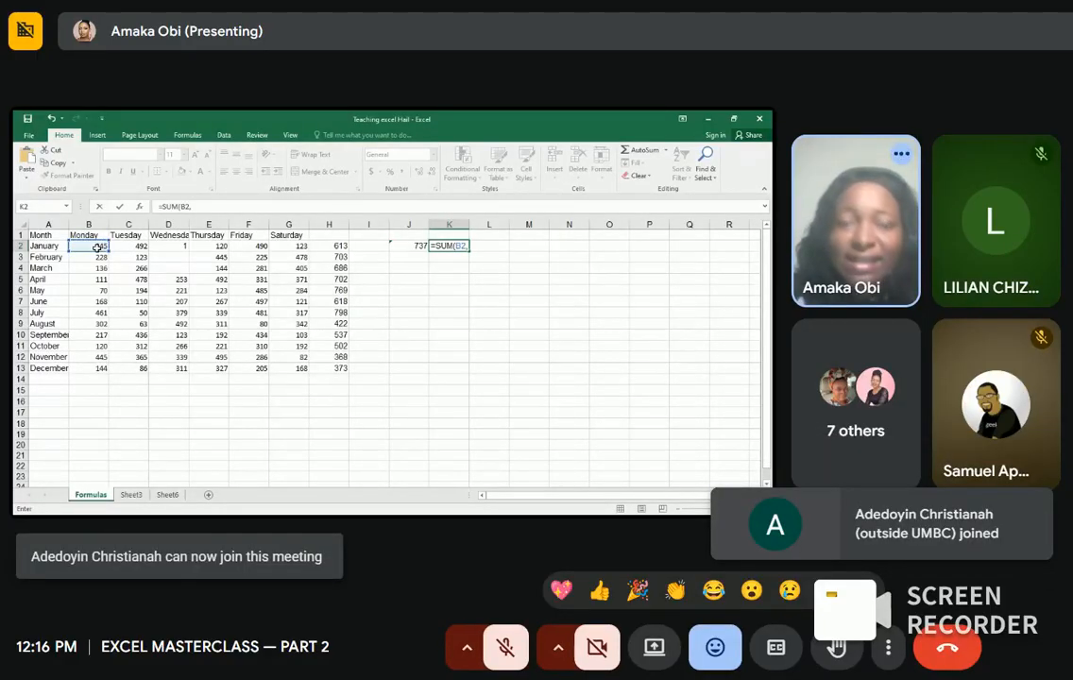
pyautogui.click(119, 246)
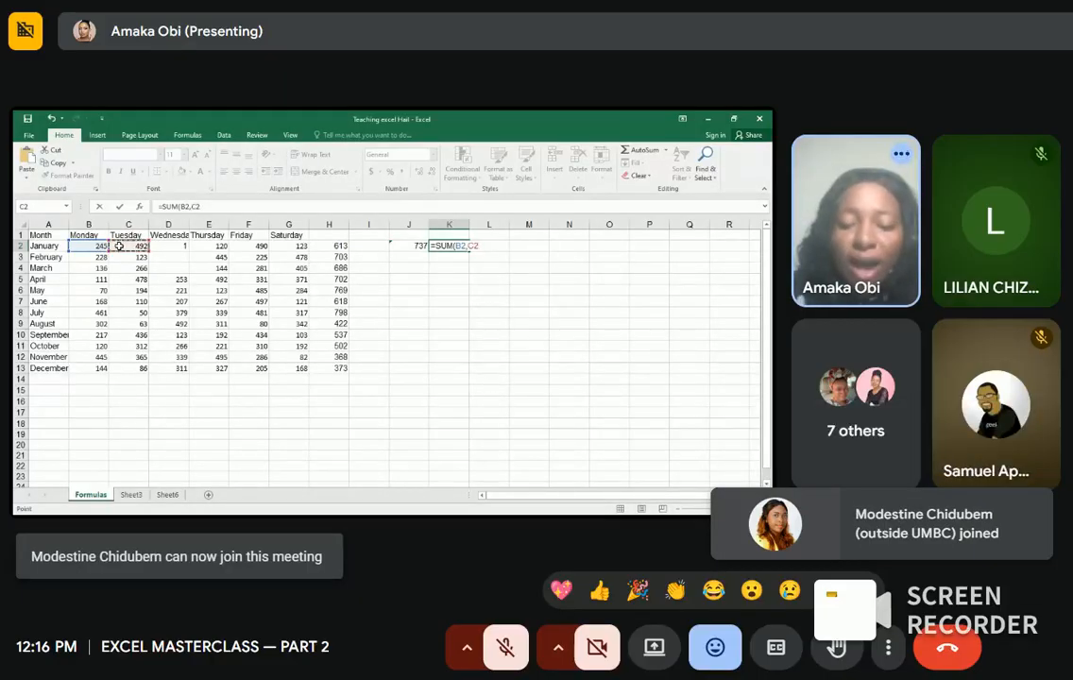
pyautogui.write(')')
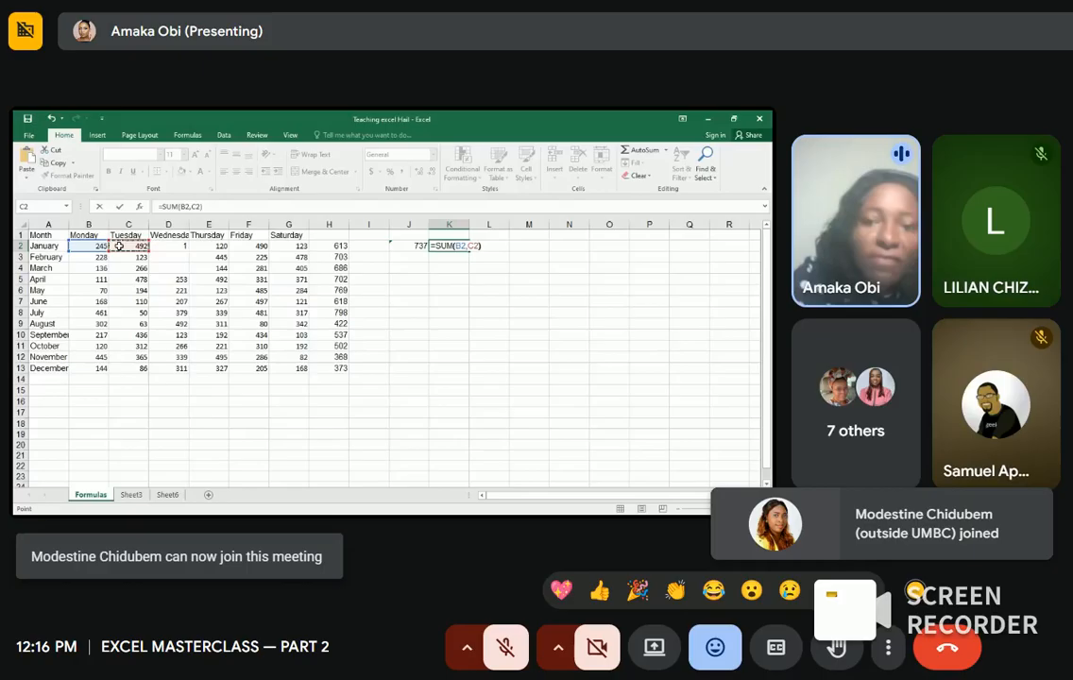
pyautogui.press('Return')
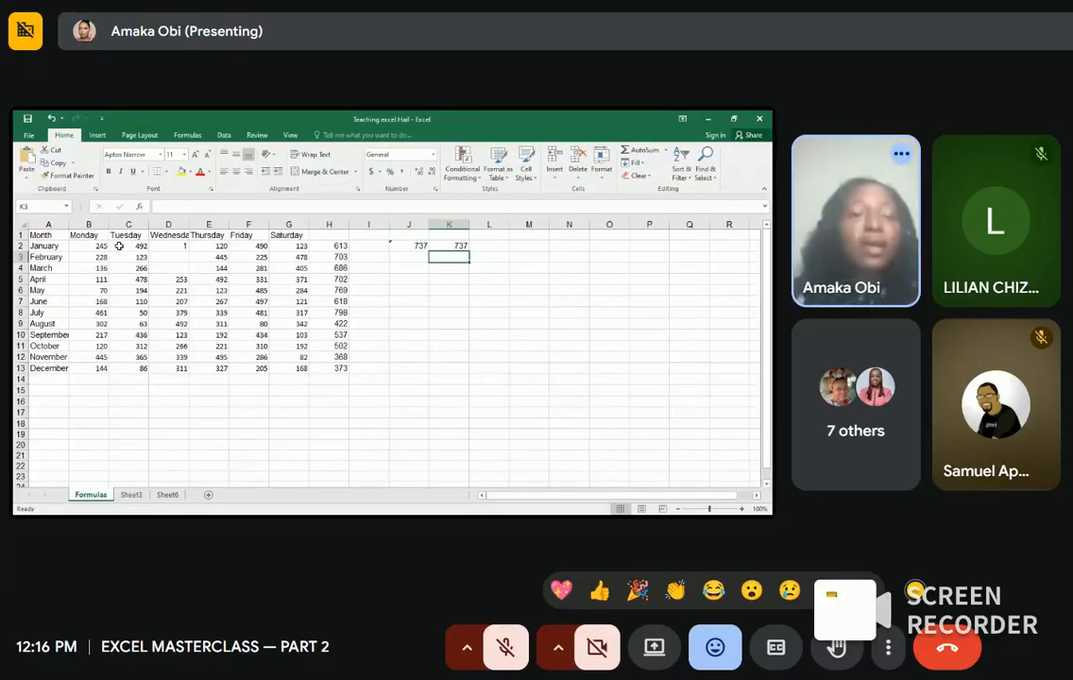
# Step: Change January's Tuesday value in C2 from 492 to 495 so J2 and K2 show 740
pyautogui.click(129, 245)
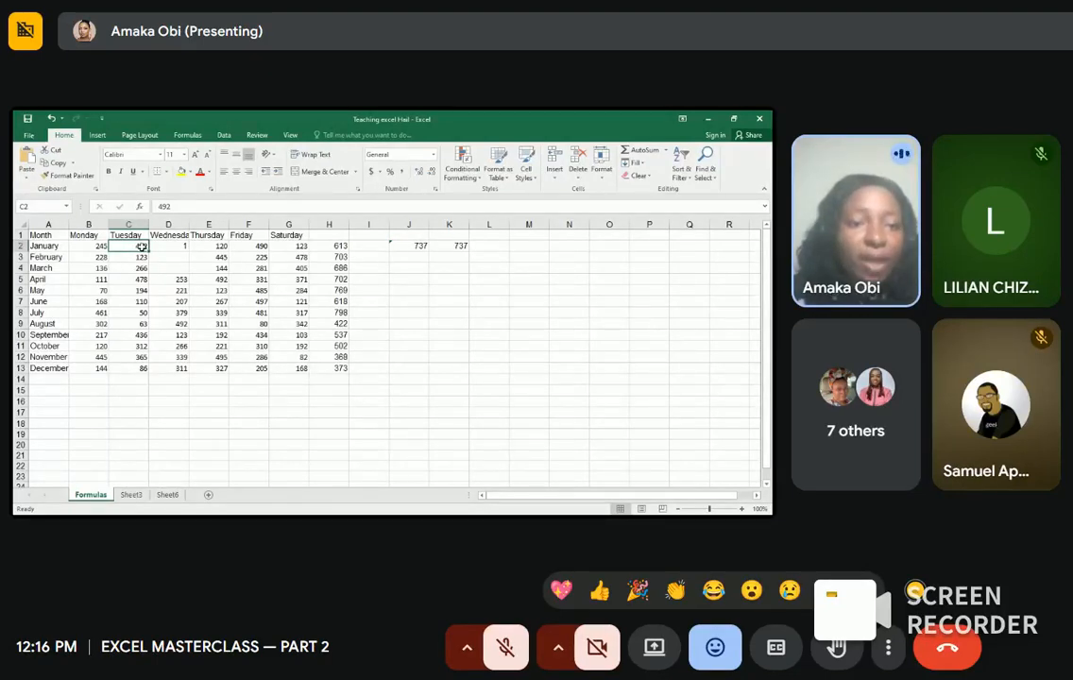
pyautogui.doubleClick(141, 245)
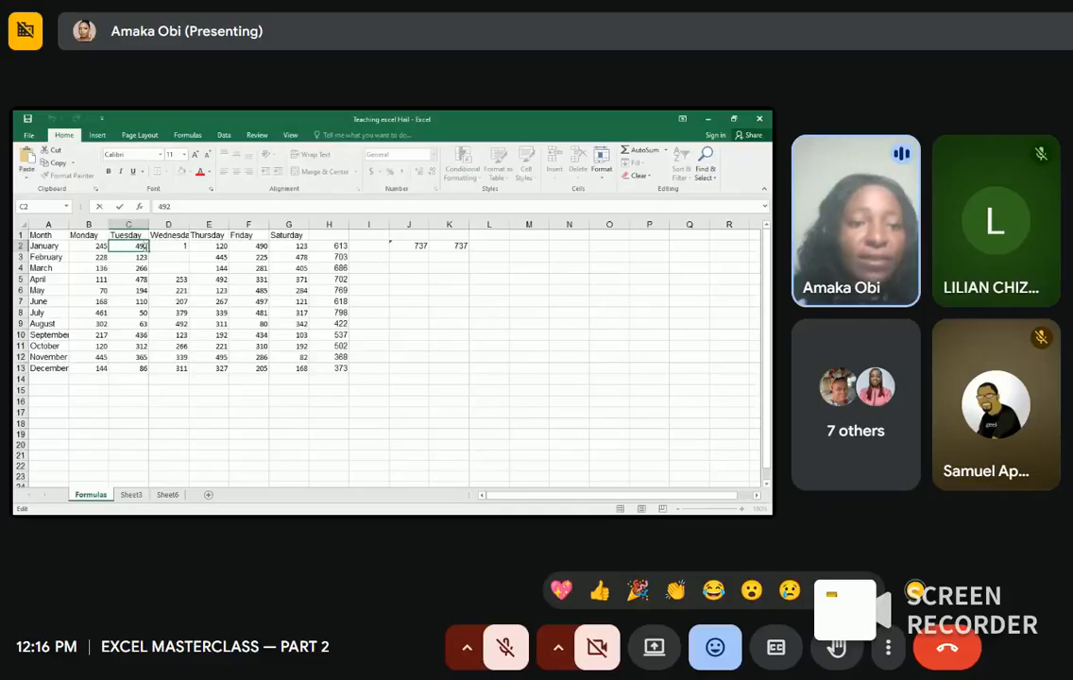
pyautogui.press('BackSpace')
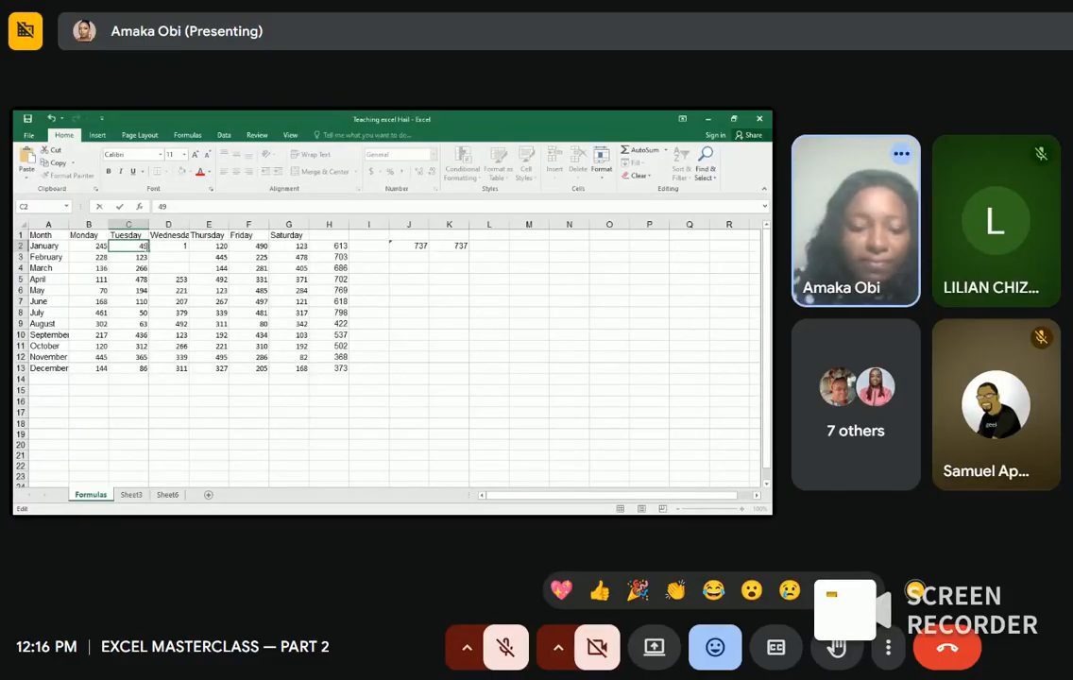
pyautogui.write('5')
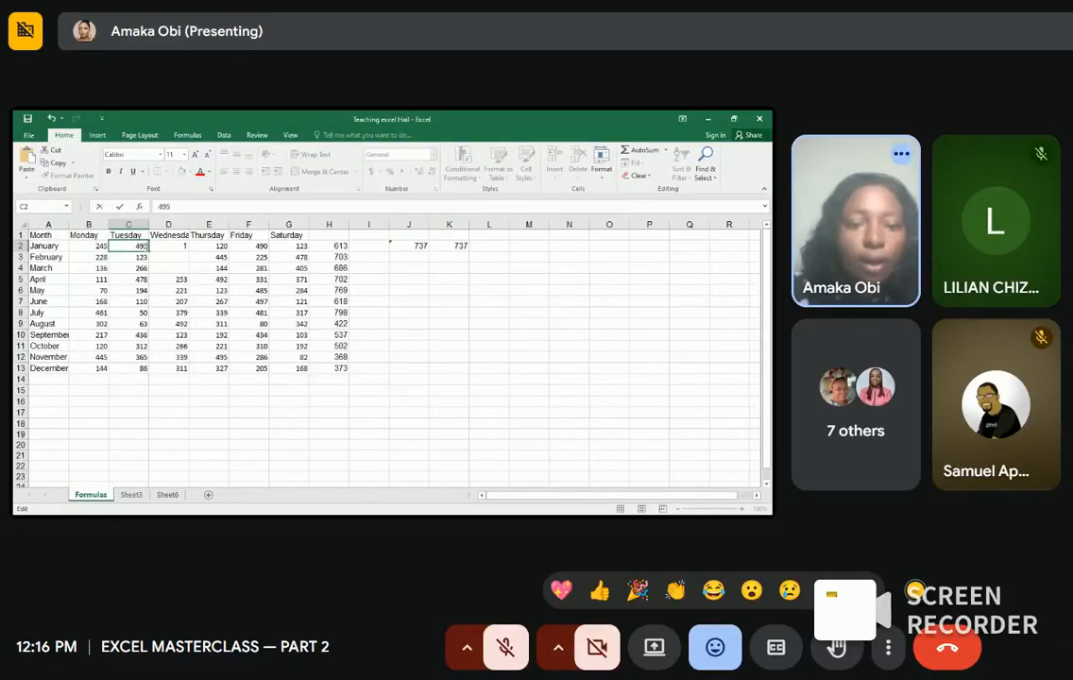
pyautogui.press('Return')
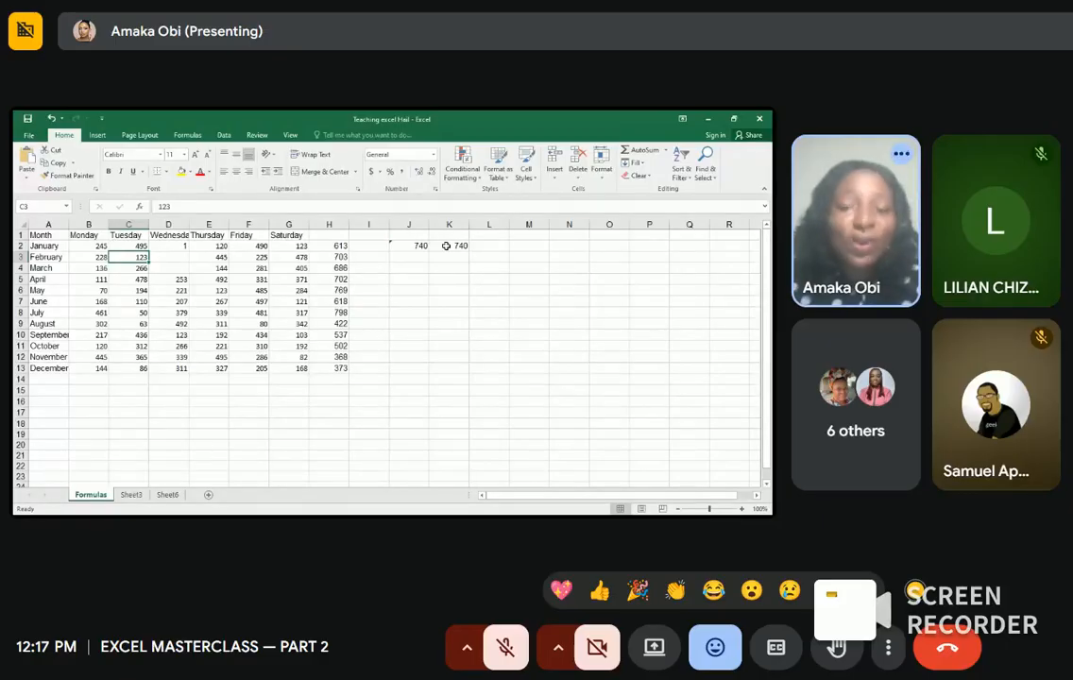
pyautogui.click(415, 255)
# Step: Enter =AVERAGE(B2:B13) in J3 to average the Monday values, giving 220.5833
pyautogui.write('=')
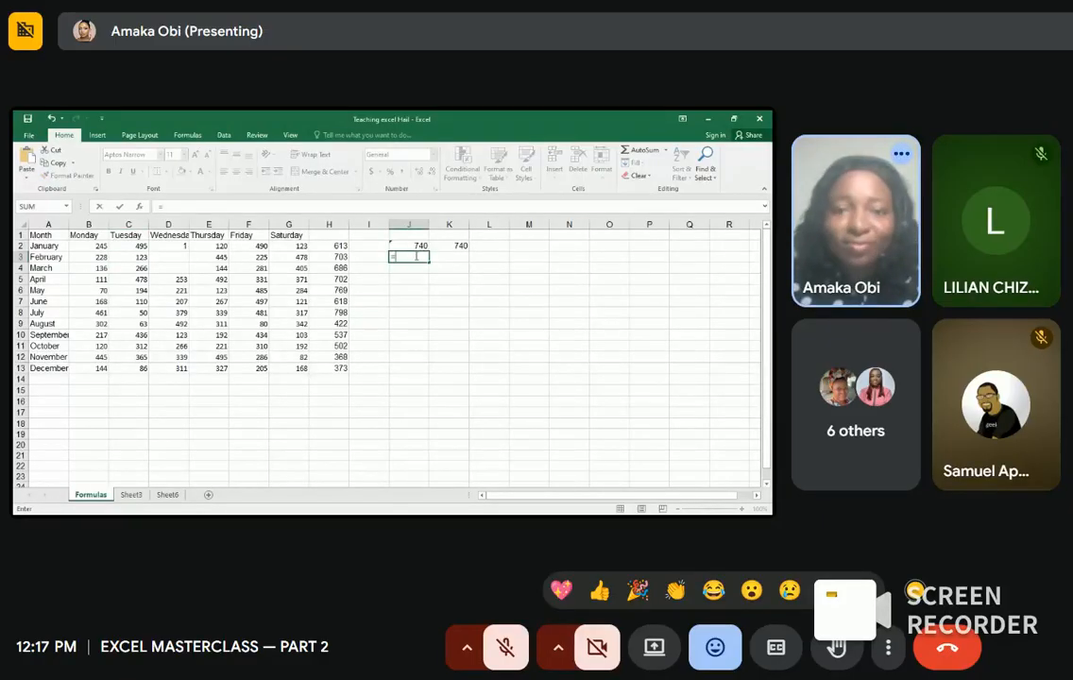
pyautogui.write('ave')
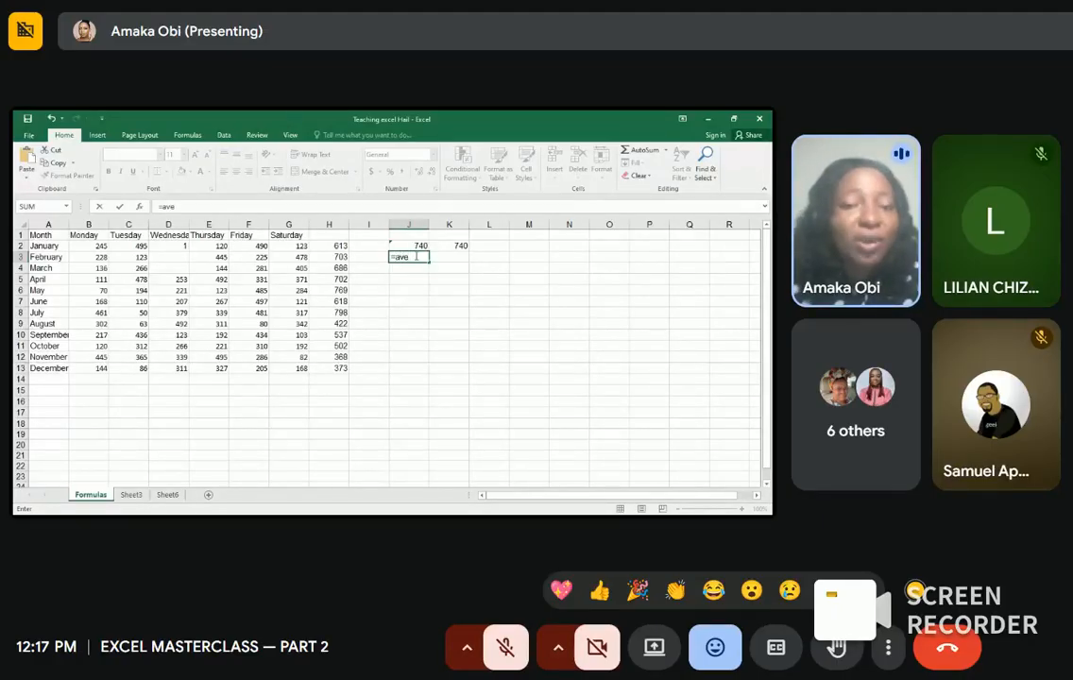
pyautogui.doubleClick(416, 276)
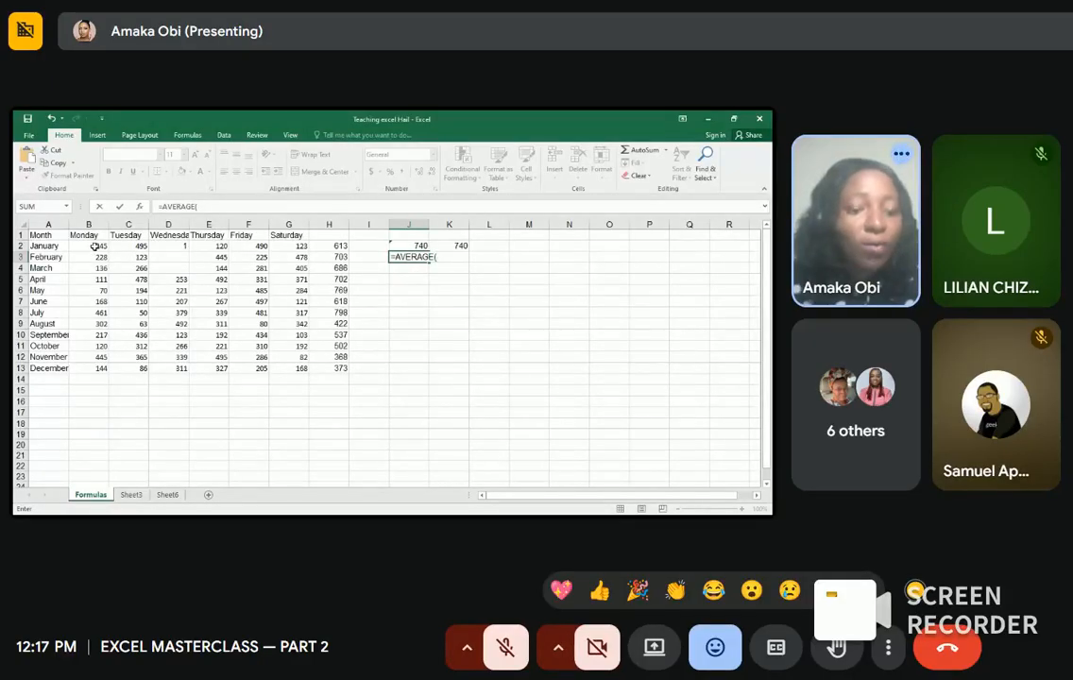
pyautogui.moveTo(95, 246); pyautogui.dragTo(102, 365)
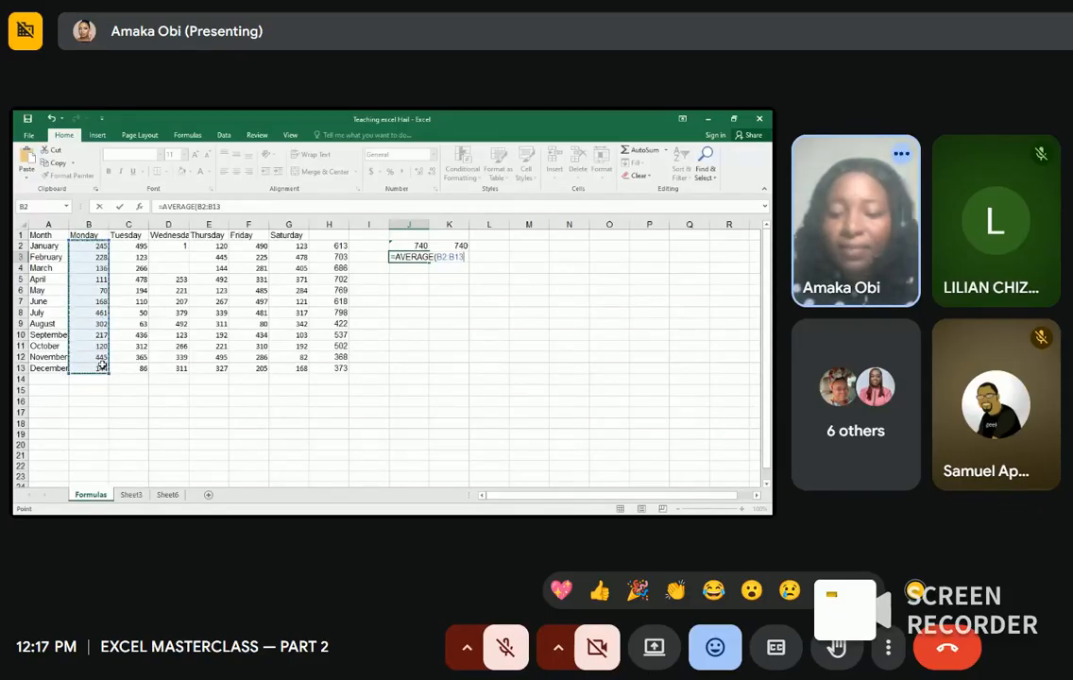
pyautogui.write(')')
pyautogui.press('Return')
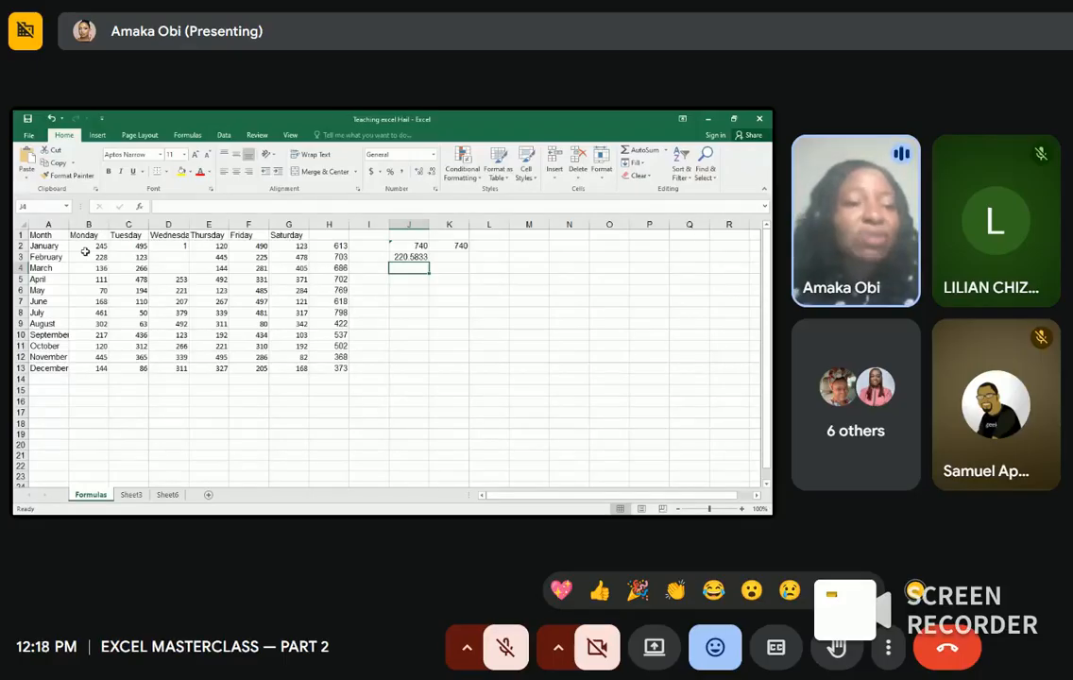
pyautogui.doubleClick(409, 268)
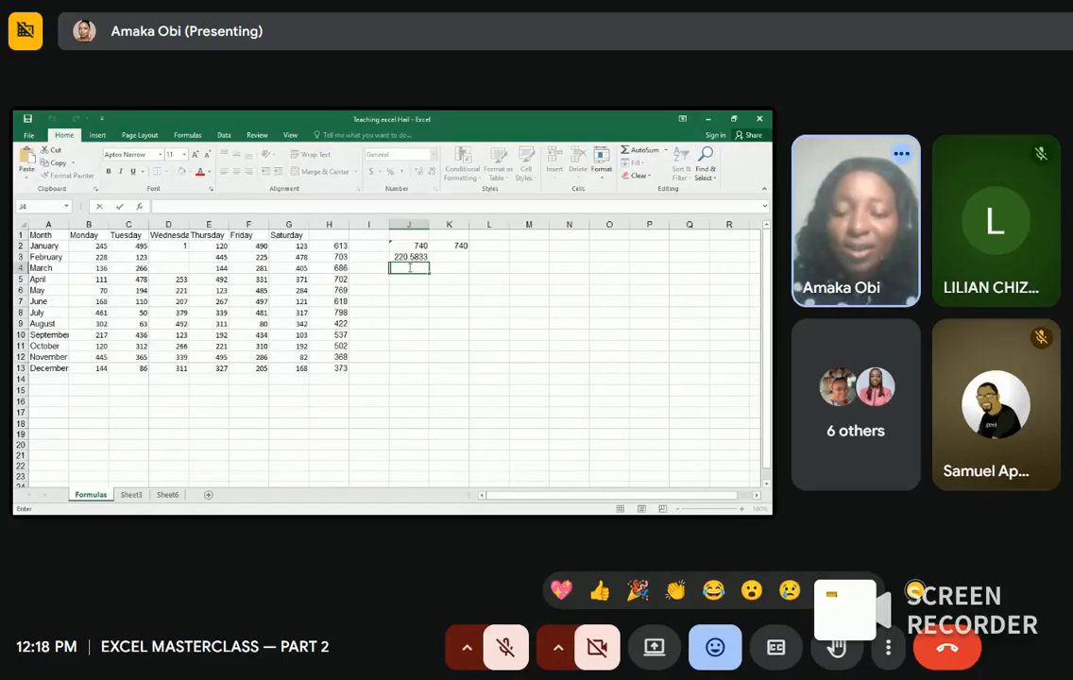
# Step: Enter =MAX(B2:B13) in J4 to get the highest Monday value, 461
pyautogui.write('=')
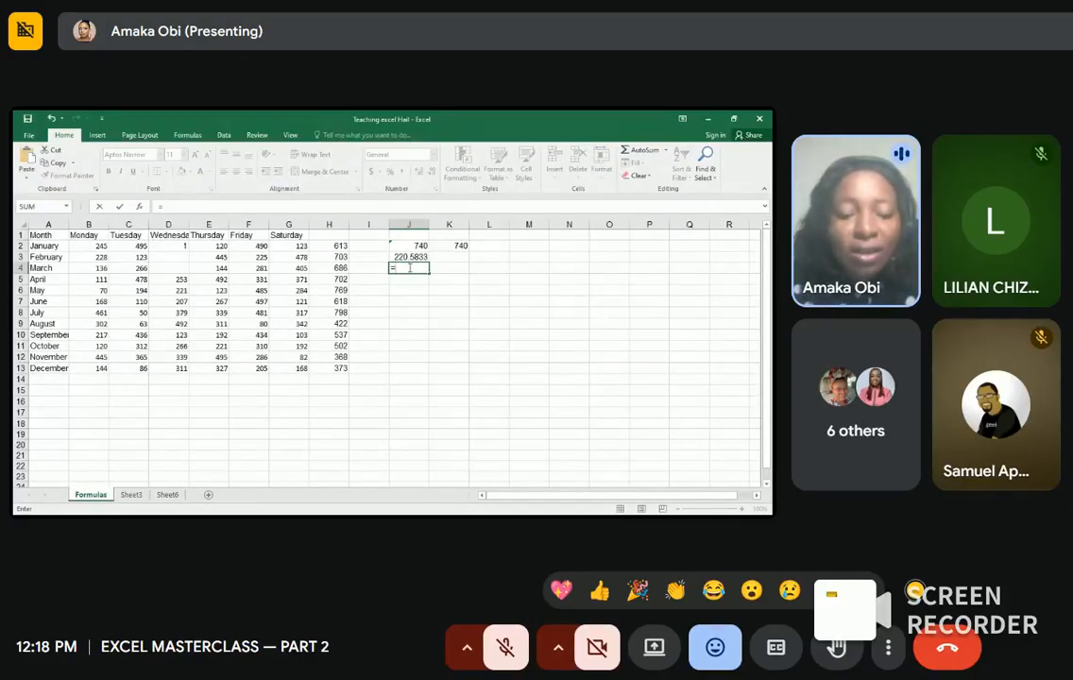
pyautogui.write('max')
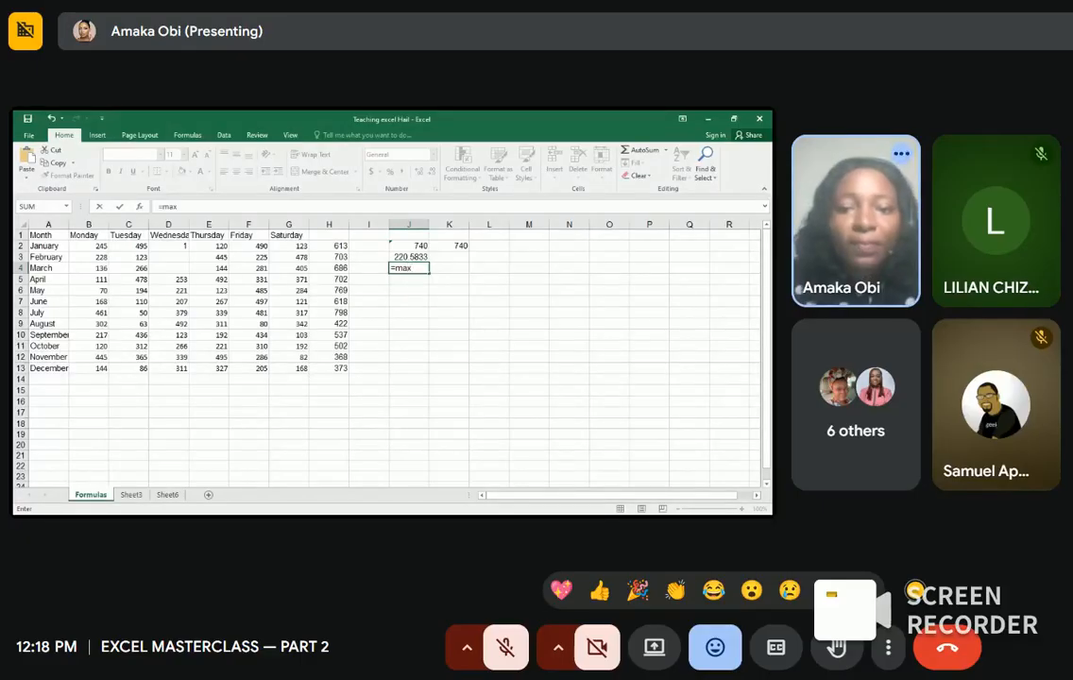
pyautogui.press('Tab')
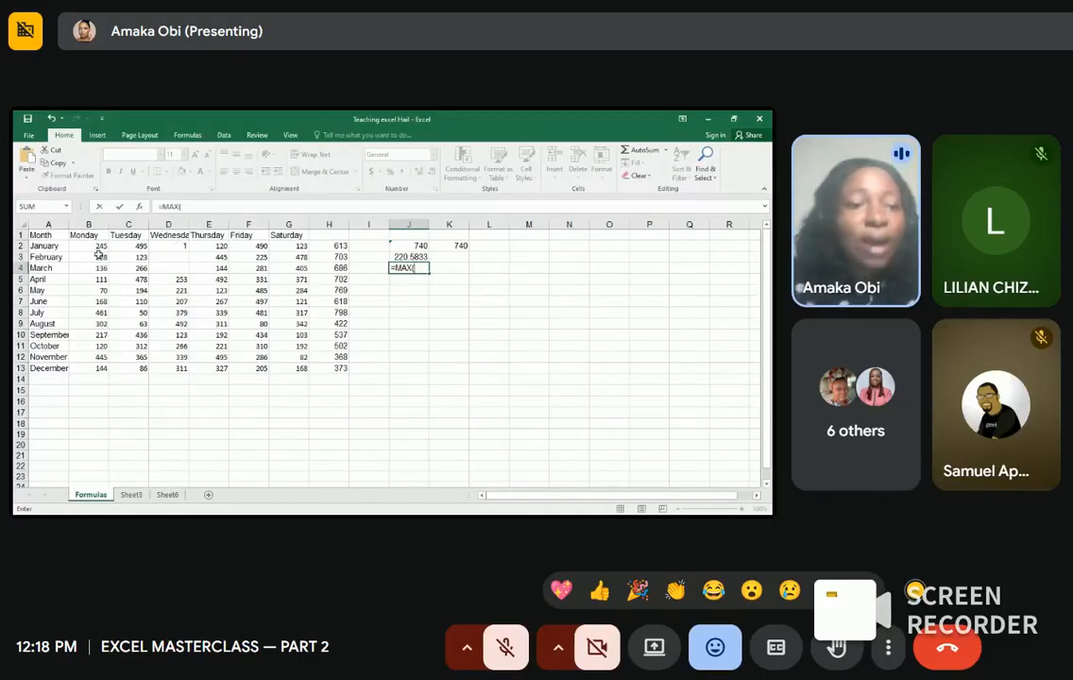
pyautogui.moveTo(101, 246); pyautogui.dragTo(101, 367)
pyautogui.write(')')
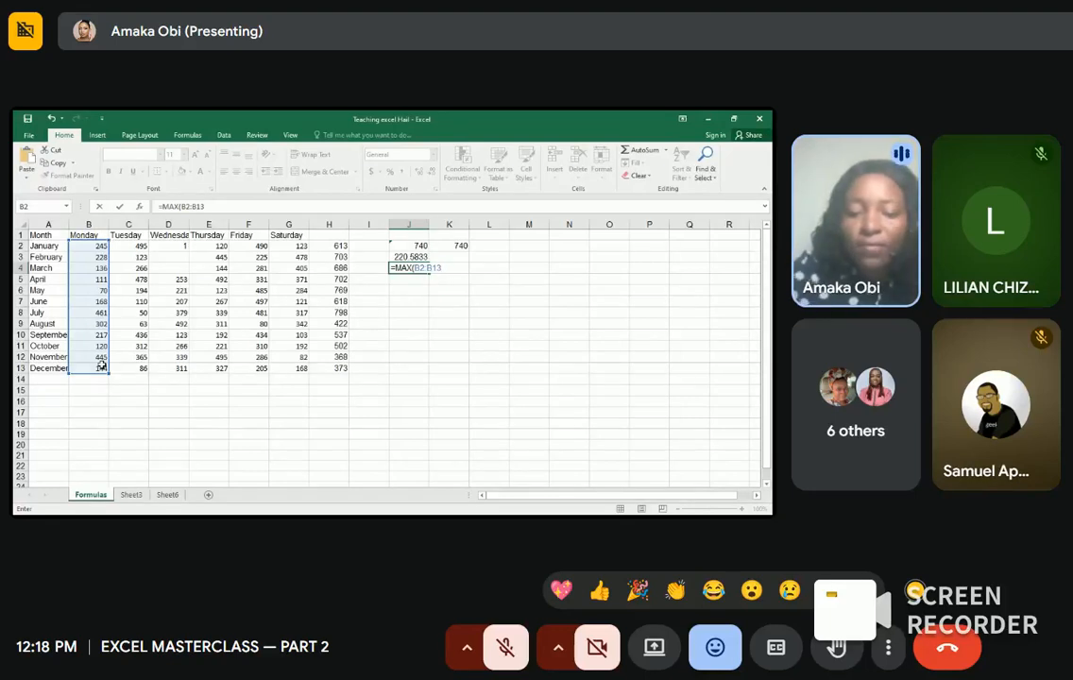
pyautogui.press('Return')
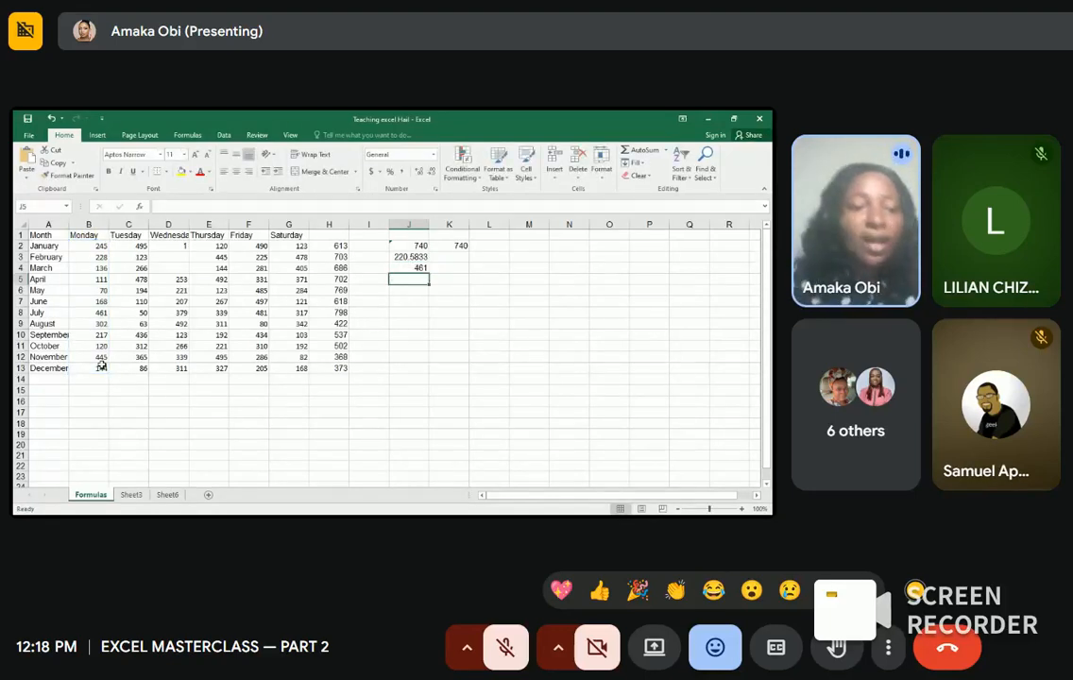
pyautogui.moveTo(101, 367); pyautogui.dragTo(210, 289)
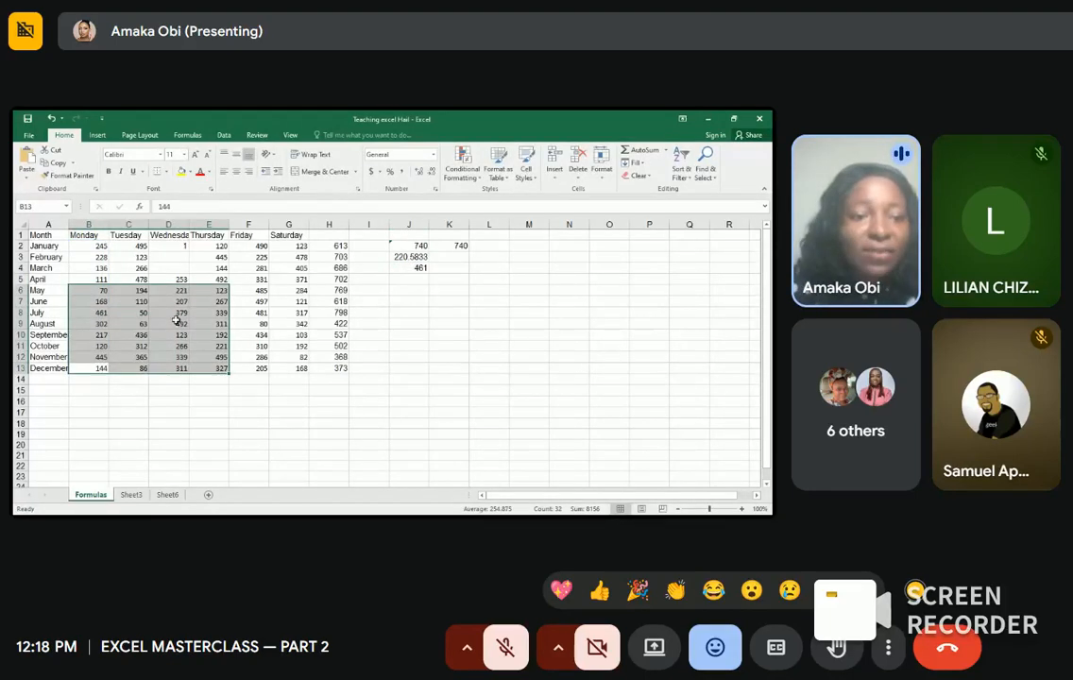
pyautogui.click(125, 408)
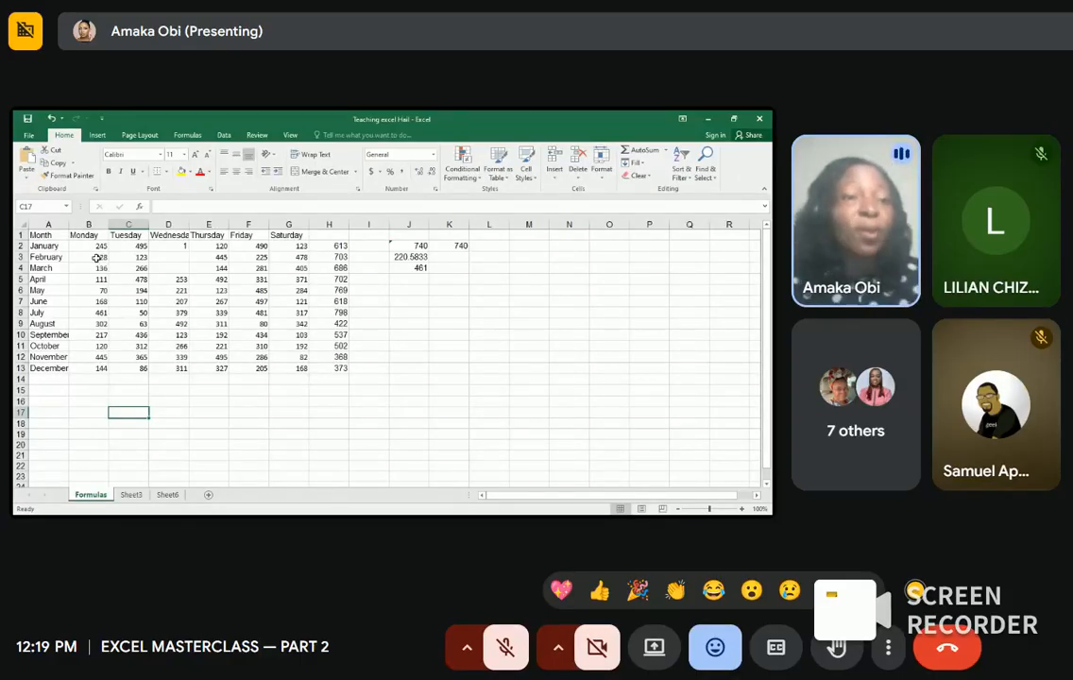
pyautogui.moveTo(95, 247); pyautogui.dragTo(323, 365)
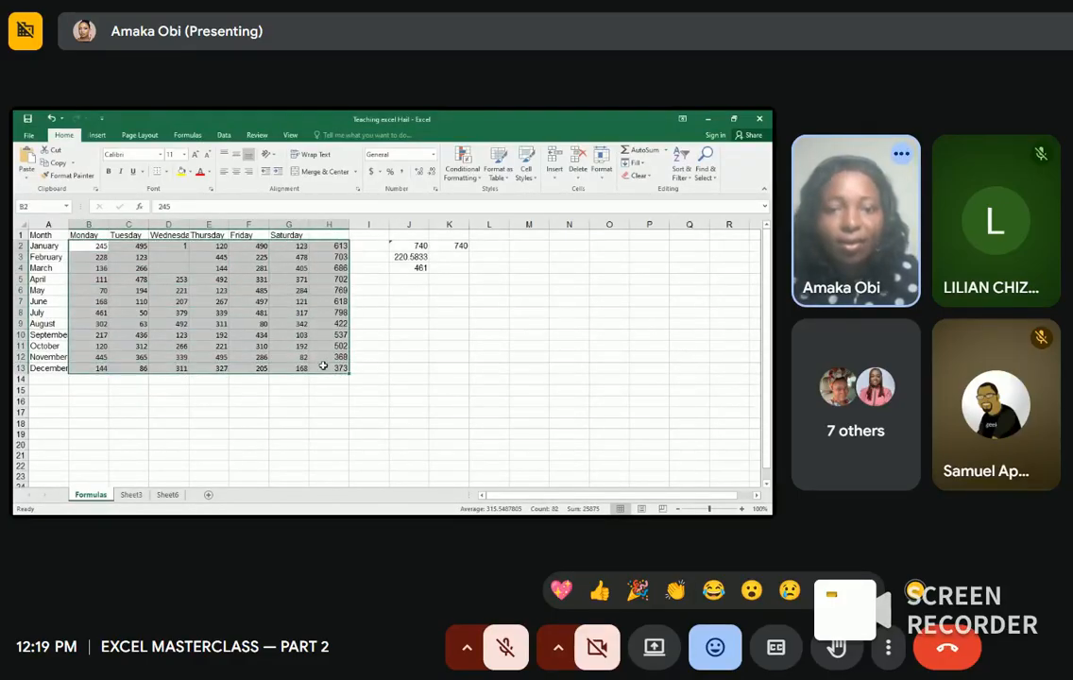
# Step: Enter =MAX(B2:H13) in J6, returning 798 as the largest value in the data block
pyautogui.click(421, 290)
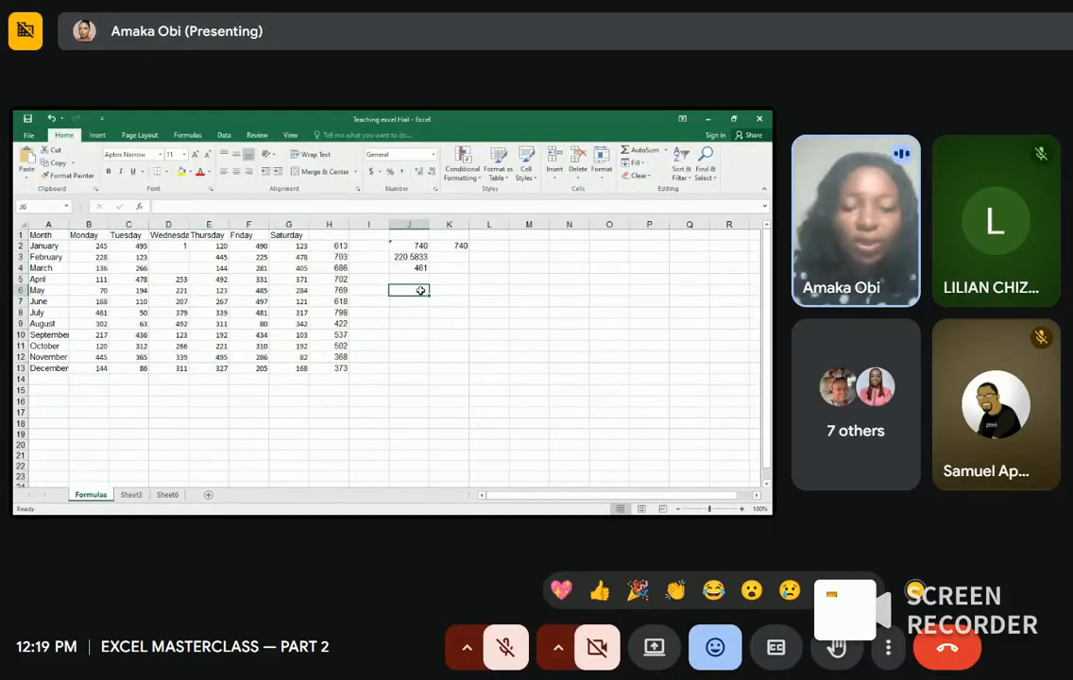
pyautogui.write('=ma')
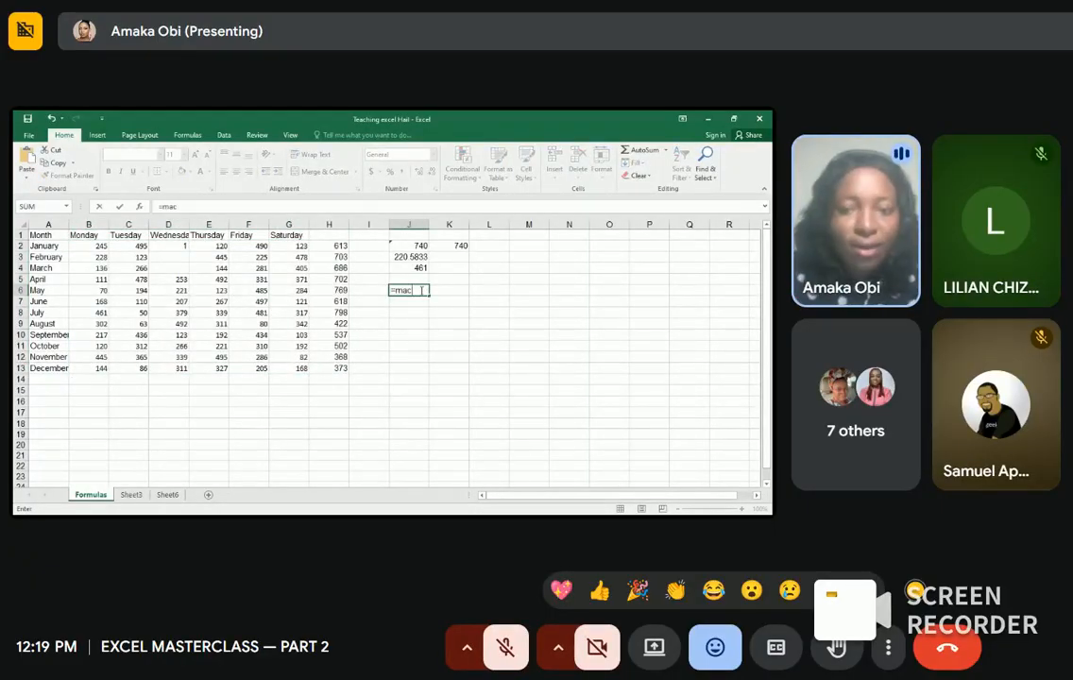
pyautogui.write('x')
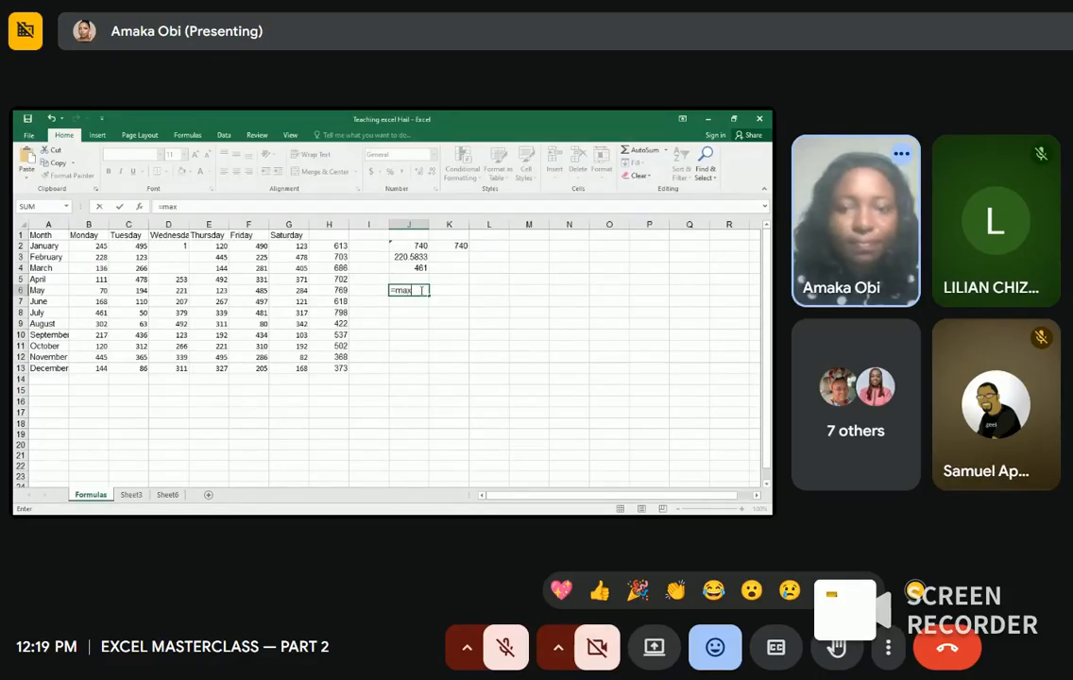
pyautogui.press('Tab')
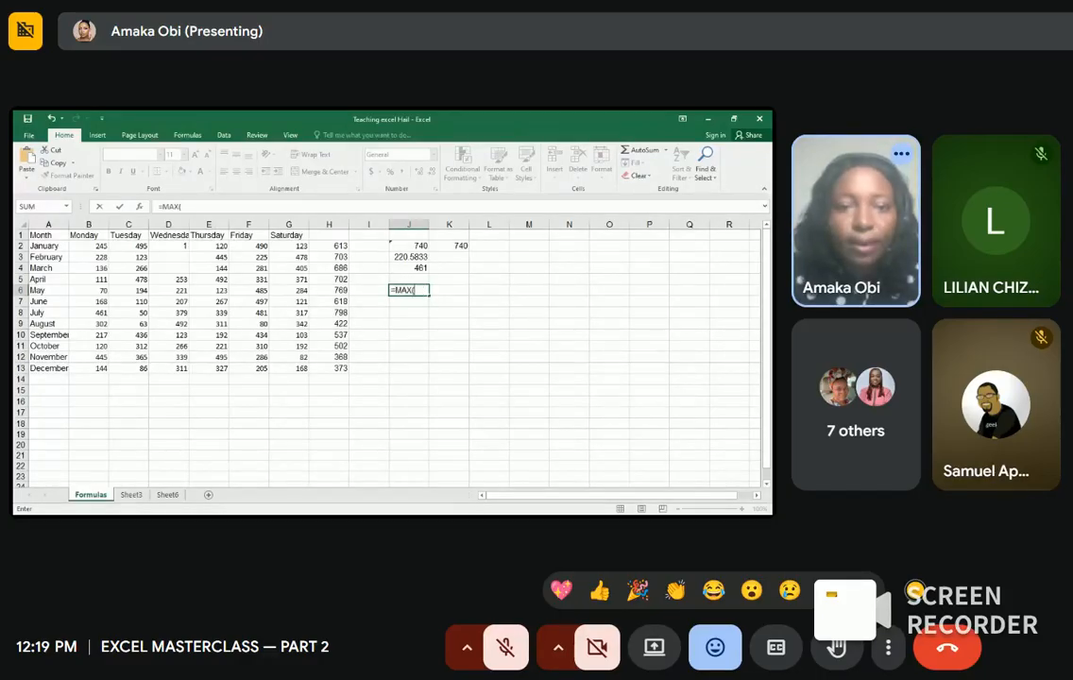
pyautogui.moveTo(89, 245); pyautogui.dragTo(327, 364)
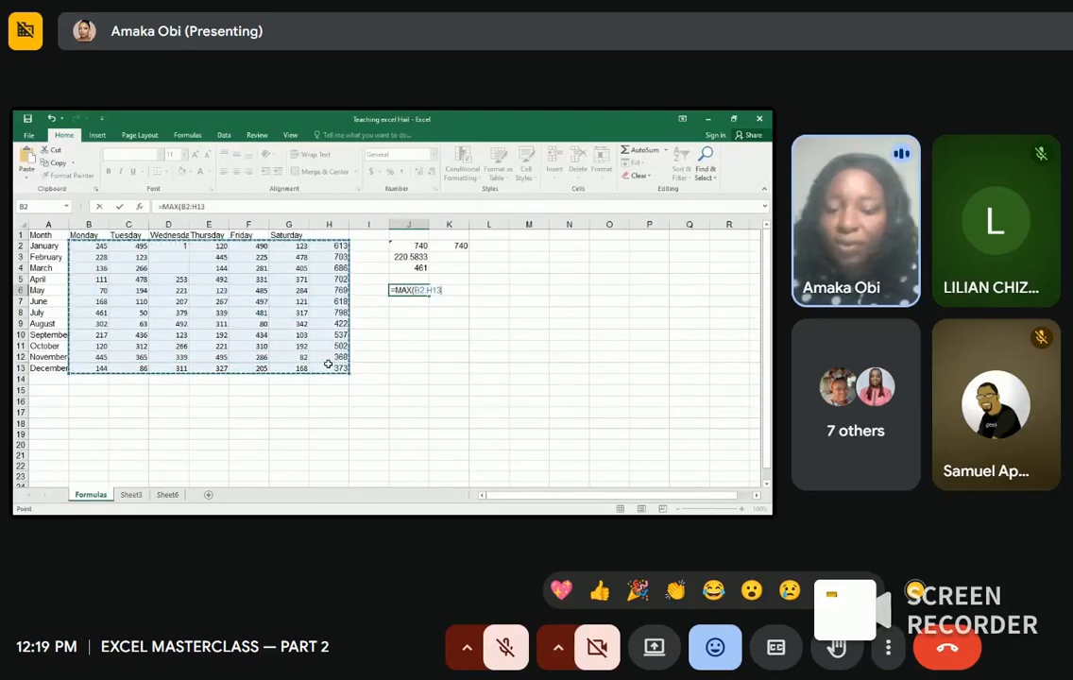
pyautogui.write(')')
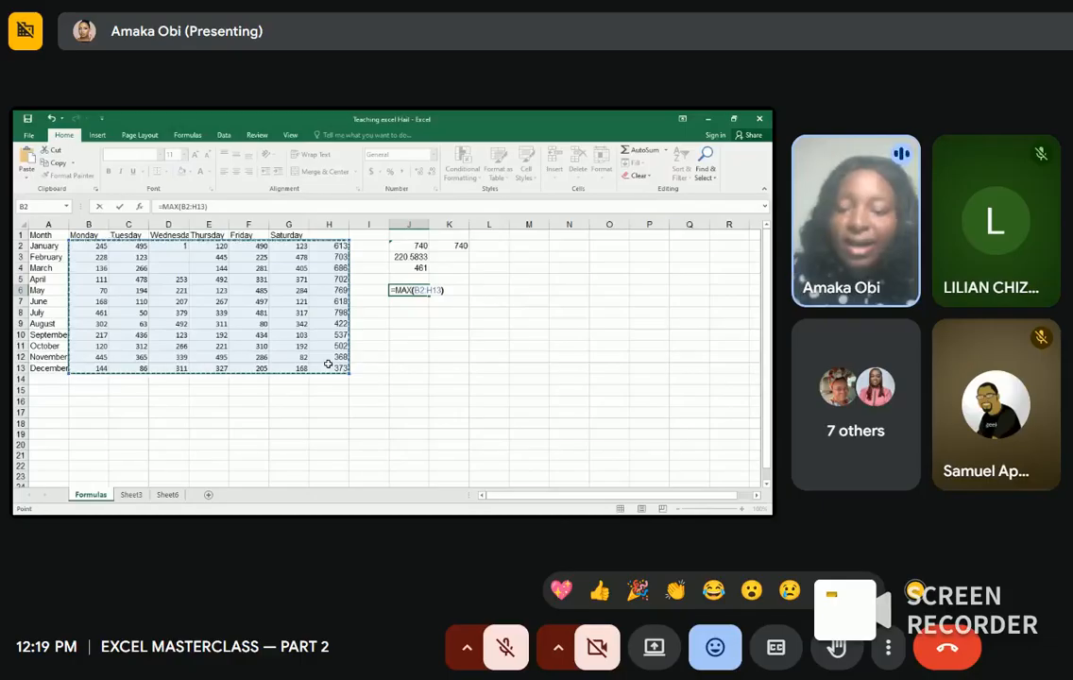
pyautogui.press('Return')
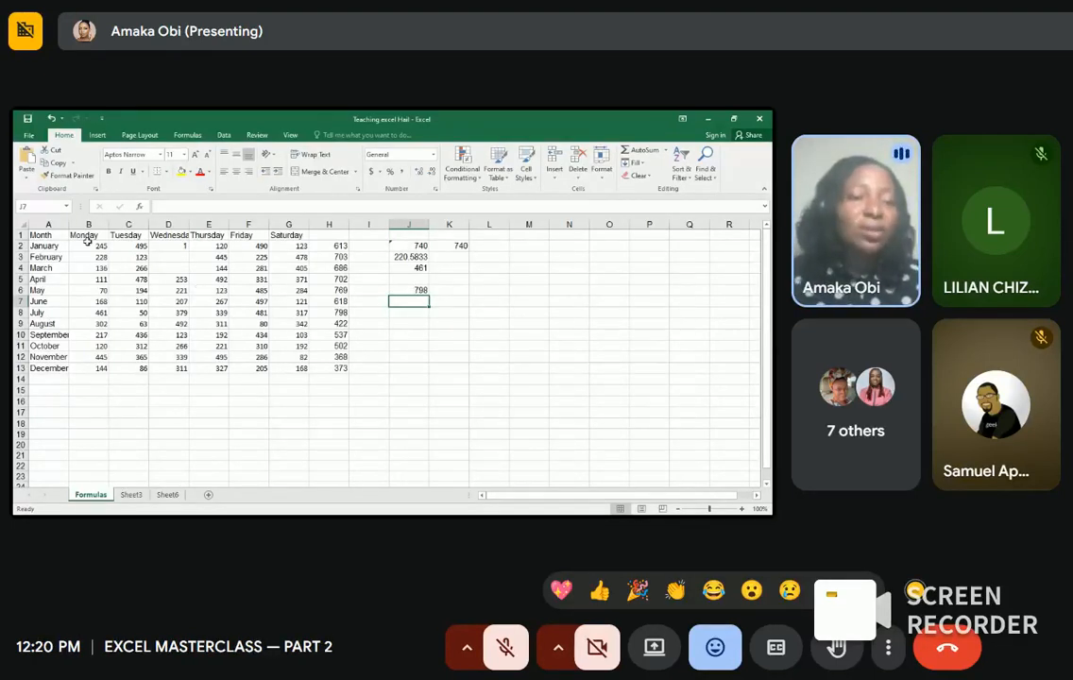
pyautogui.moveTo(87, 242); pyautogui.dragTo(85, 365)
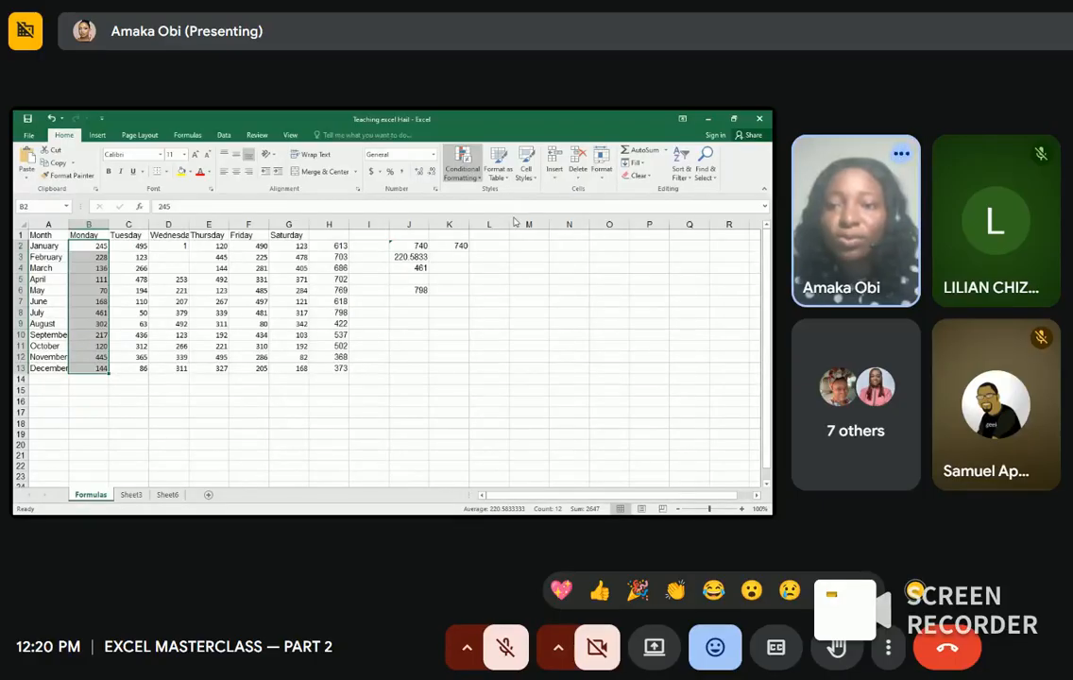
# Step: Apply a Top 2 rule with light red fill to the Monday column, marking 461 and 445
pyautogui.click(569, 221)
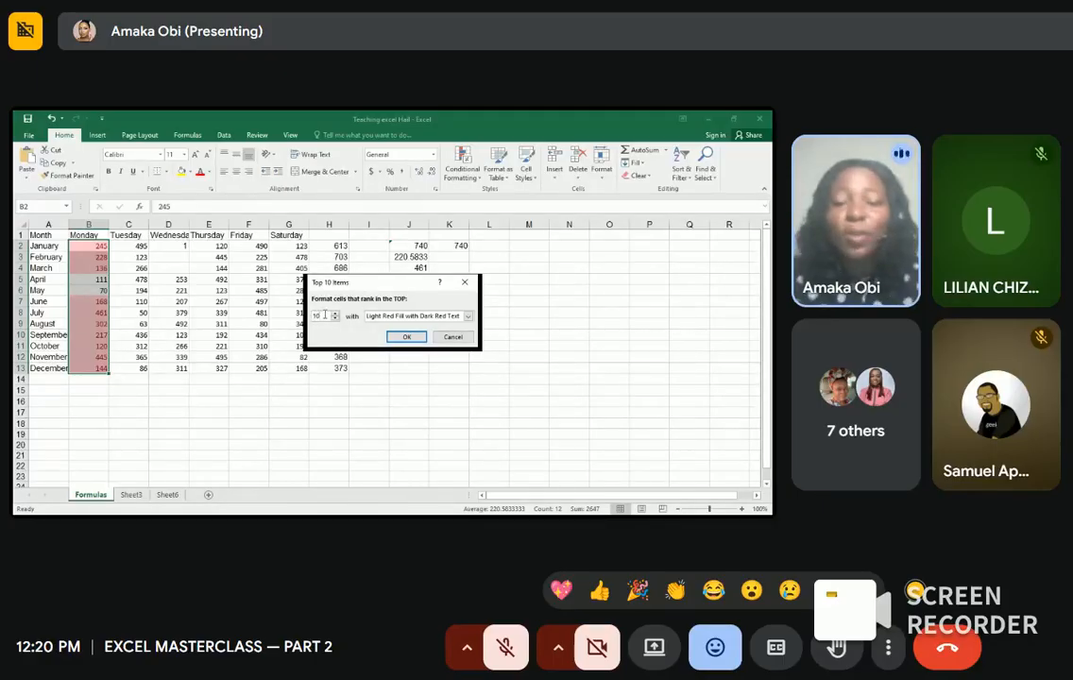
pyautogui.press('BackSpace')
pyautogui.press('BackSpace')
pyautogui.write('2')
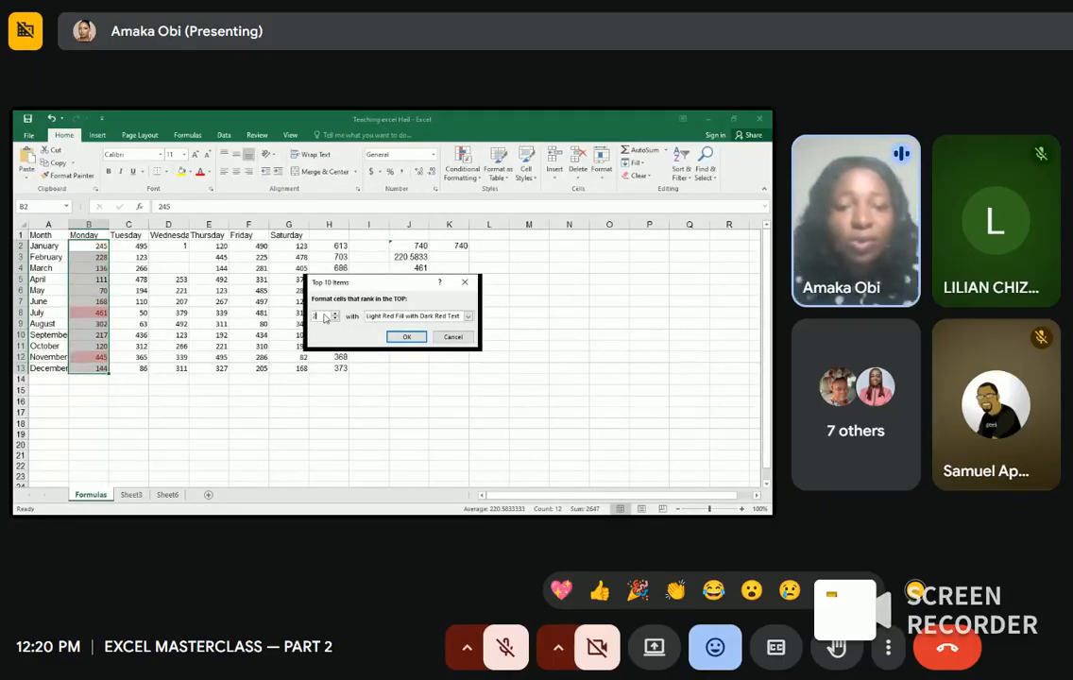
pyautogui.click(468, 318)
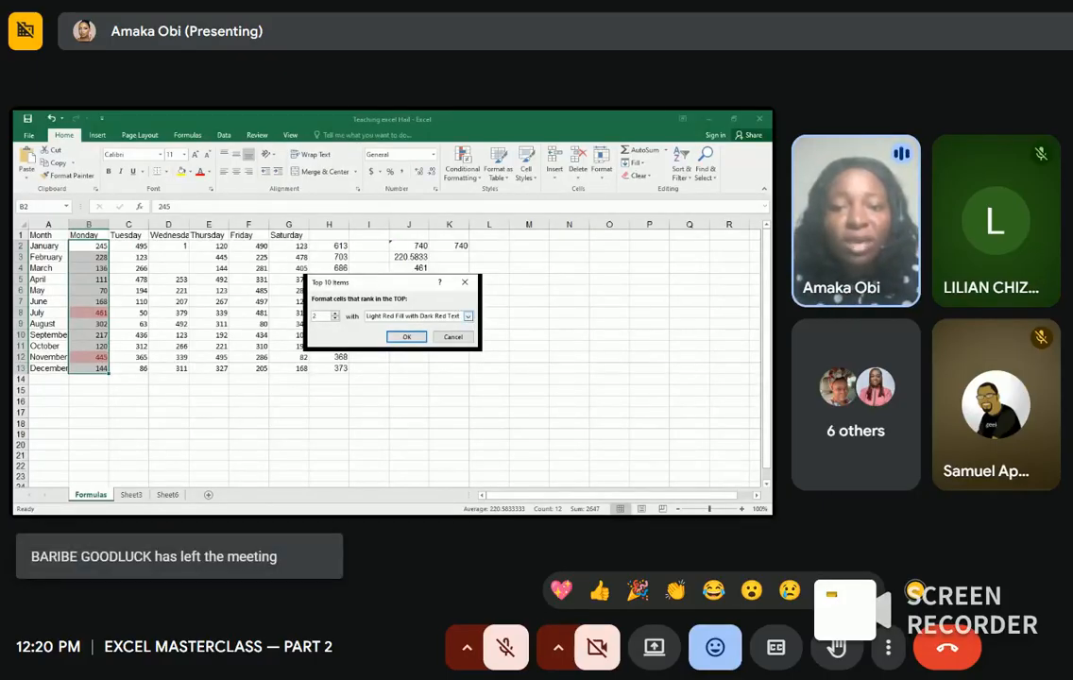
pyautogui.click(444, 332)
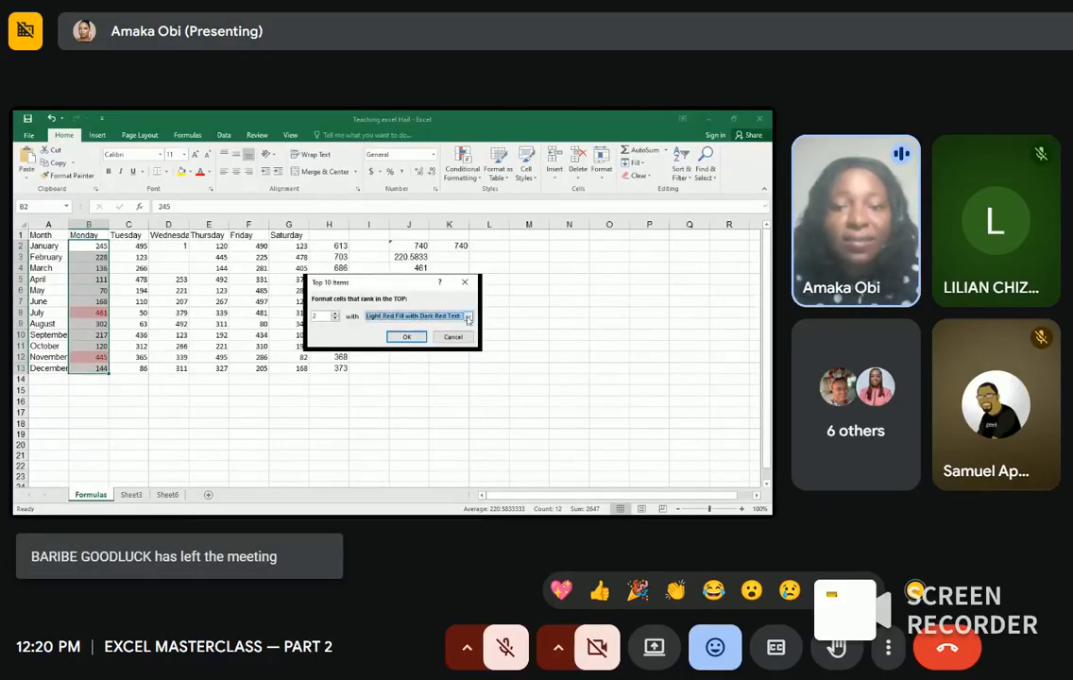
pyautogui.click(469, 317)
pyautogui.click(398, 355)
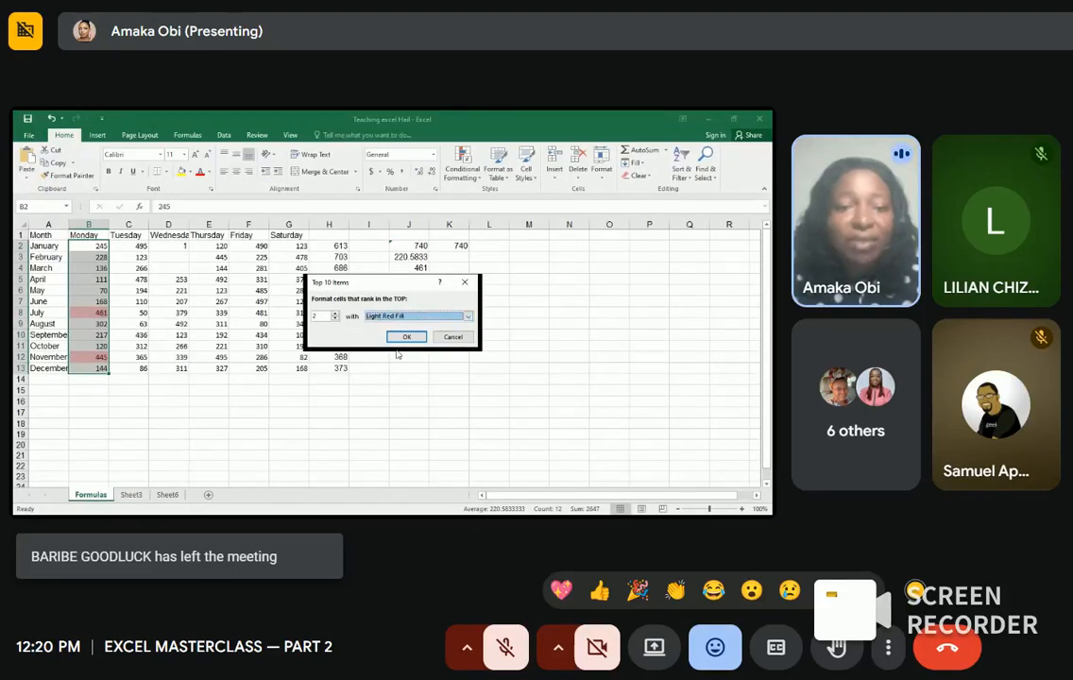
pyautogui.click(406, 336)
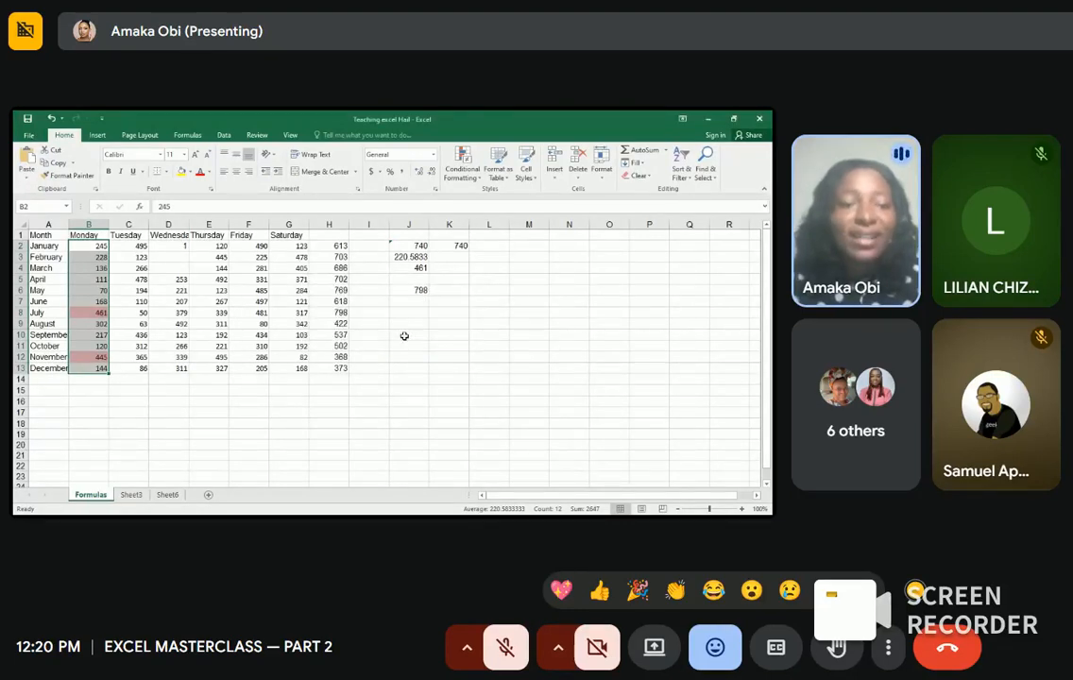
pyautogui.click(142, 401)
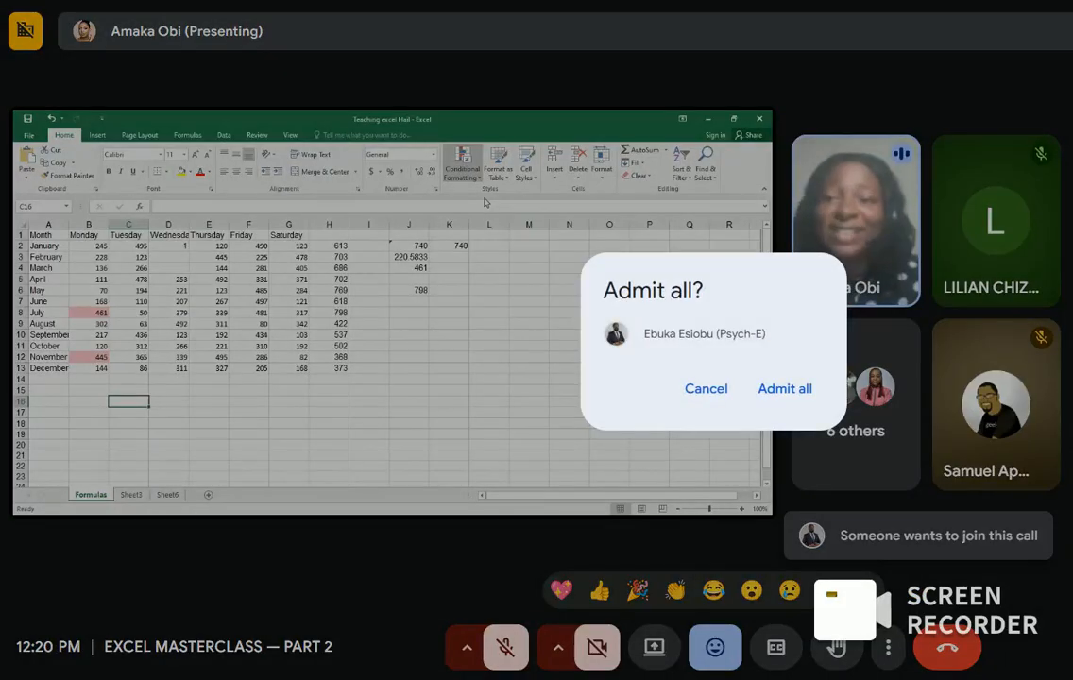
pyautogui.click(785, 388)
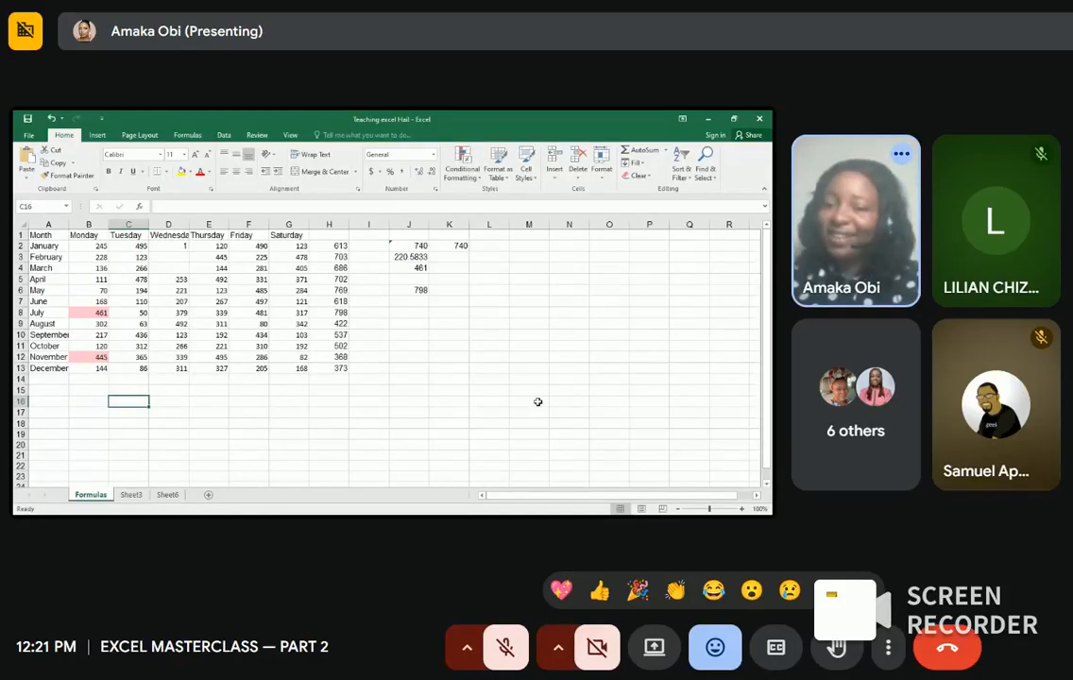
# Step: Restore Down the full-screen Excel workbook window and return focus to the sheet
pyautogui.click(742, 120)
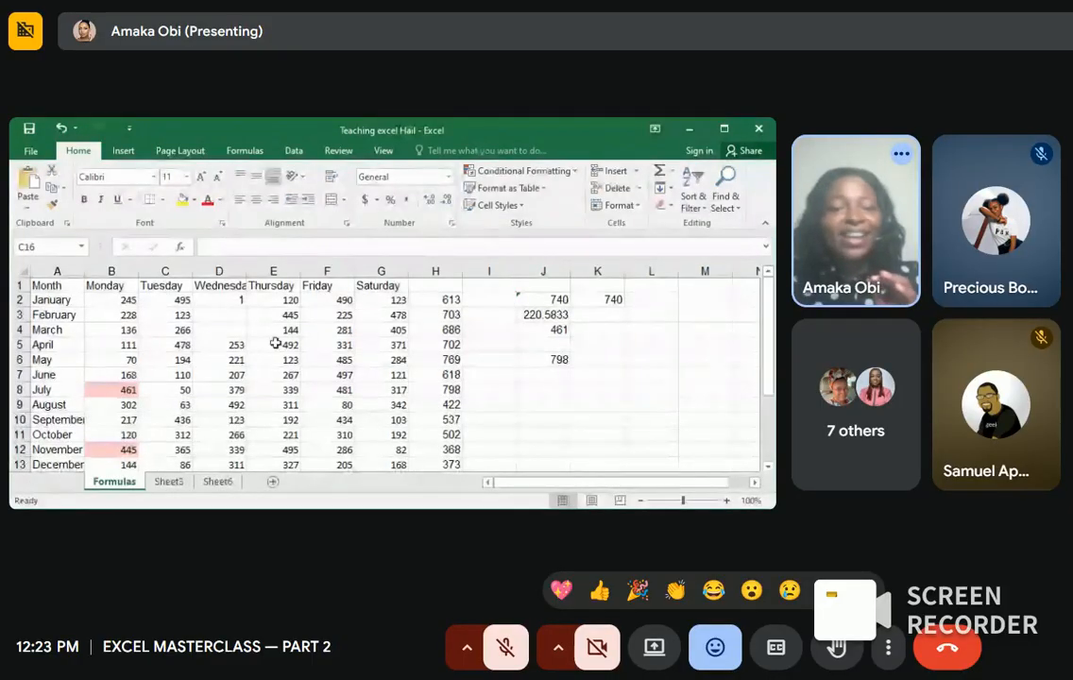
pyautogui.click(307, 319)
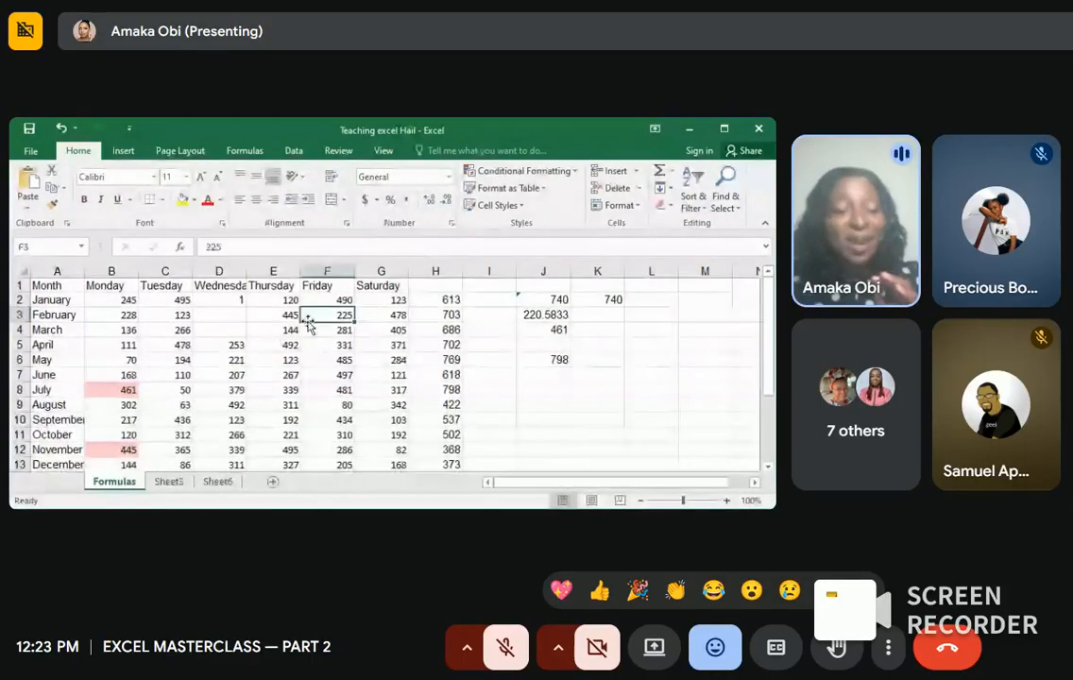
# Step: Maximize the workbook and undo the light red Top 2 highlight on the Monday values
pyautogui.click(724, 130)
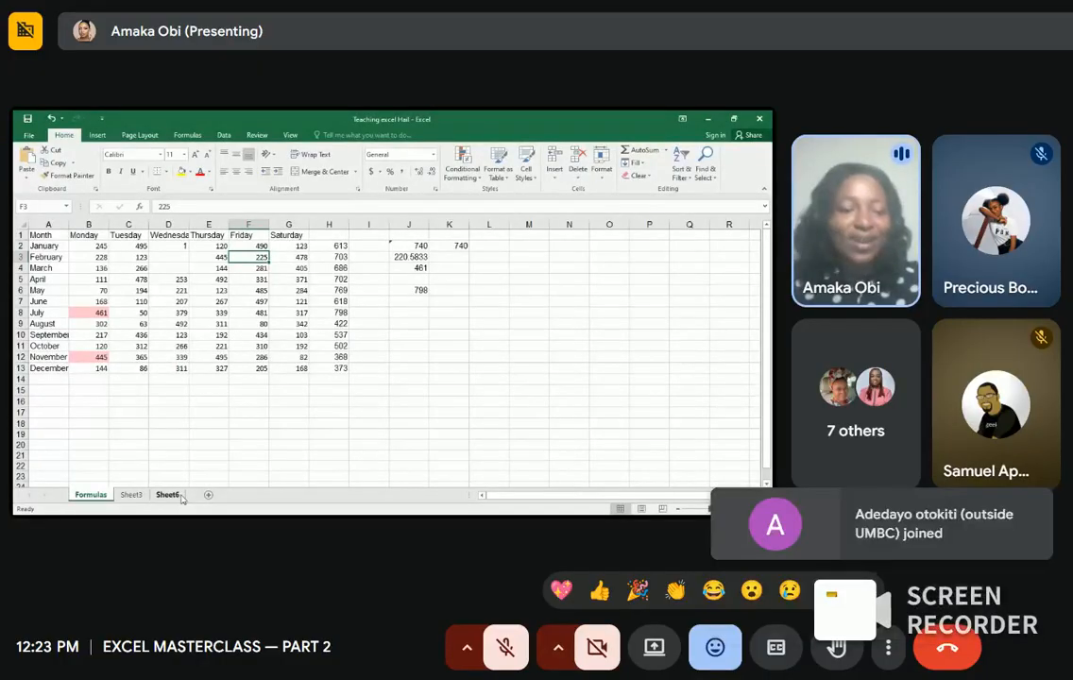
pyautogui.click(131, 495)
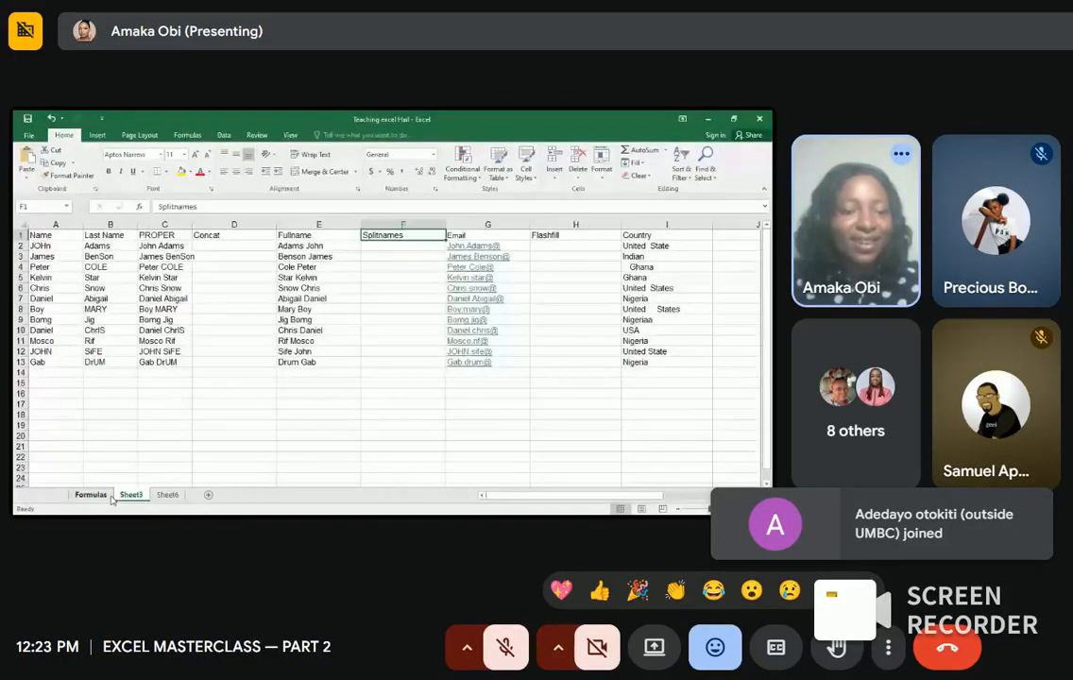
pyautogui.click(104, 496)
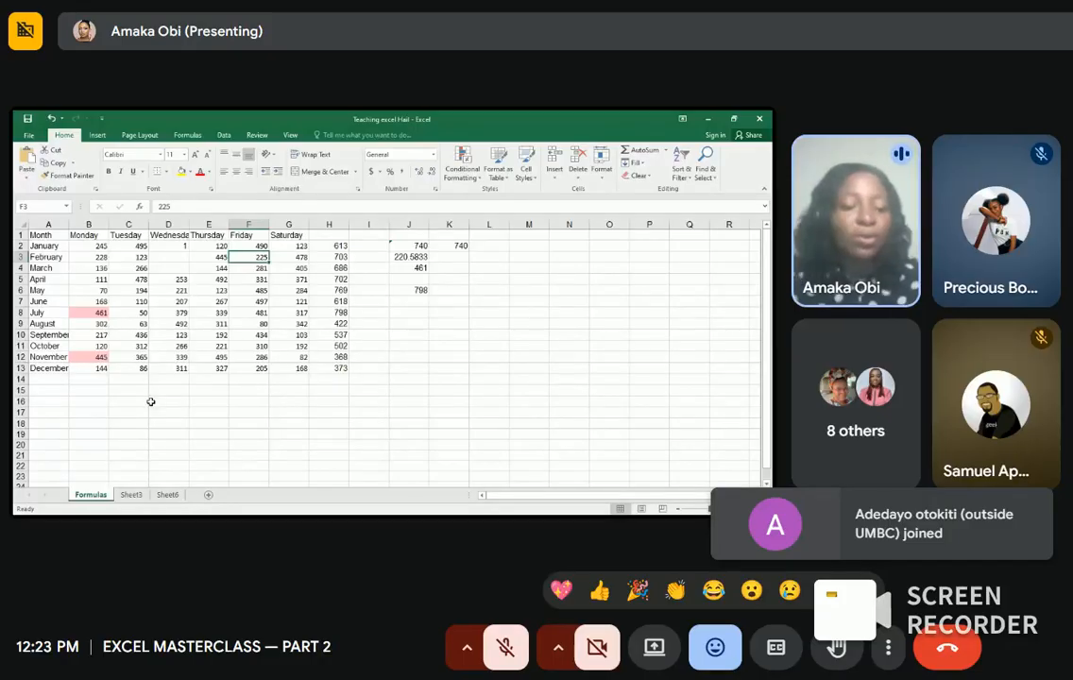
pyautogui.hotkey('ctrl', 'z')
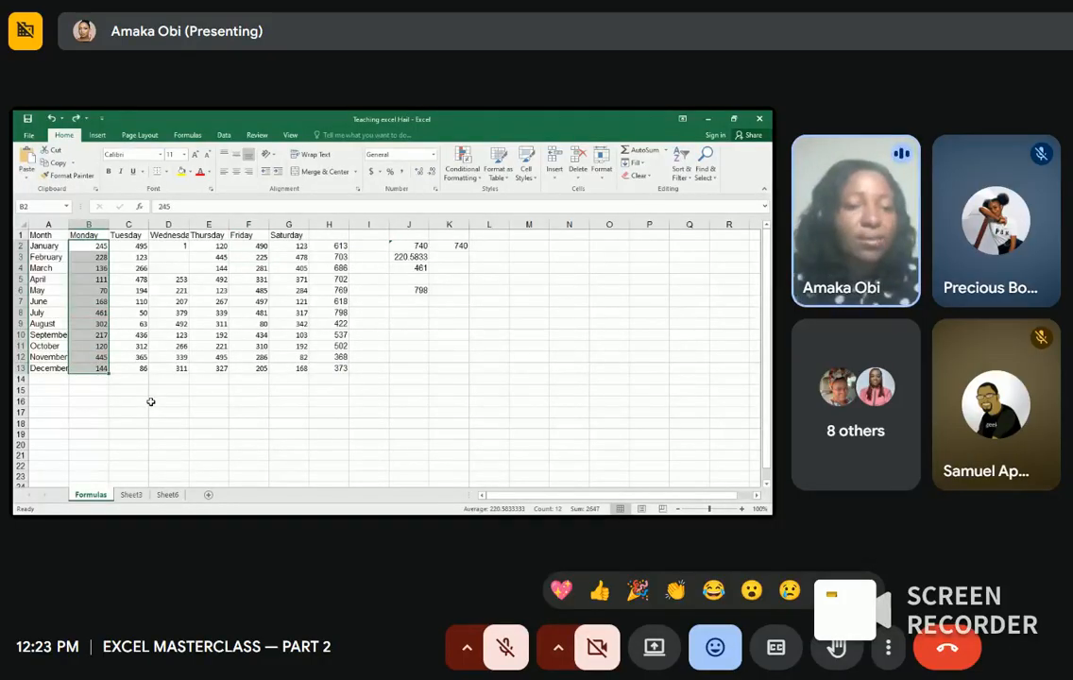
pyautogui.click(151, 401)
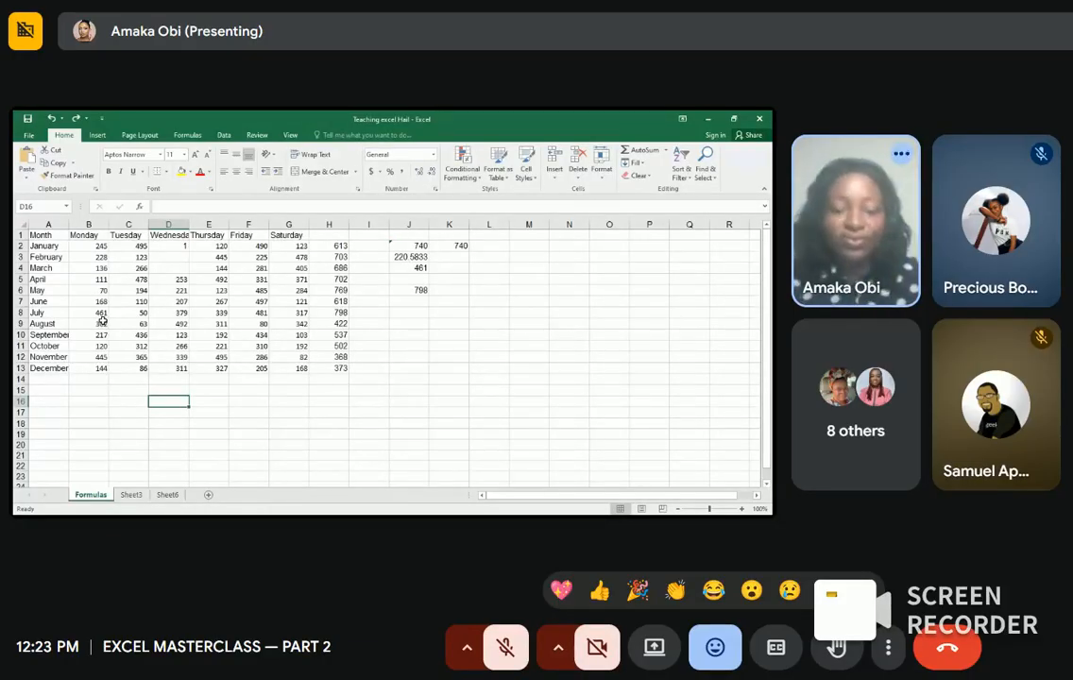
# Step: Delete the scratch results in J2:J6 and the 740 total in K2
pyautogui.moveTo(415, 248); pyautogui.dragTo(414, 293)
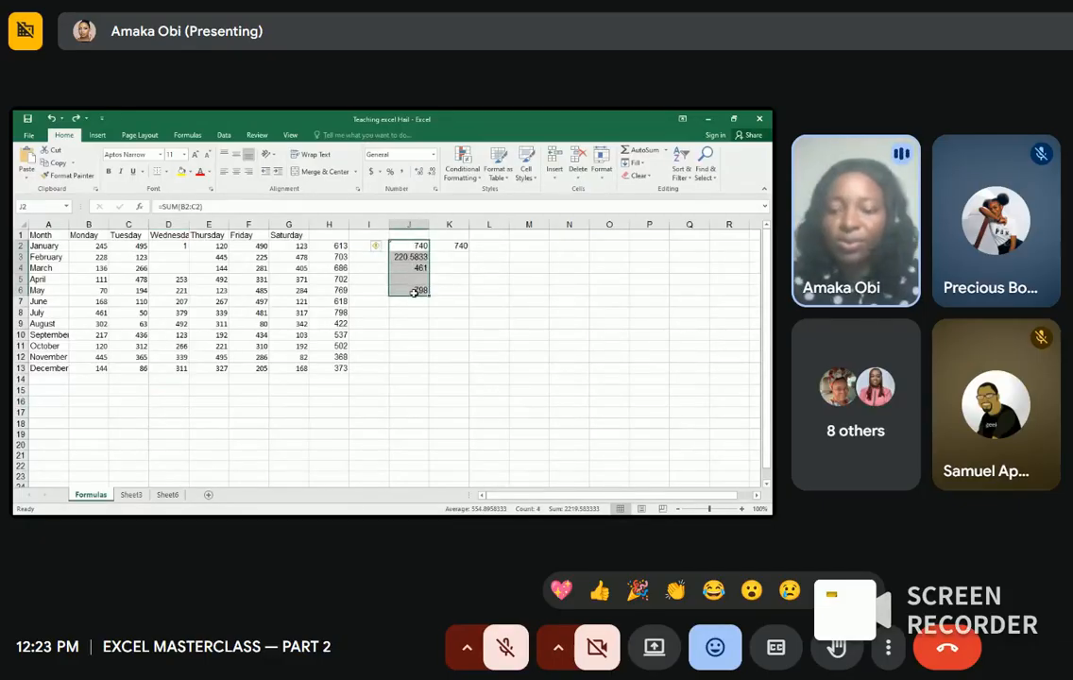
pyautogui.press('BackSpace')
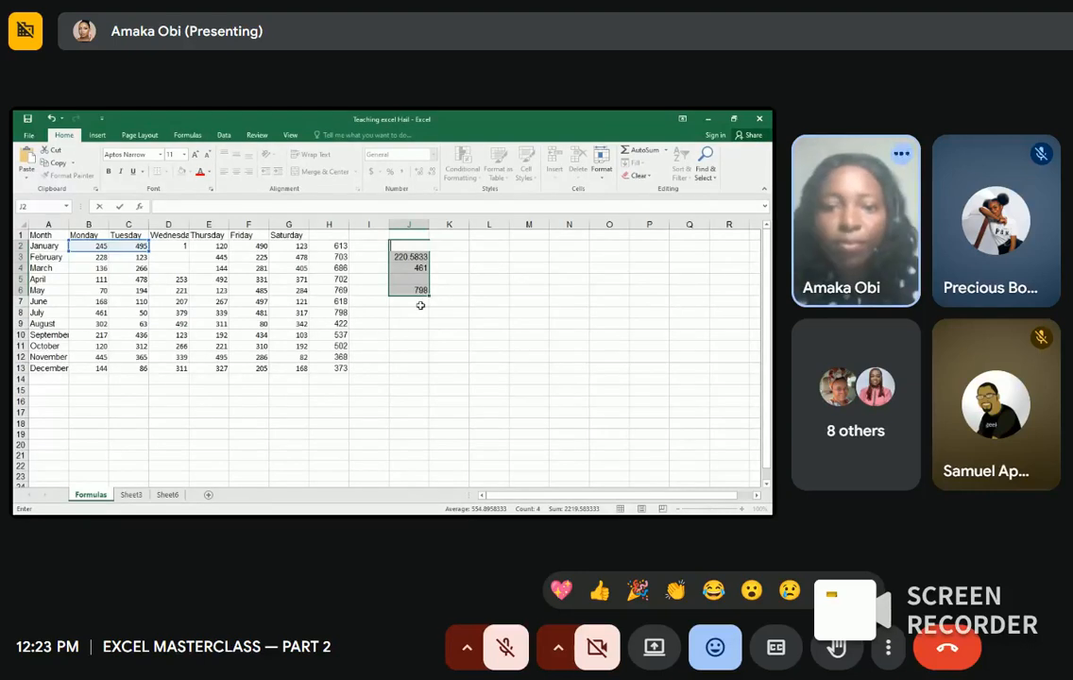
pyautogui.click(417, 300)
pyautogui.moveTo(416, 256); pyautogui.dragTo(417, 289)
pyautogui.press('Delete')
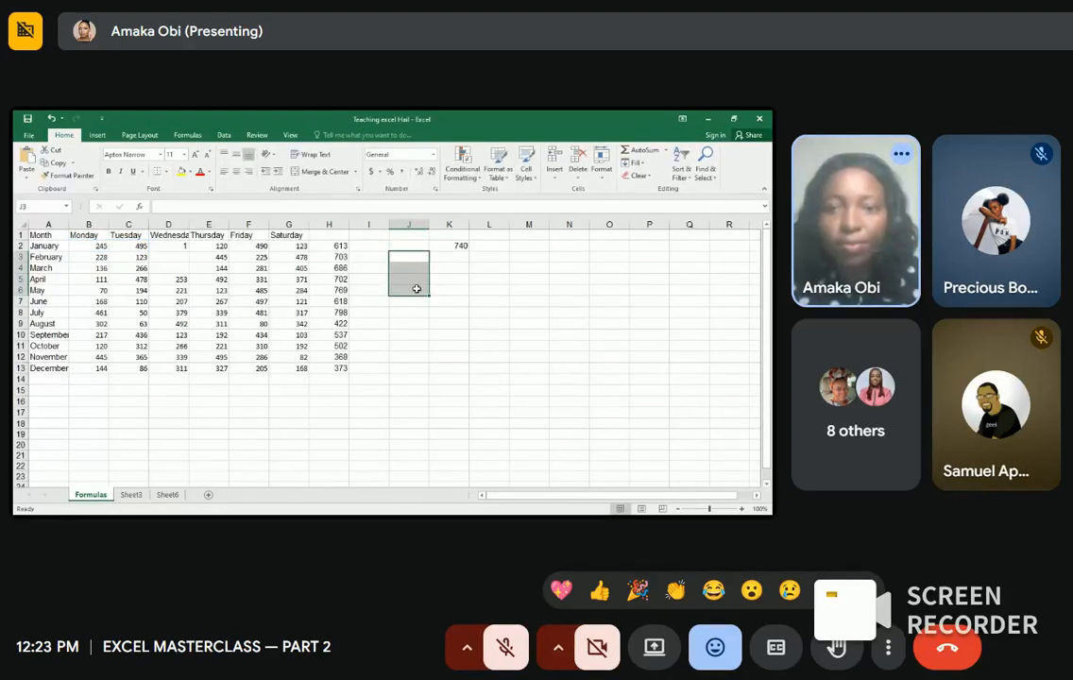
pyautogui.click(450, 245)
pyautogui.press('Delete')
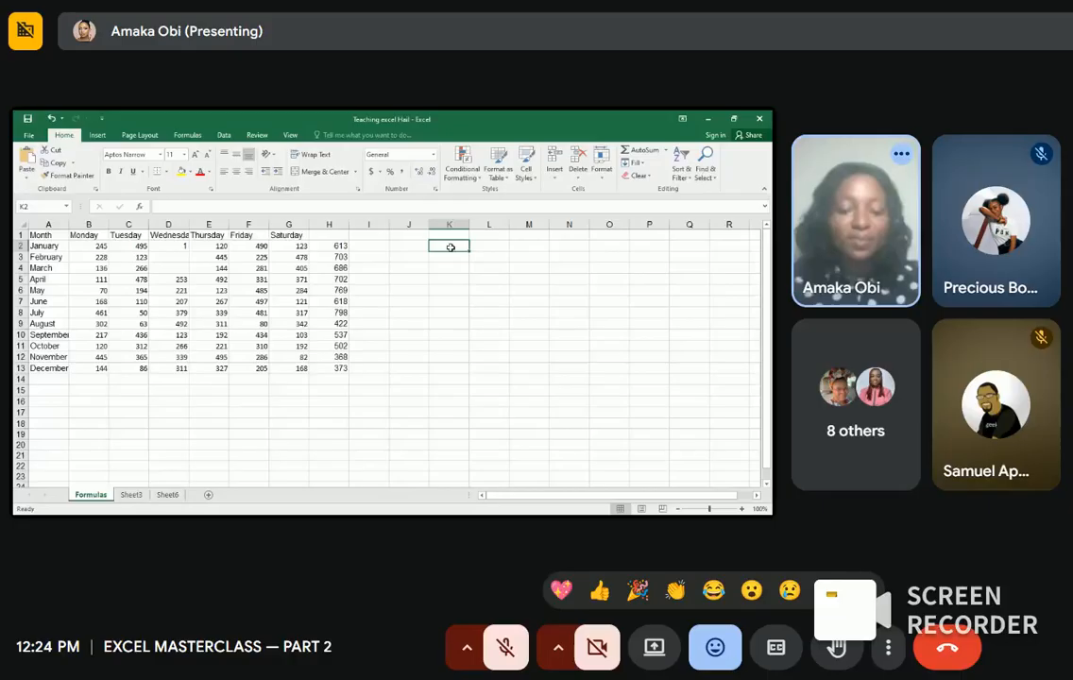
pyautogui.click(91, 246)
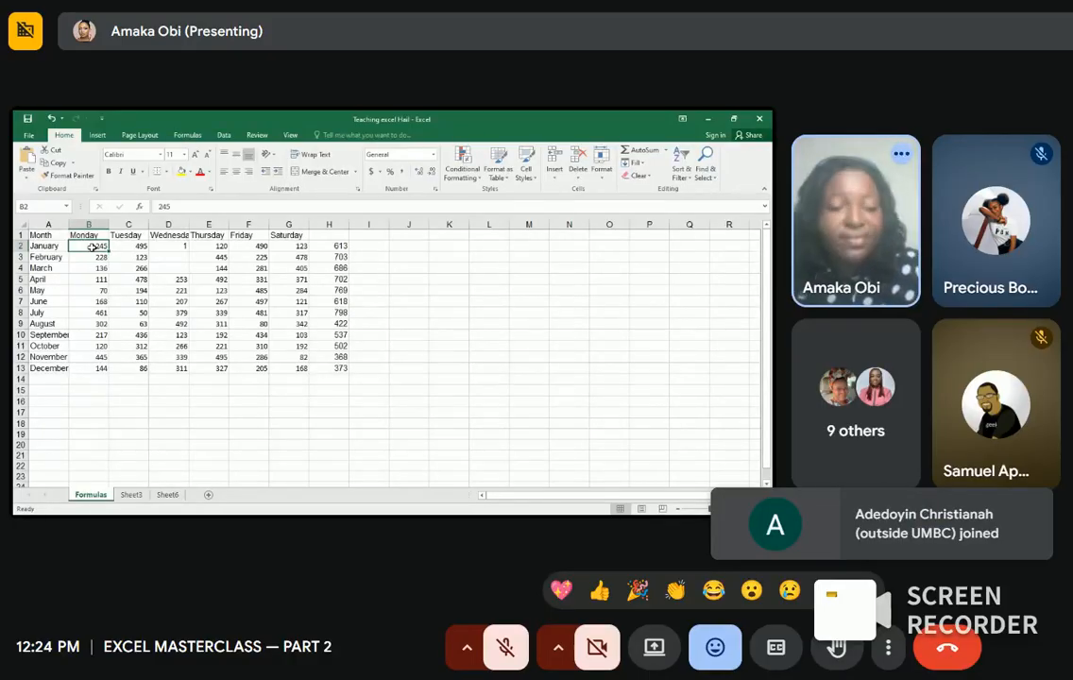
# Step: Select the data range A1:H13 and insert it as a table, Table1
pyautogui.hotkey('ctrl', 'a')
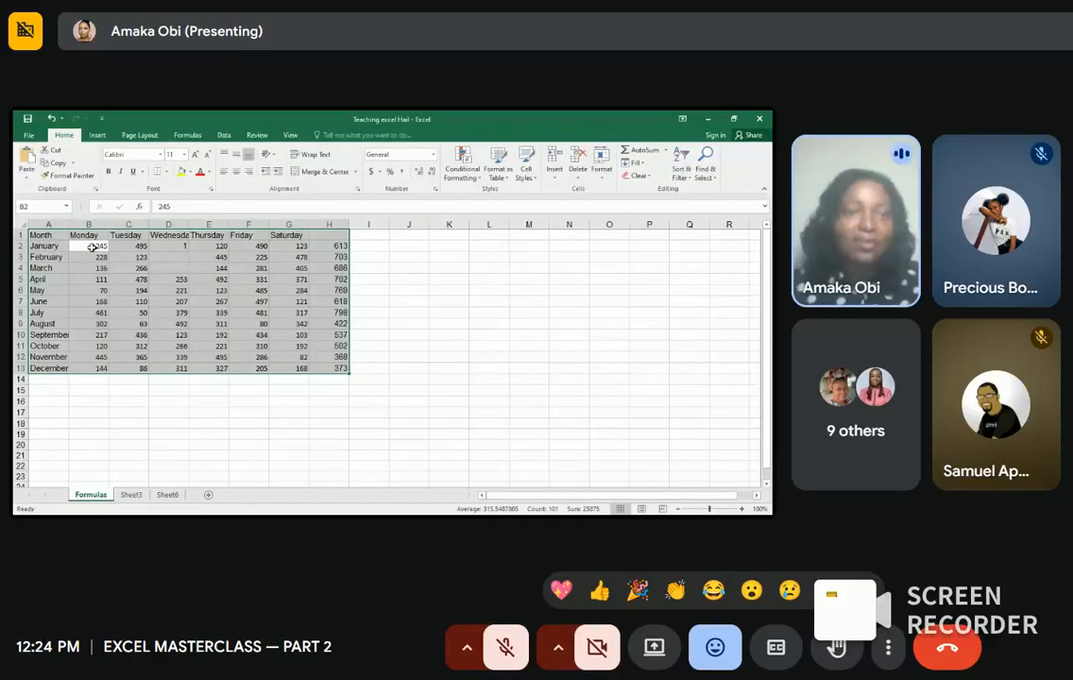
pyautogui.click(97, 135)
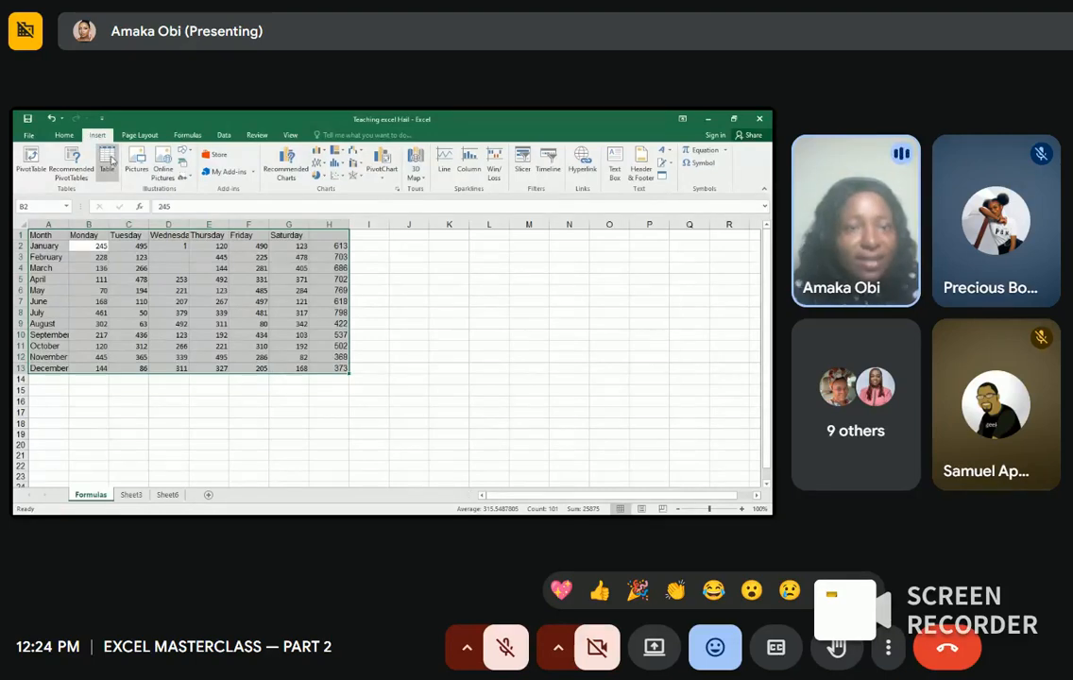
pyautogui.click(107, 159)
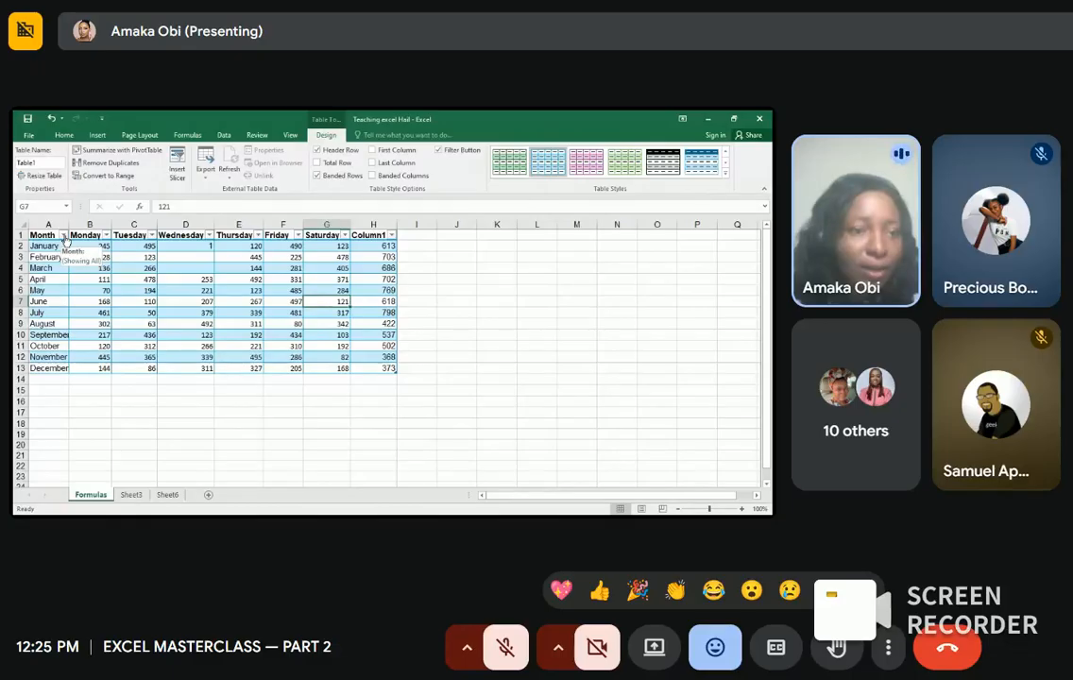
# Step: Open the Month column's filter dropdown in the table
pyautogui.click(63, 236)
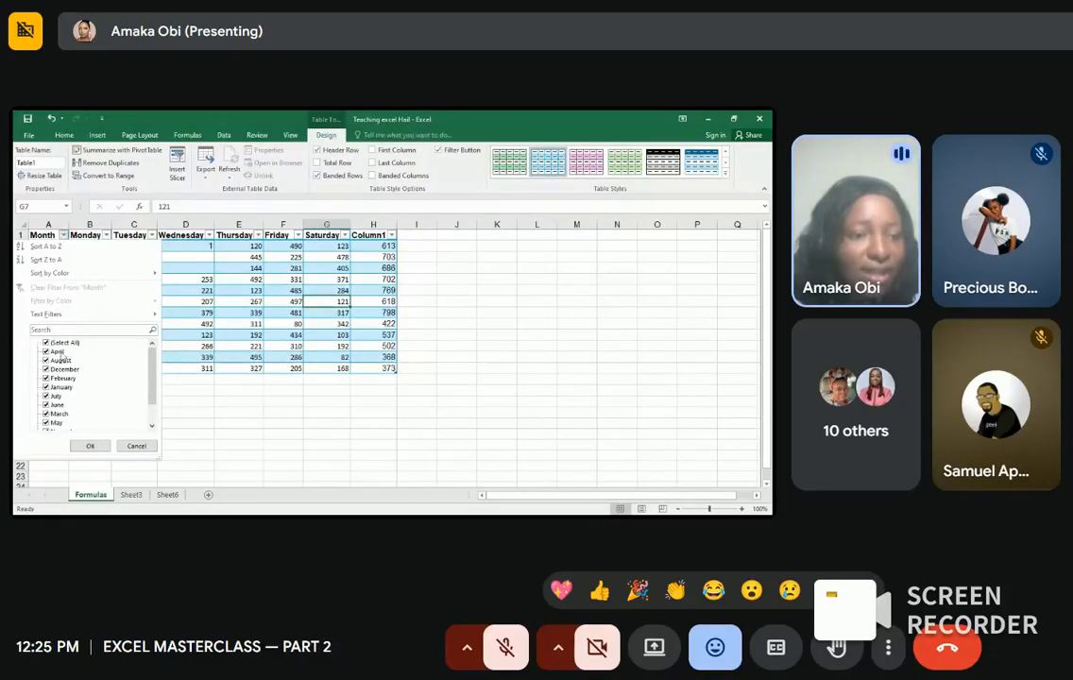
# Step: Undo the January-only Month filter so all twelve months show again
pyautogui.scroll(-1, 56, 402)
pyautogui.scroll(1, 56, 403)
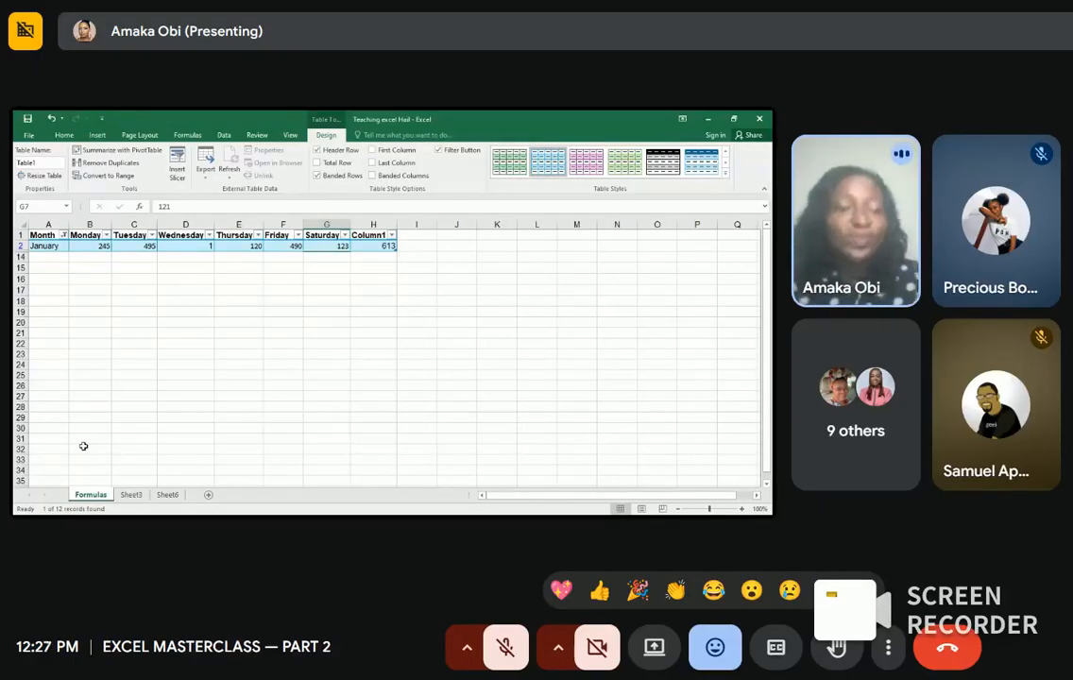
pyautogui.hotkey('ctrl', 'z')
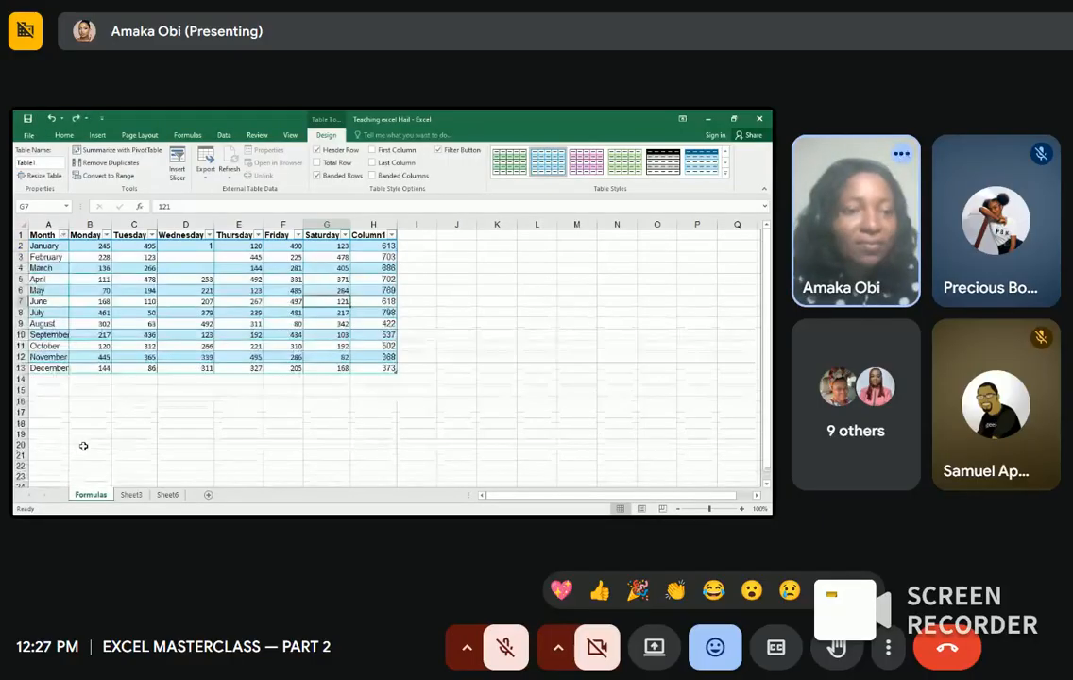
pyautogui.click(470, 350)
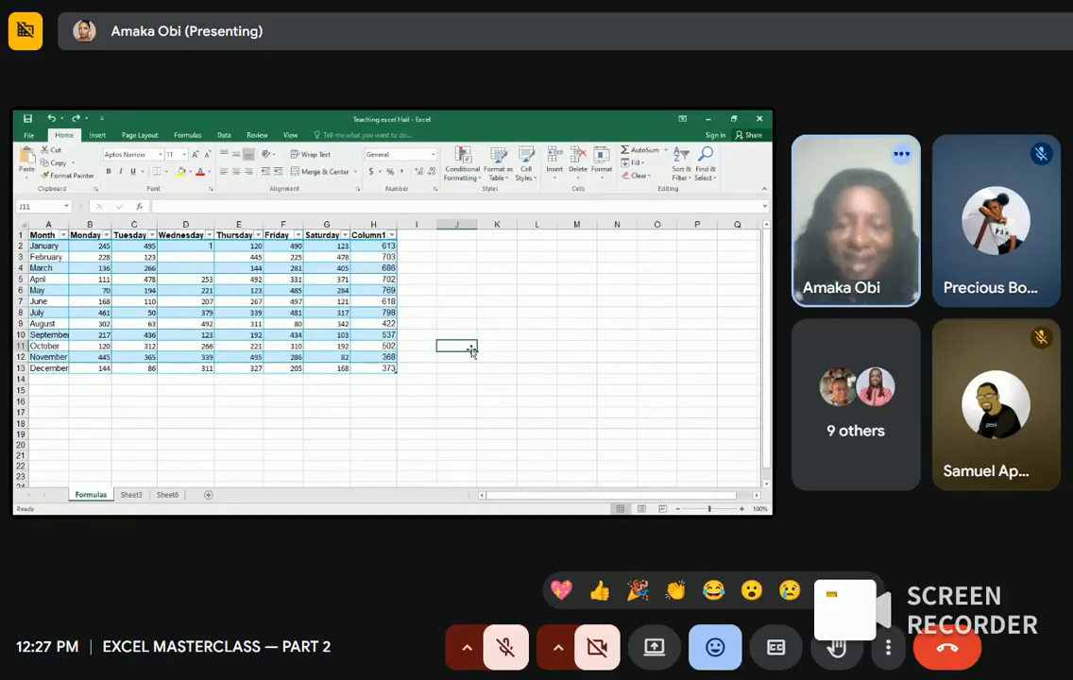
pyautogui.click(382, 327)
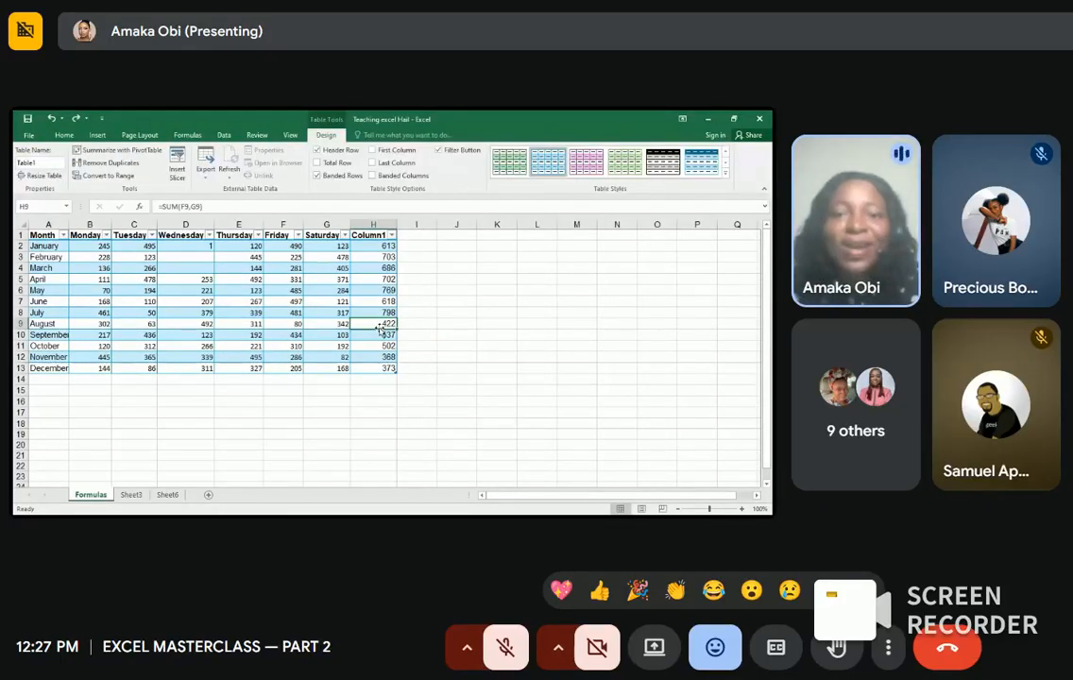
# Step: Turn on the table's Total row, giving 7091 in H14, and open H14's function list
pyautogui.click(320, 164)
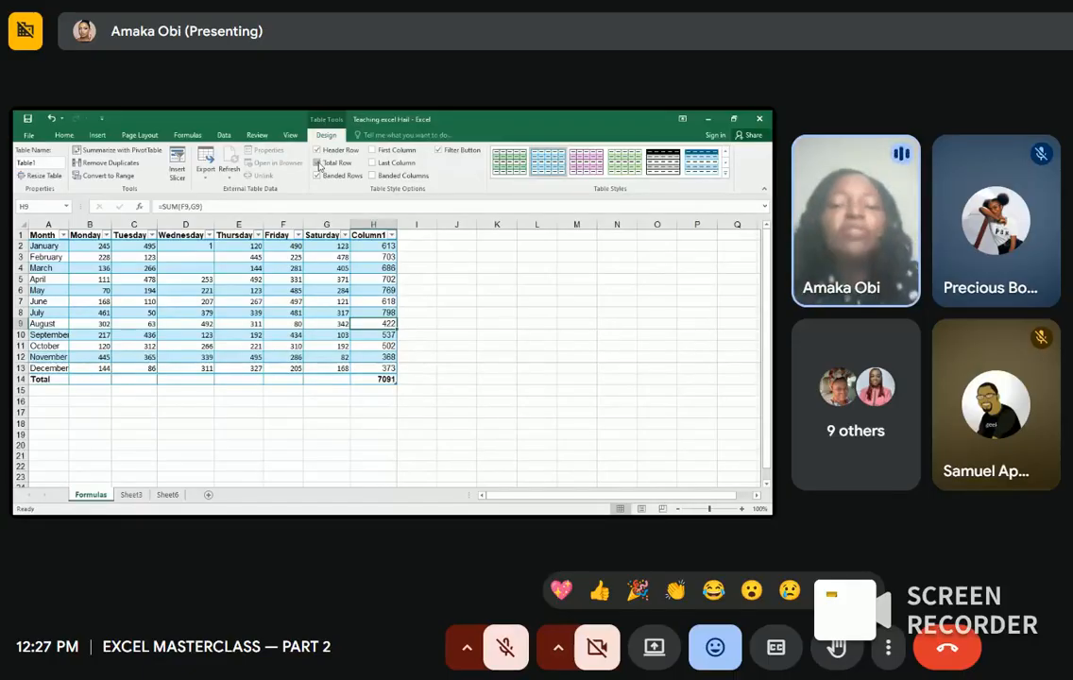
pyautogui.click(389, 378)
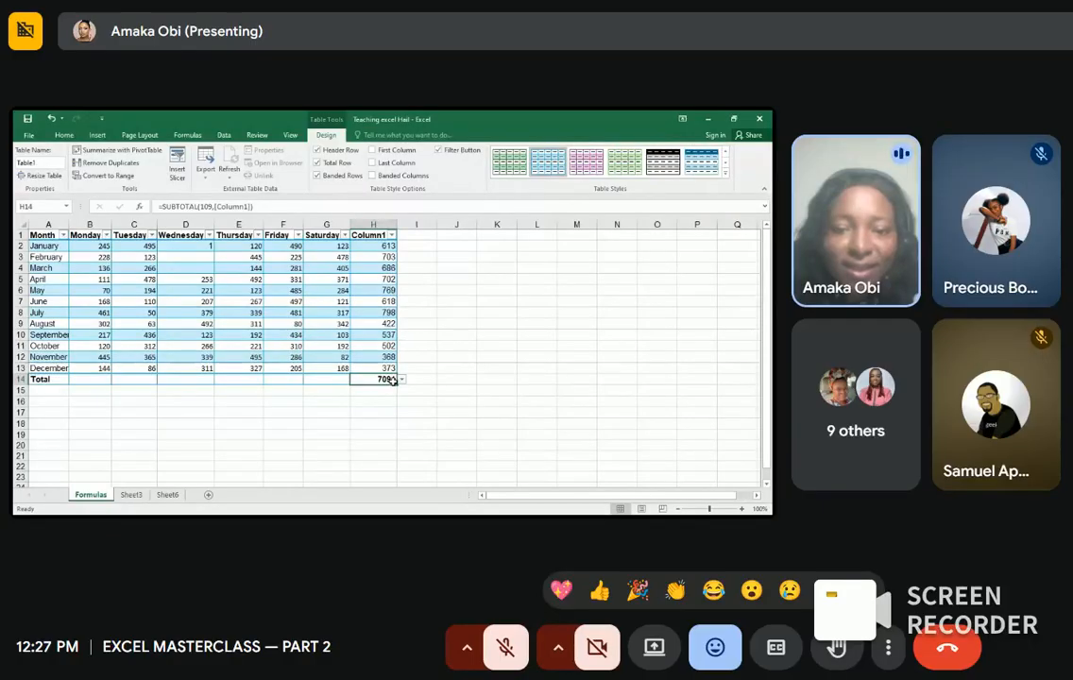
pyautogui.click(401, 379)
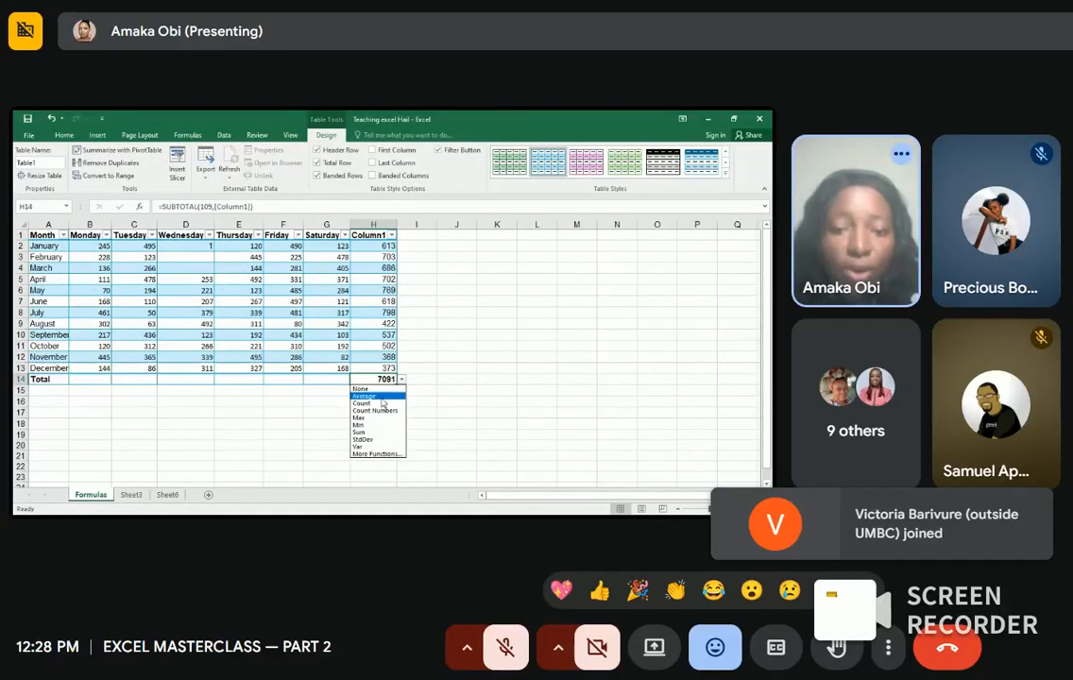
# Step: Set the Total row to Column1 average, Saturday sum (2986) and Friday maximum (497)
pyautogui.click(381, 397)
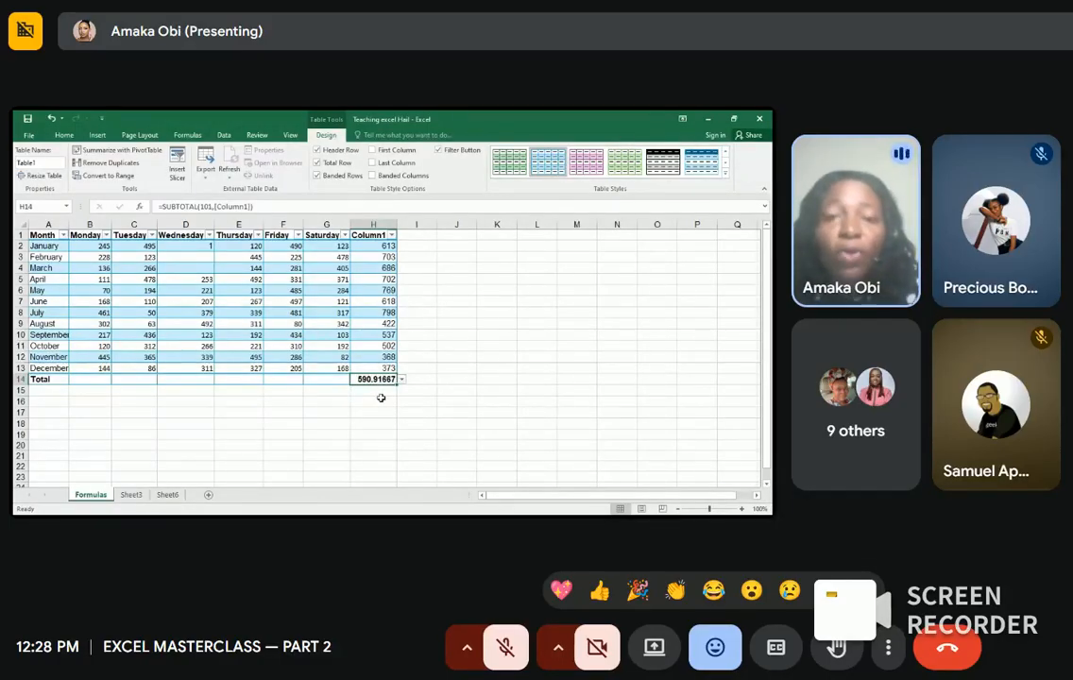
pyautogui.click(342, 382)
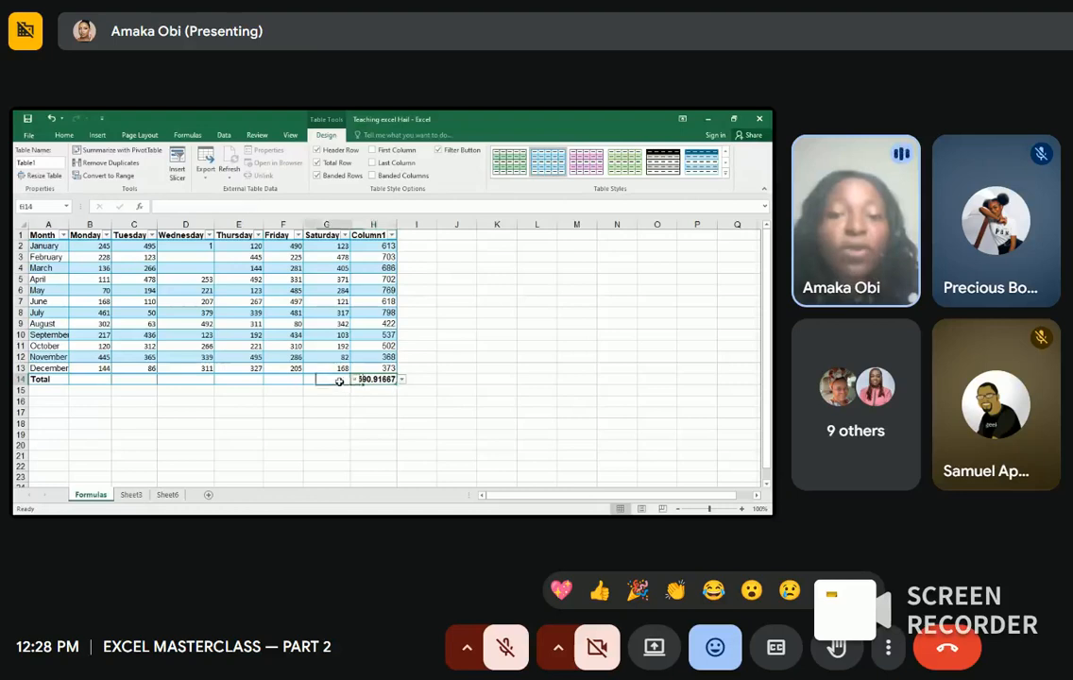
pyautogui.click(350, 380)
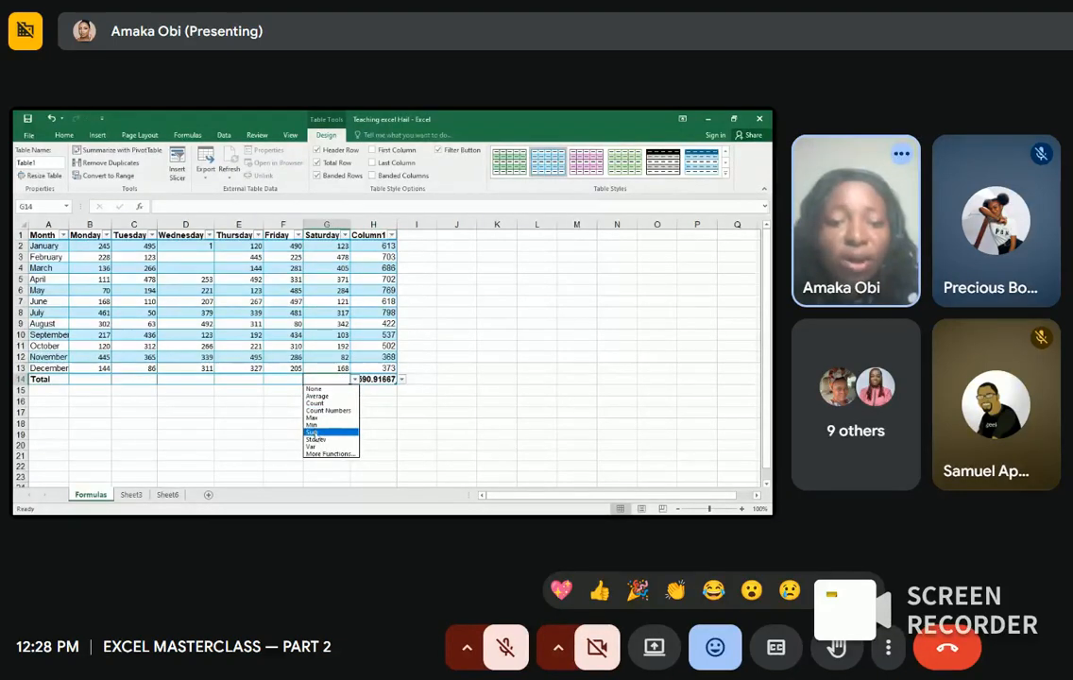
pyautogui.click(314, 433)
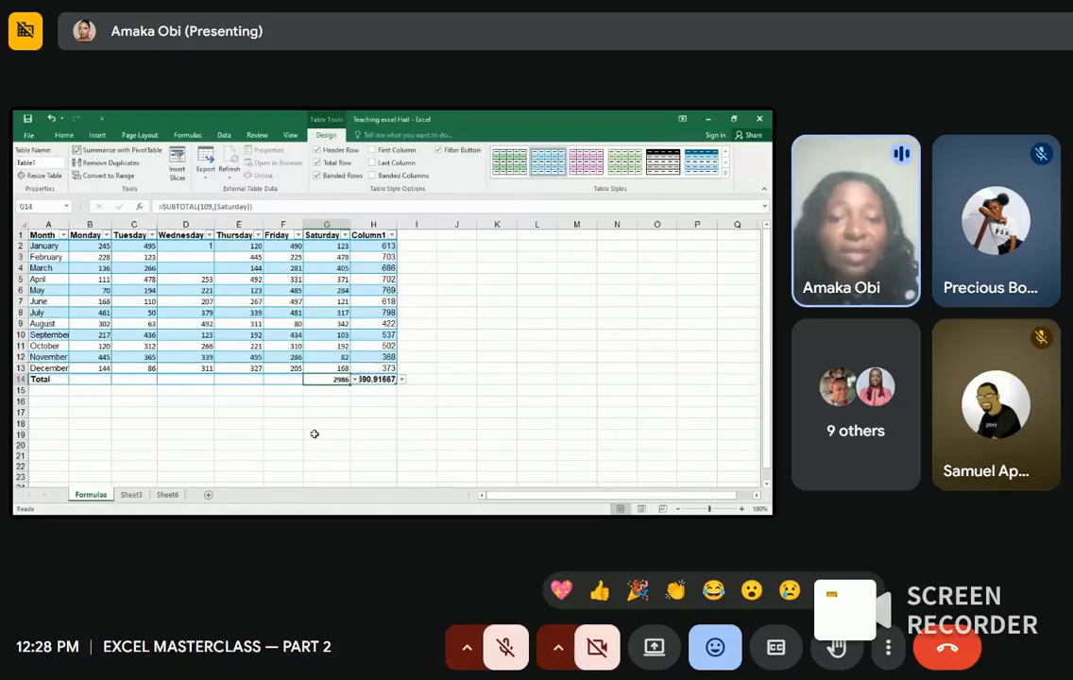
pyautogui.click(290, 378)
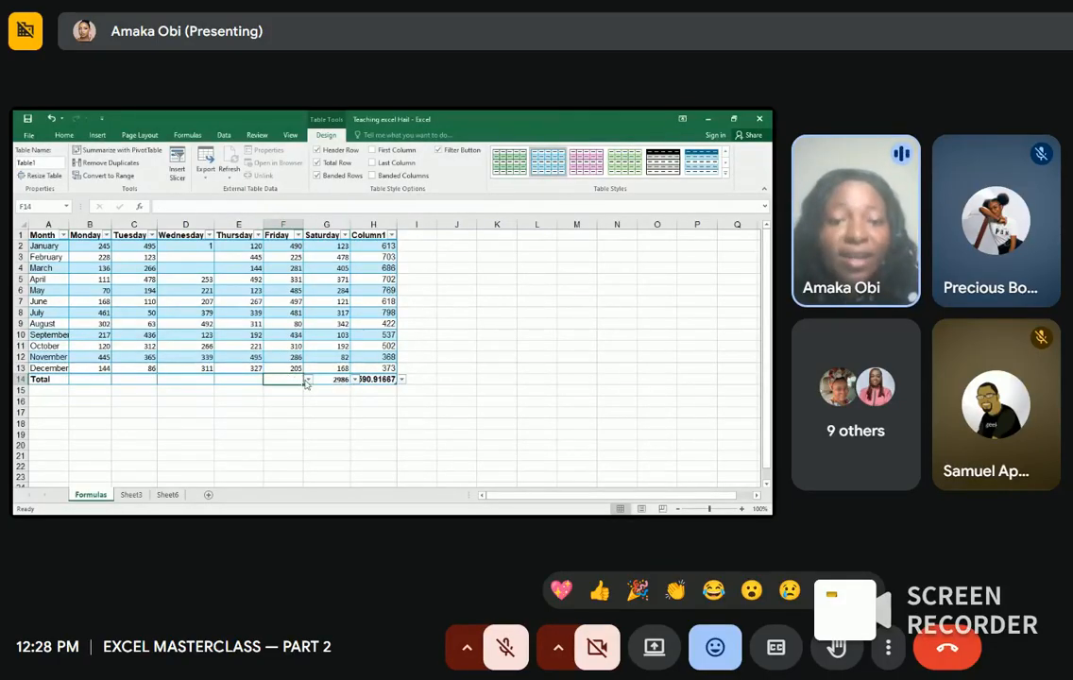
pyautogui.click(307, 380)
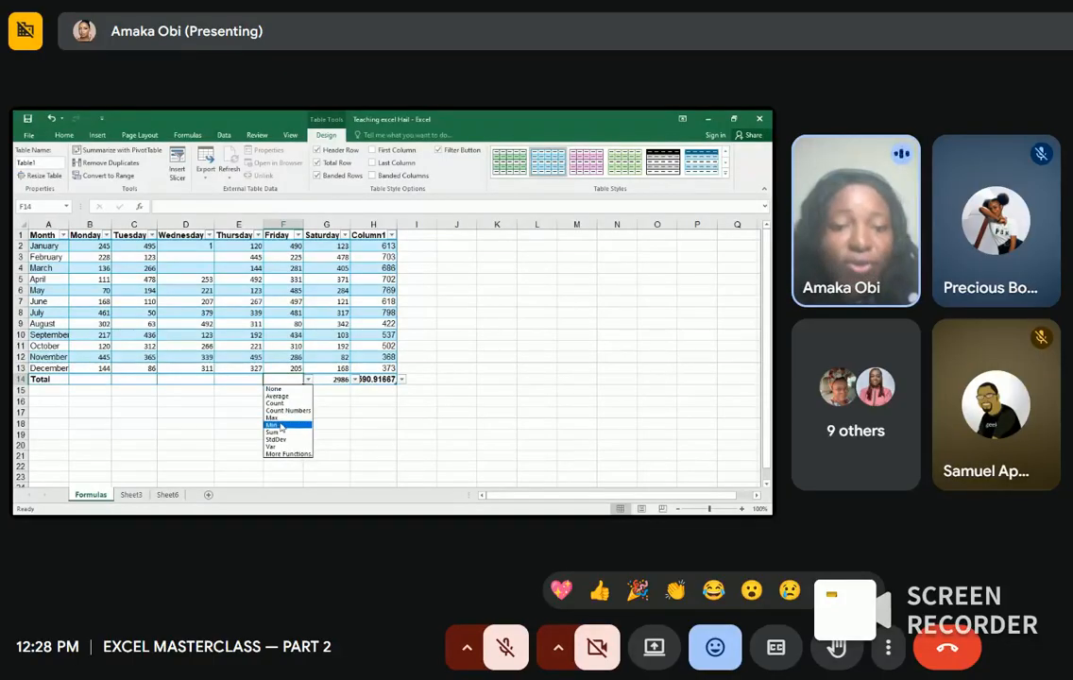
pyautogui.click(277, 417)
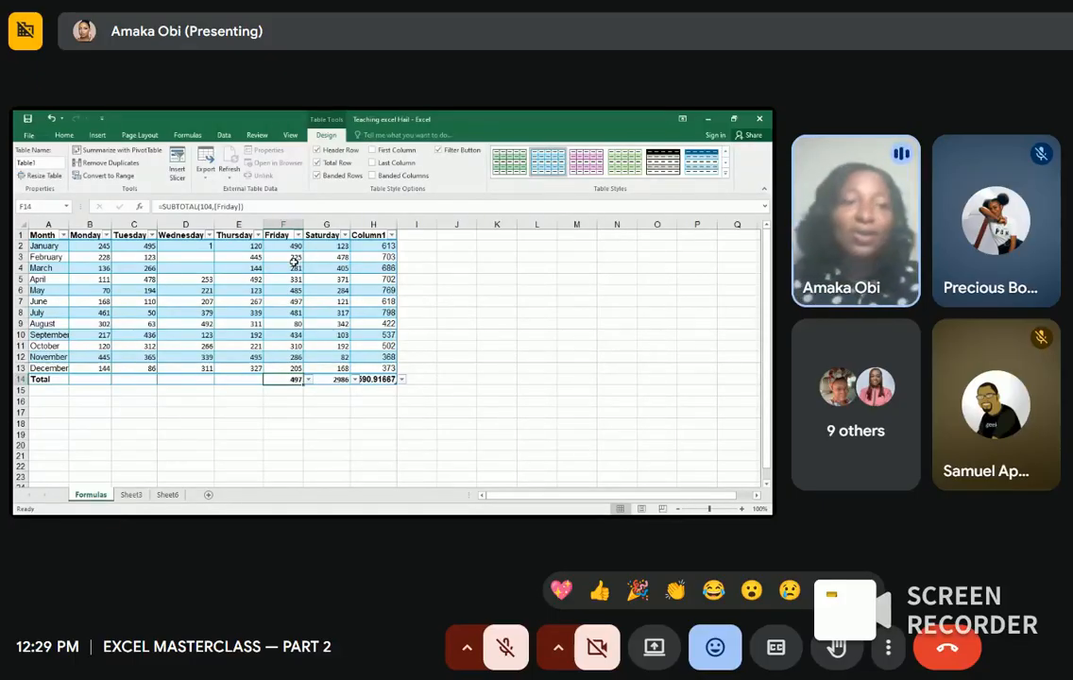
# Step: Show the Insert ribbon commands and select empty cell I2 beside the table
pyautogui.click(97, 136)
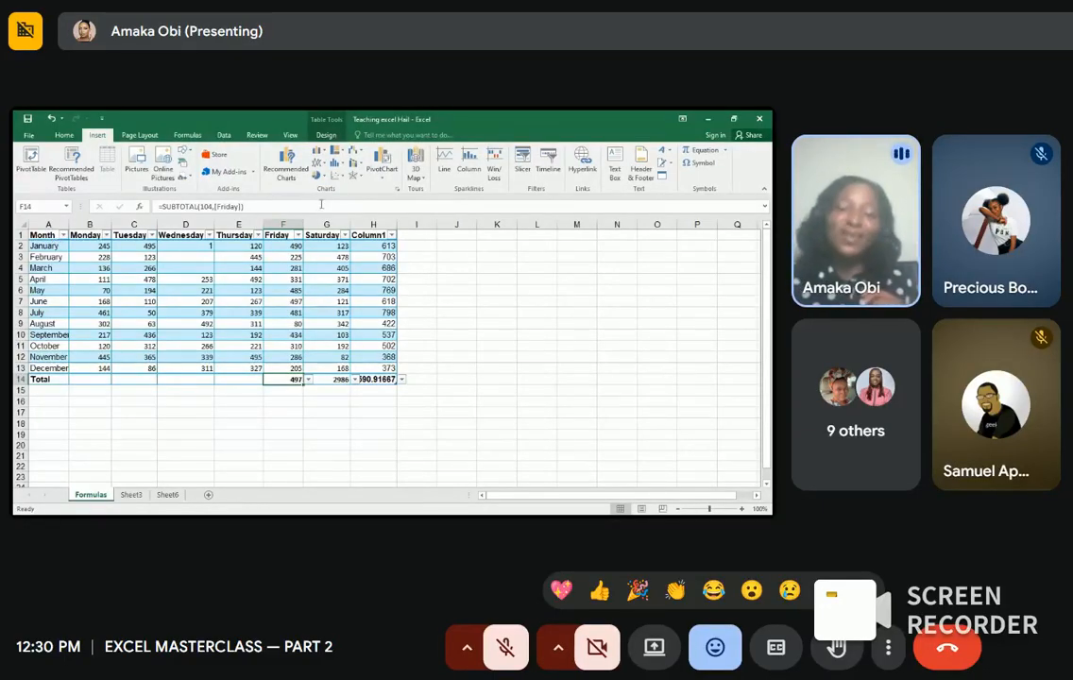
pyautogui.click(418, 245)
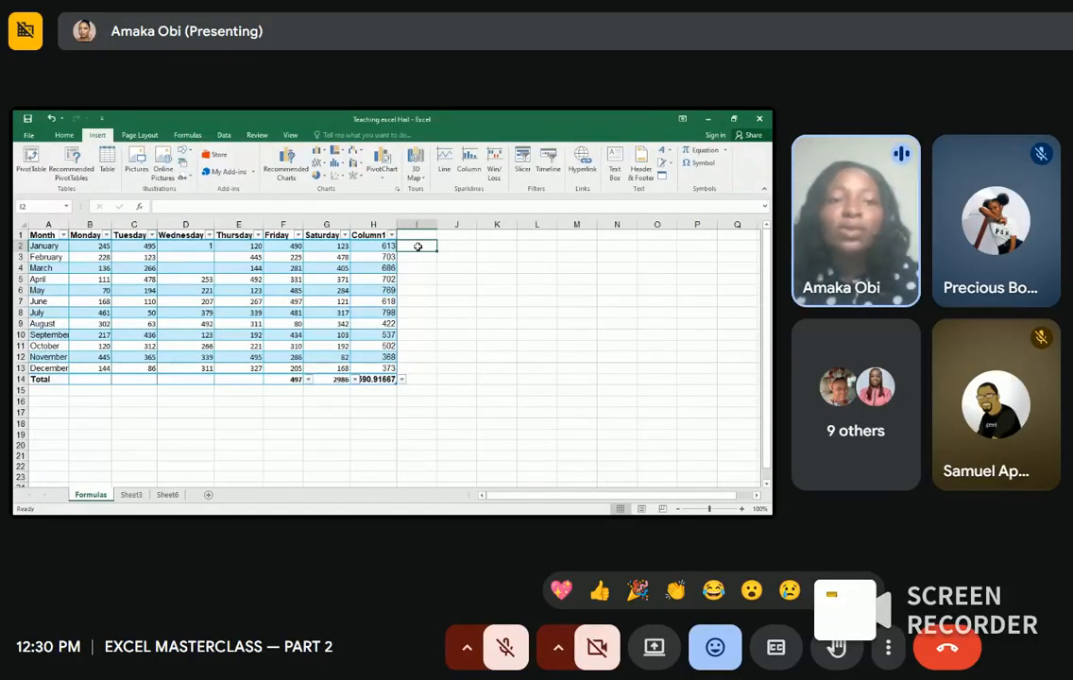
pyautogui.doubleClick(417, 247)
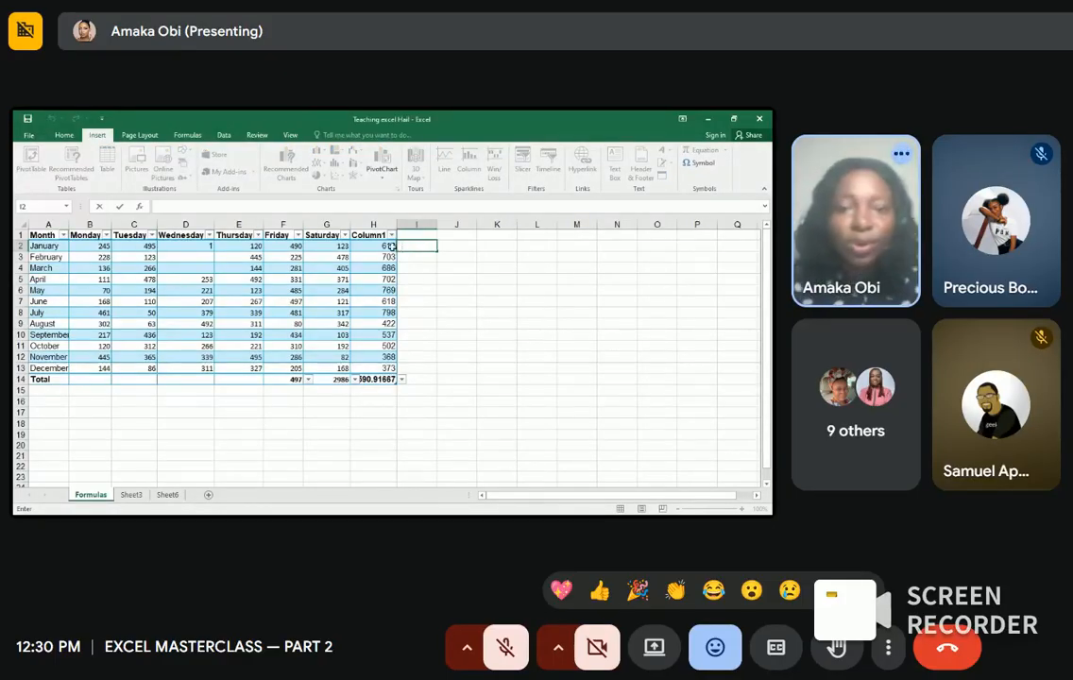
pyautogui.write('=')
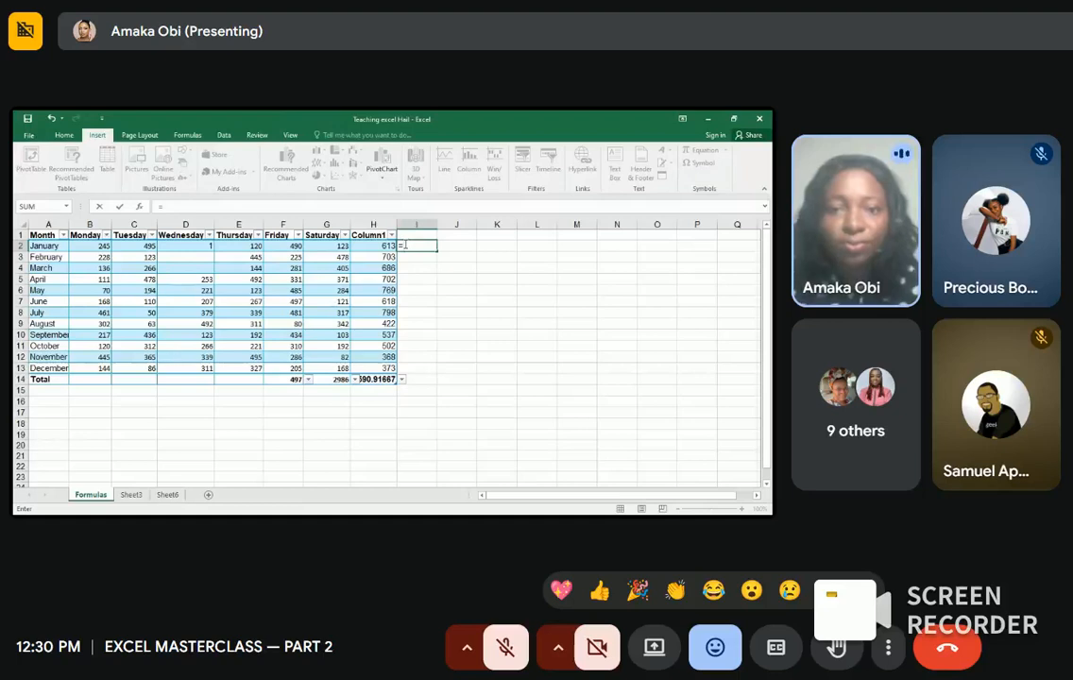
pyautogui.click(390, 245)
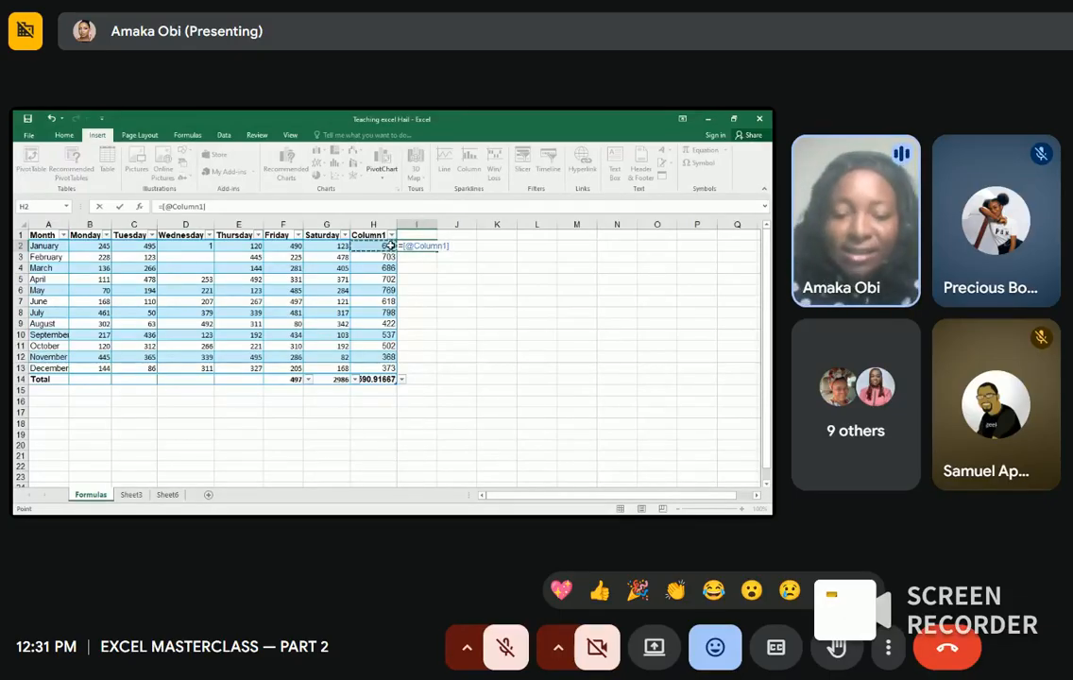
pyautogui.write('8')
pyautogui.press('BackSpace')
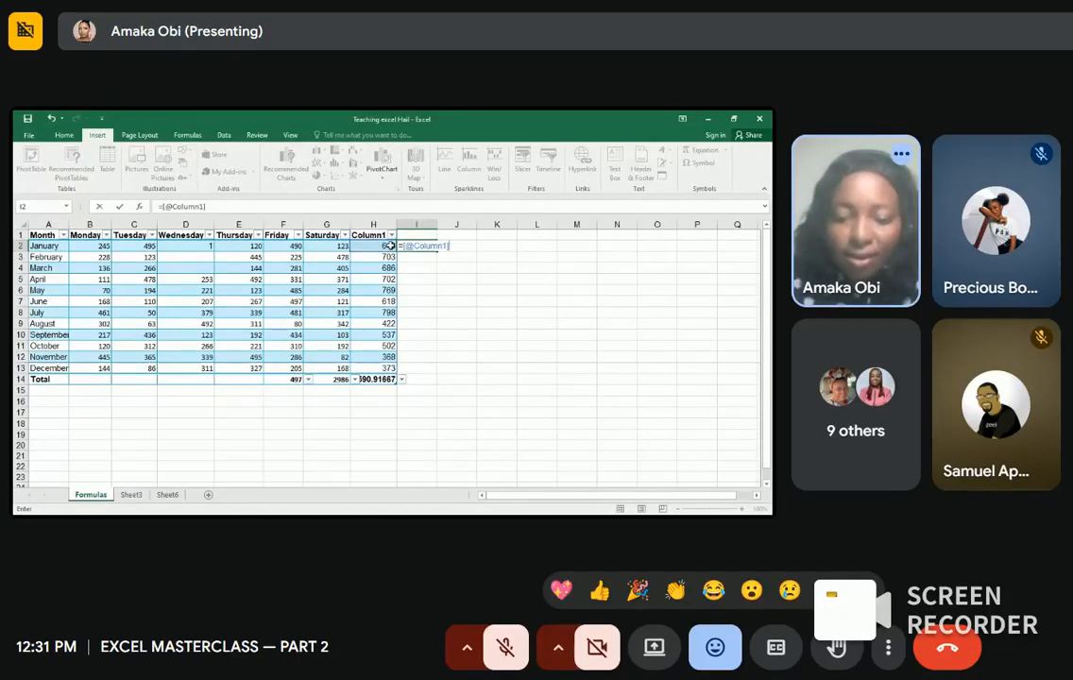
pyautogui.write('*')
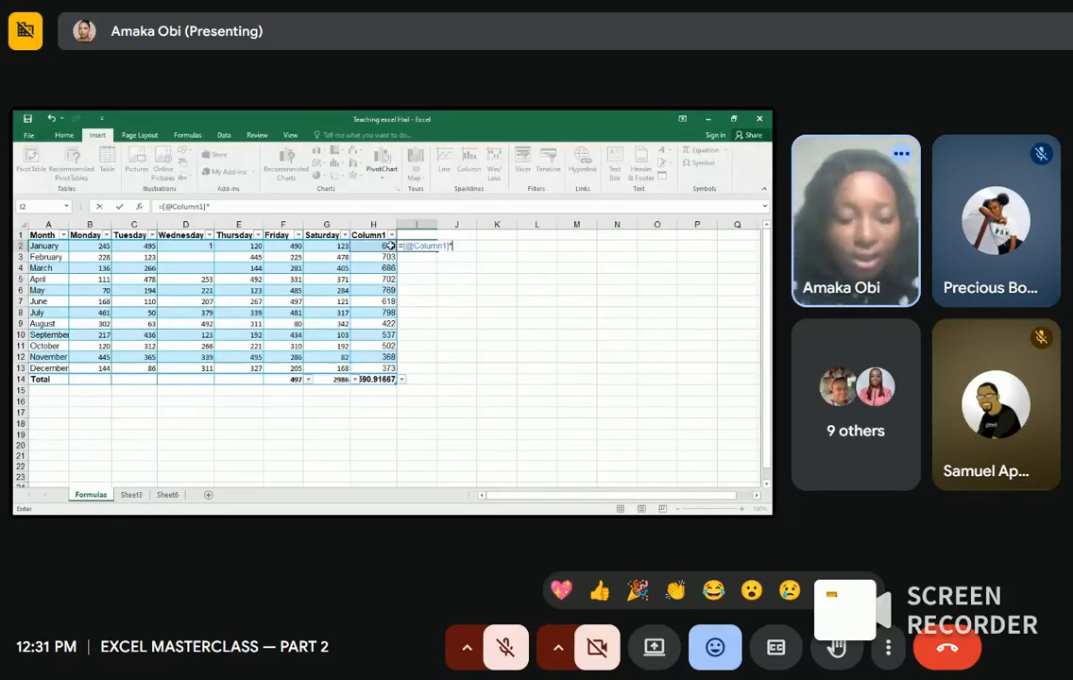
pyautogui.write('0.1')
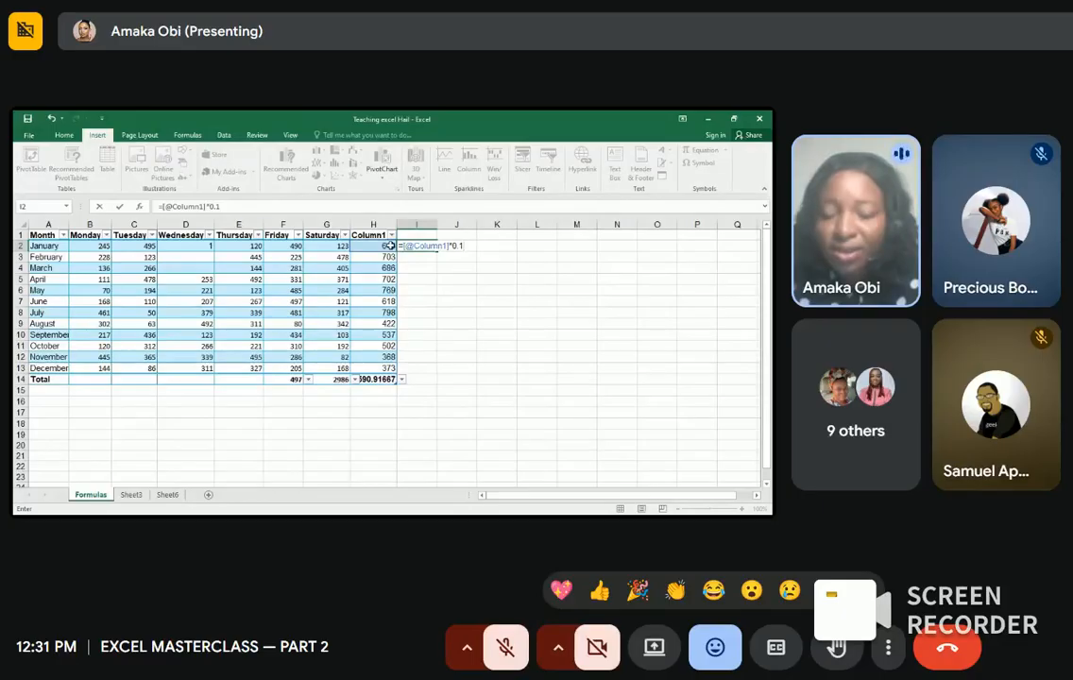
pyautogui.press('Return')
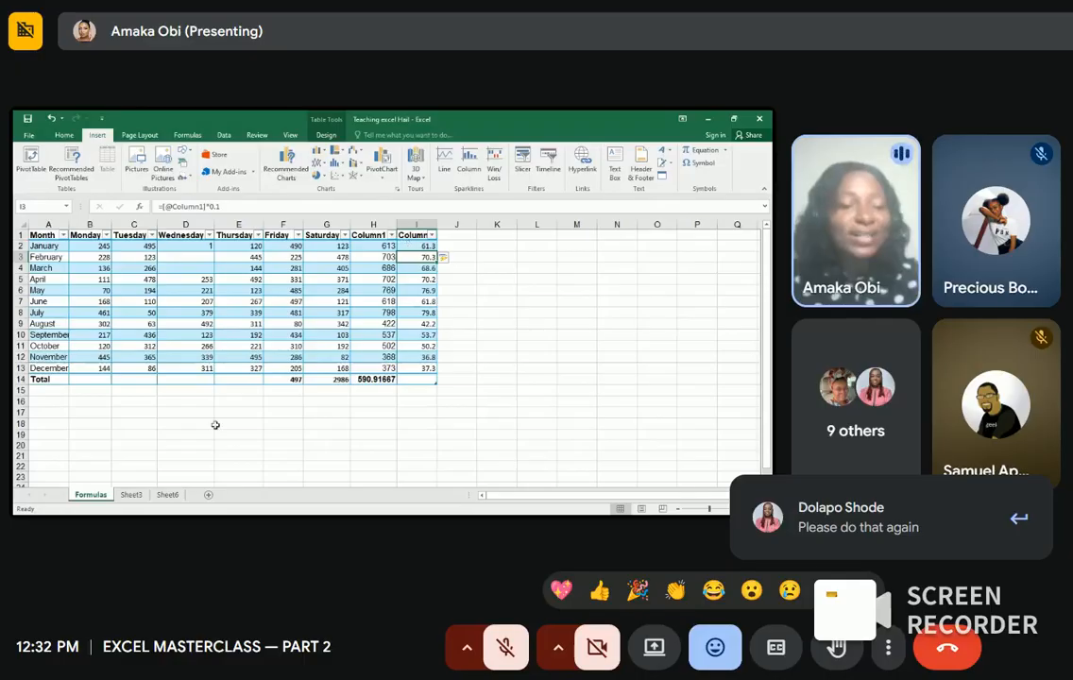
# Step: Glance at Sheet3, maximize the Excel window, then go back to the Formulas sheet
pyautogui.click(130, 495)
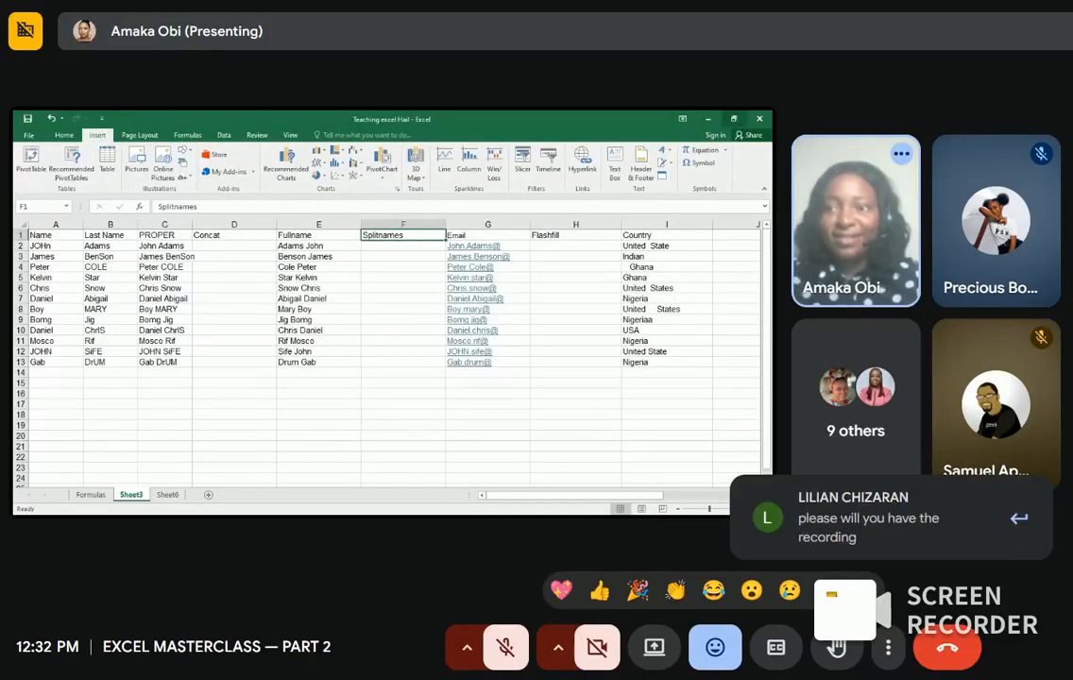
pyautogui.click(740, 120)
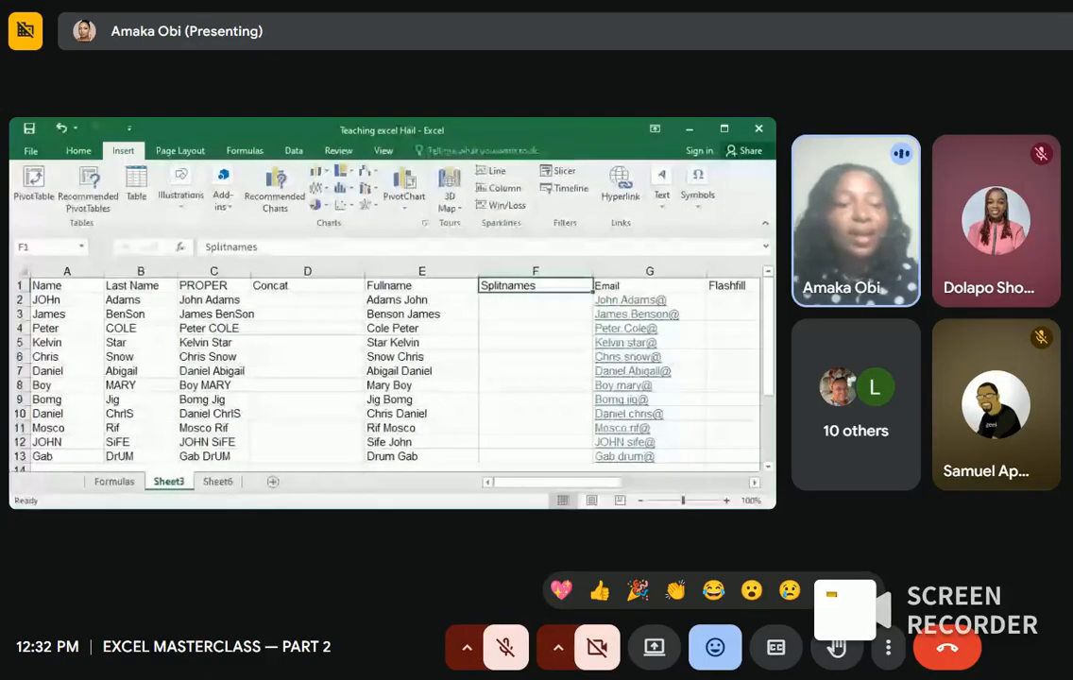
pyautogui.click(114, 481)
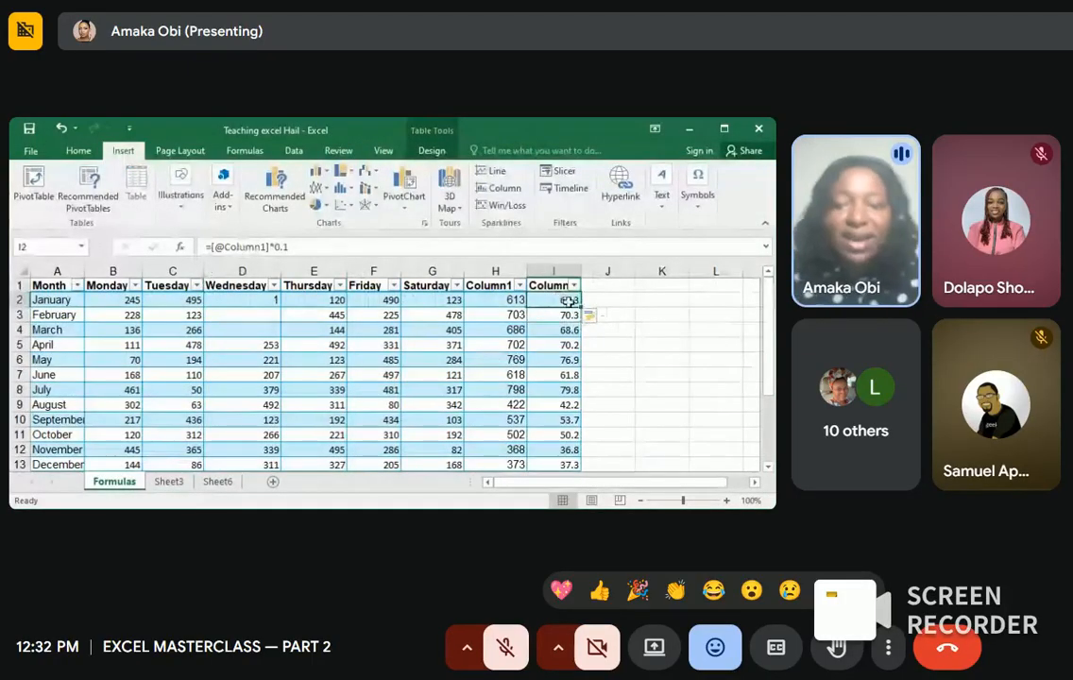
# Step: Undo the Column1×0.1 fill and clear I2, leaving the new column empty
pyautogui.click(607, 288)
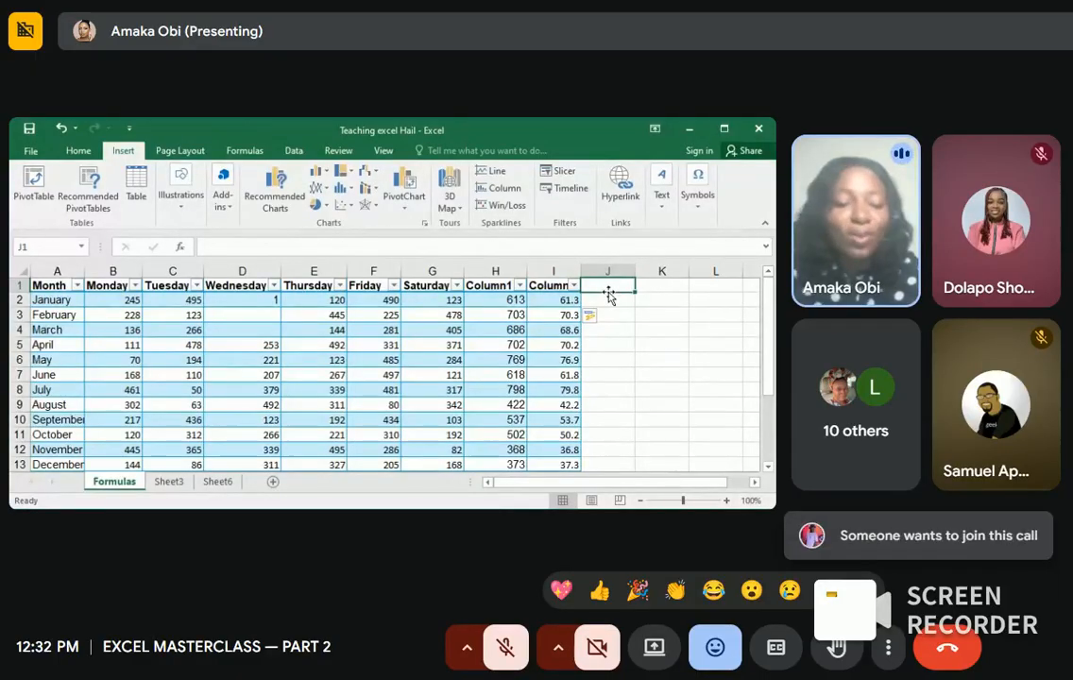
pyautogui.hotkey('ctrl', 'z')
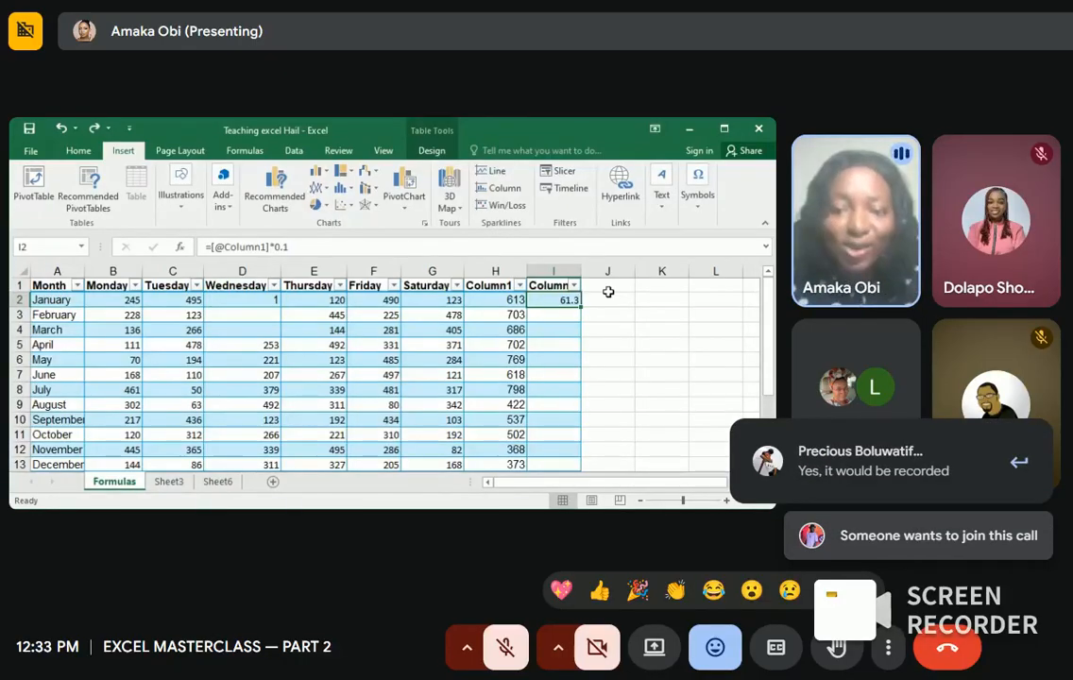
pyautogui.press('BackSpace')
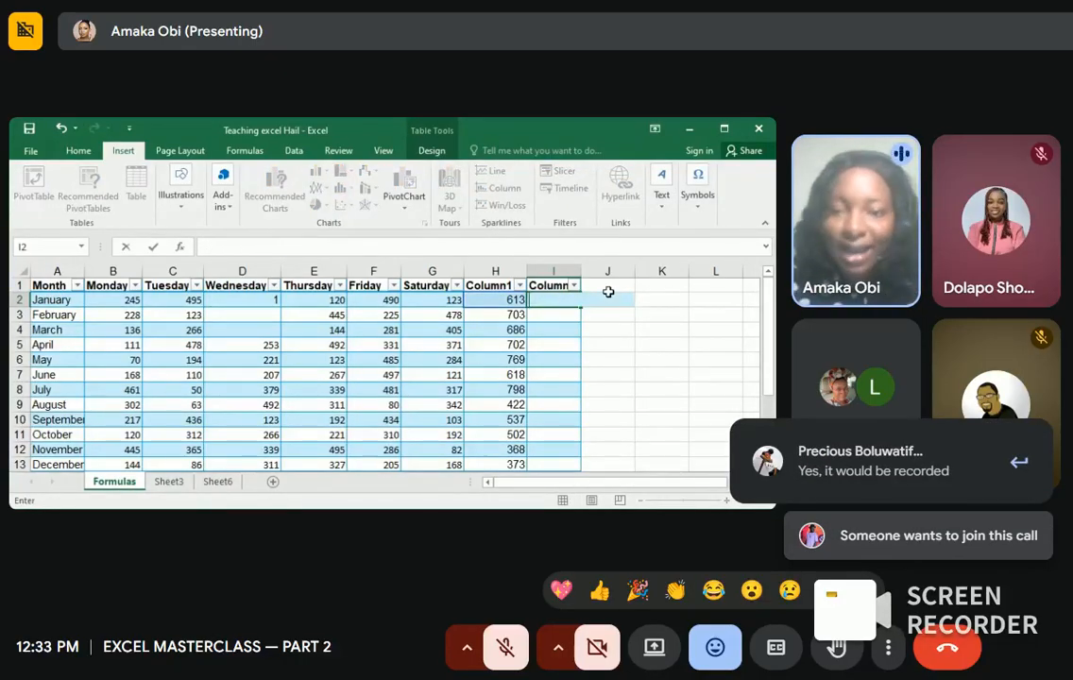
pyautogui.click(609, 301)
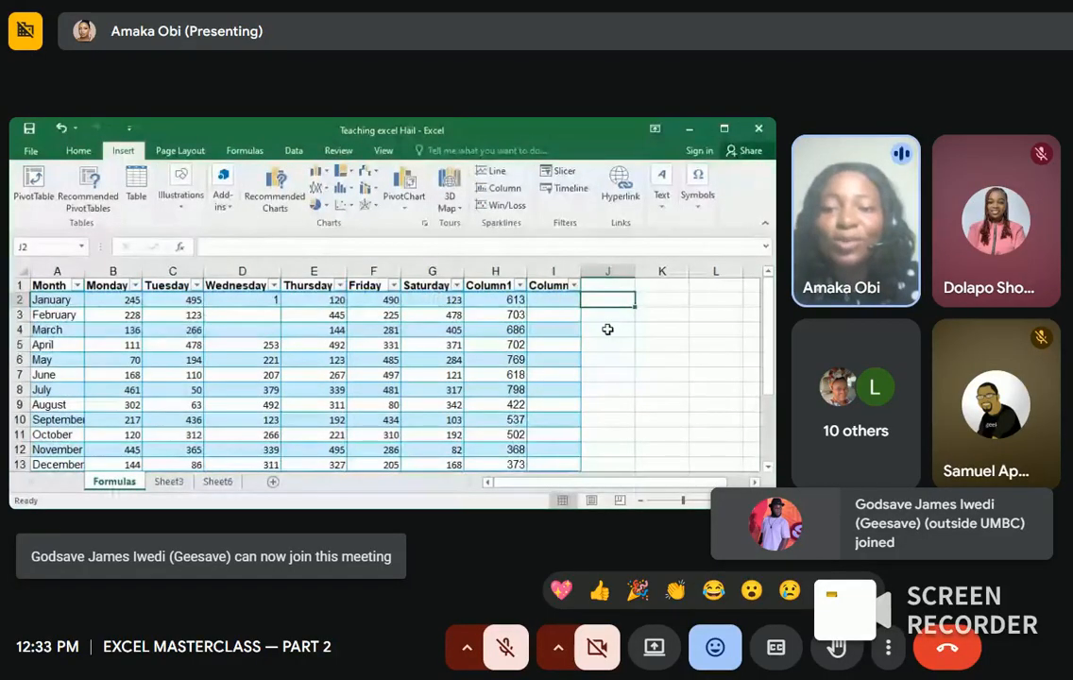
pyautogui.write('=')
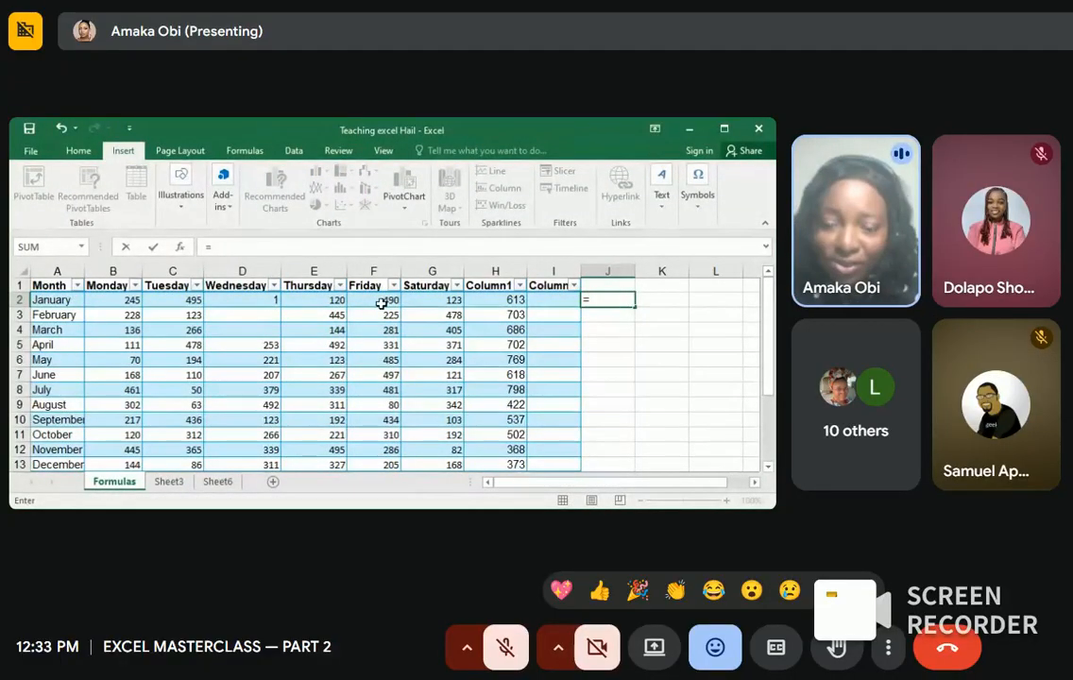
pyautogui.click(413, 298)
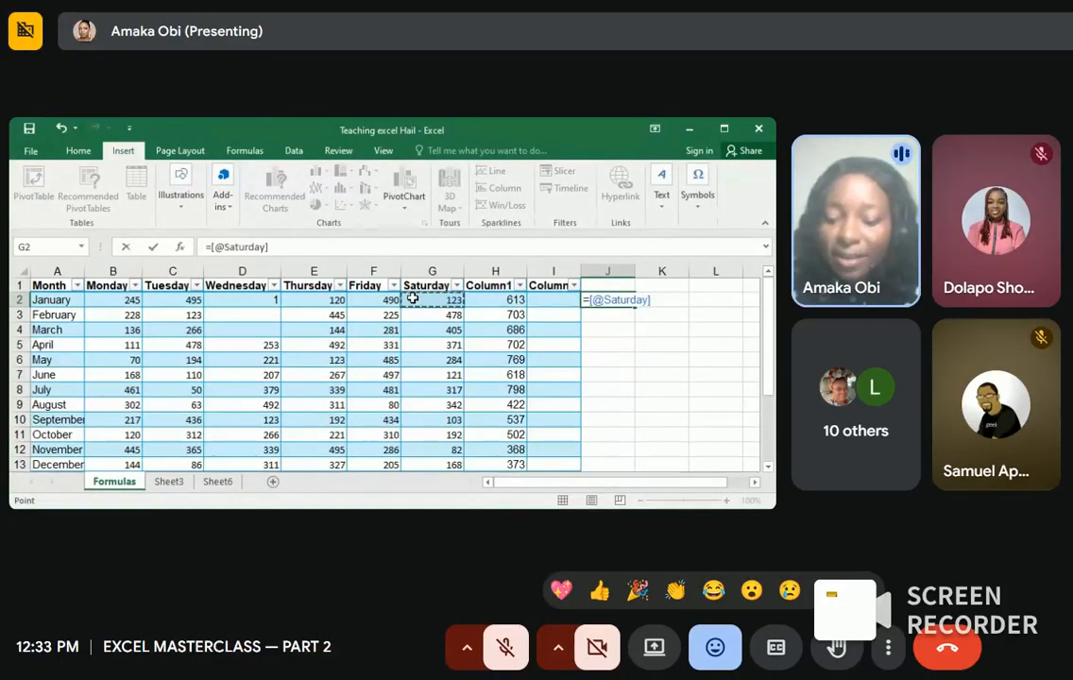
pyautogui.write('*')
pyautogui.write('0.1')
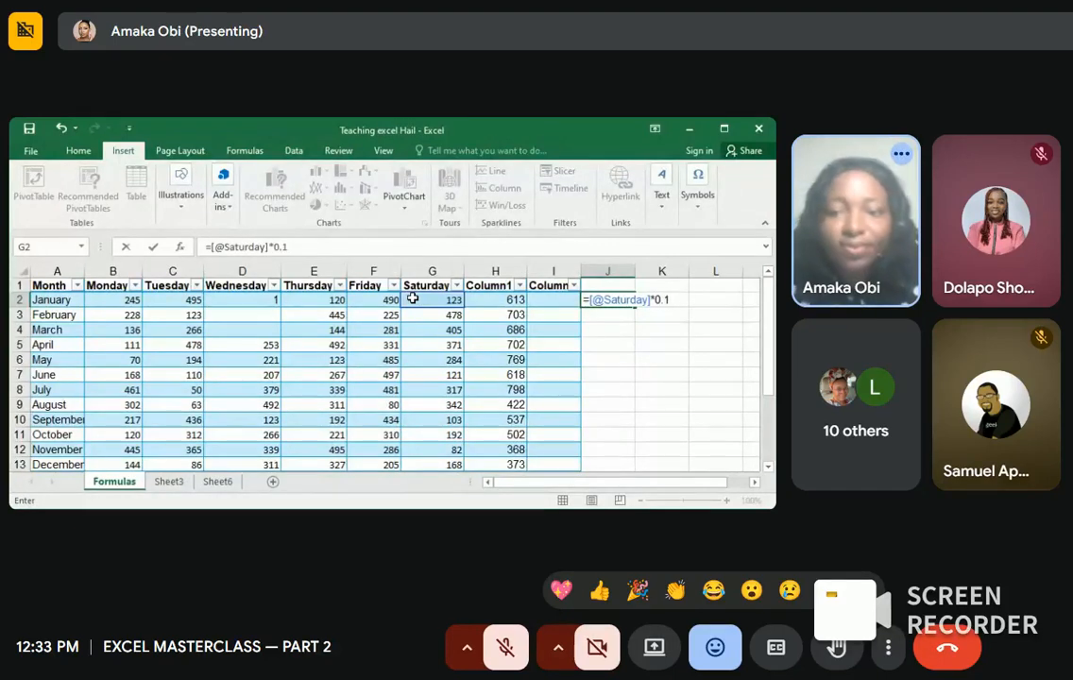
pyautogui.press('Return')
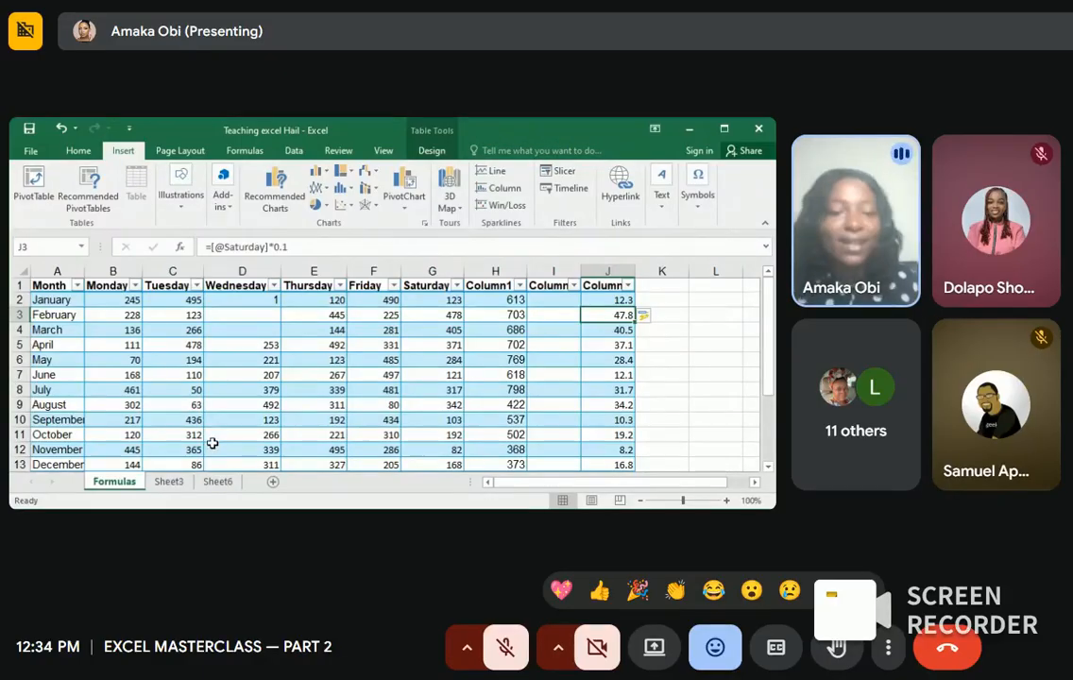
# Step: Open Sheet3 and scroll through its names list with Fullname, Splitnames and Email columns
pyautogui.click(169, 482)
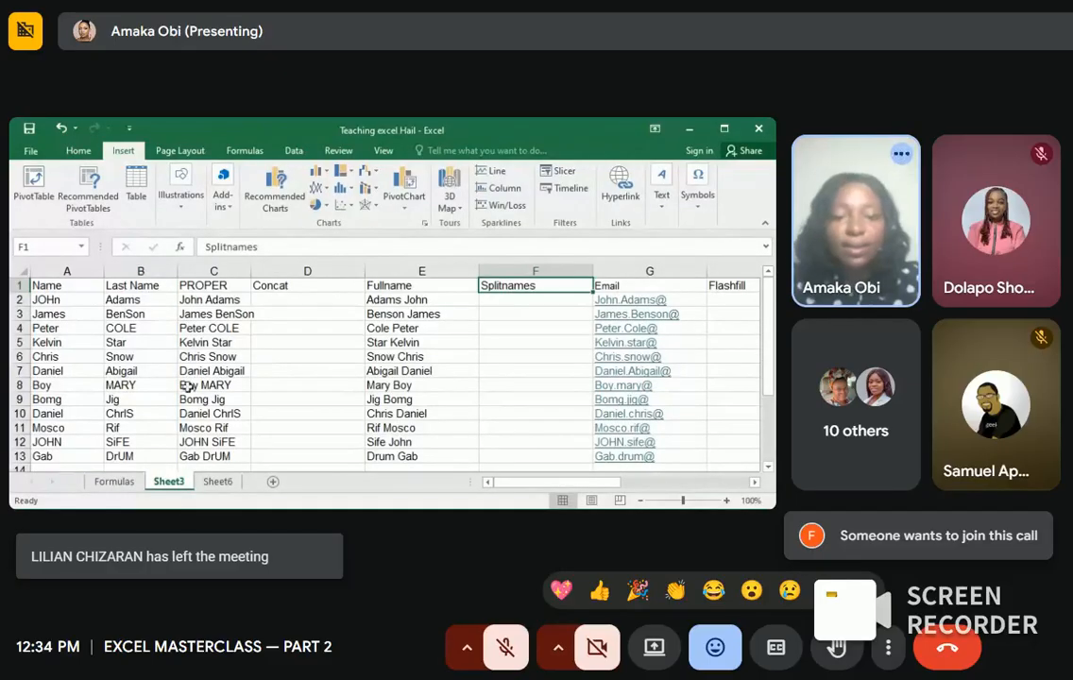
pyautogui.scroll(-1, 114, 400)
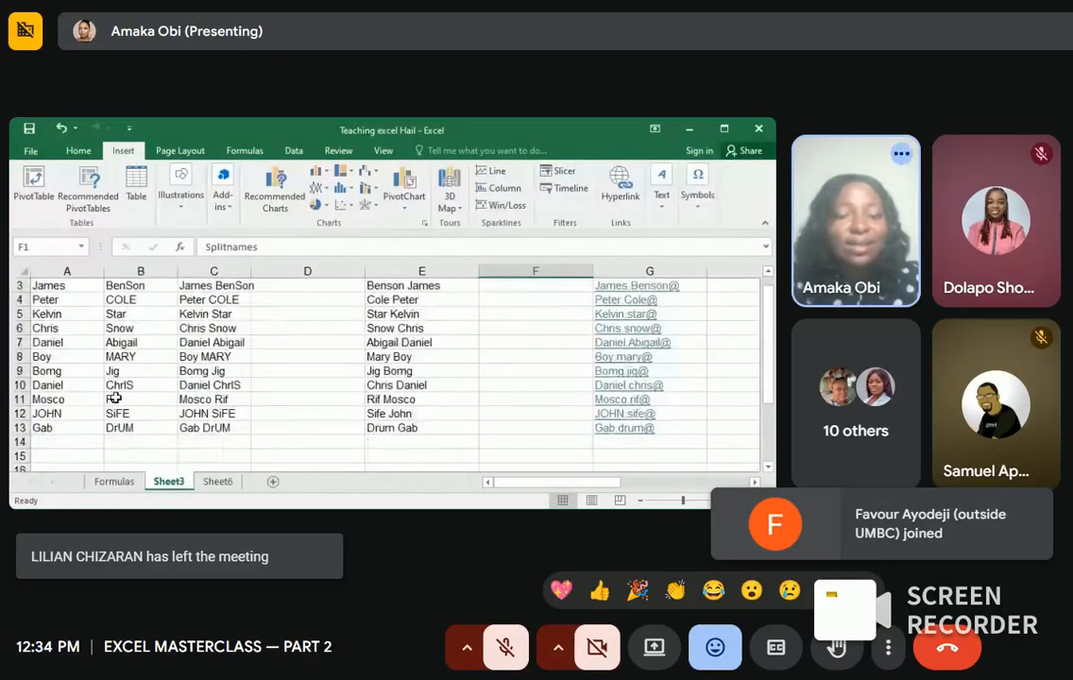
pyautogui.scroll(1, 115, 398)
pyautogui.scroll(1, 114, 397)
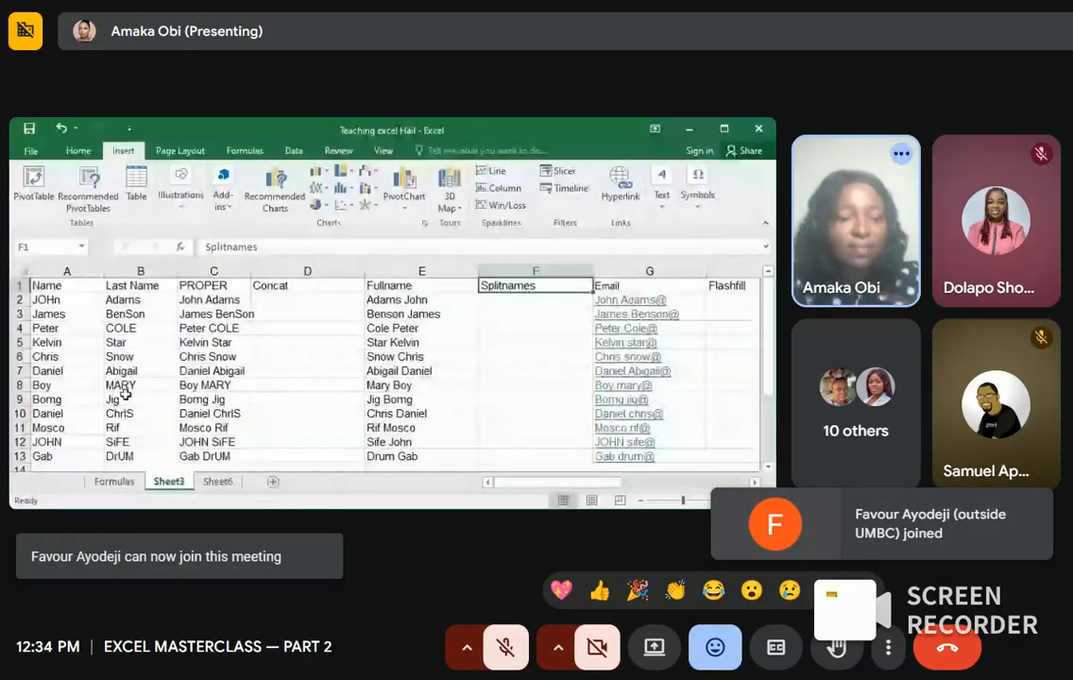
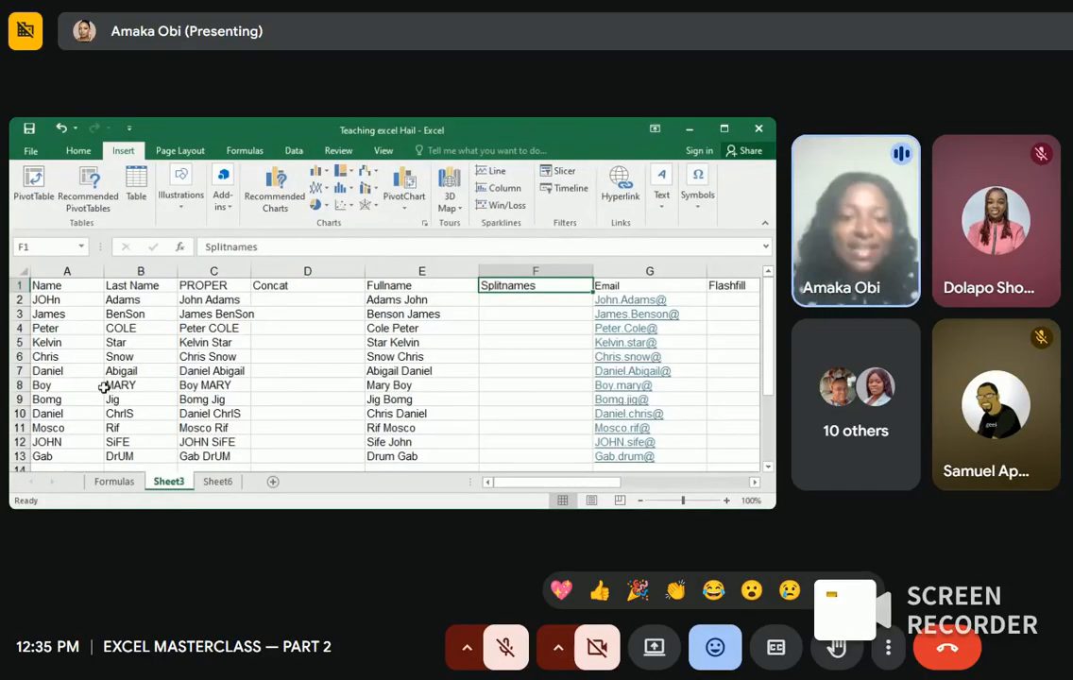
# Step: Delete the old names from C2 through C13 under the PROPER header
pyautogui.scroll(-1, 169, 310)
pyautogui.scroll(1, 194, 349)
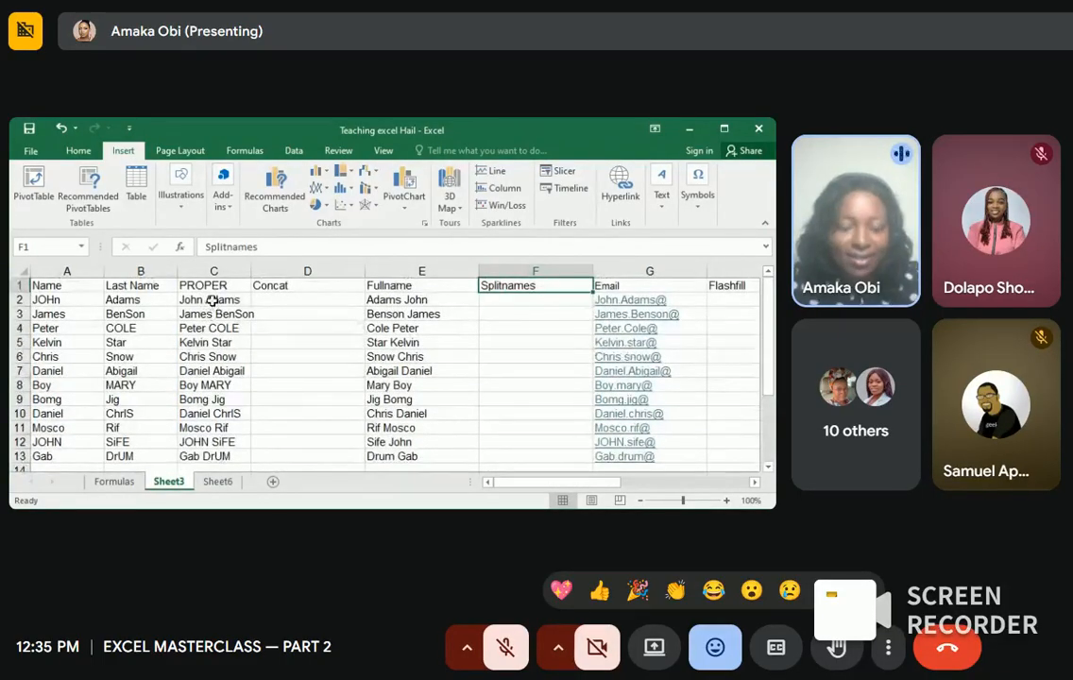
pyautogui.moveTo(212, 301); pyautogui.dragTo(210, 451)
pyautogui.press('BackSpace')
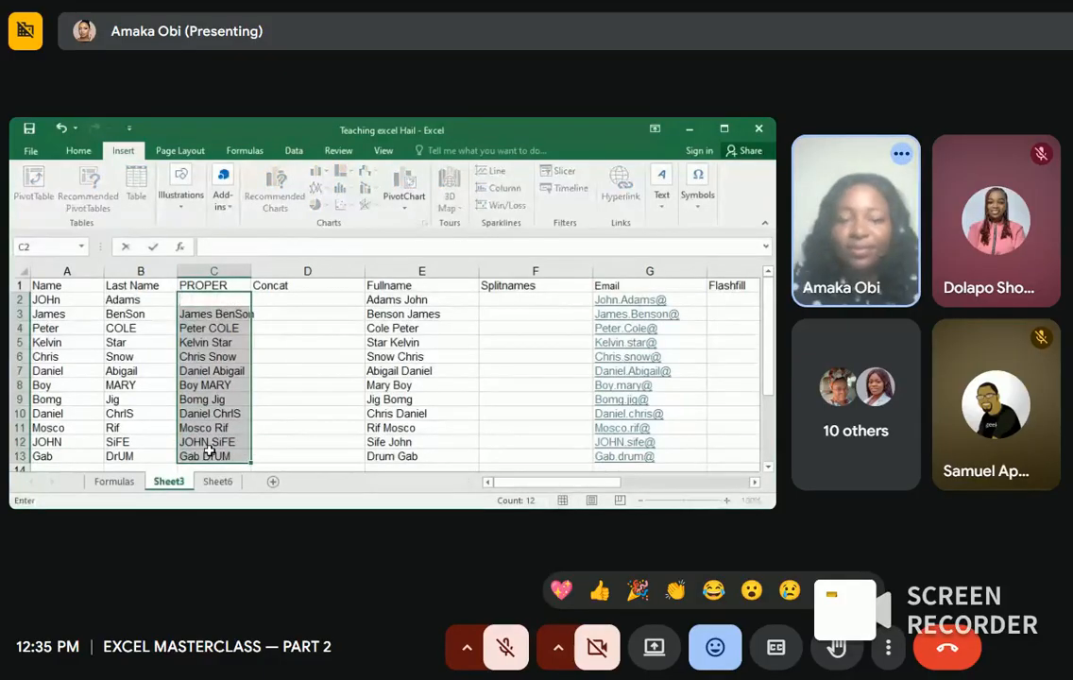
pyautogui.click(276, 402)
pyautogui.moveTo(206, 315); pyautogui.dragTo(215, 456)
pyautogui.press('Delete')
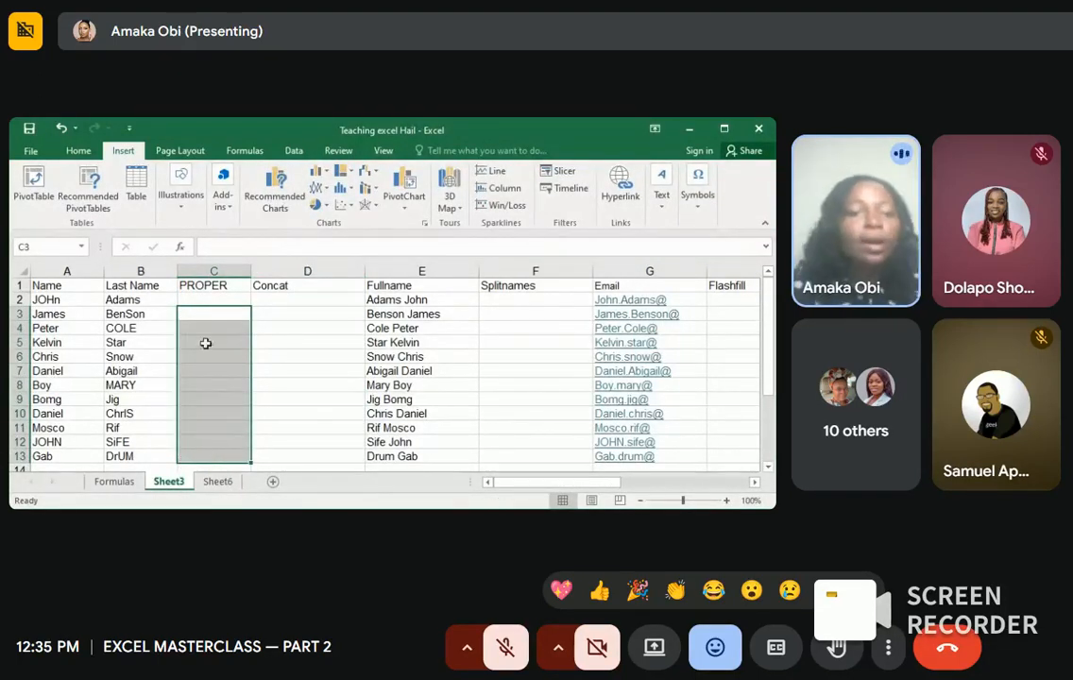
pyautogui.click(213, 299)
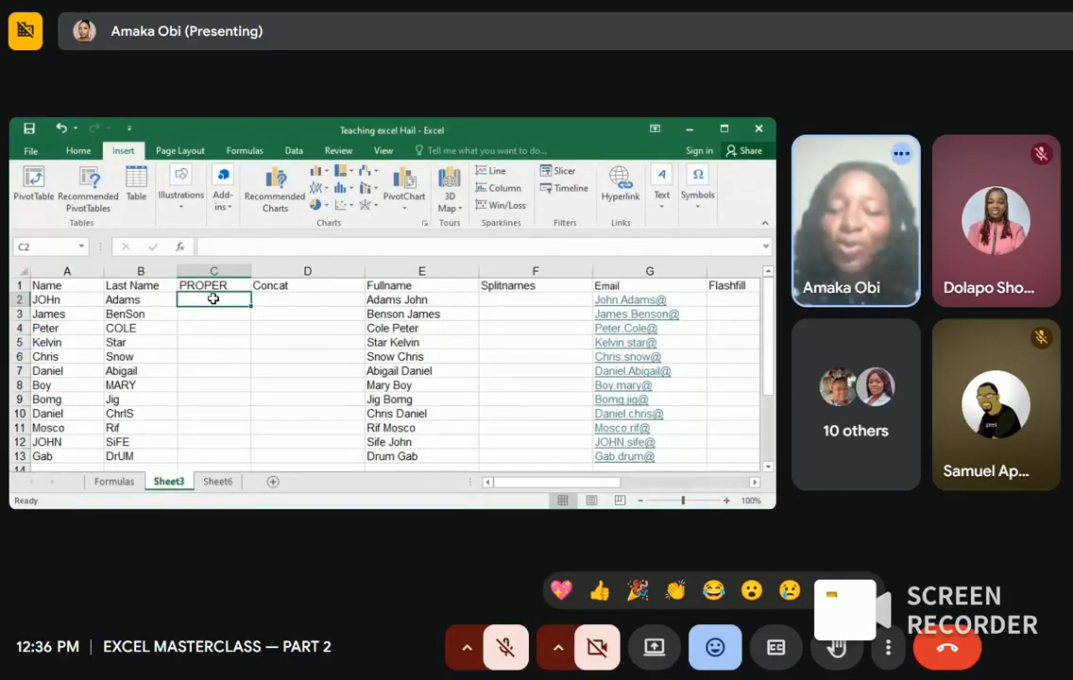
# Step: Enter =PROPER(A2) in C2 so it shows John, then switch to the Formulas sheet
pyautogui.write('+')
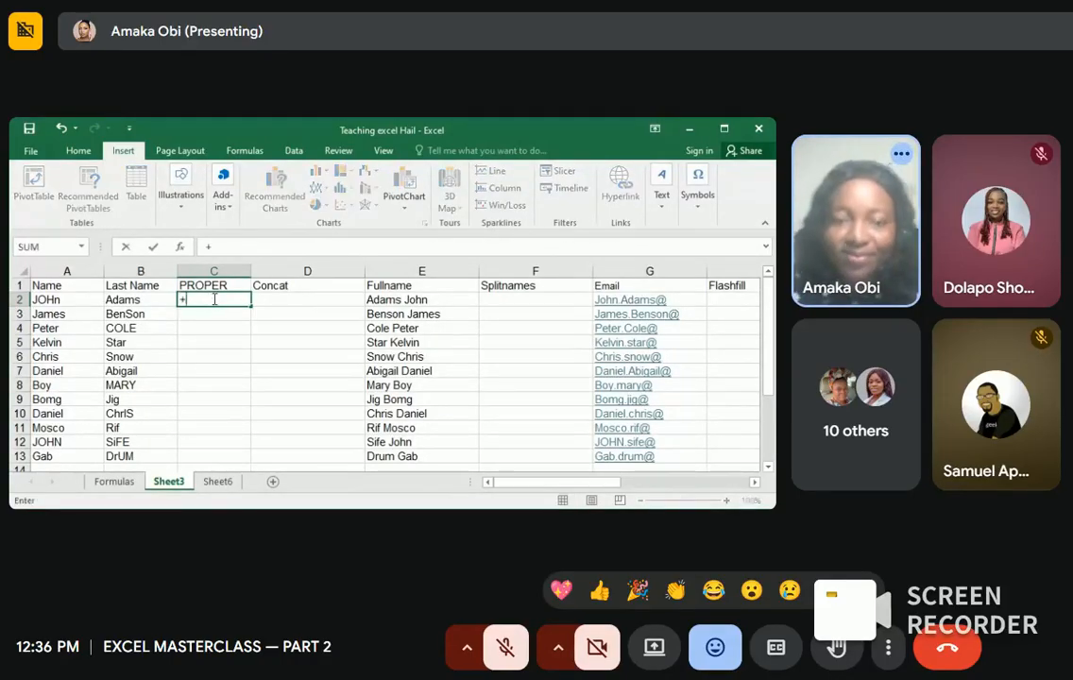
pyautogui.press('BackSpace')
pyautogui.write('=')
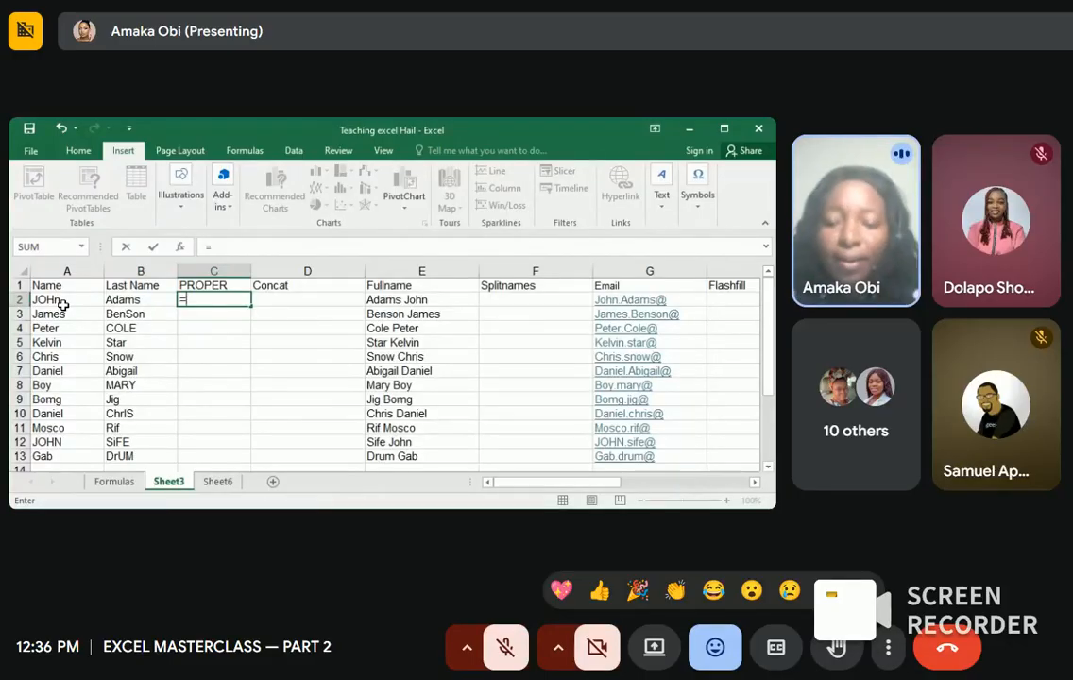
pyautogui.write('prop')
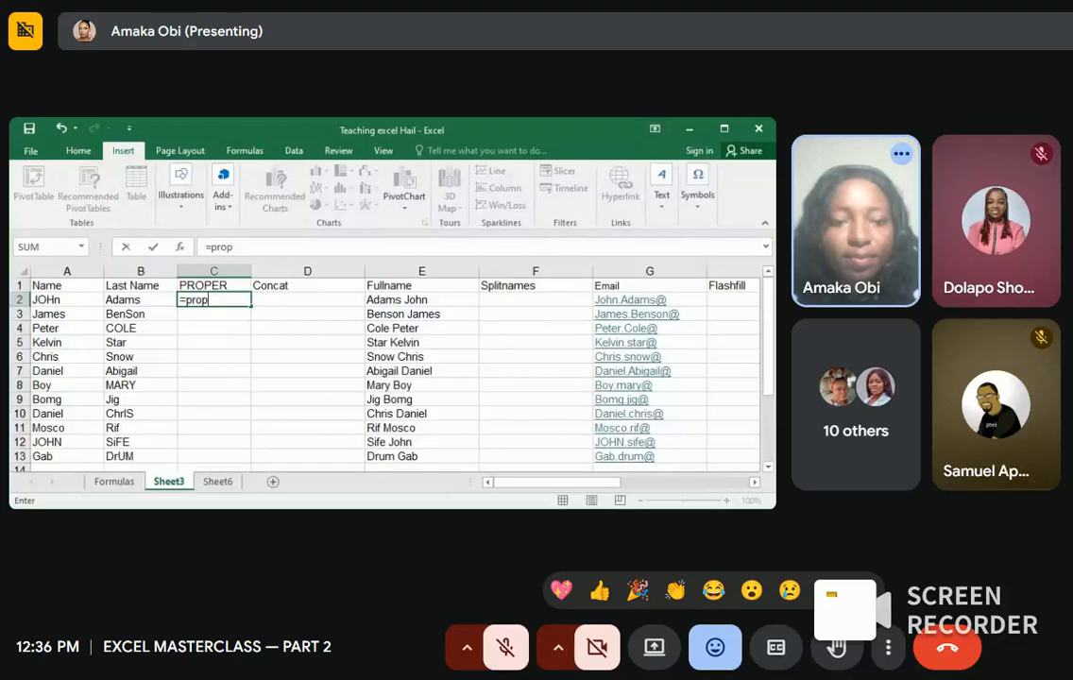
pyautogui.press('Tab')
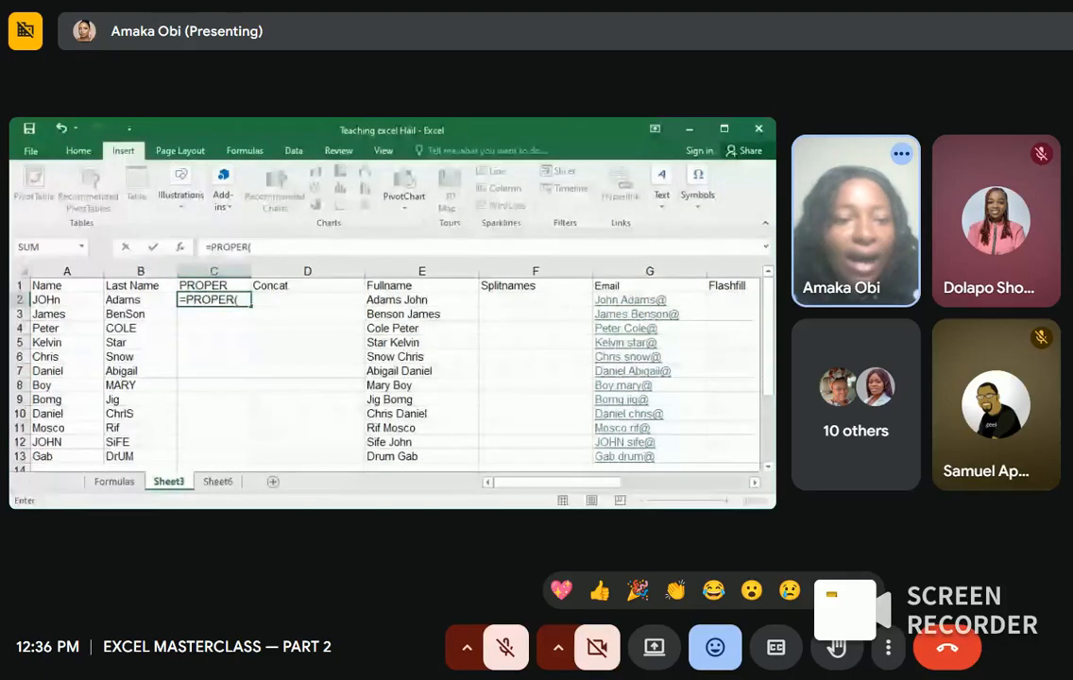
pyautogui.click(72, 305)
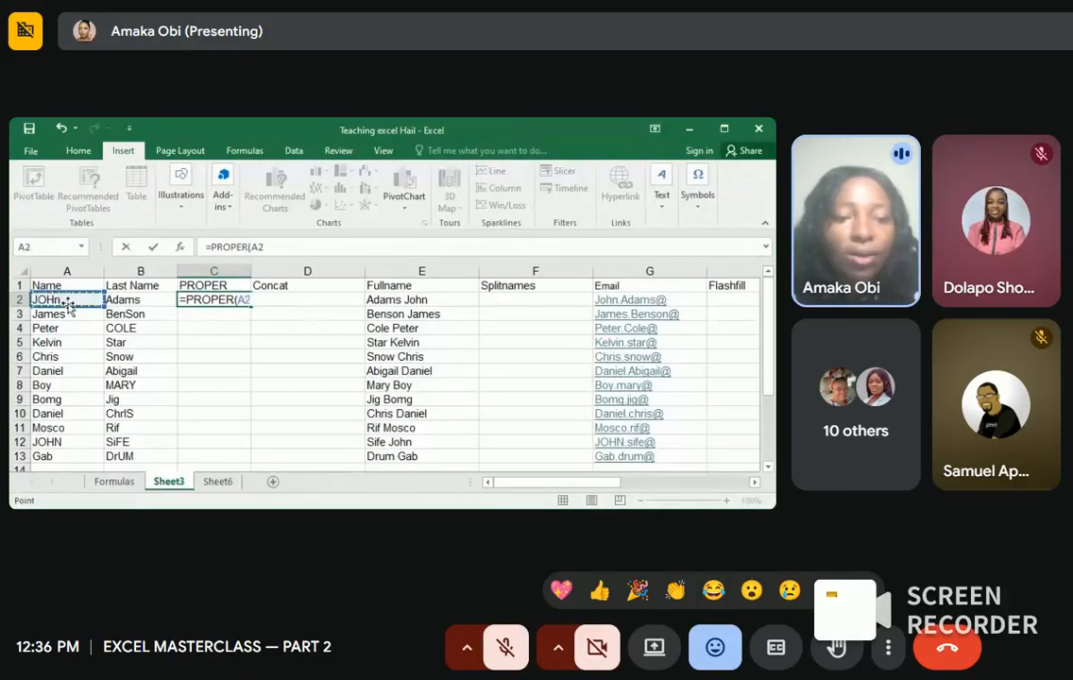
pyautogui.write(')')
pyautogui.press('Return')
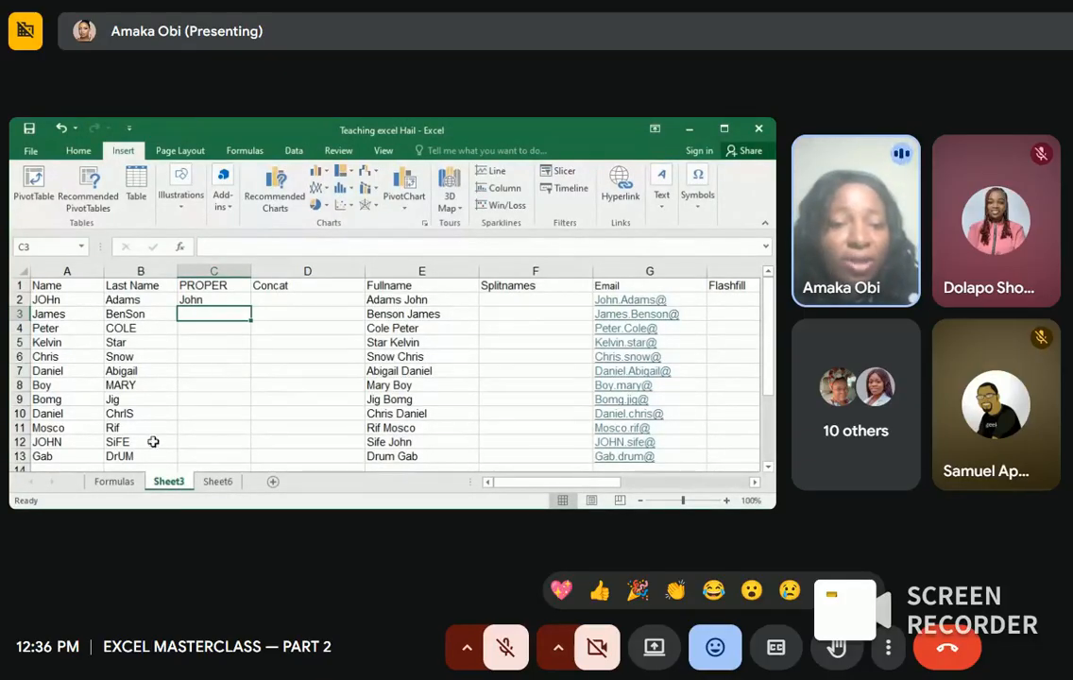
pyautogui.click(125, 487)
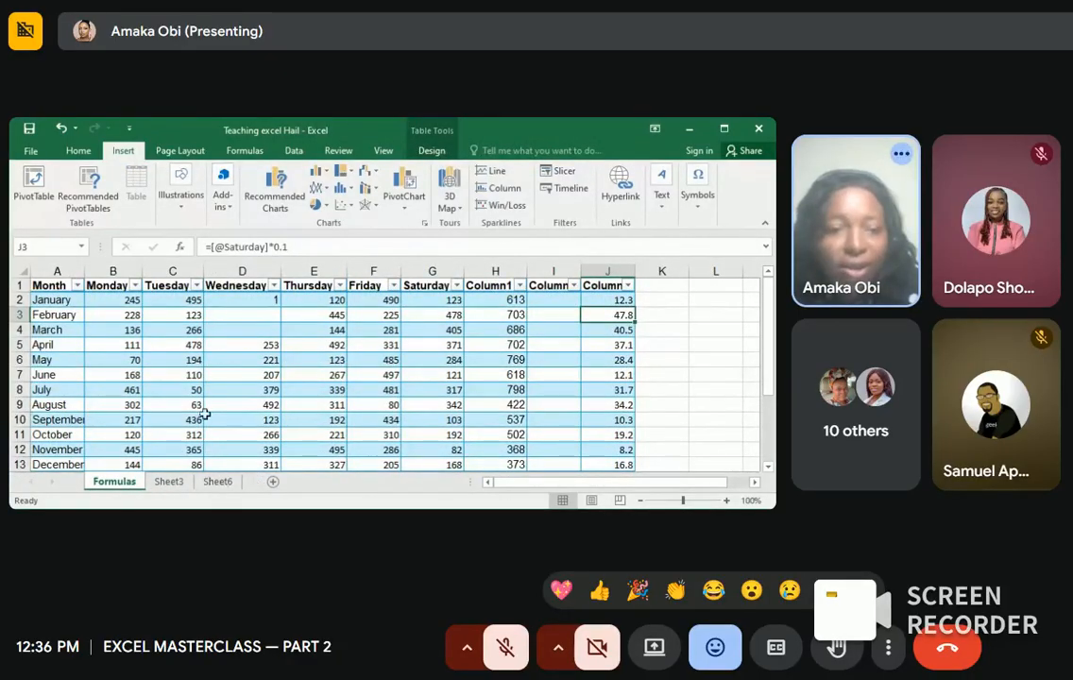
# Step: Switch back to Sheet3, where C2 shows John under PROPER
pyautogui.click(177, 485)
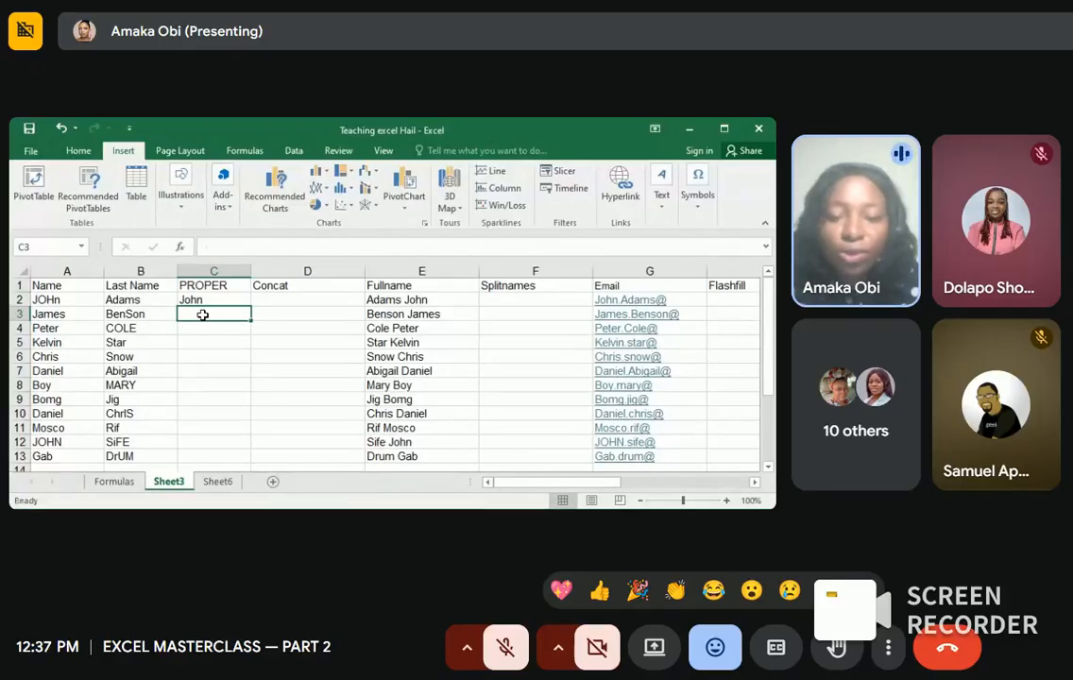
pyautogui.write('=')
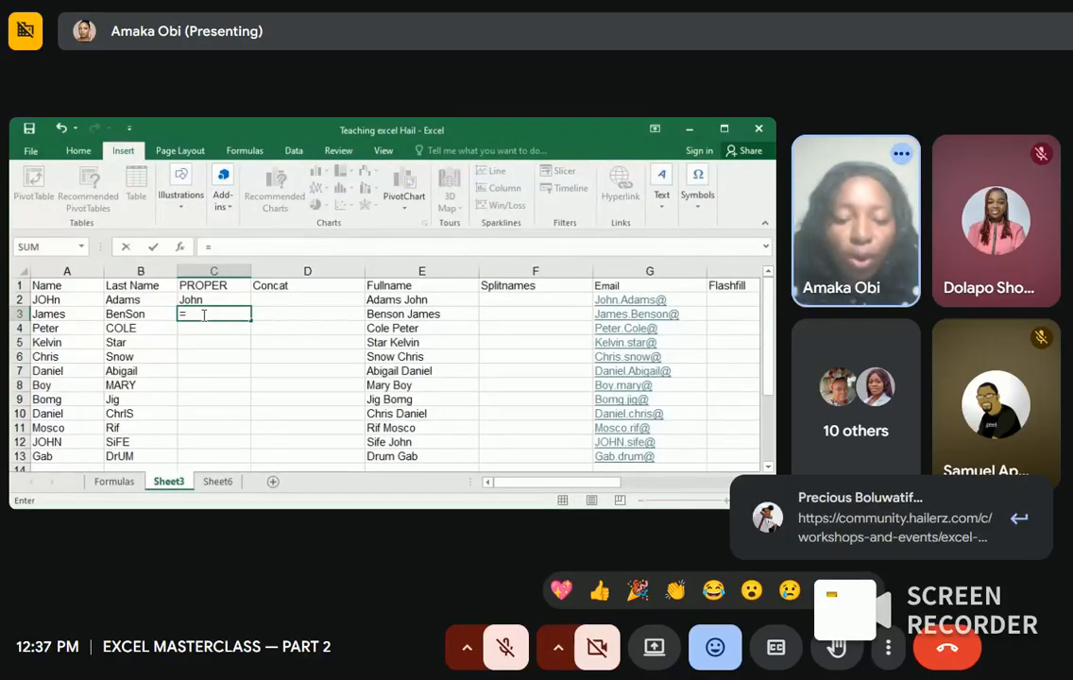
pyautogui.write('upper')
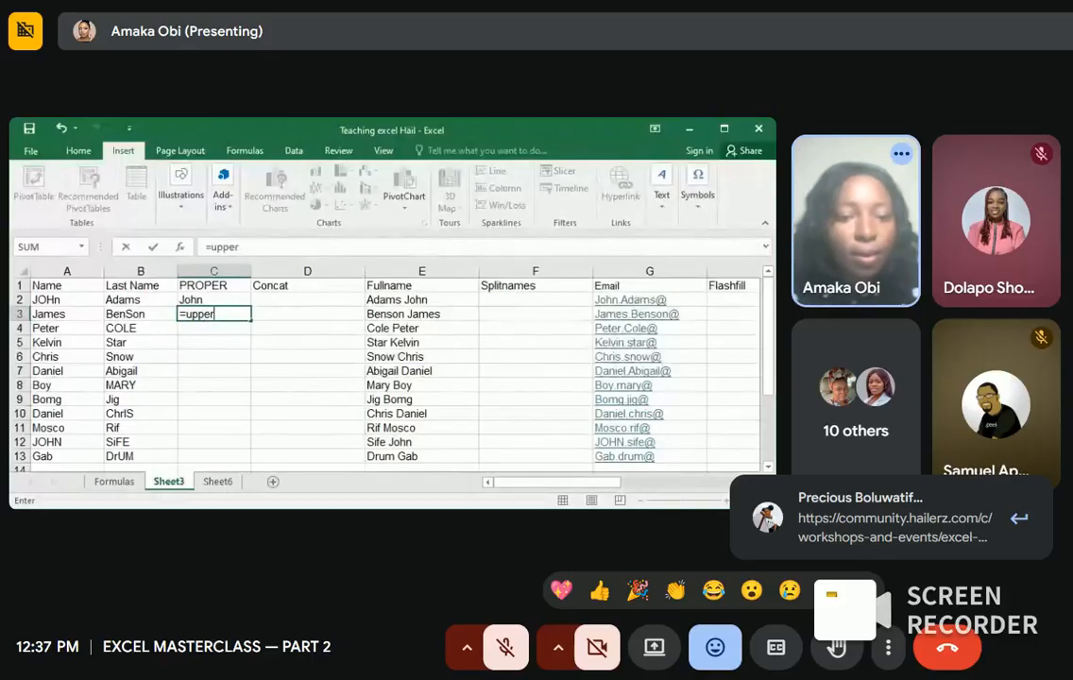
pyautogui.press('Tab')
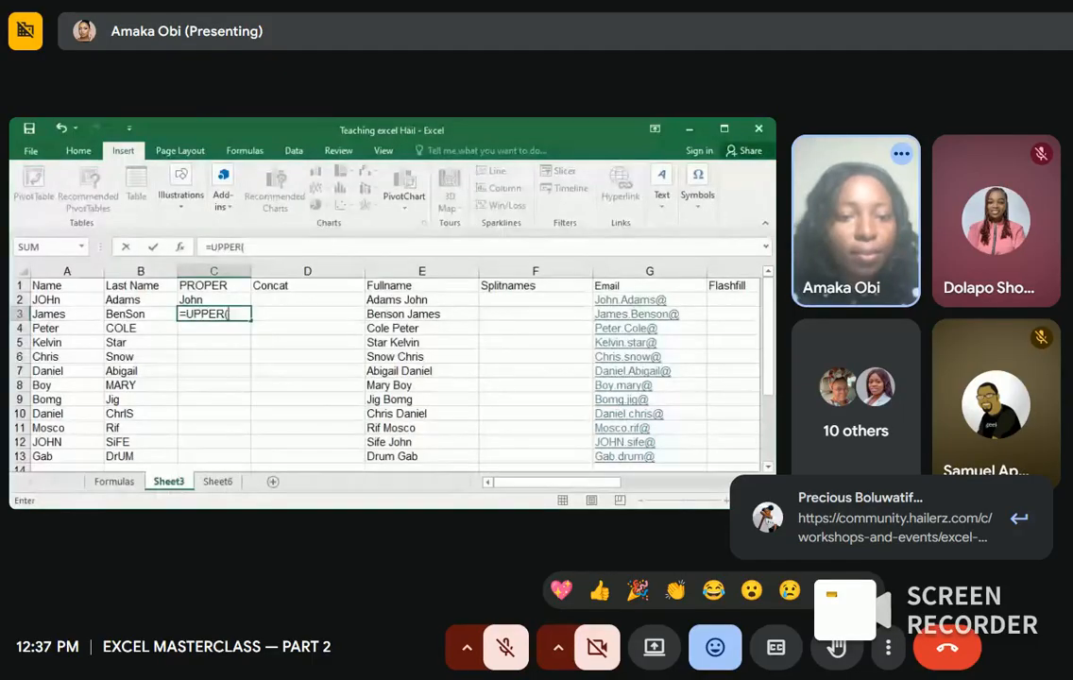
pyautogui.click(79, 316)
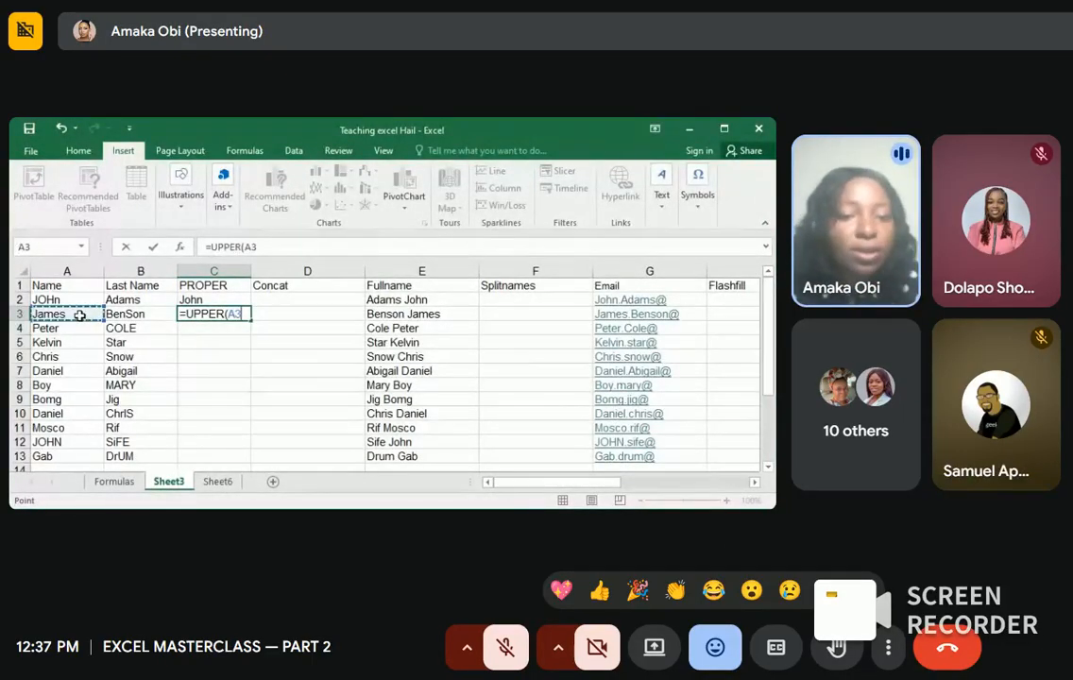
pyautogui.write(')')
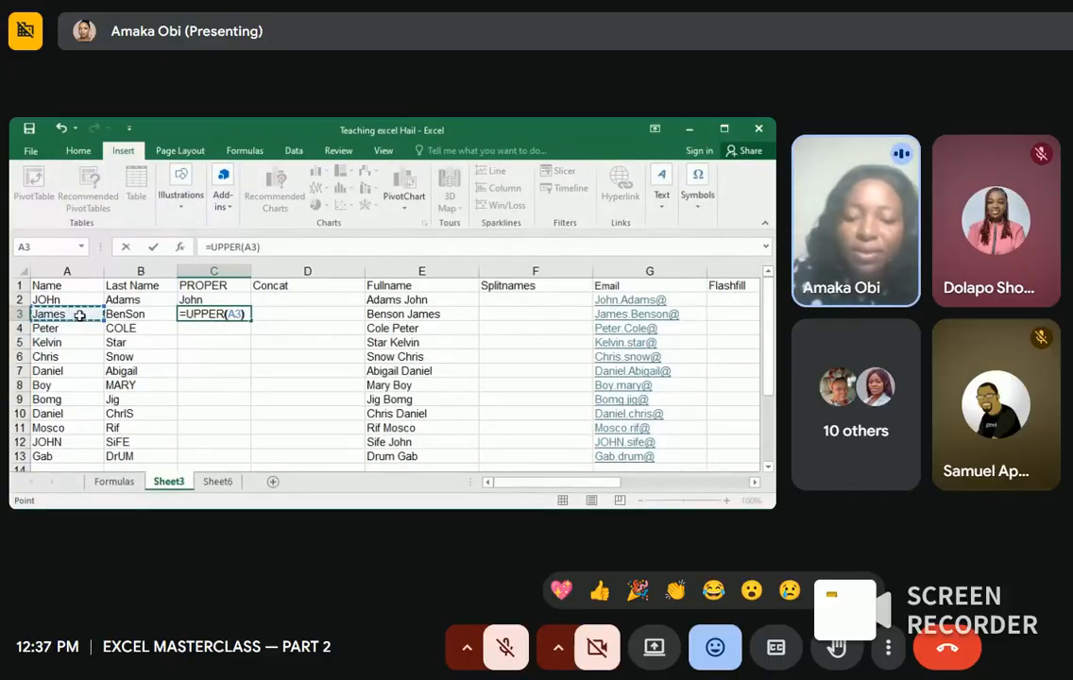
pyautogui.press('Return')
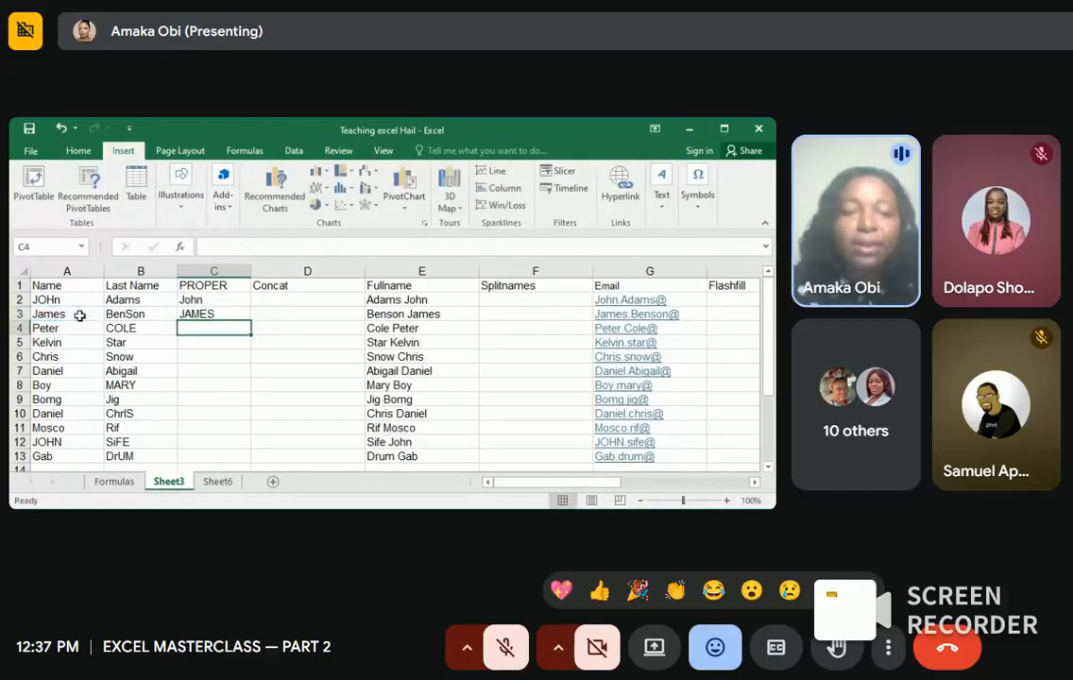
pyautogui.click(210, 313)
pyautogui.press('BackSpace')
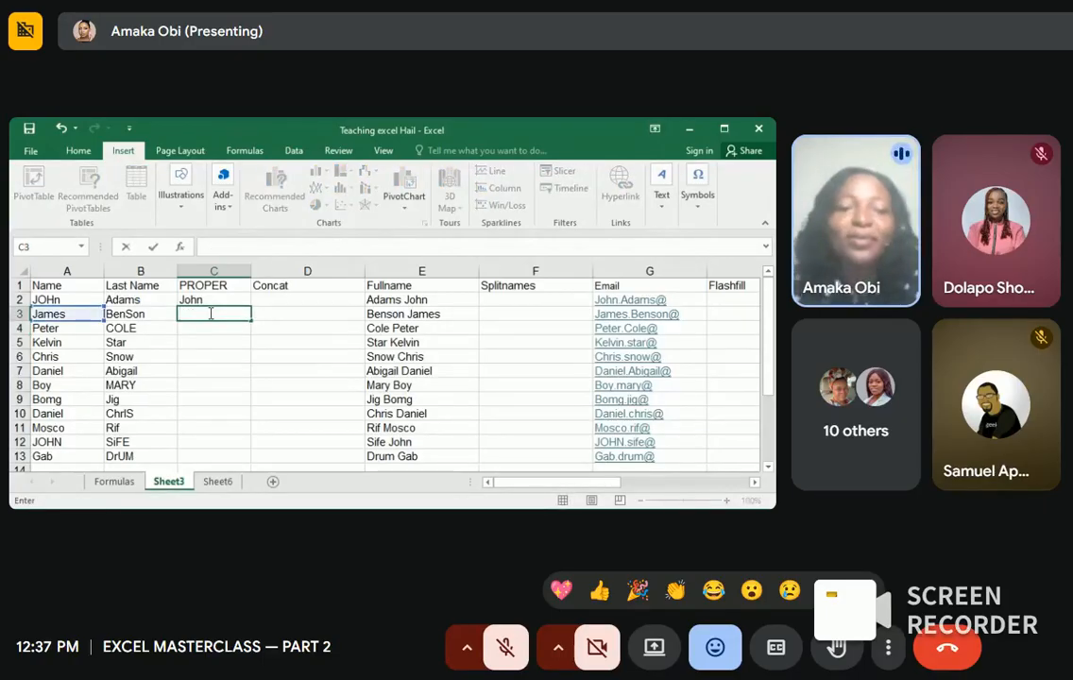
pyautogui.click(216, 299)
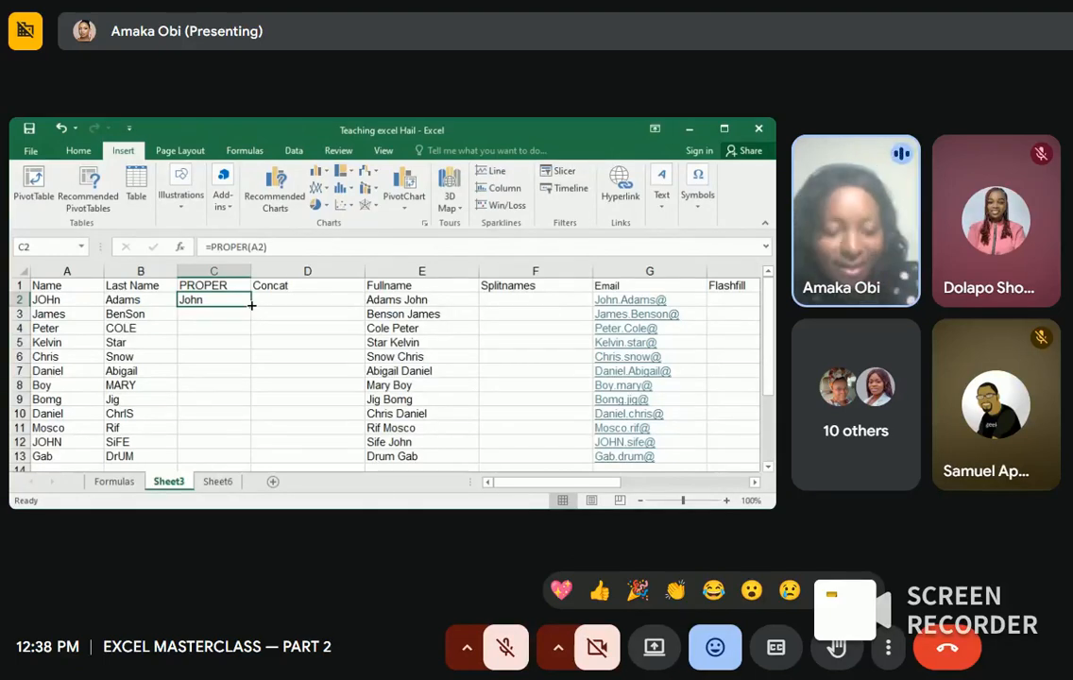
# Step: Fill =PROPER(A2) down from C2 to C13, giving James through Gab
pyautogui.moveTo(251, 305); pyautogui.dragTo(249, 461)
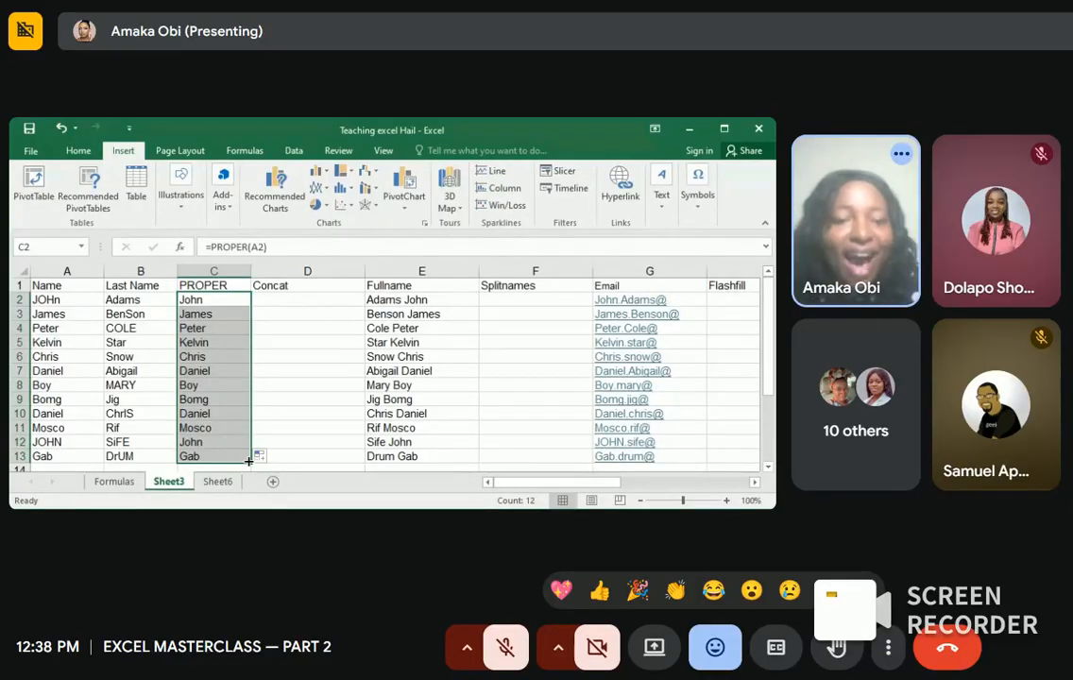
pyautogui.click(268, 412)
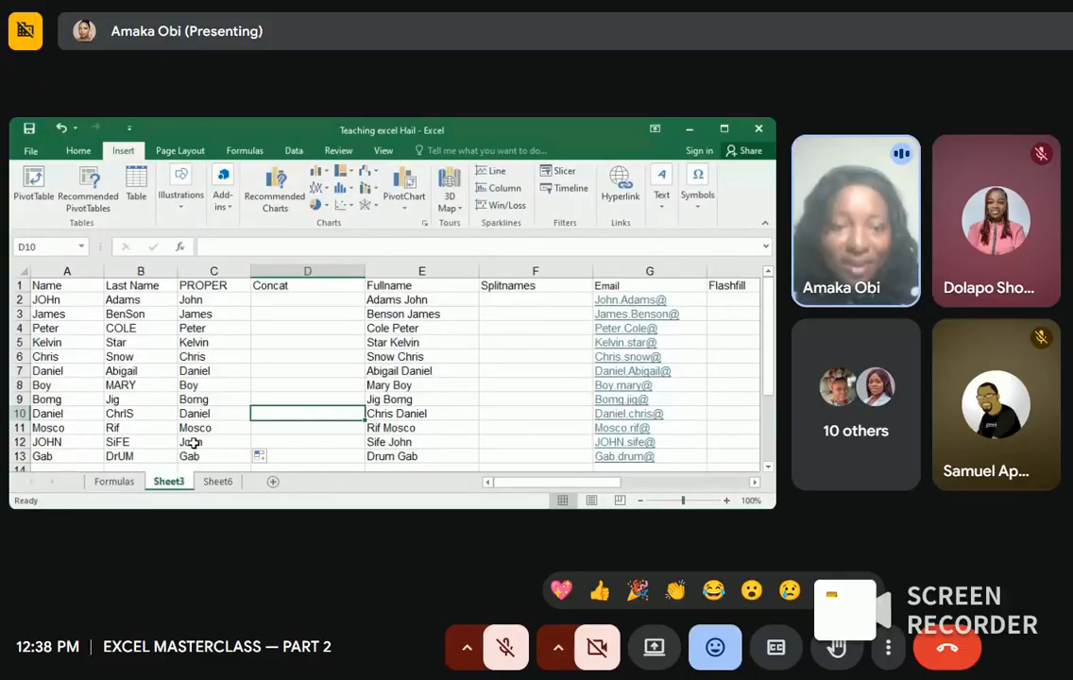
# Step: Insert an empty column D before the Concat column
pyautogui.click(275, 268)
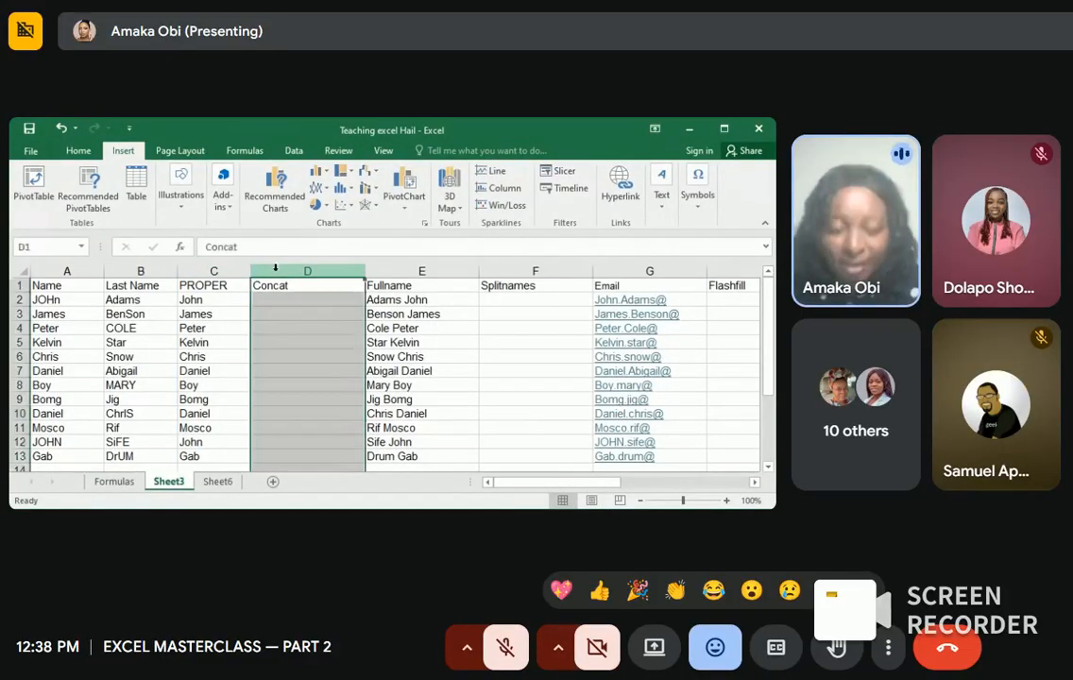
pyautogui.rightClick(275, 268)
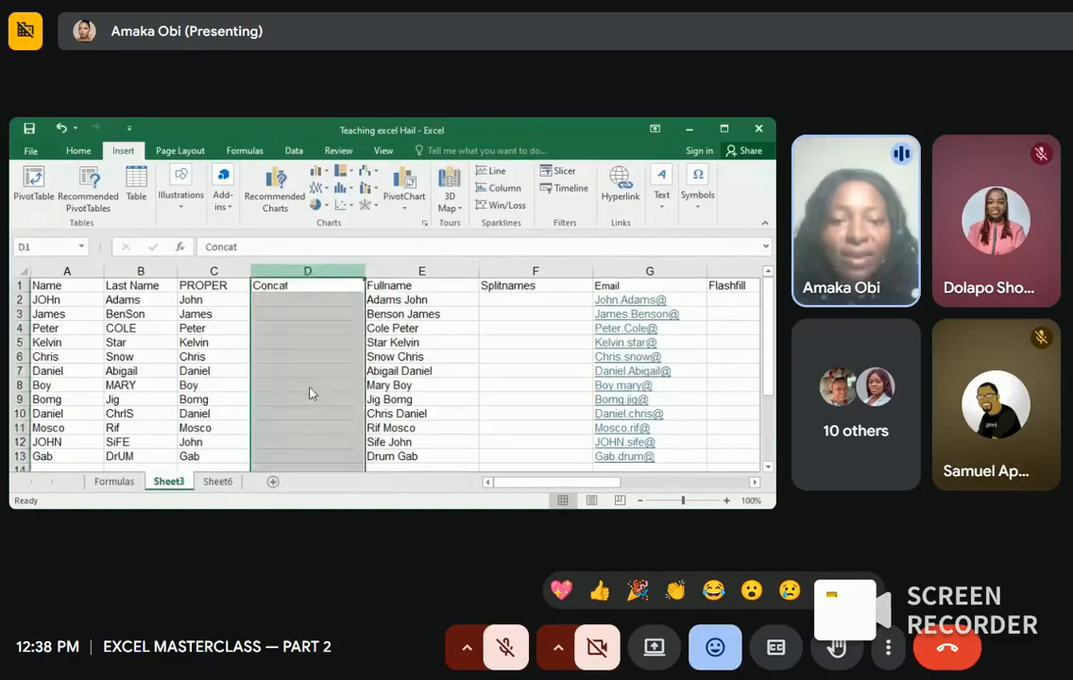
pyautogui.click(315, 388)
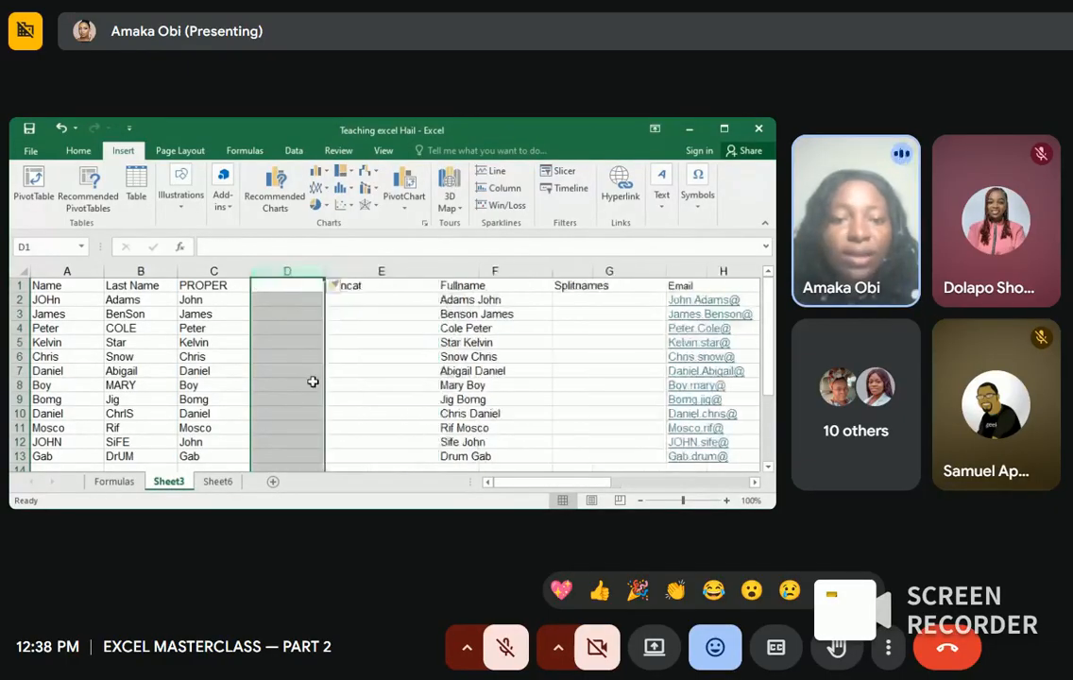
# Step: Title the new column's header cell D1 as PROPER
pyautogui.click(284, 282)
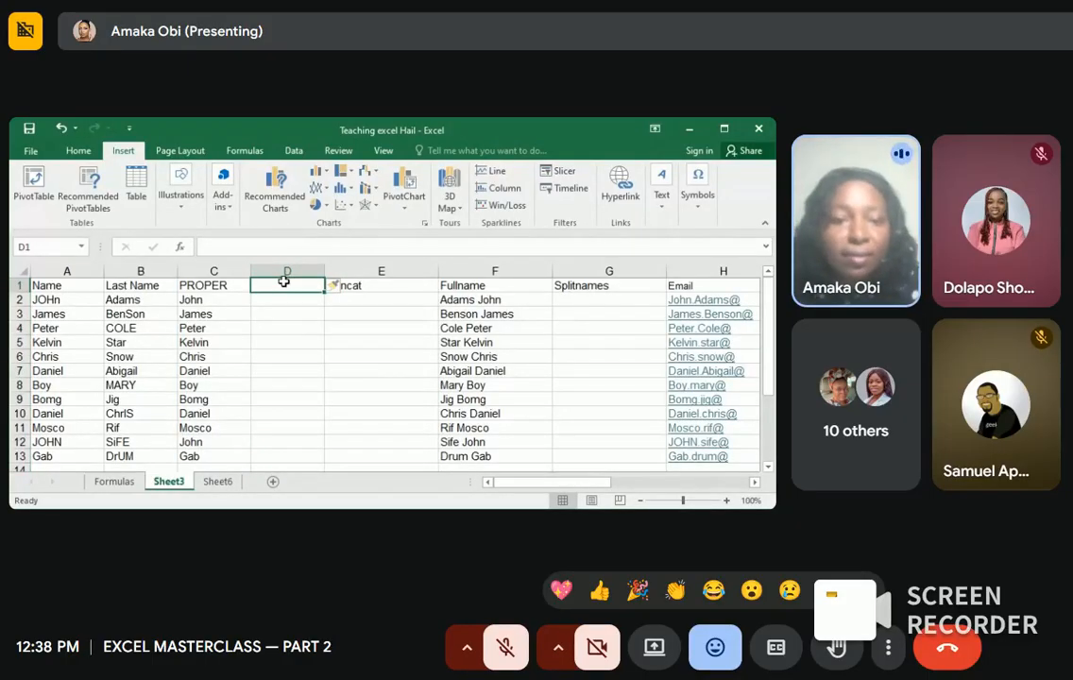
pyautogui.write('P')
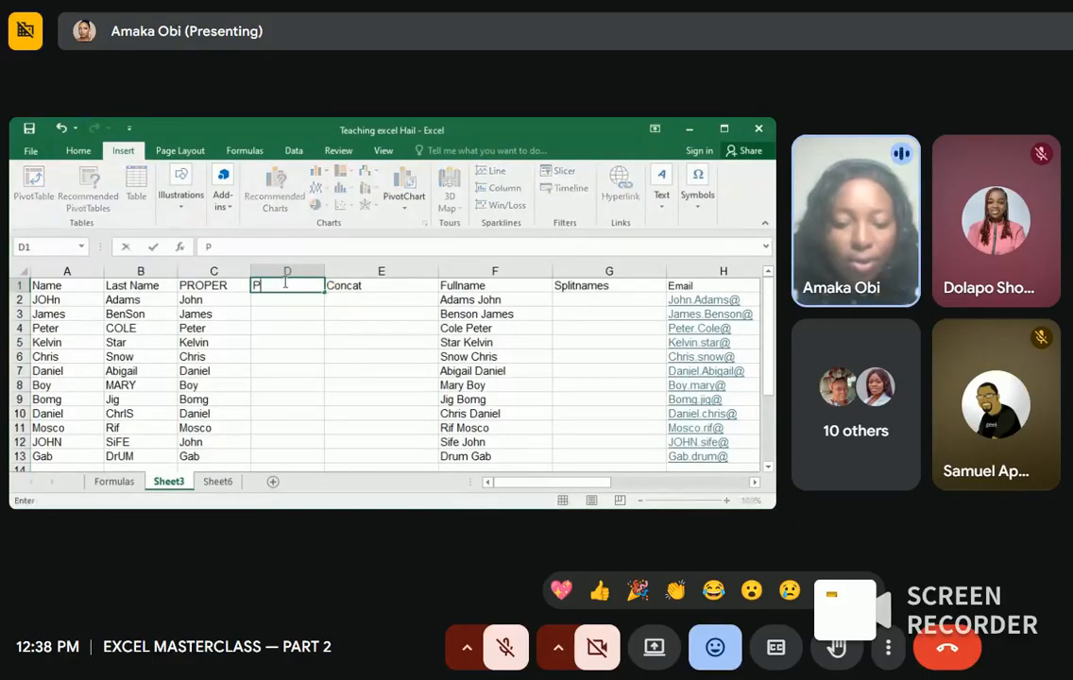
pyautogui.write('roper')
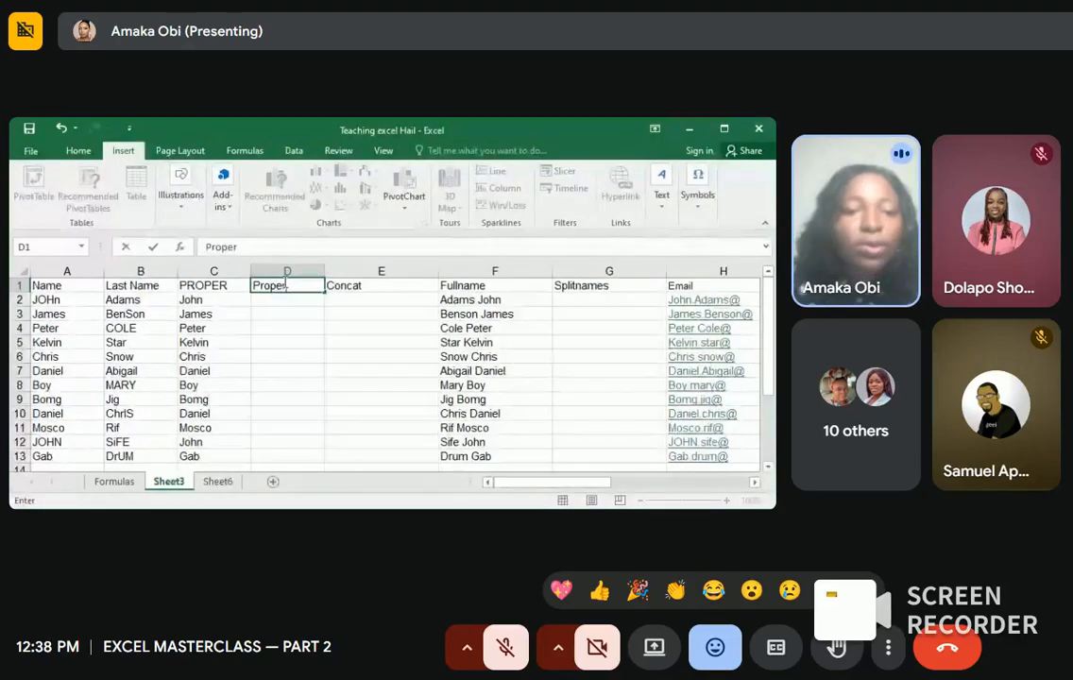
pyautogui.press('BackSpace')
pyautogui.press('BackSpace')
pyautogui.press('BackSpace')
pyautogui.press('BackSpace')
pyautogui.press('BackSpace')
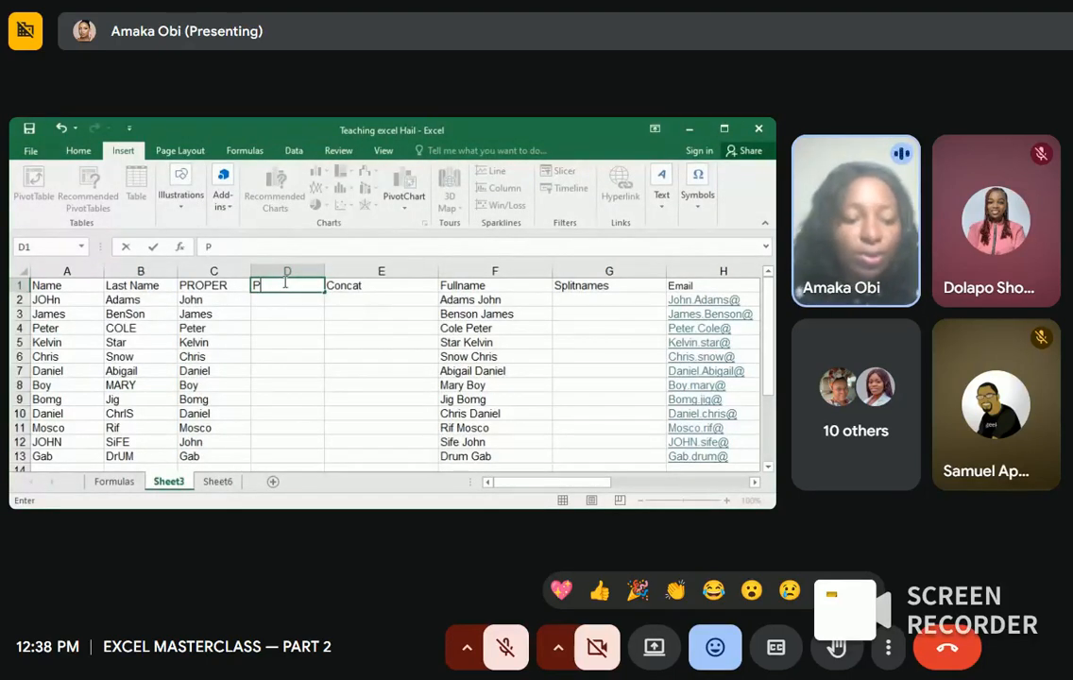
pyautogui.press('BackSpace')
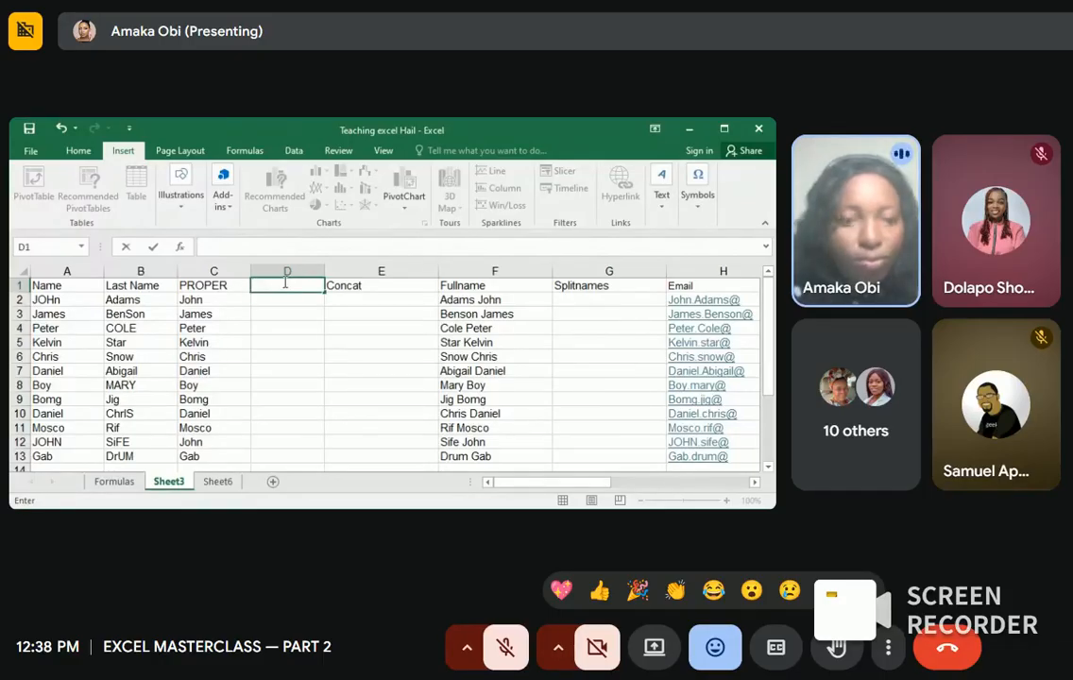
pyautogui.write('PR')
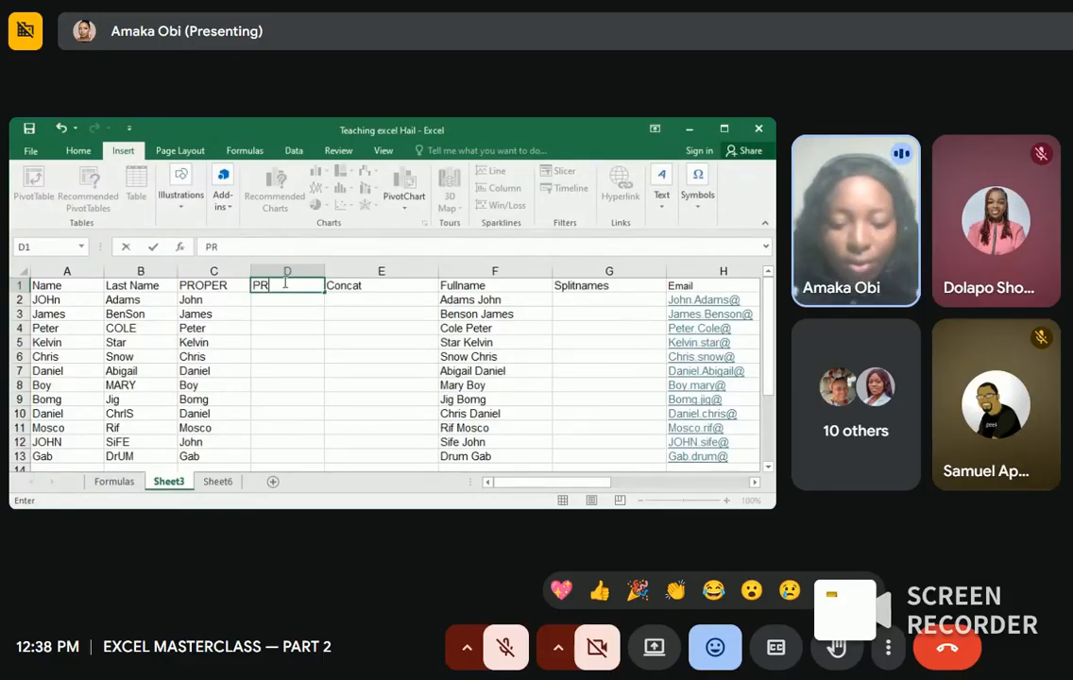
pyautogui.write('OPER')
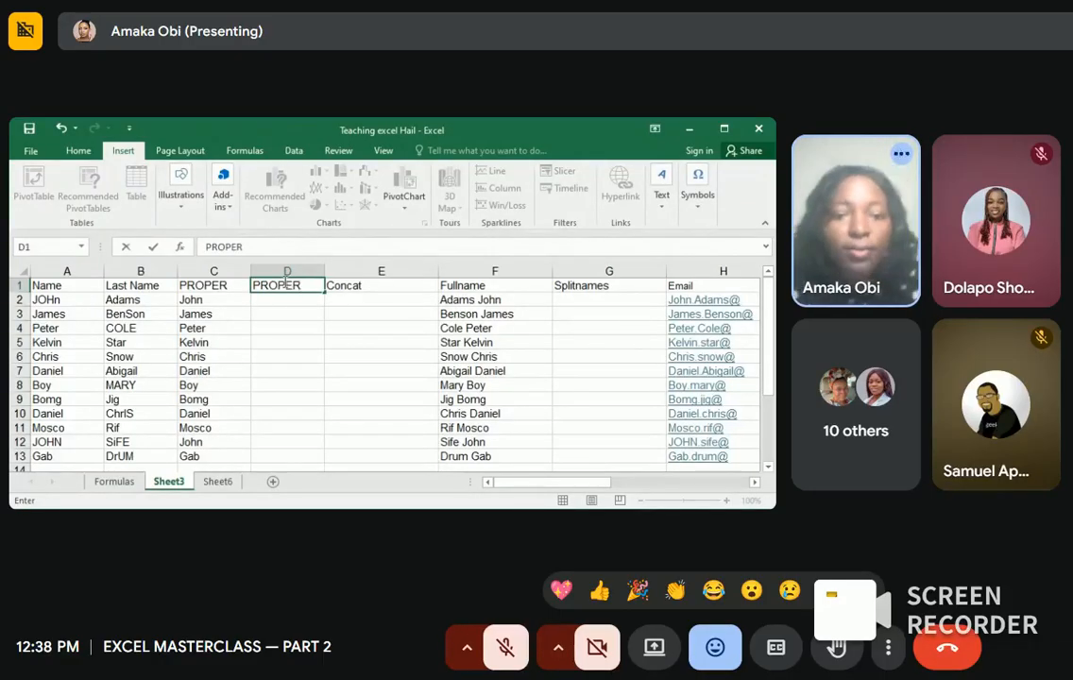
pyautogui.click(272, 298)
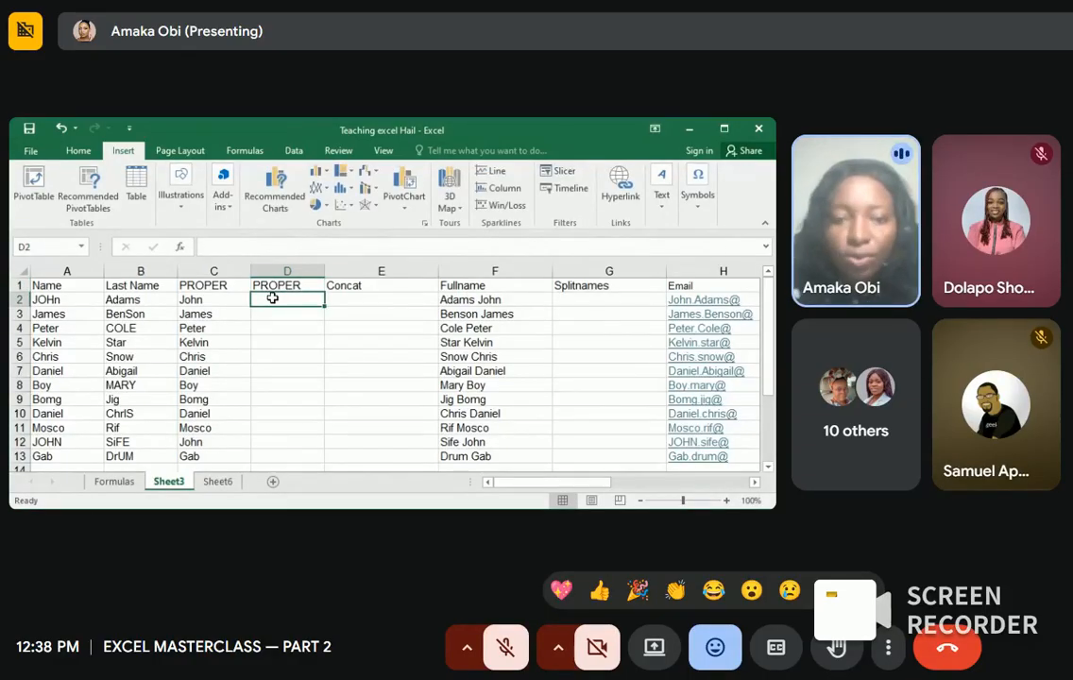
# Step: Enter =PROPER(C2) in D2 and fill it down to D13
pyautogui.write('=proper')
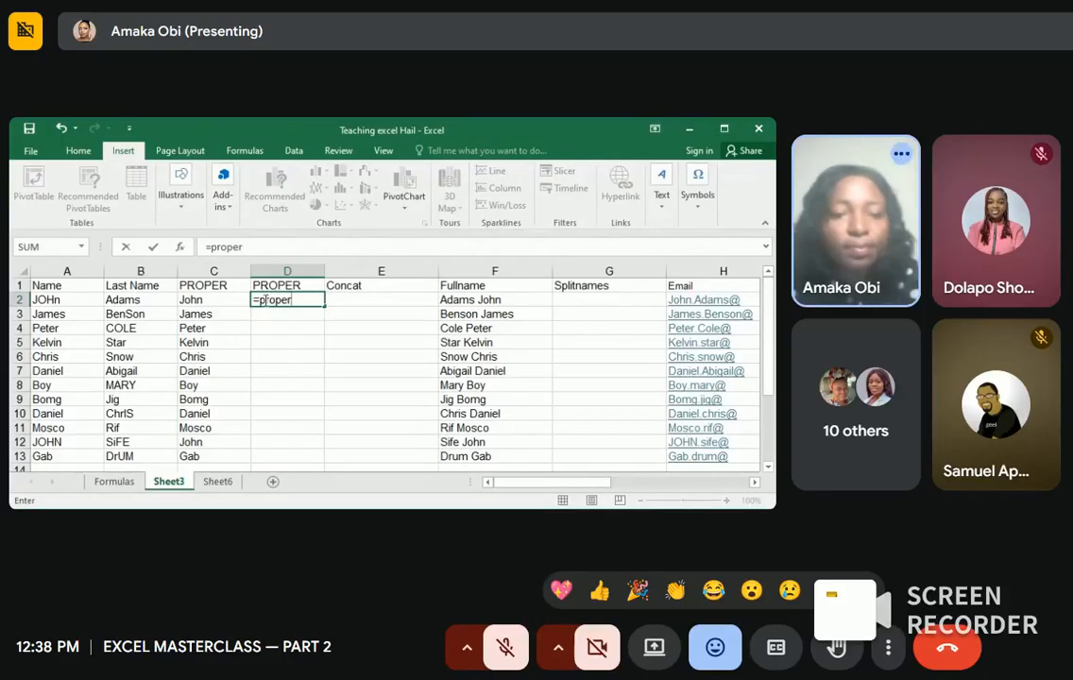
pyautogui.press('Tab')
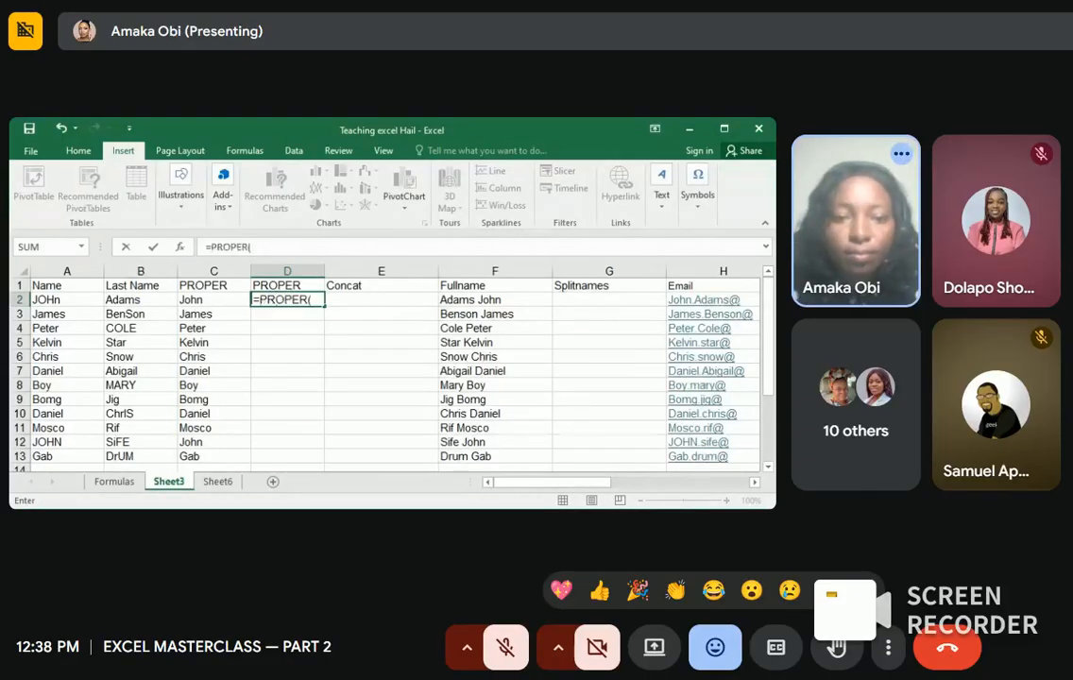
pyautogui.click(229, 301)
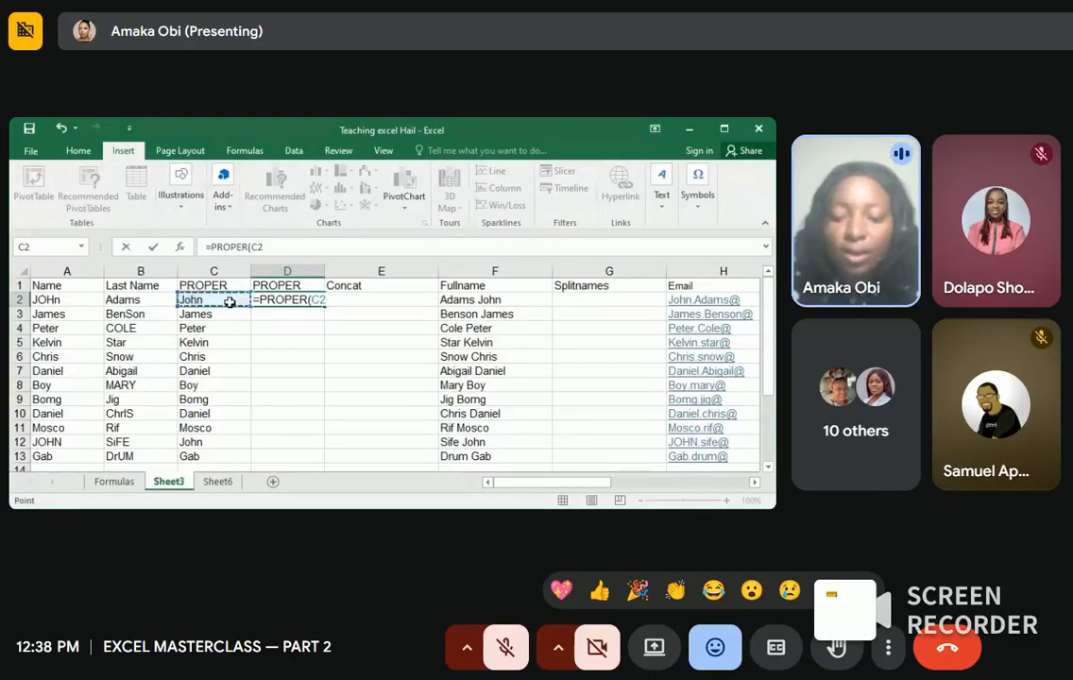
pyautogui.press('Return')
pyautogui.click(274, 299)
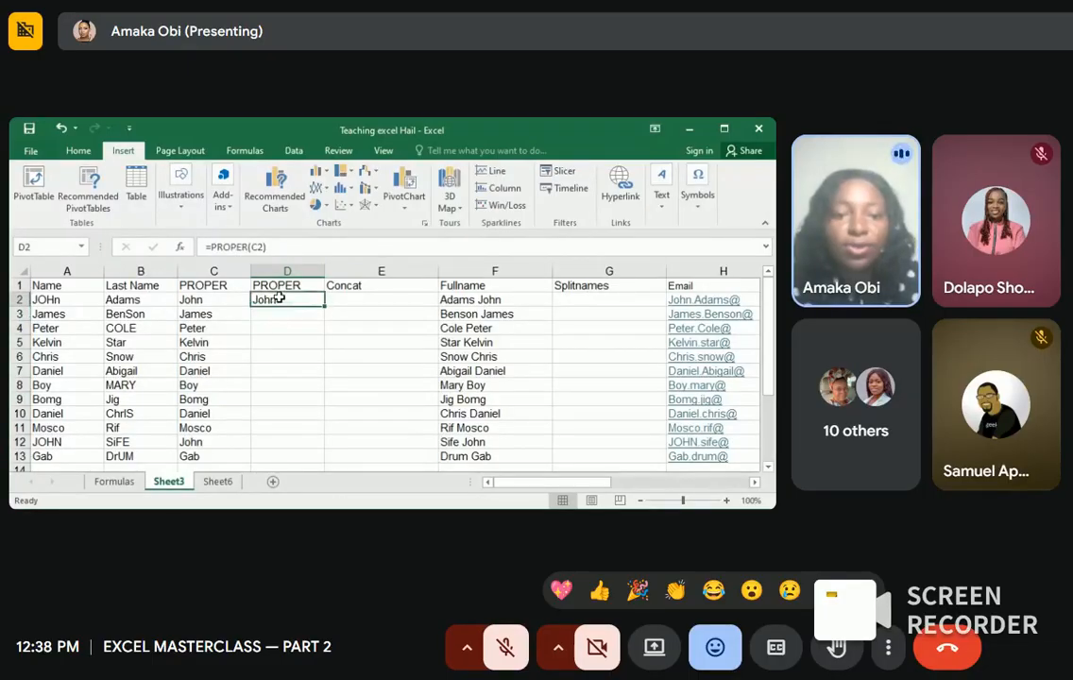
pyautogui.moveTo(322, 306); pyautogui.dragTo(324, 460)
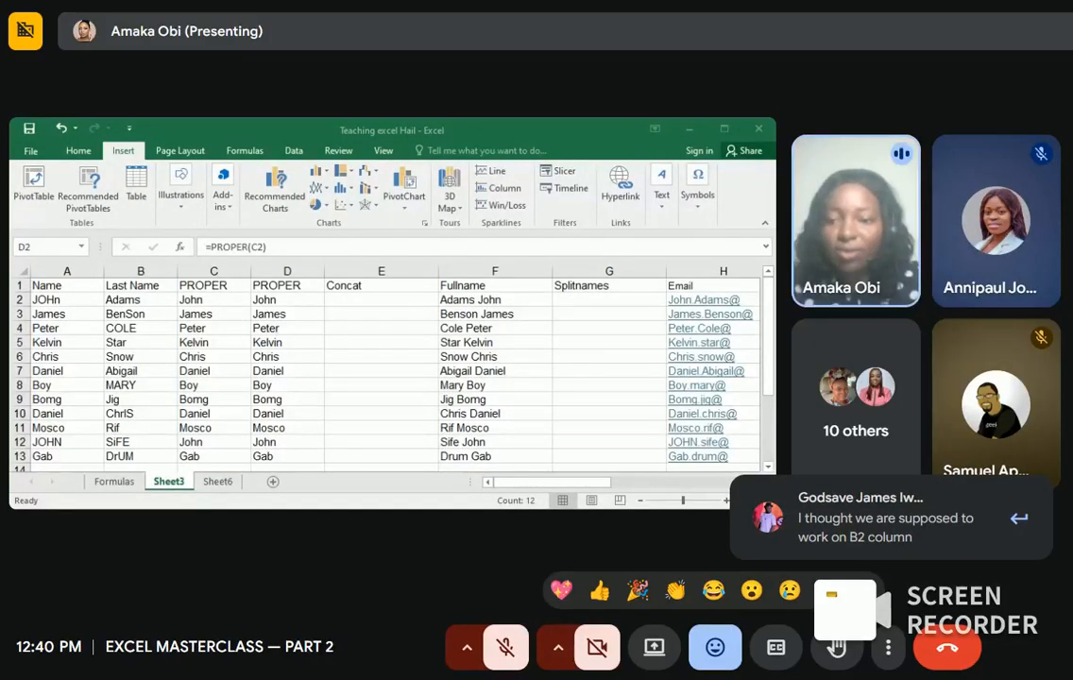
# Step: Change D2 to =PROPER(B2) and fill down to D13, showing Adams through Drum
pyautogui.hotkey('alt', 'Tab')
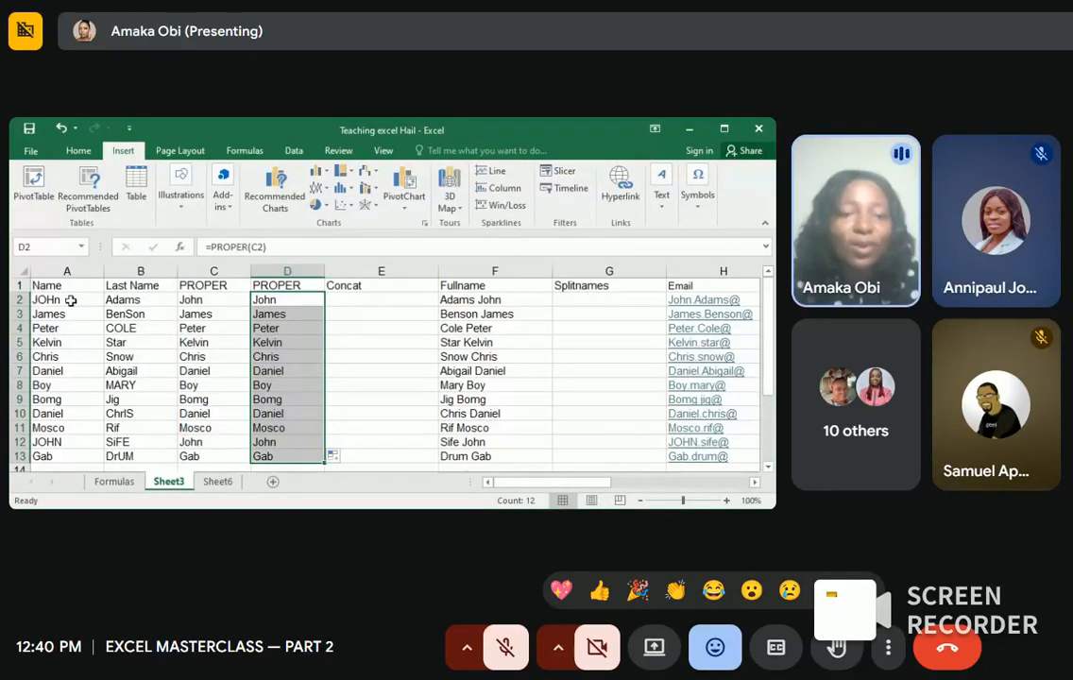
pyautogui.doubleClick(280, 301)
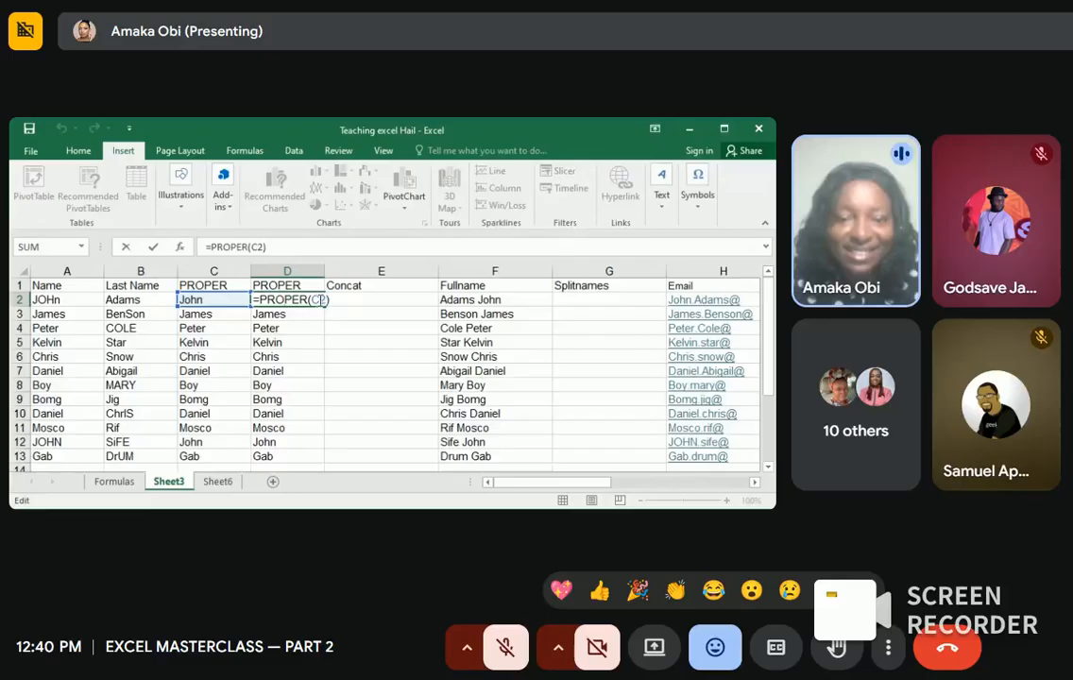
pyautogui.press('BackSpace')
pyautogui.press('BackSpace')
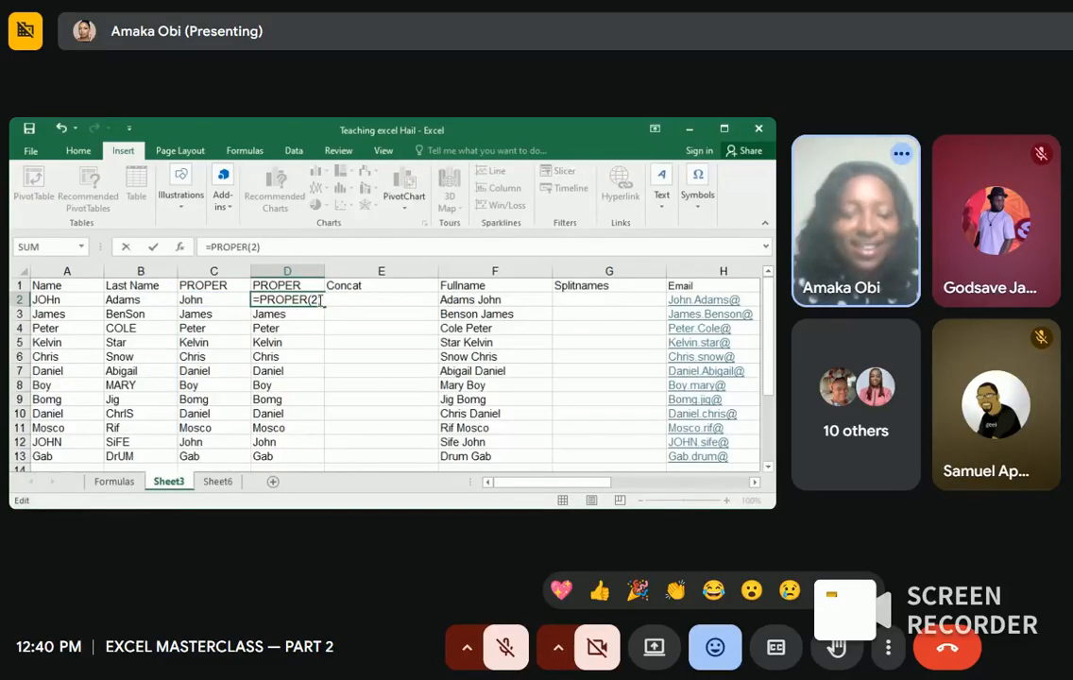
pyautogui.write('B2')
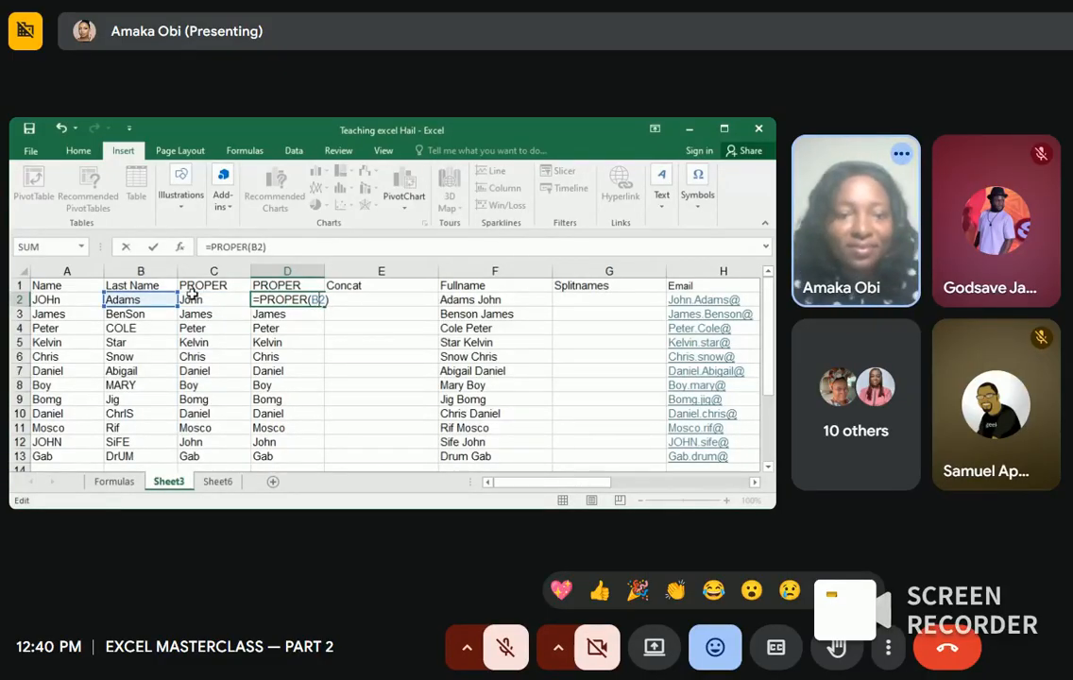
pyautogui.press('Return')
pyautogui.click(316, 299)
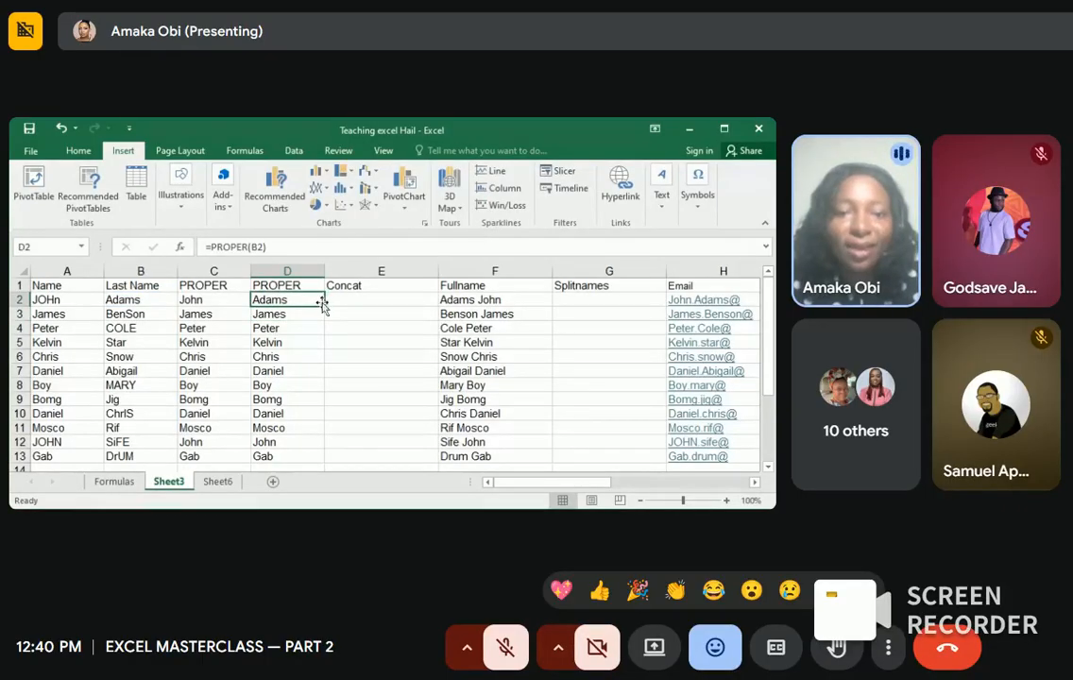
pyautogui.moveTo(323, 305); pyautogui.dragTo(314, 458)
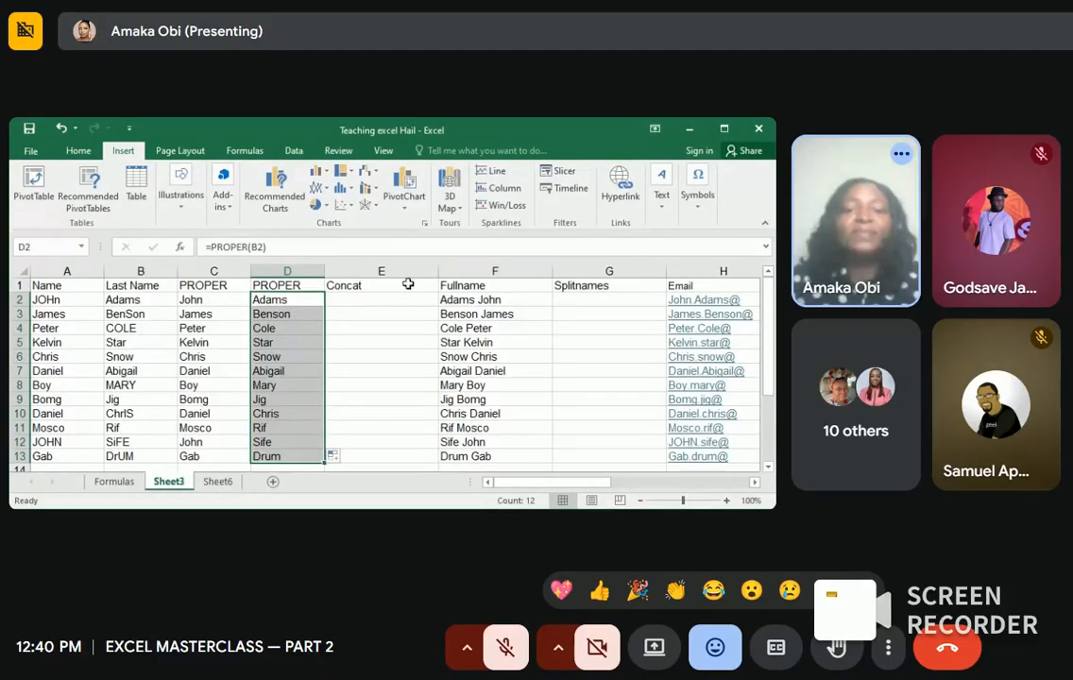
pyautogui.click(384, 299)
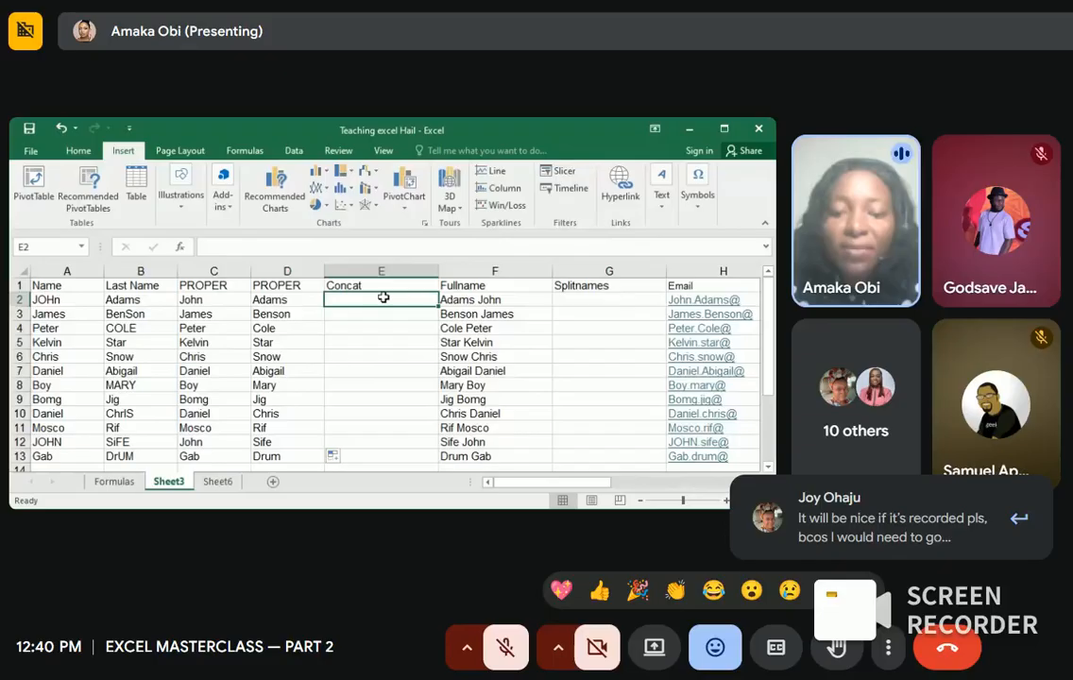
pyautogui.write('=')
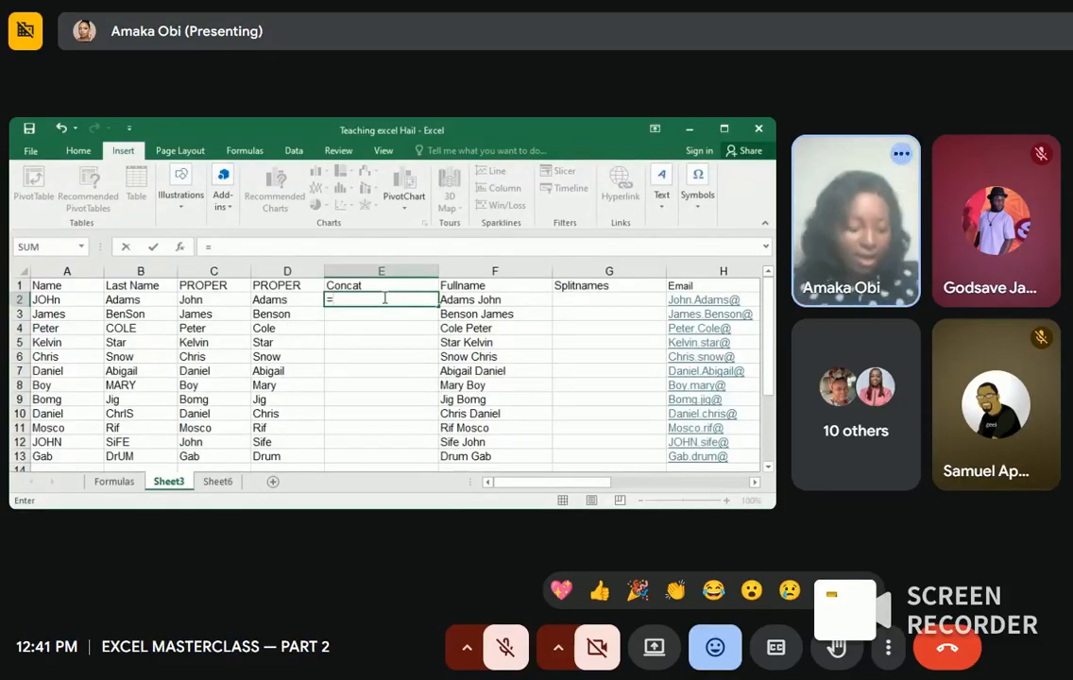
pyautogui.click(233, 300)
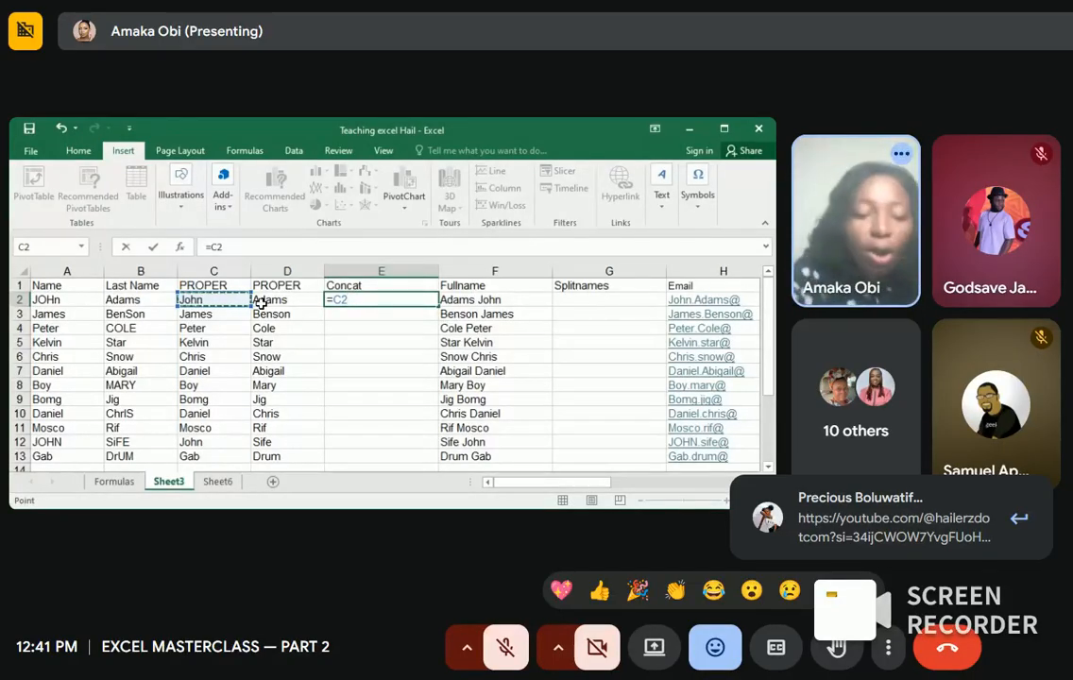
pyautogui.write('&')
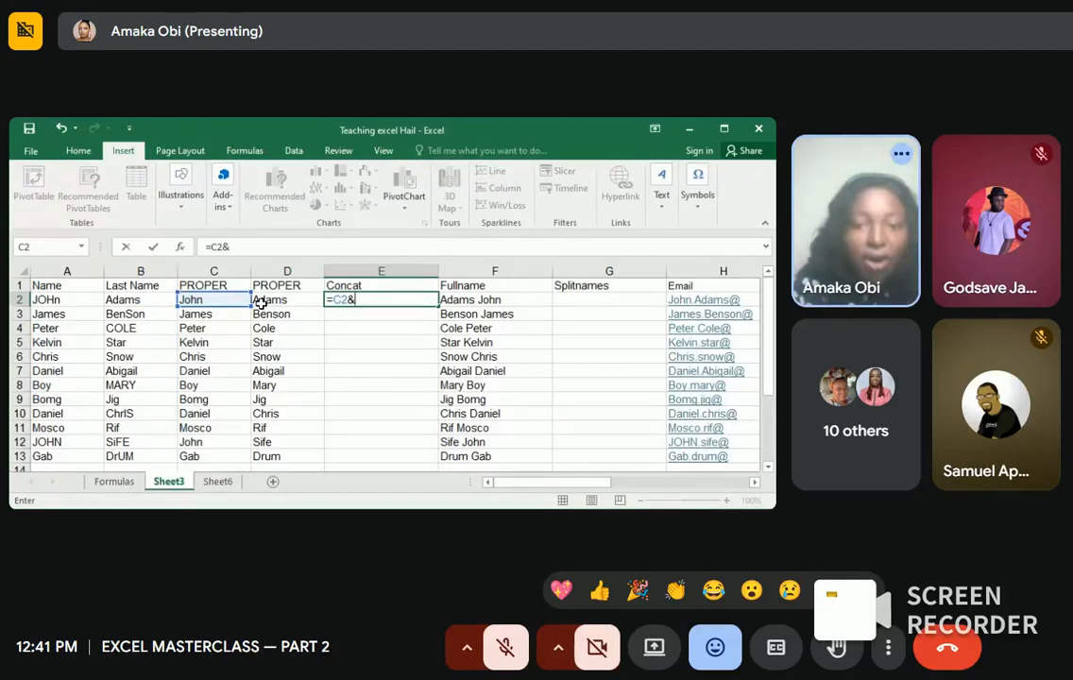
pyautogui.click(272, 299)
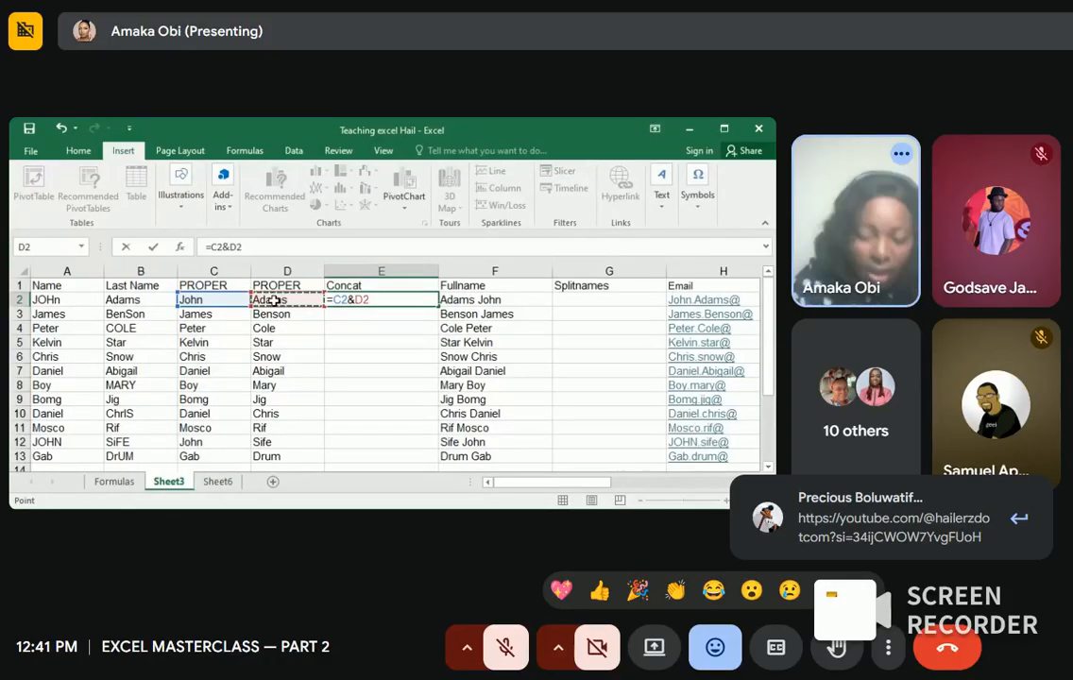
pyautogui.press('Return')
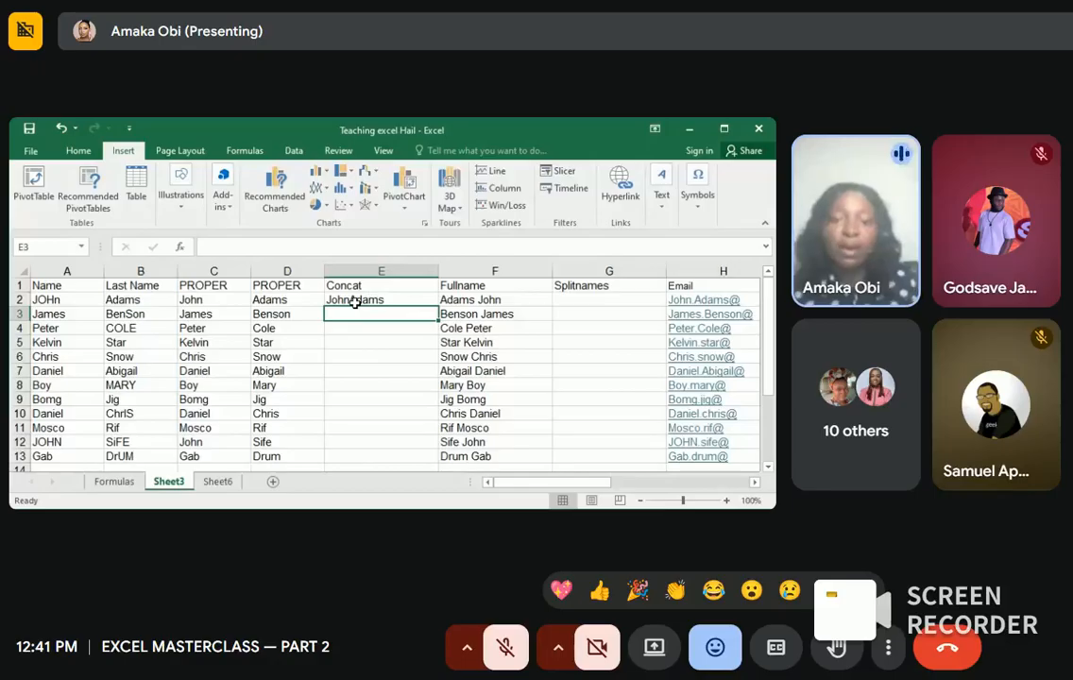
pyautogui.doubleClick(354, 300)
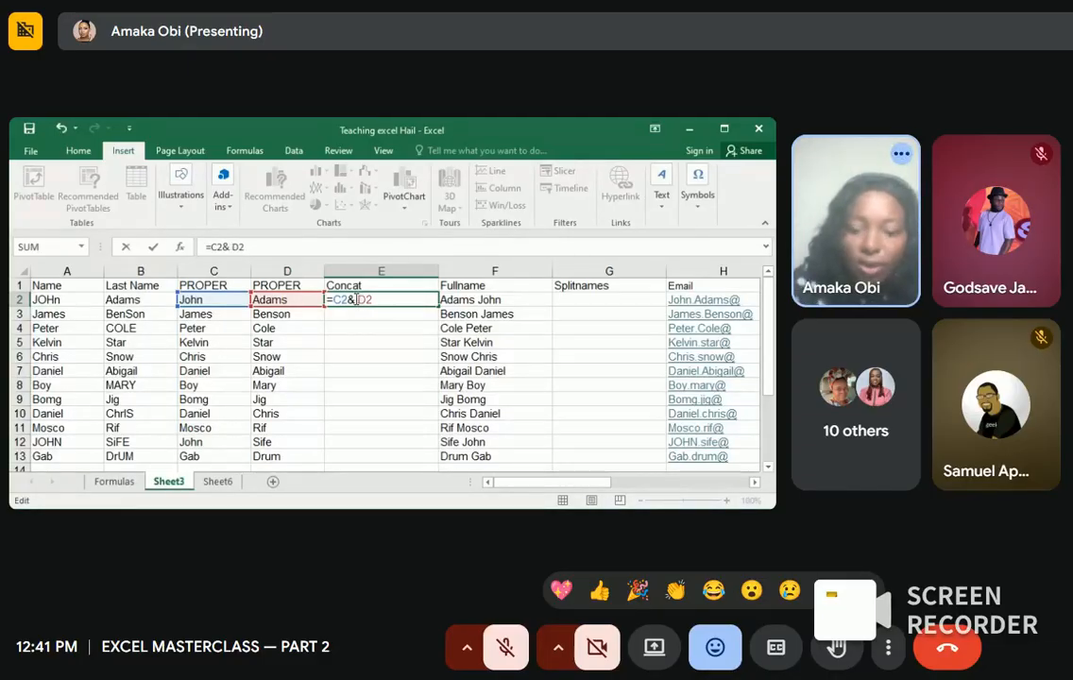
pyautogui.write('"')
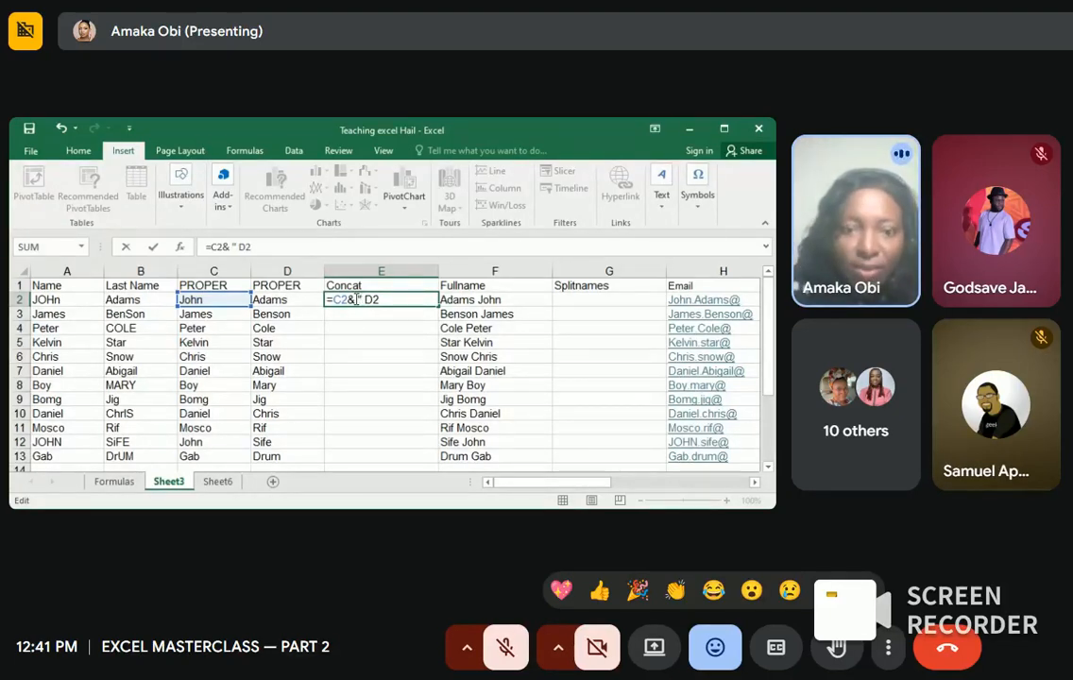
pyautogui.write(' "')
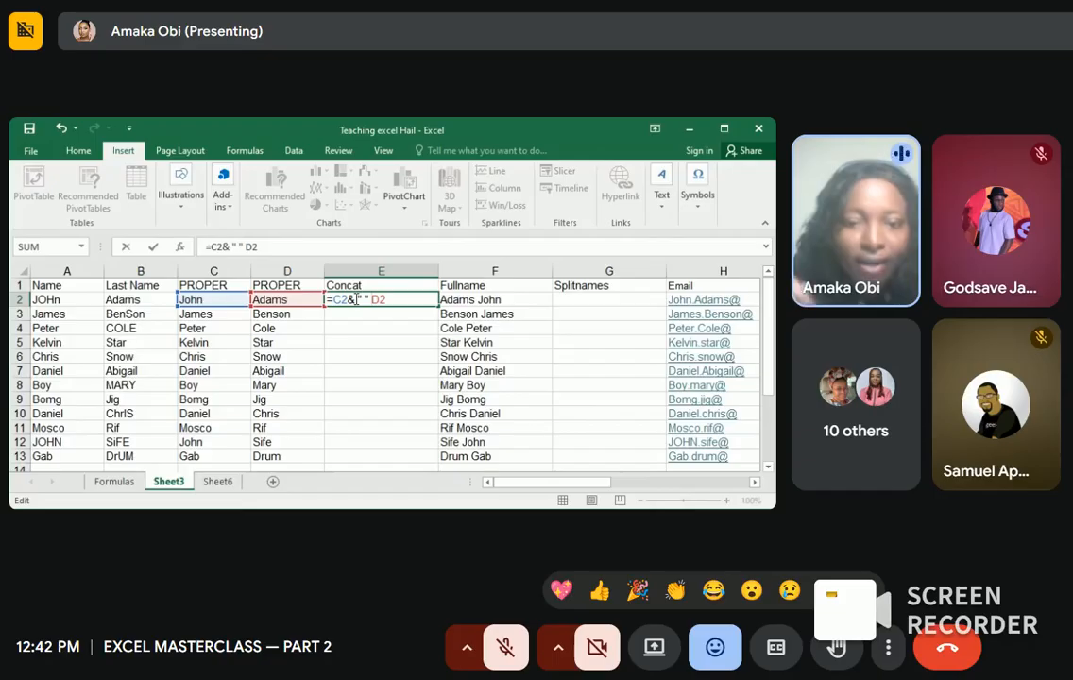
pyautogui.write('&')
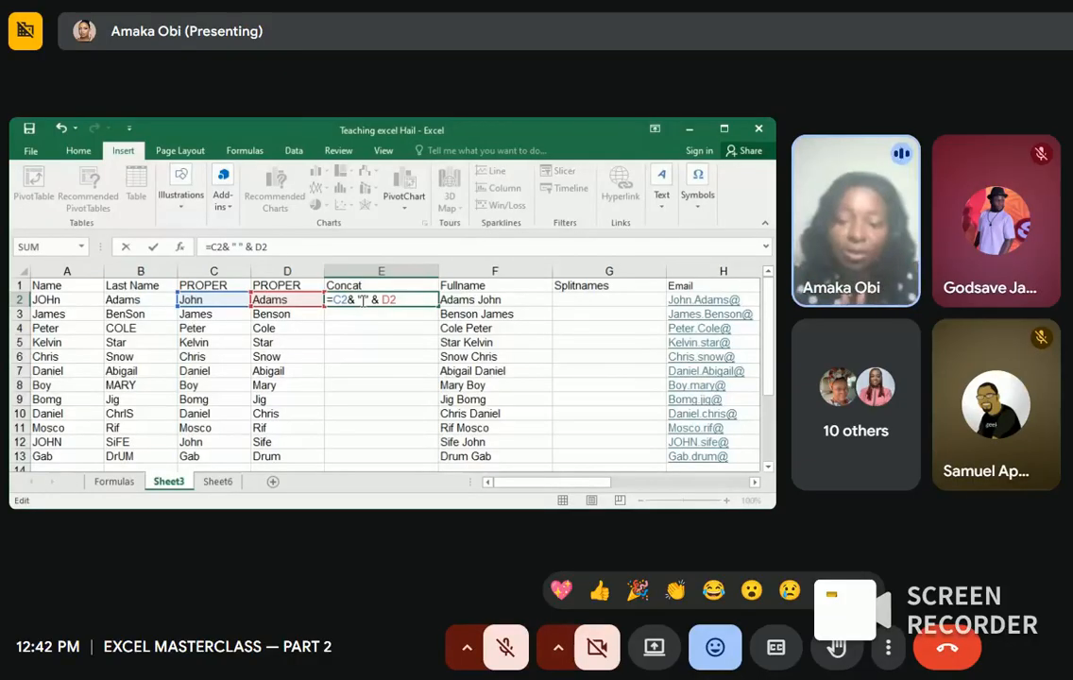
pyautogui.press('Return')
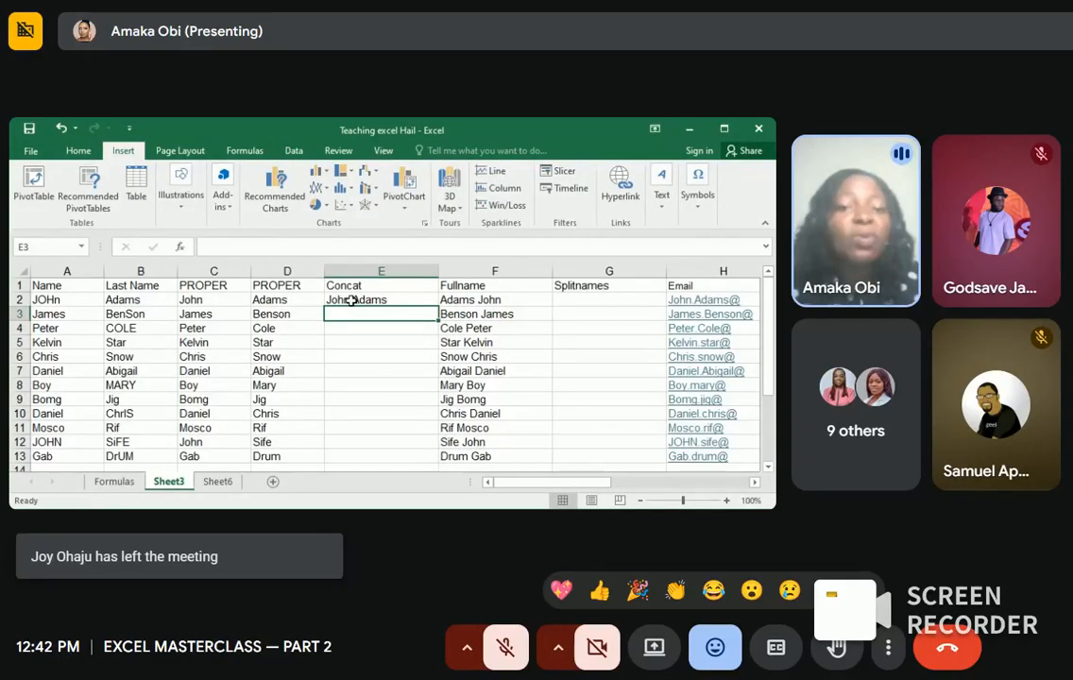
# Step: Insert an underscore between the quotes in E2's joining formula
pyautogui.click(352, 300)
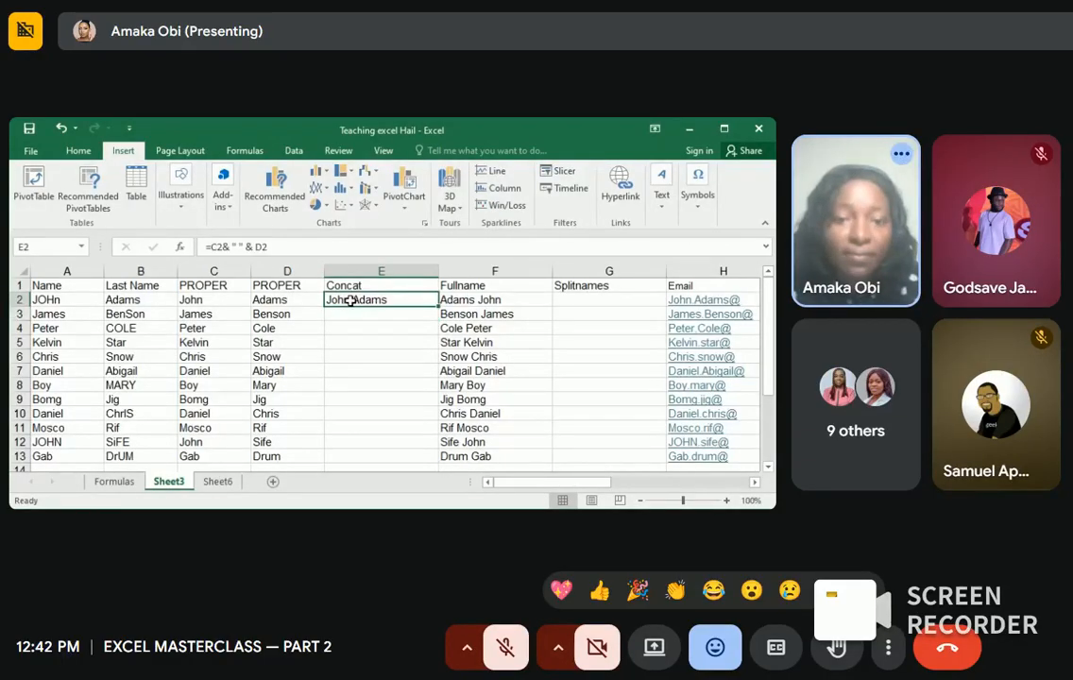
pyautogui.click(241, 246)
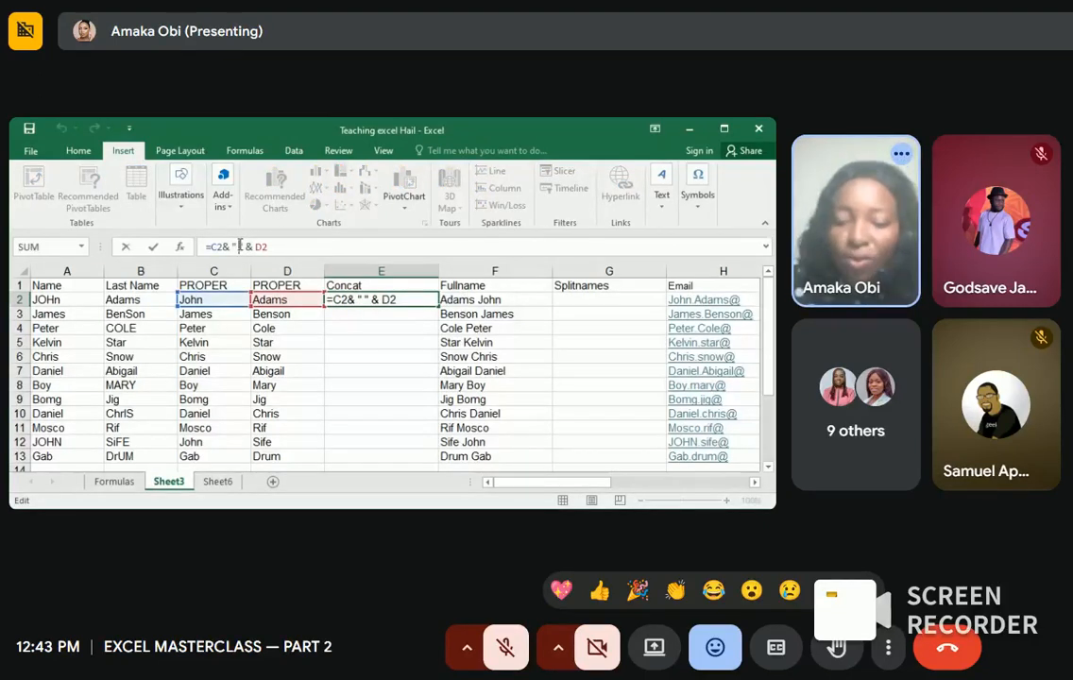
pyautogui.write('_')
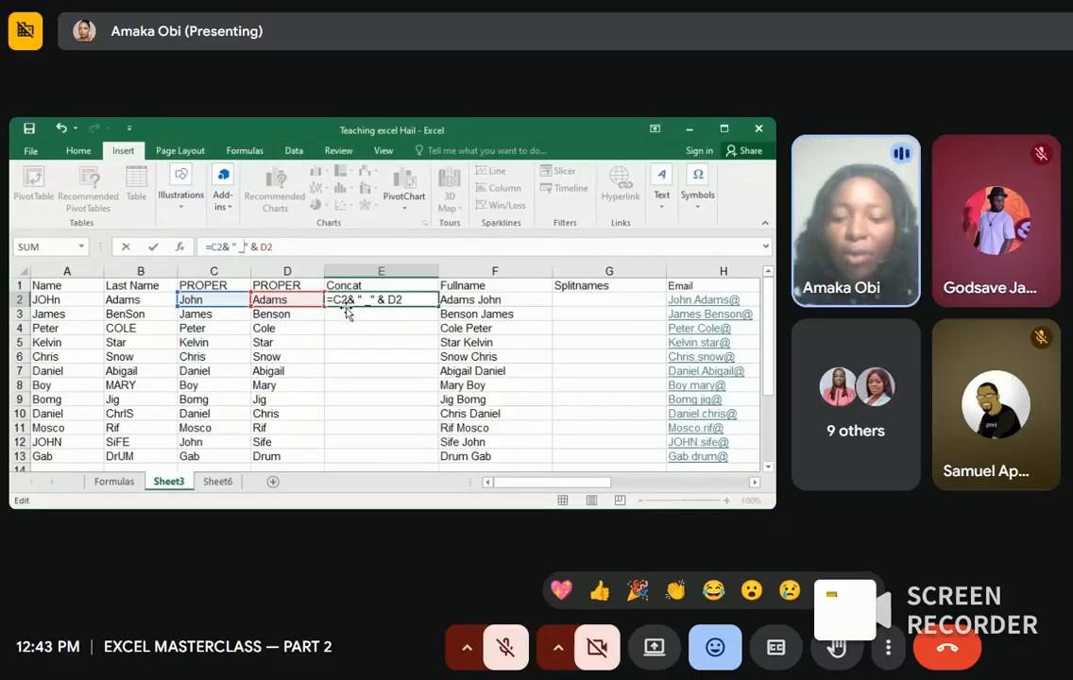
pyautogui.press('Return')
pyautogui.click(369, 337)
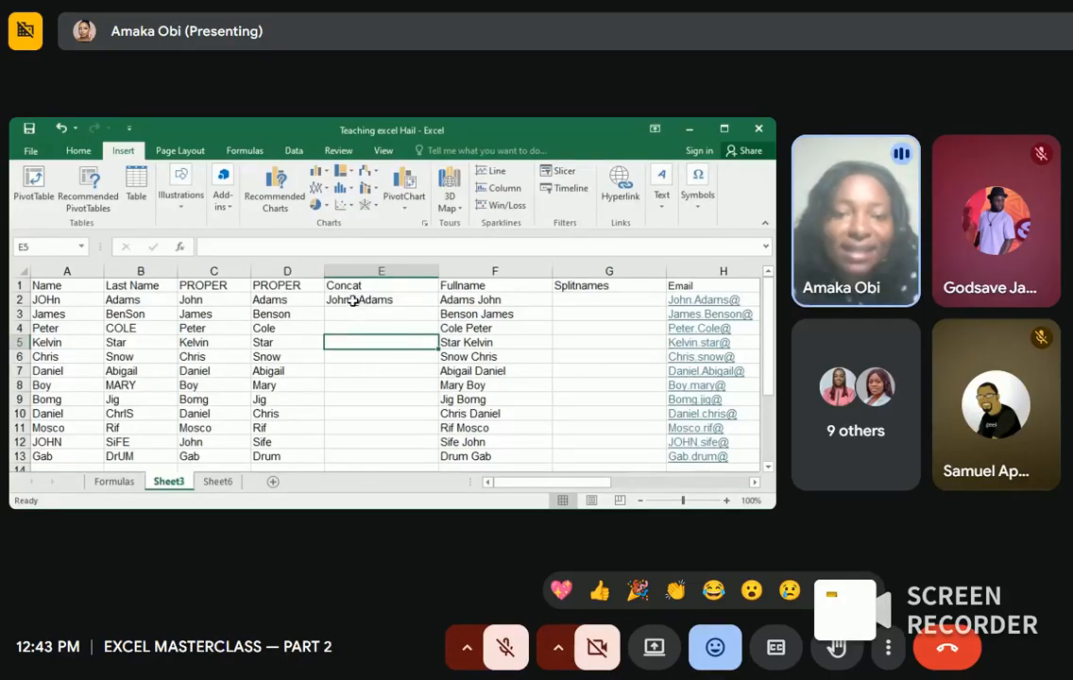
pyautogui.doubleClick(353, 301)
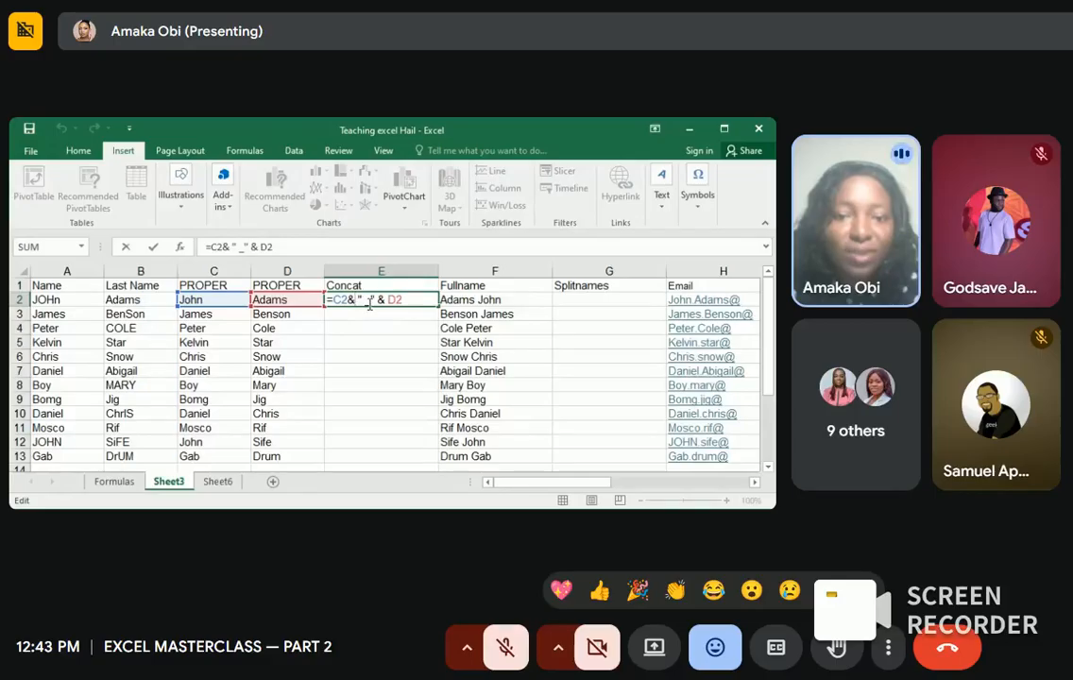
pyautogui.press('BackSpace')
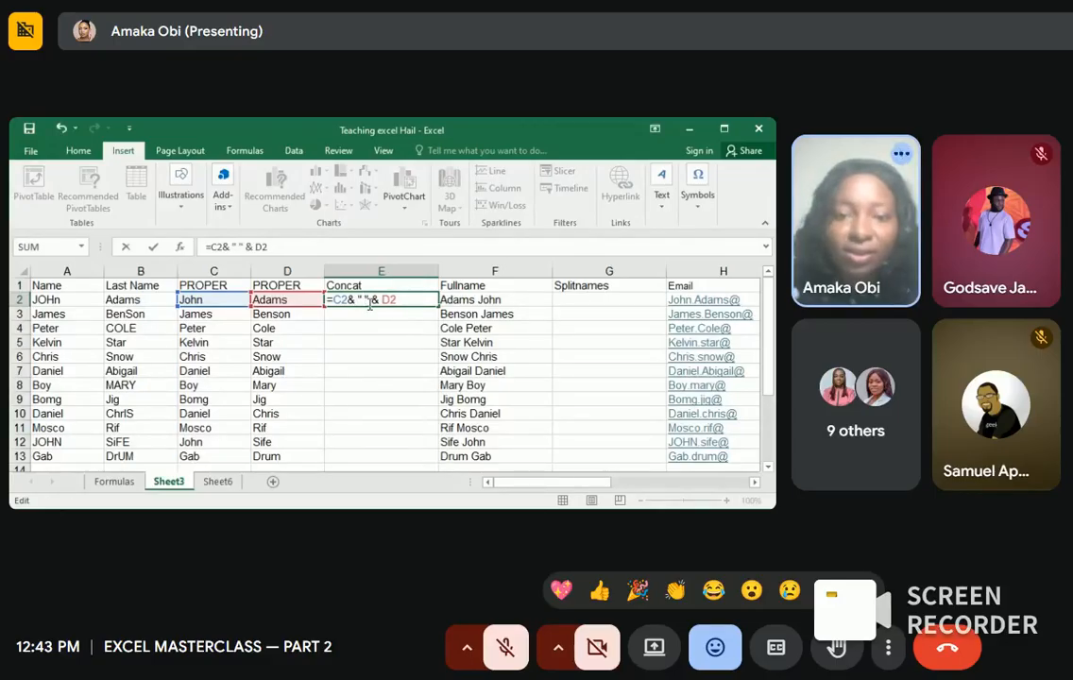
pyautogui.press('Return')
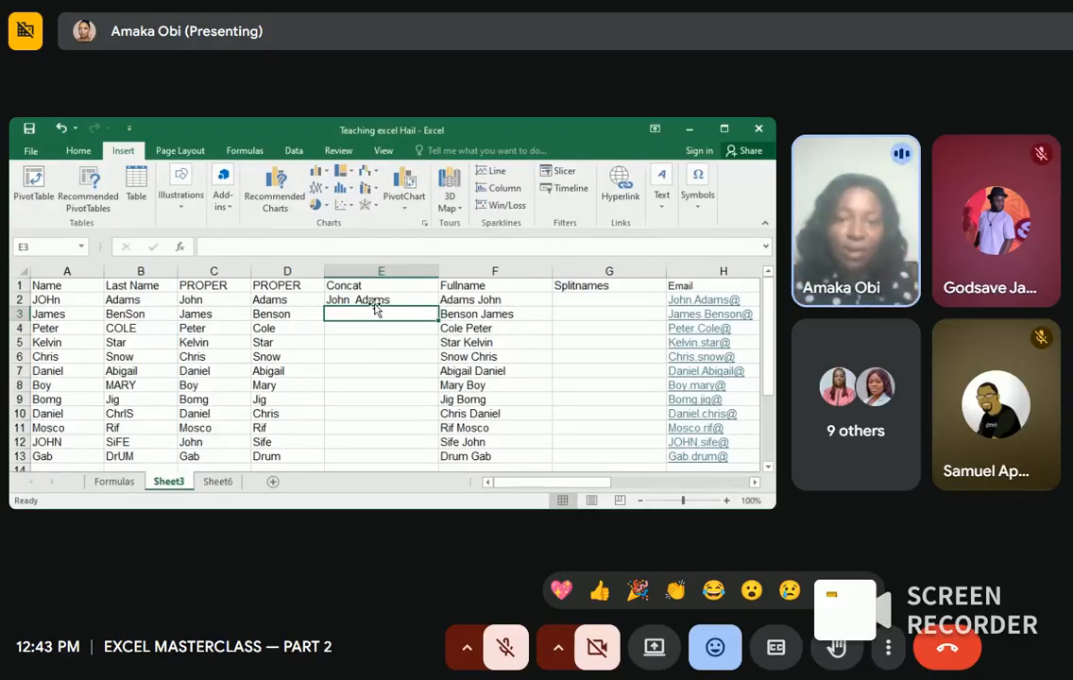
pyautogui.click(377, 301)
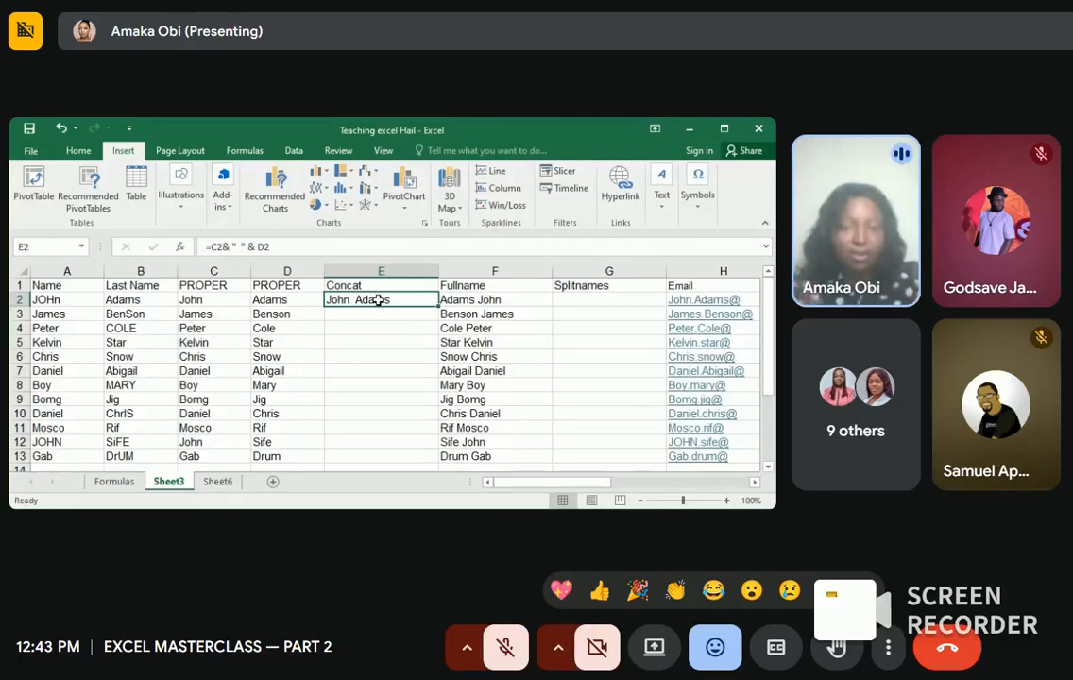
pyautogui.click(352, 314)
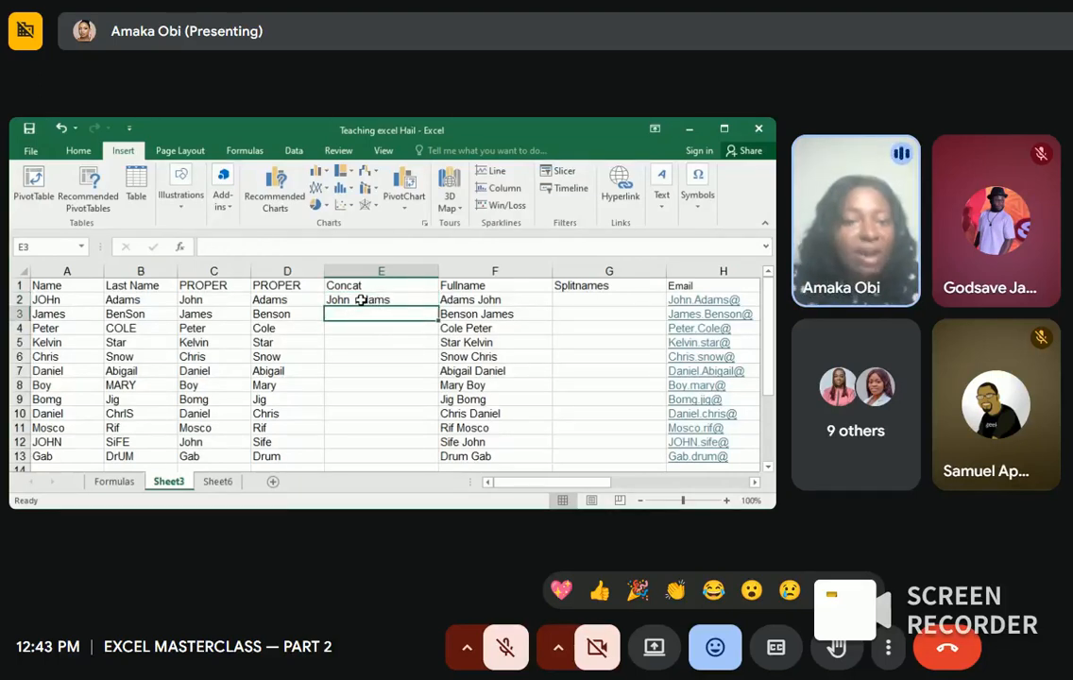
pyautogui.click(361, 300)
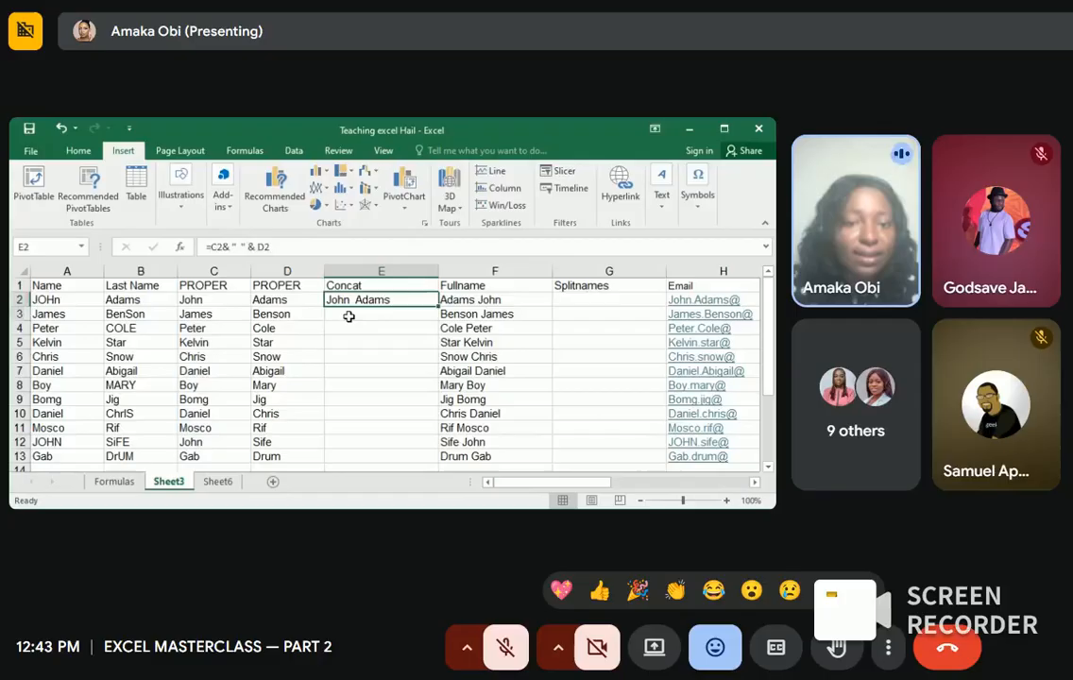
pyautogui.doubleClick(350, 316)
pyautogui.write('=co')
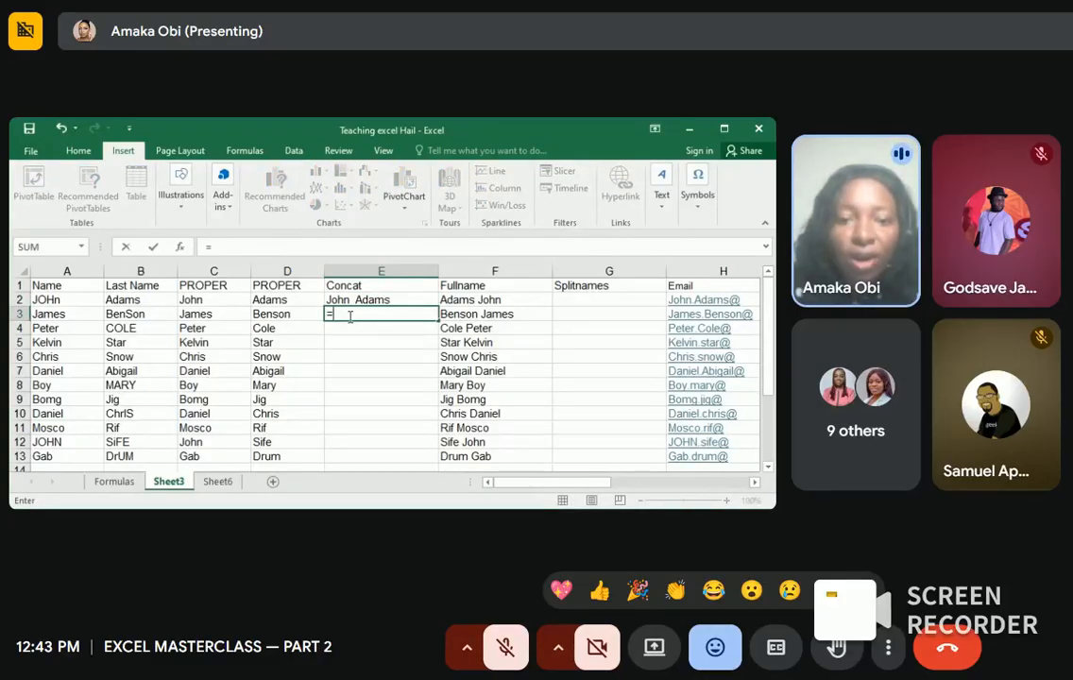
pyautogui.write('ca')
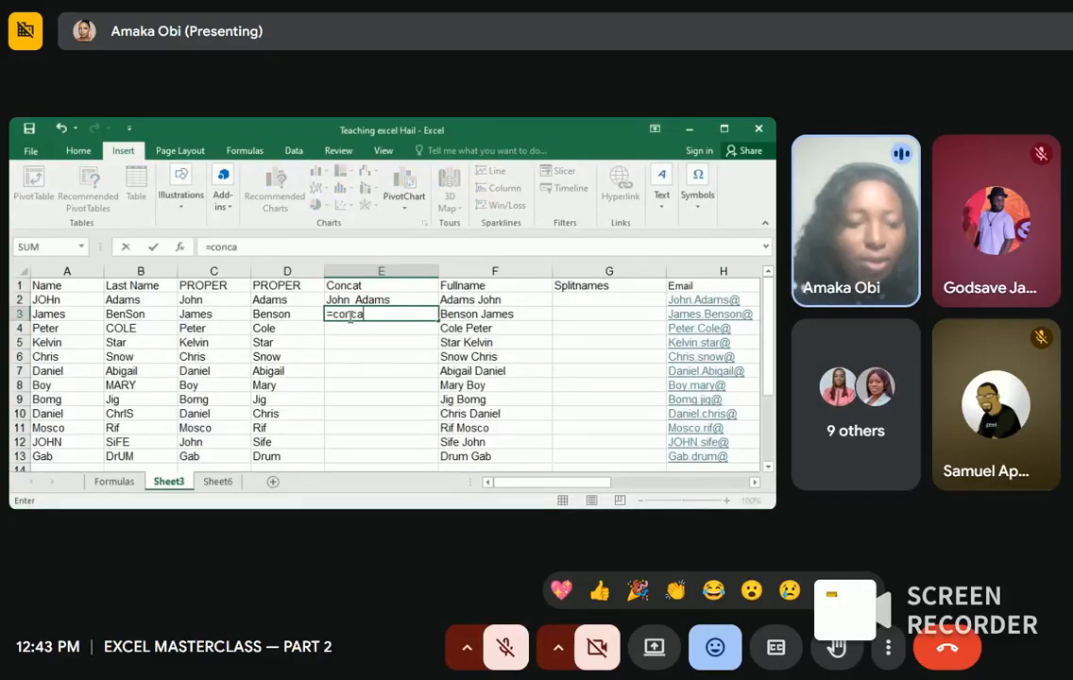
pyautogui.write('t')
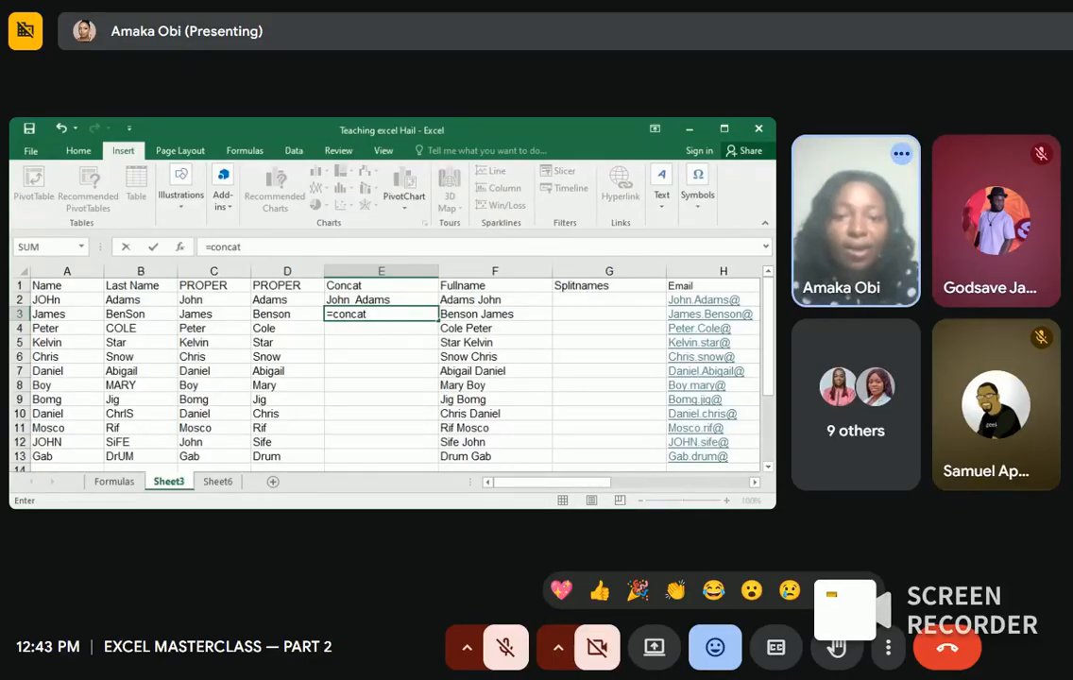
pyautogui.press('Down')
pyautogui.press('Tab')
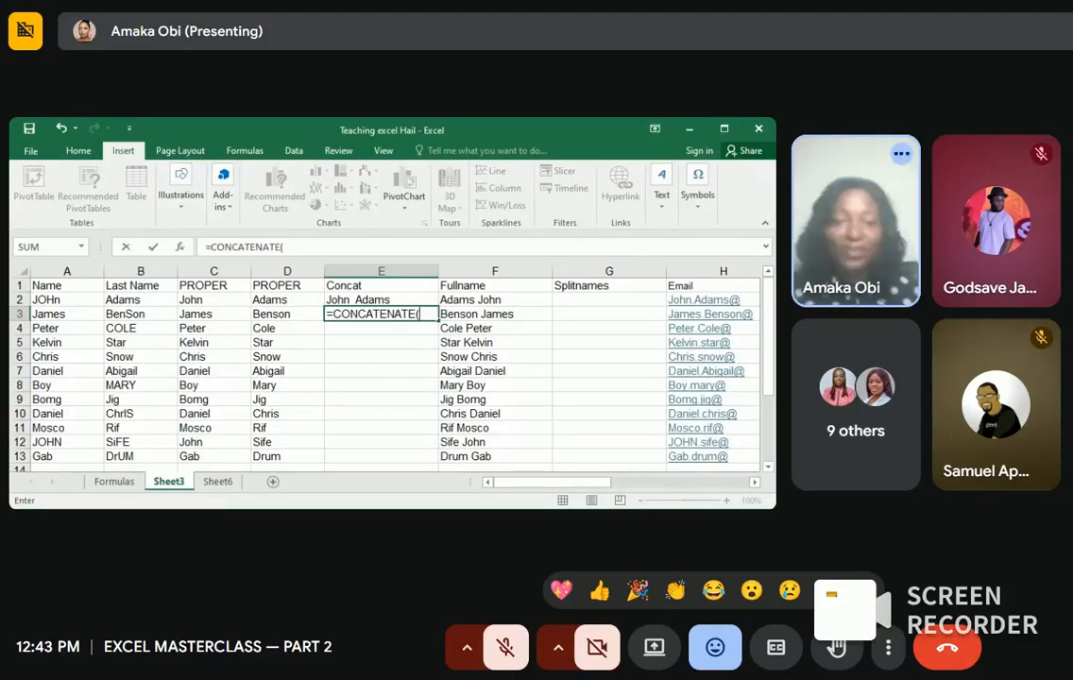
pyautogui.click(223, 314)
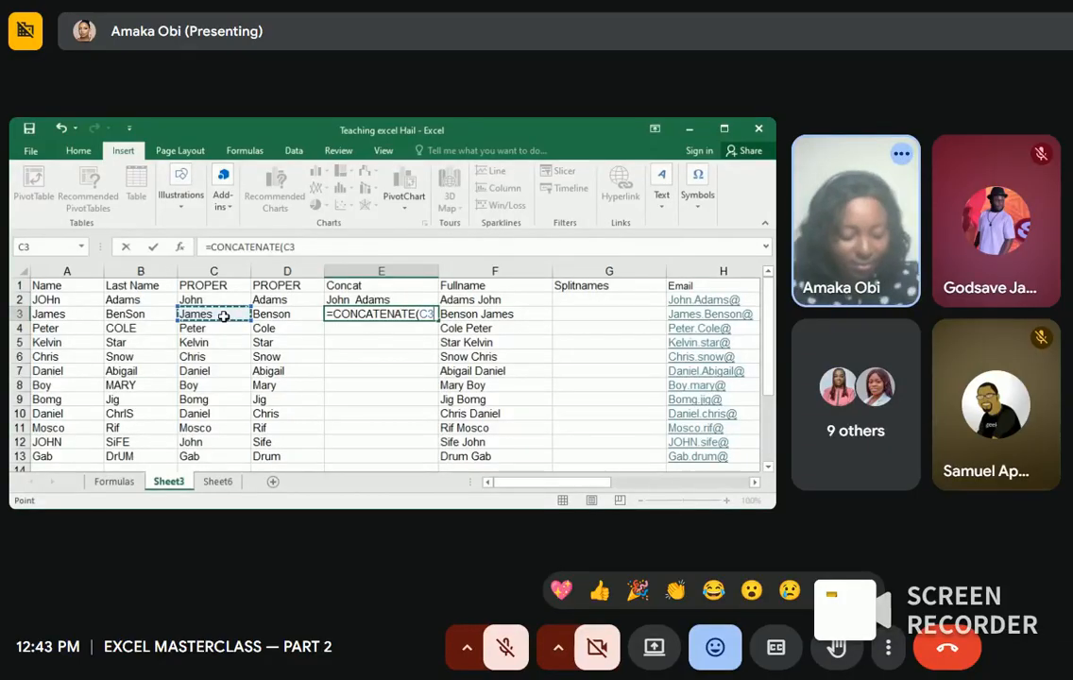
pyautogui.write(',')
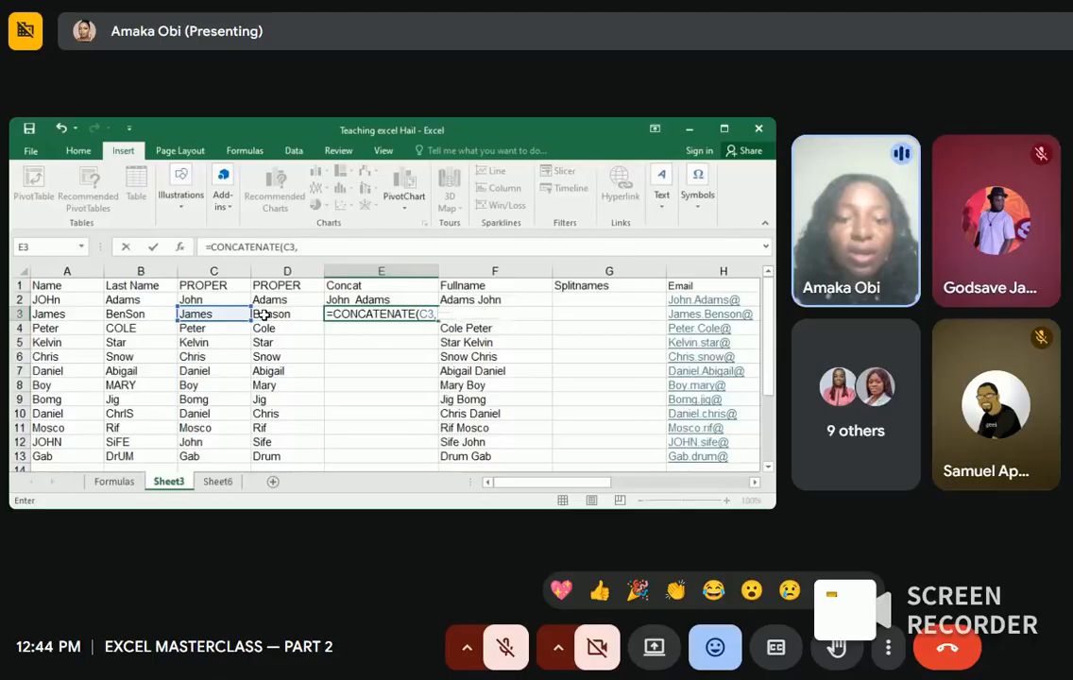
pyautogui.click(266, 314)
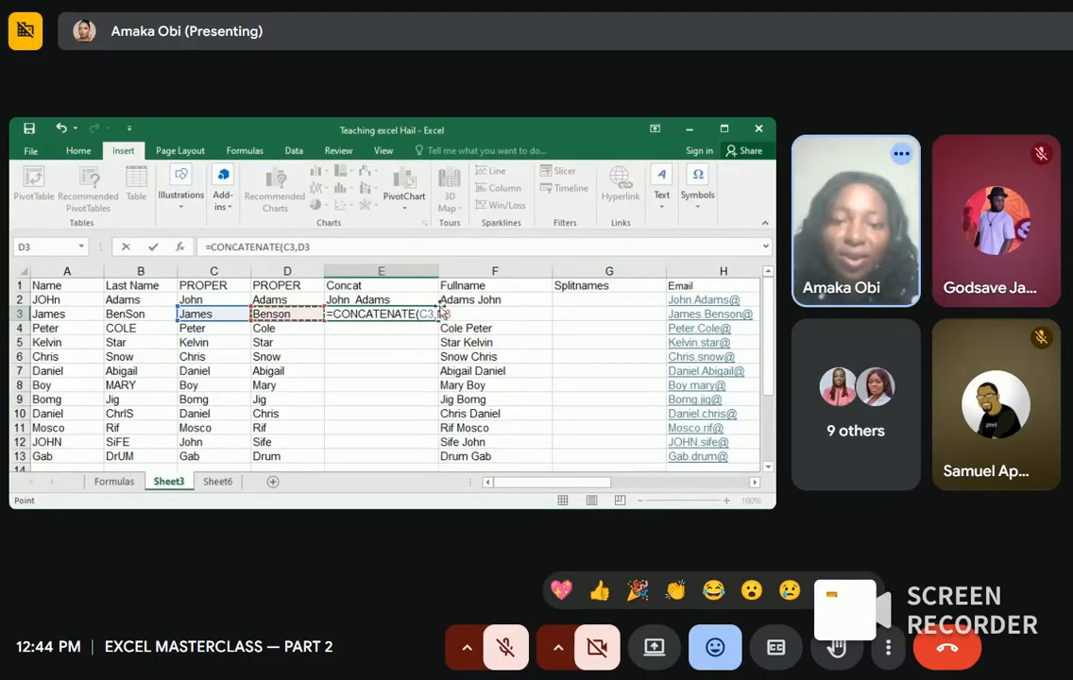
pyautogui.click(437, 314)
pyautogui.write('" ')
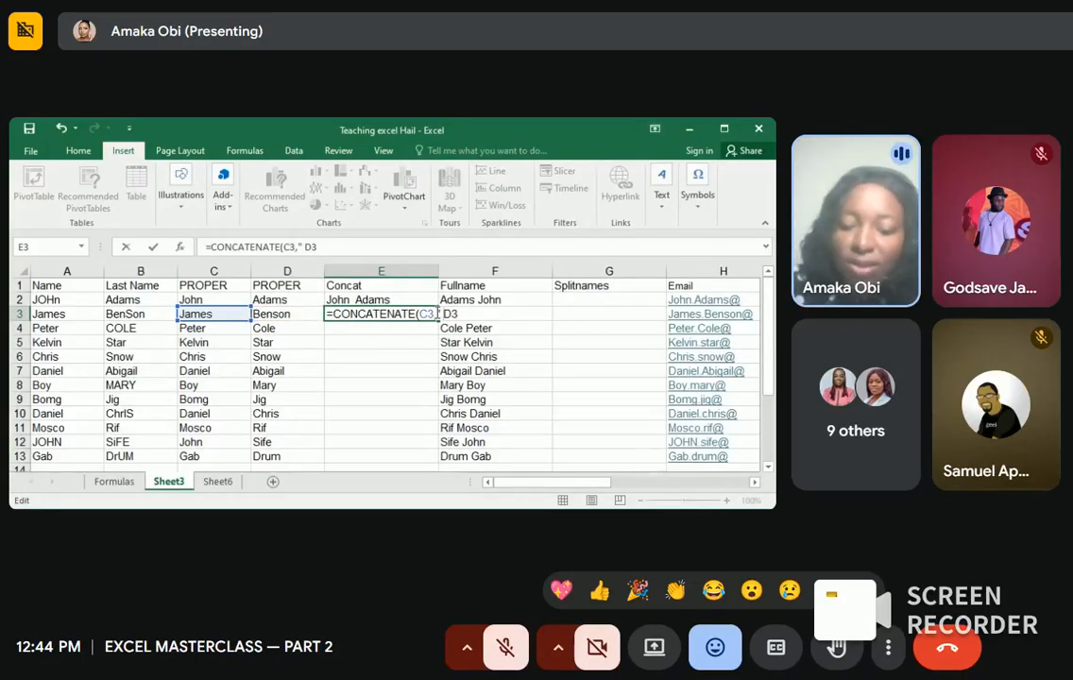
pyautogui.write('",')
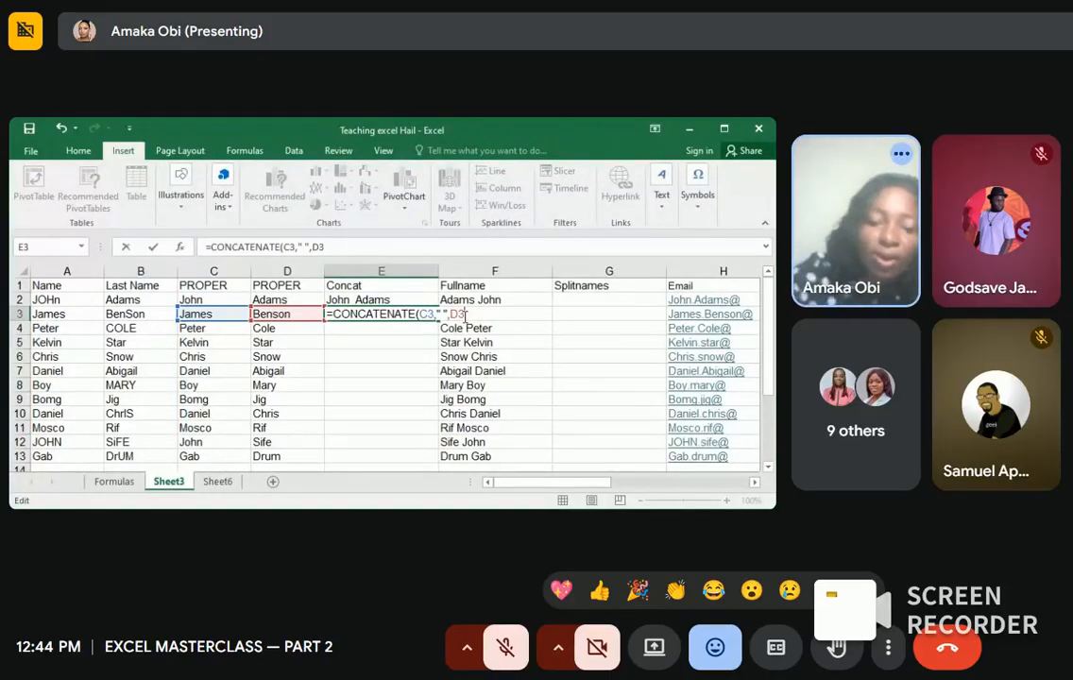
pyautogui.press('Return')
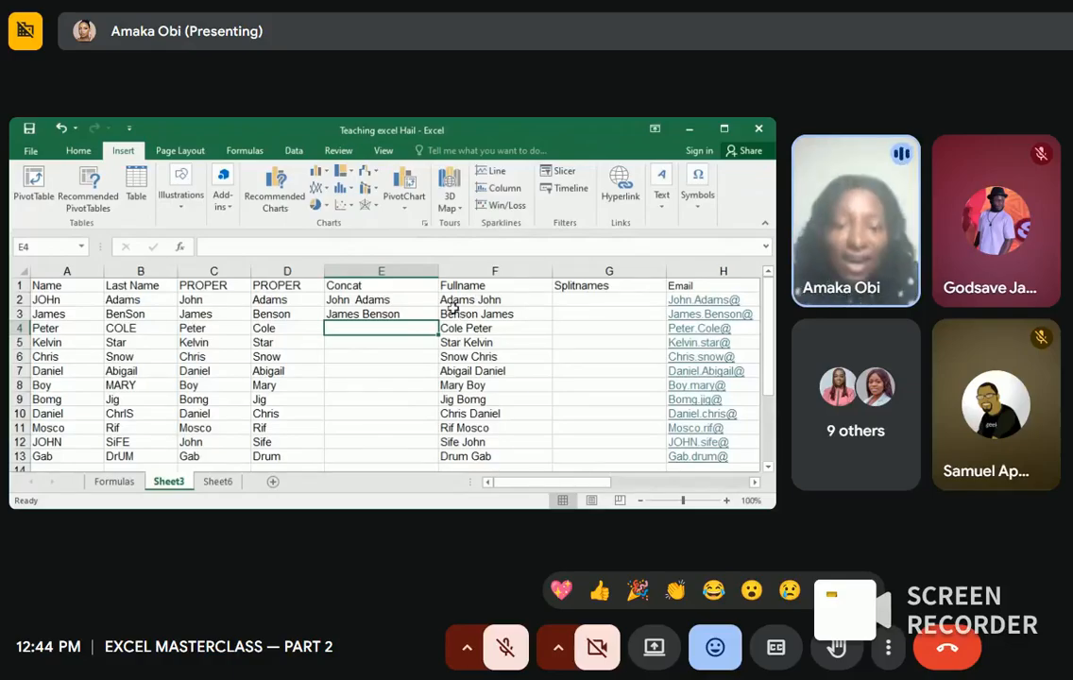
# Step: Clear E3 and fill E2's name-joining formula down through E13
pyautogui.click(427, 312)
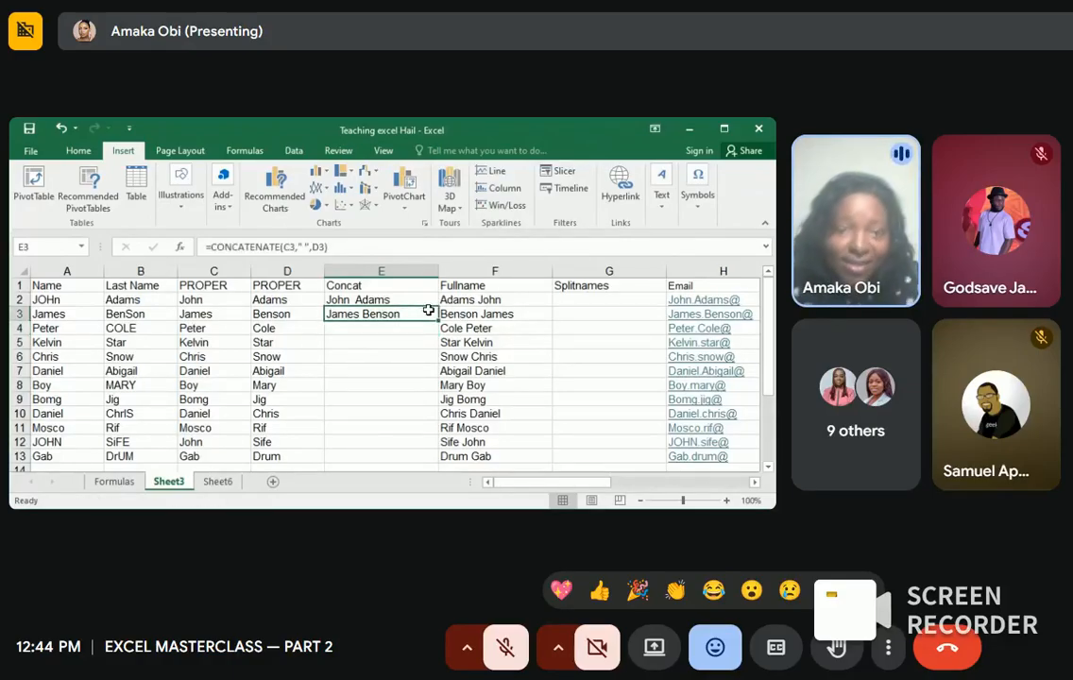
pyautogui.click(417, 300)
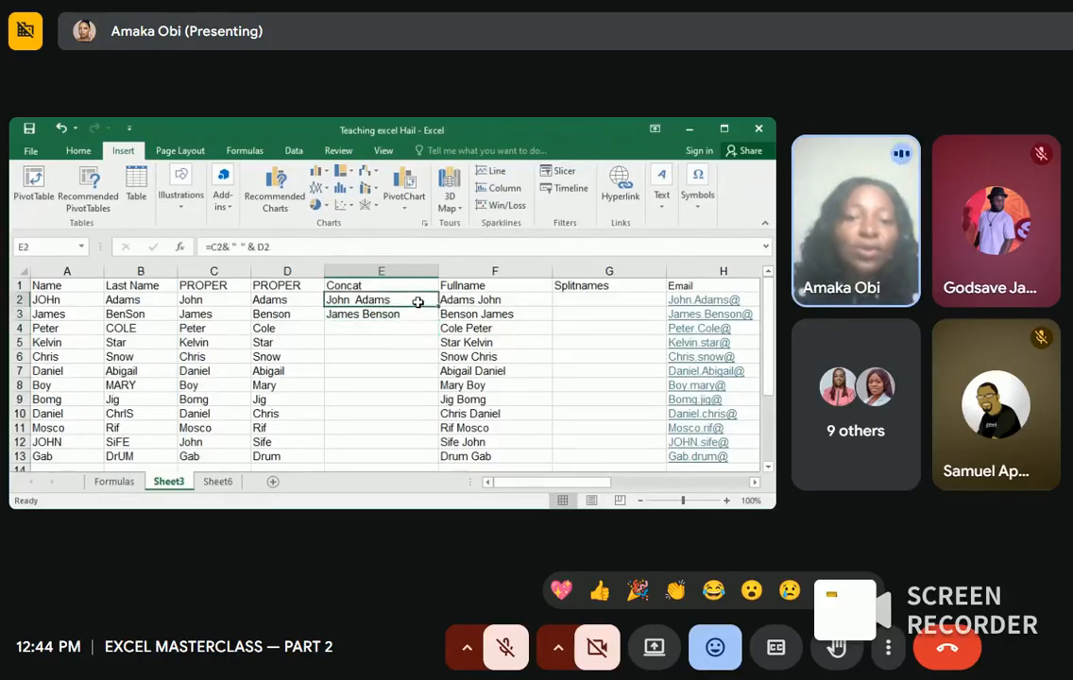
pyautogui.click(413, 313)
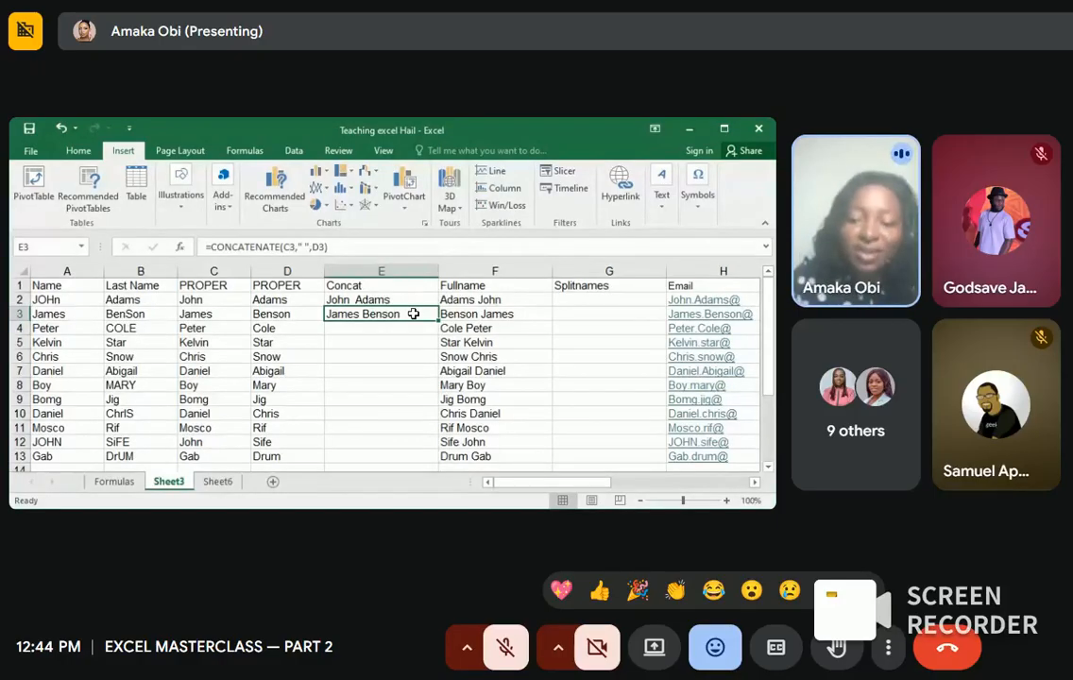
pyautogui.press('Delete')
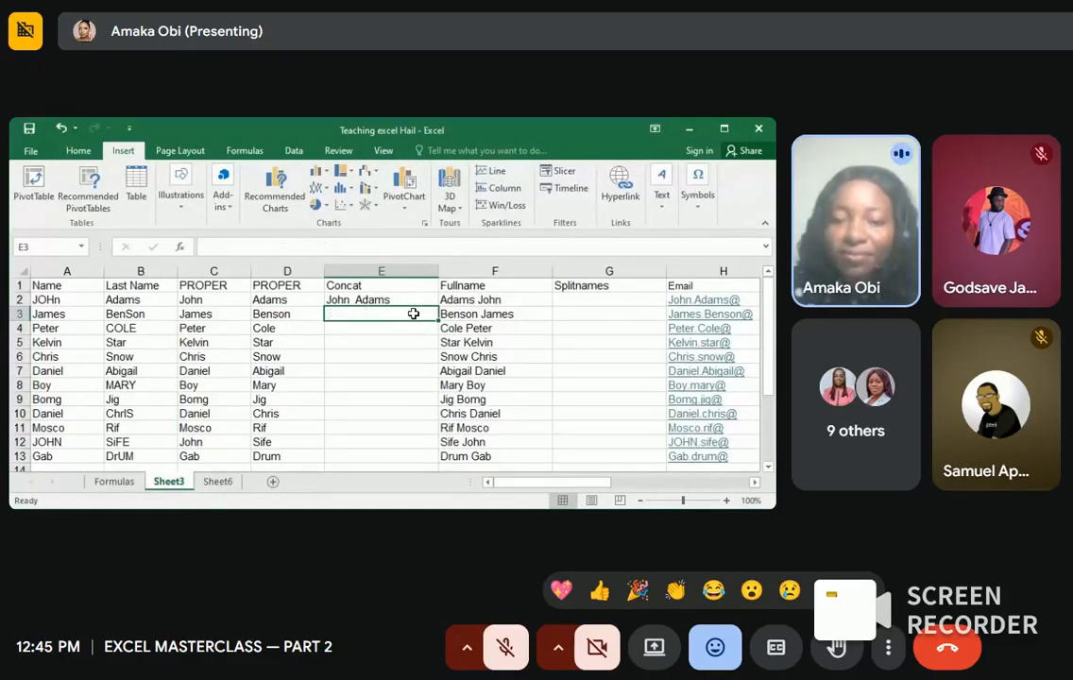
pyautogui.click(422, 300)
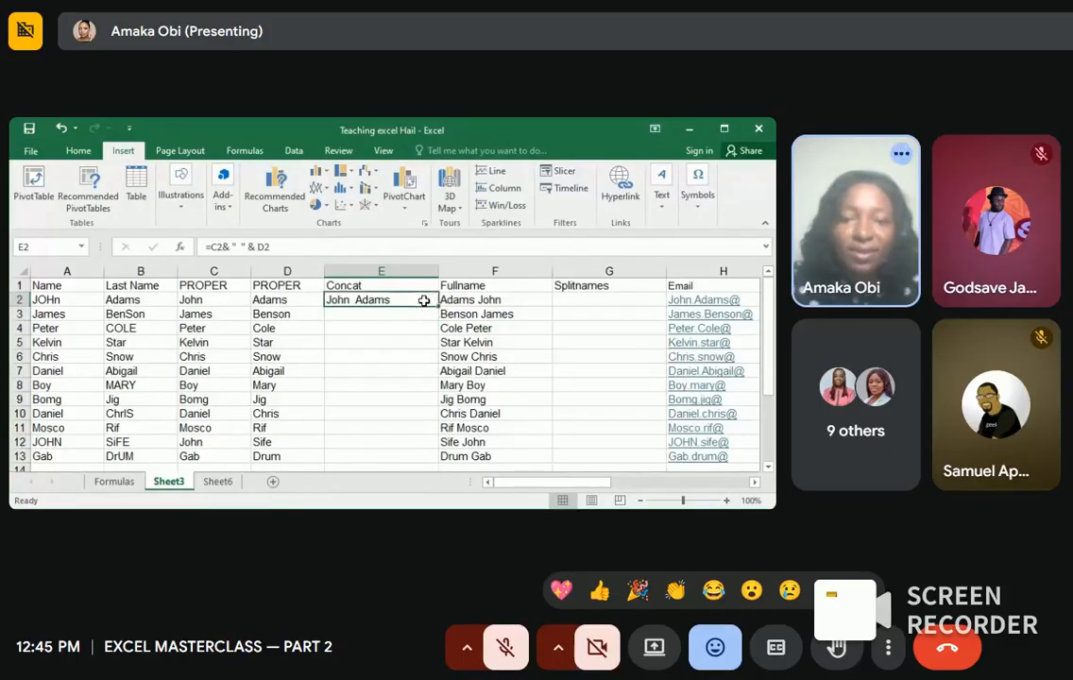
pyautogui.moveTo(438, 304); pyautogui.dragTo(428, 460)
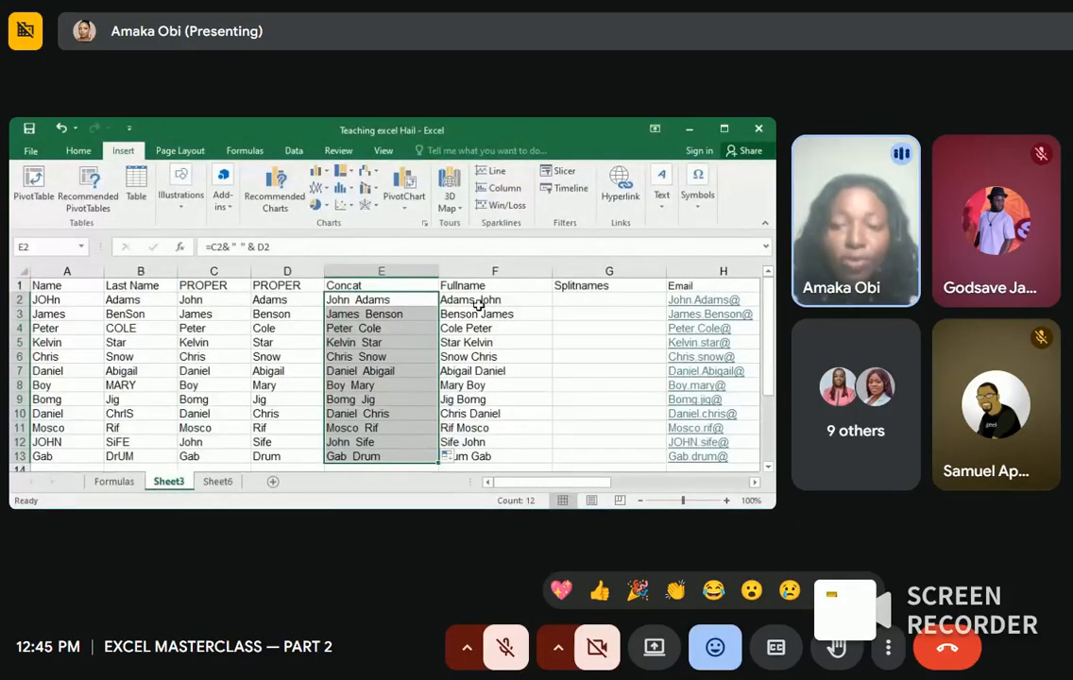
# Step: Dismiss the accidental move warning, select the Fullname entries F2:F13, and show the Data tools
pyautogui.click(479, 302)
pyautogui.moveTo(480, 321)
pyautogui.mouseDown()
pyautogui.moveTo(484, 388)
pyautogui.moveTo(487, 323)
pyautogui.mouseUp()
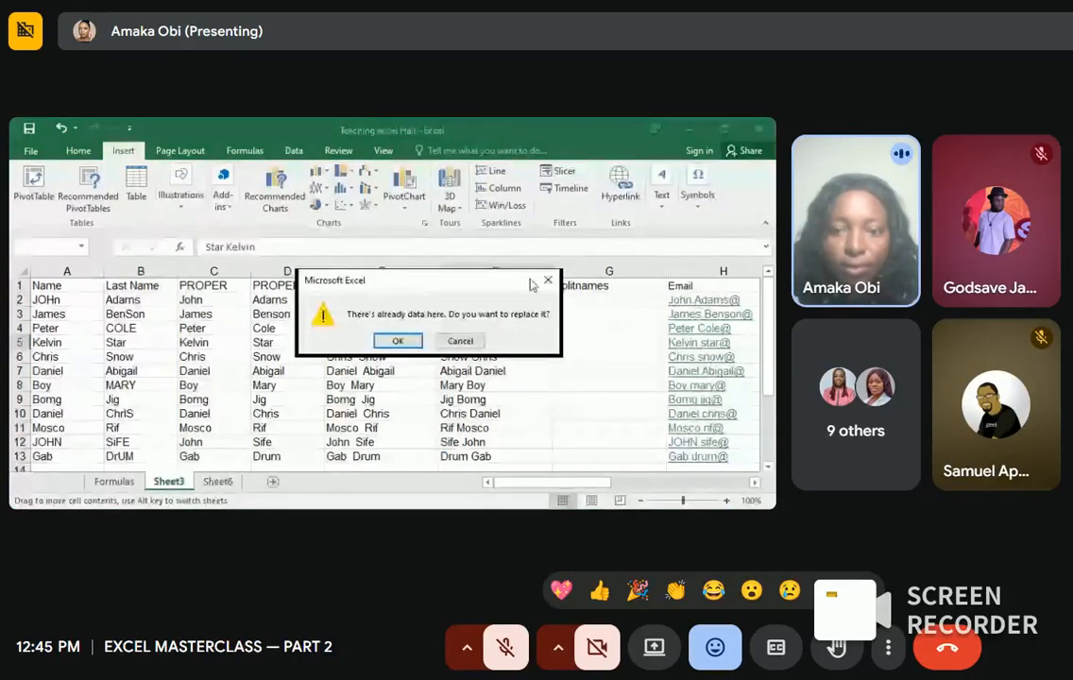
pyautogui.click(546, 281)
pyautogui.moveTo(480, 300); pyautogui.dragTo(482, 455)
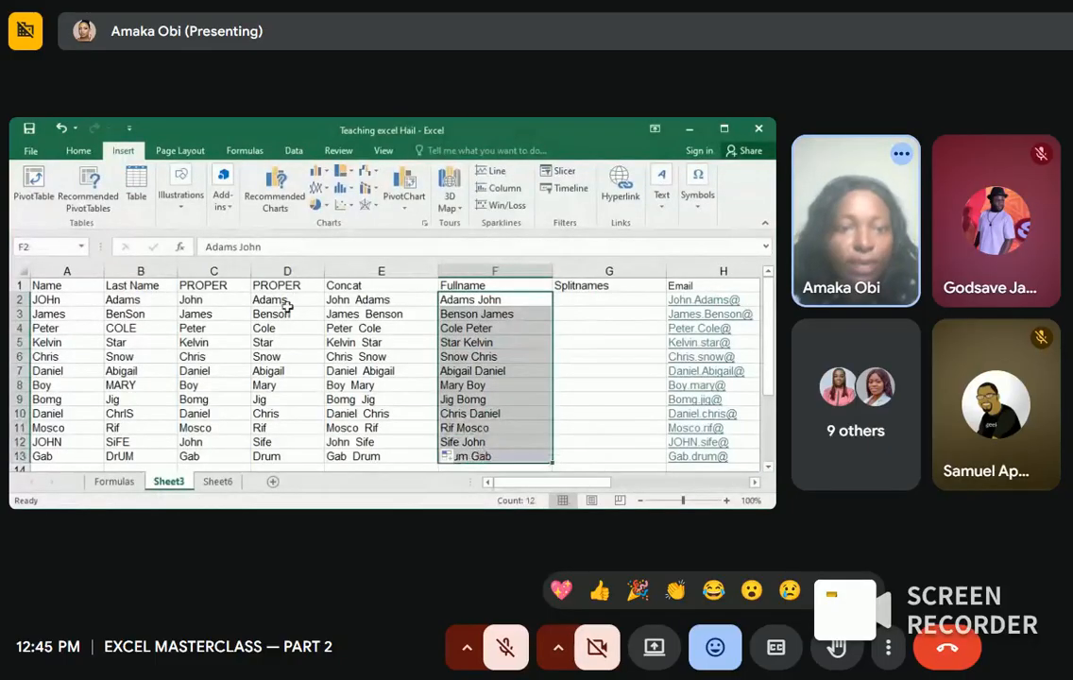
pyautogui.click(283, 151)
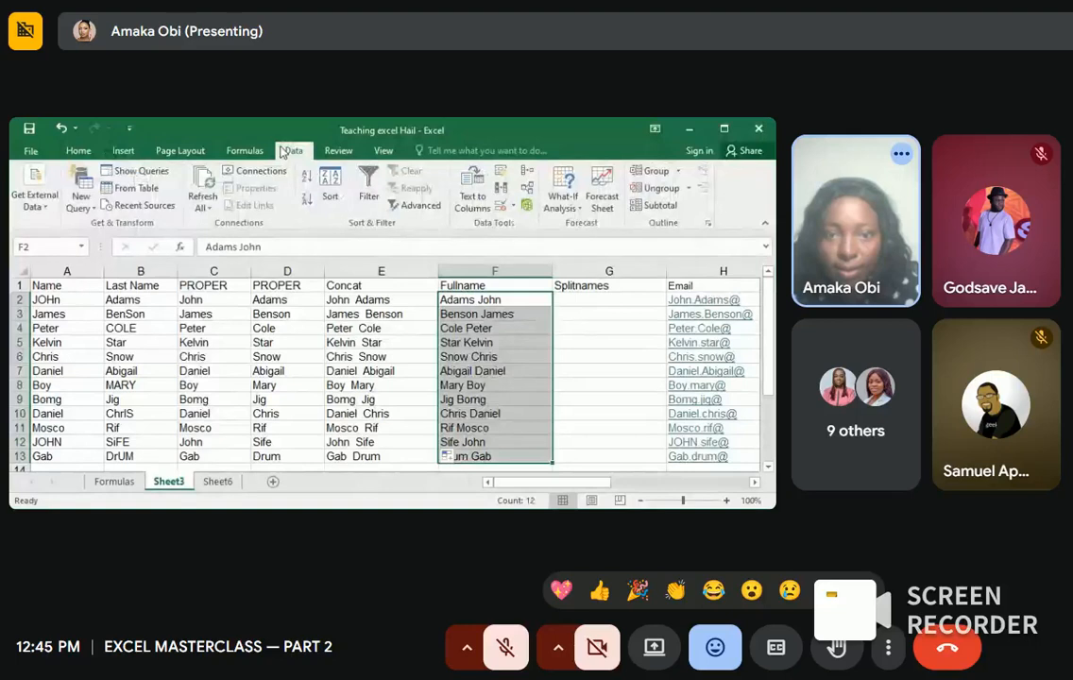
pyautogui.click(475, 200)
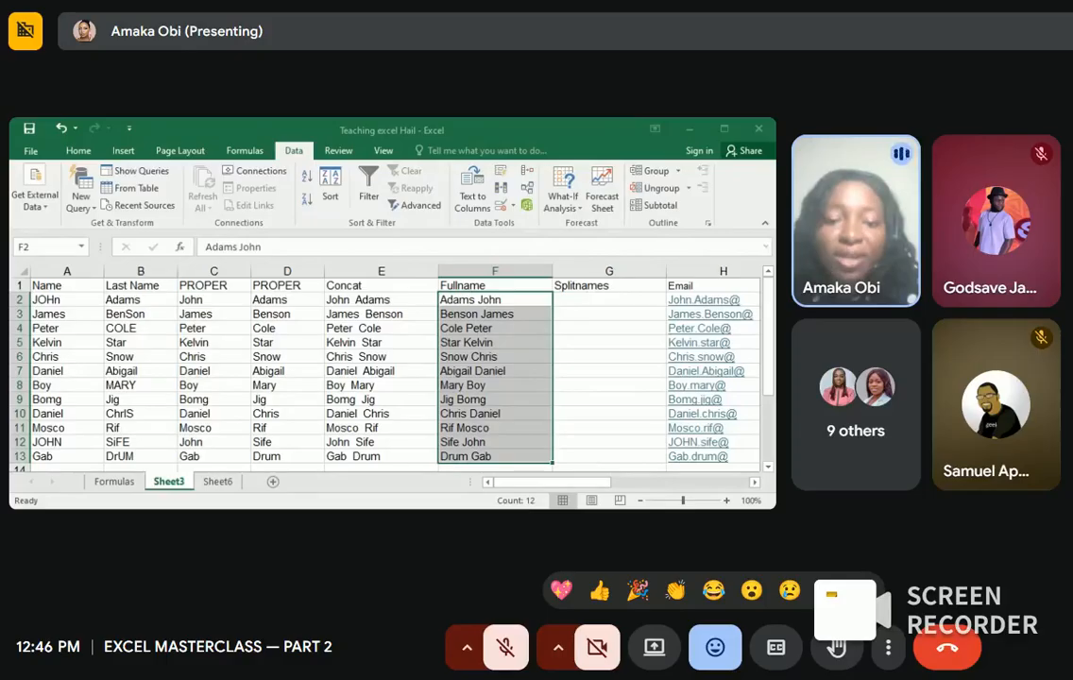
pyautogui.hotkey('alt', 'Tab')
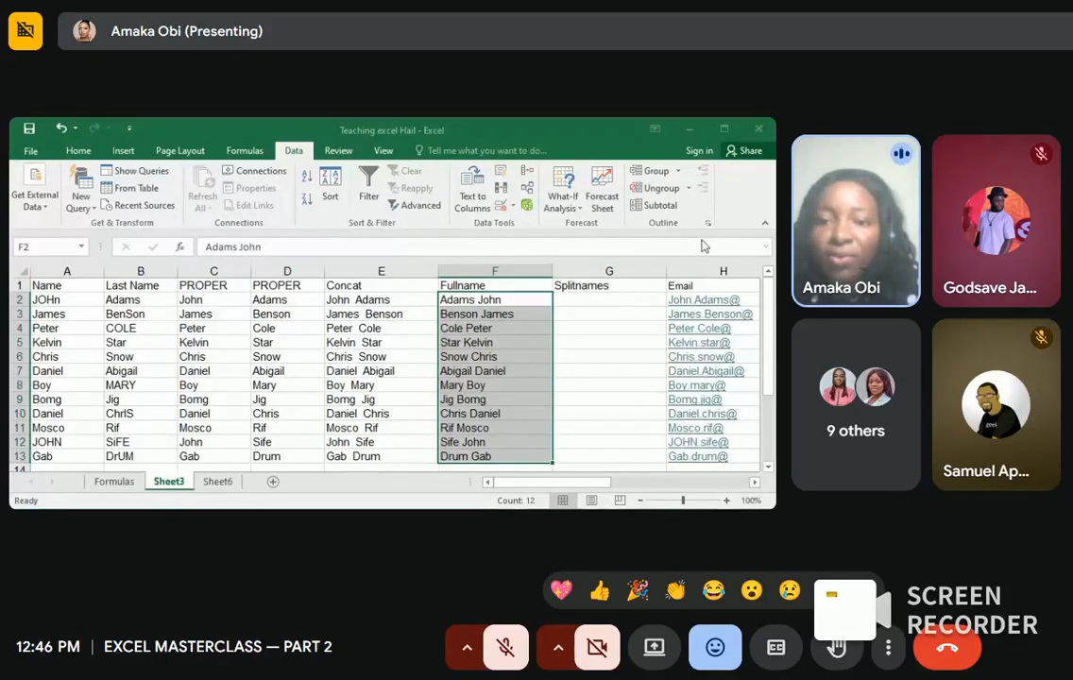
pyautogui.click(579, 344)
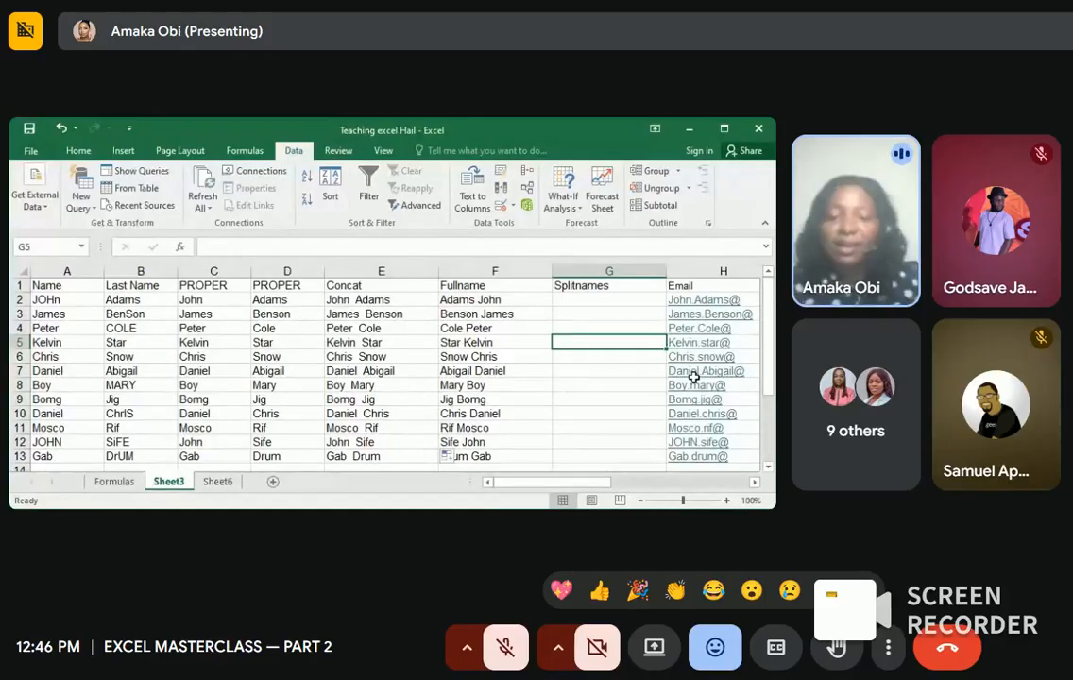
# Step: Insert a blank column before Splitnames, then select the full names under Fullname
pyautogui.click(655, 271)
pyautogui.rightClick(655, 273)
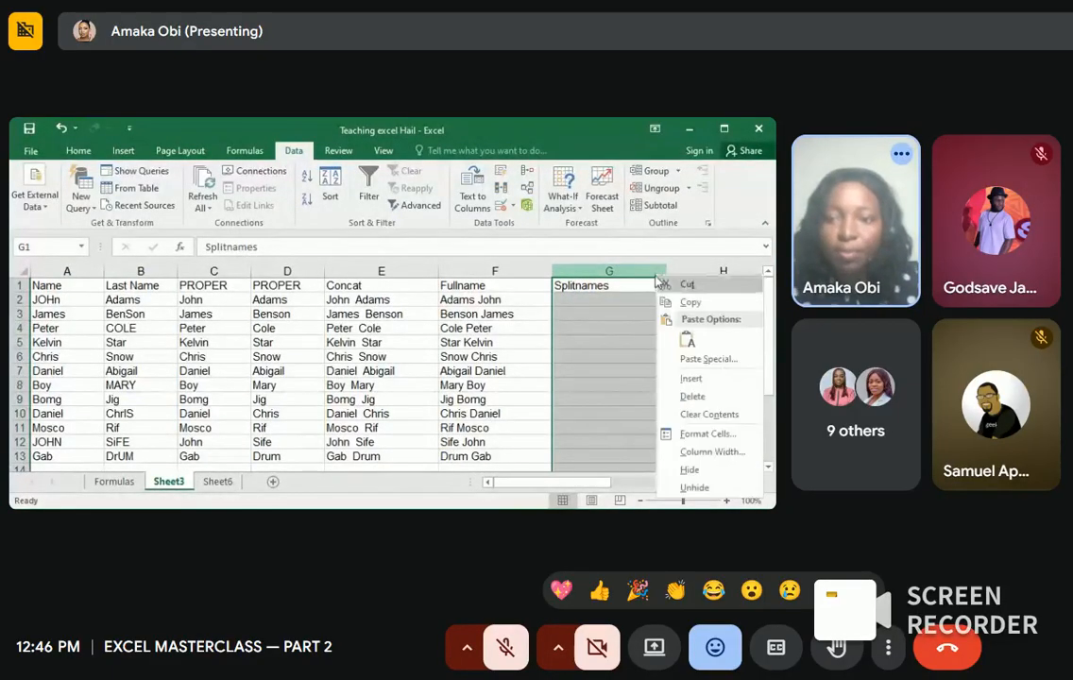
pyautogui.click(687, 379)
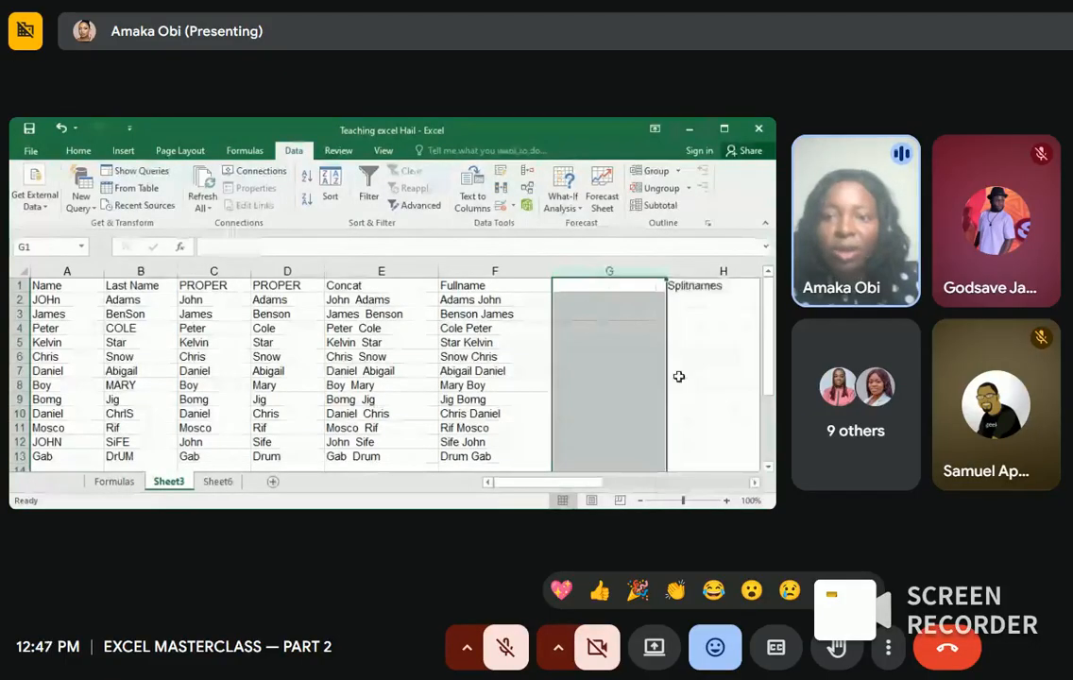
pyautogui.click(508, 289)
pyautogui.moveTo(492, 299); pyautogui.dragTo(487, 452)
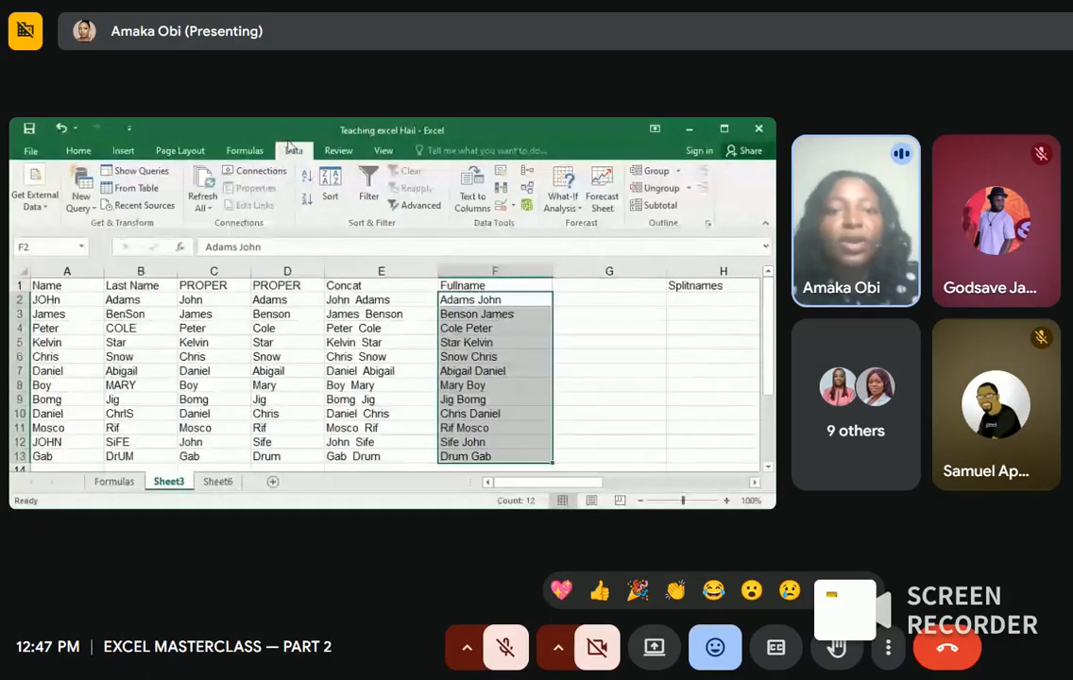
pyautogui.click(470, 194)
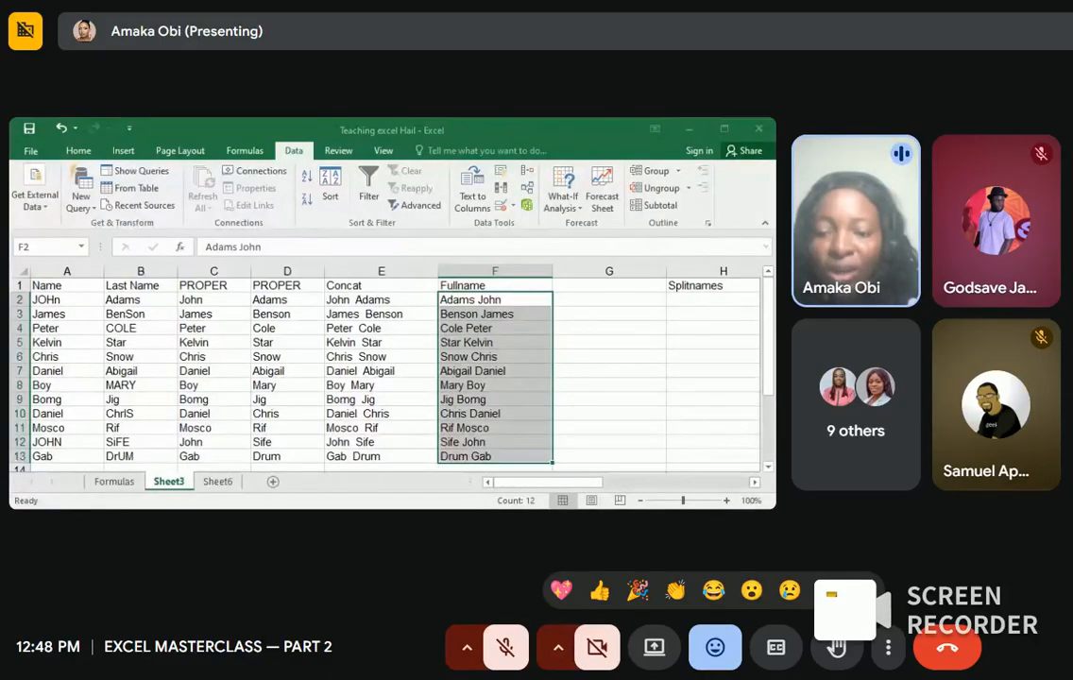
pyautogui.press('Return')
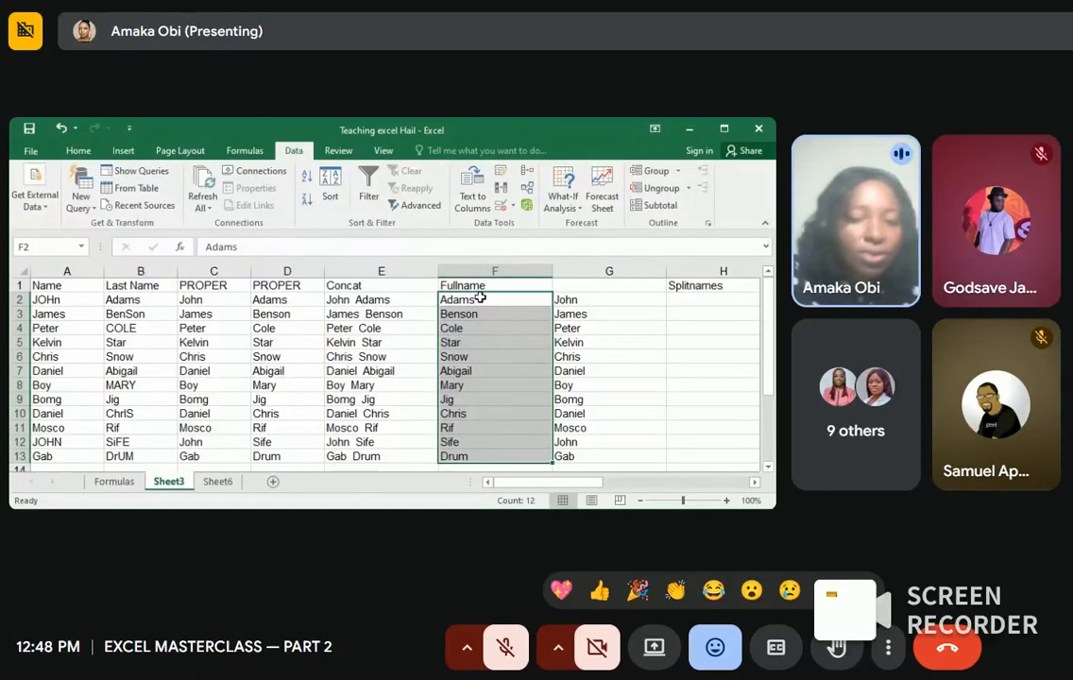
pyautogui.hotkey('ctrl', 'z')
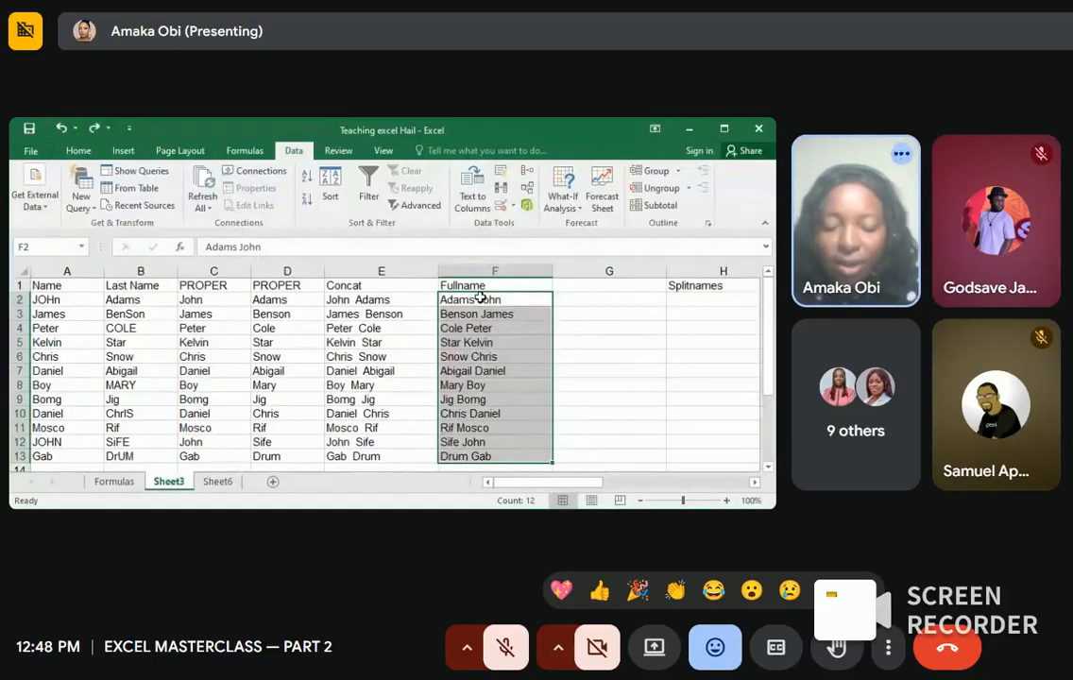
# Step: Open the Text to Columns wizard for the selected names and choose a destination cell
pyautogui.rightClick(480, 299)
pyautogui.press('Escape')
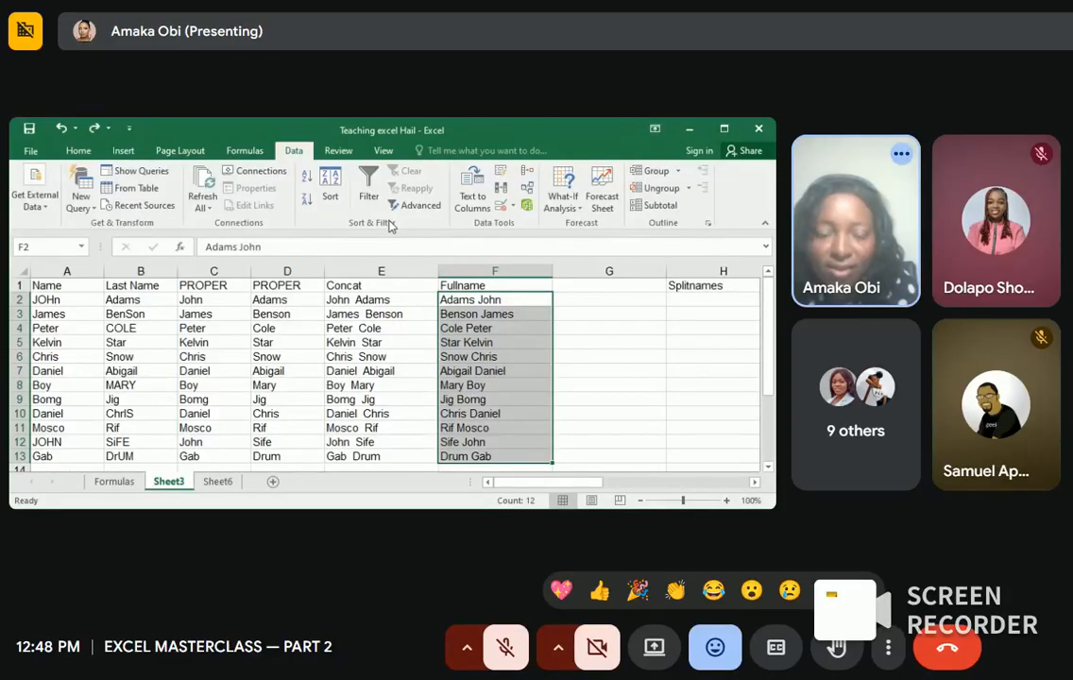
pyautogui.click(466, 194)
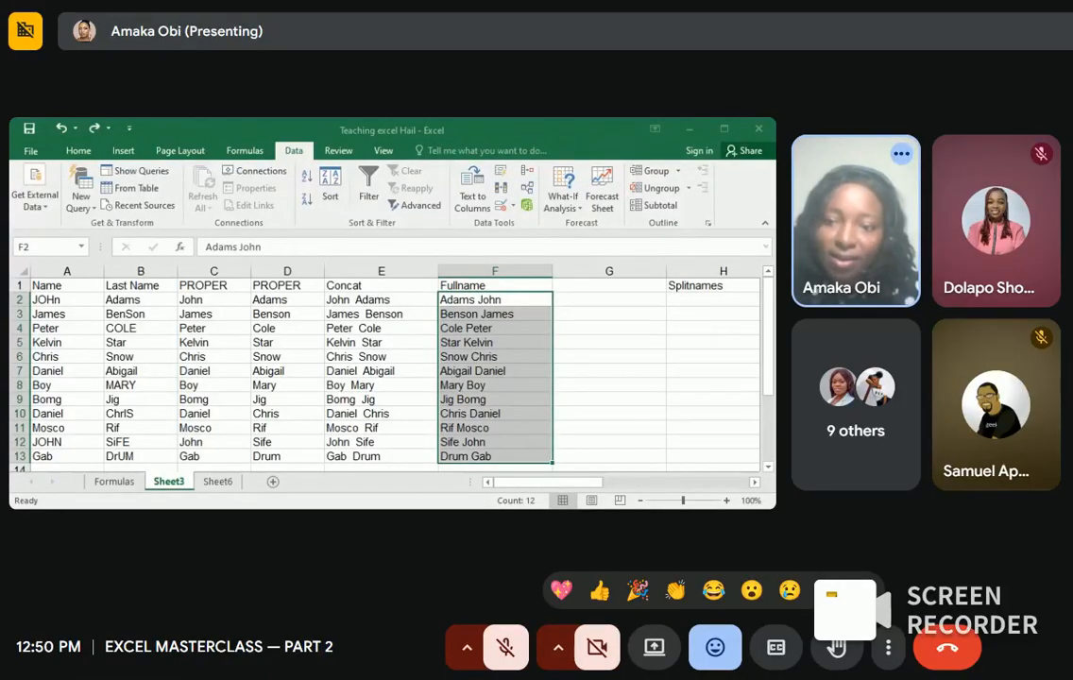
pyautogui.click(698, 358)
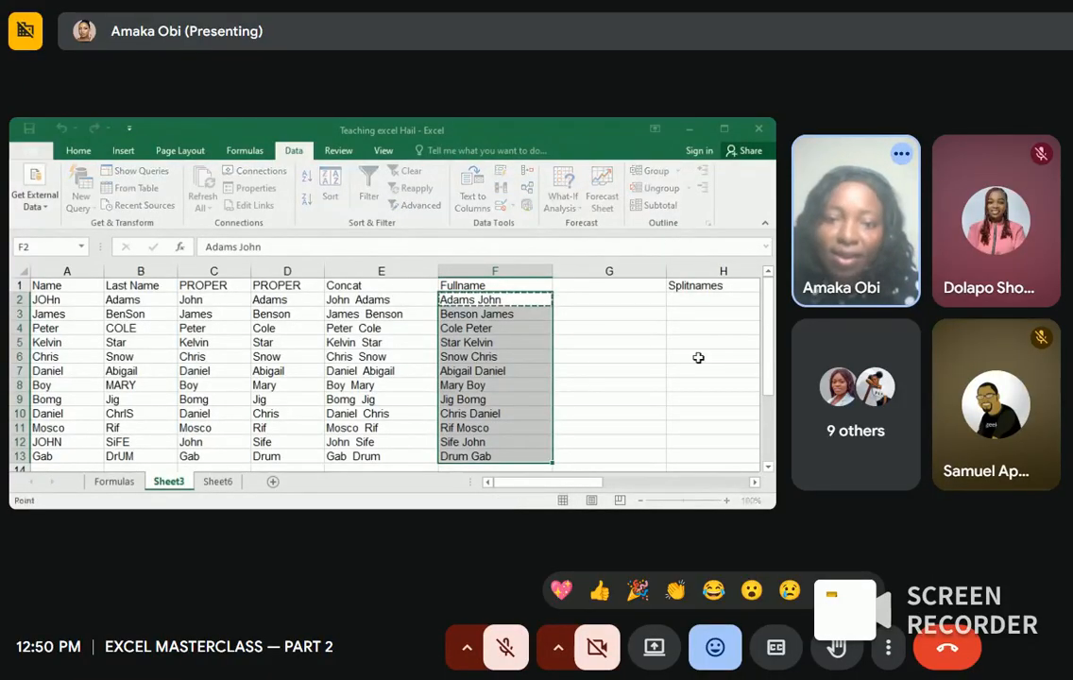
# Step: Split the full names into last names in F2:F13 and first names in G2:G13
pyautogui.click(465, 314)
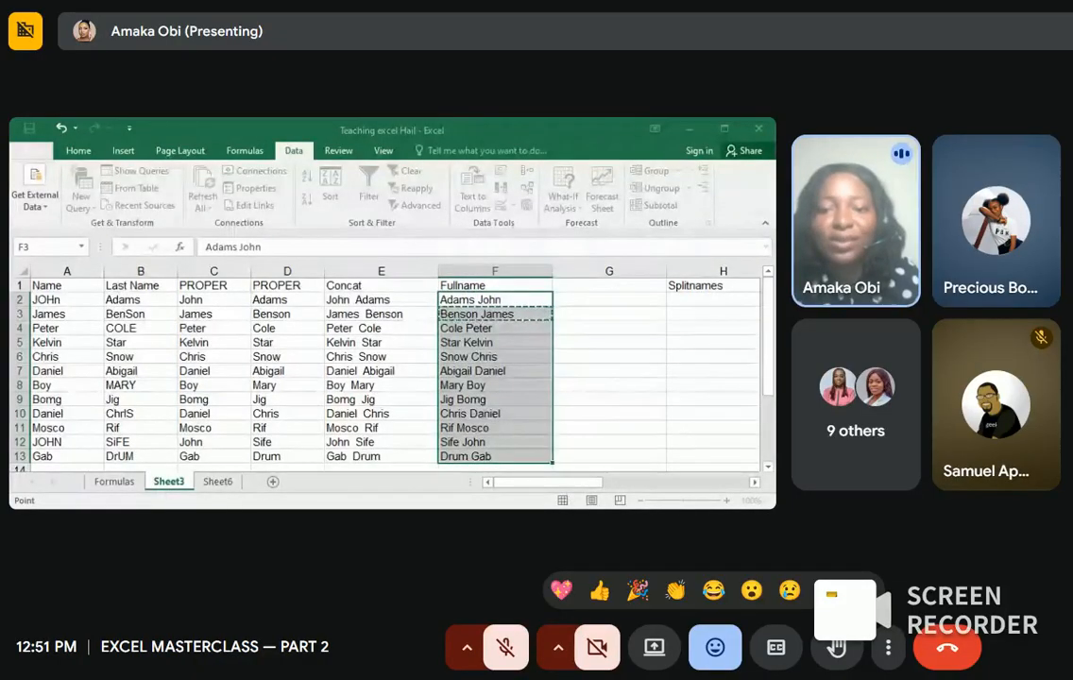
pyautogui.hotkey('ctrl', 'd')
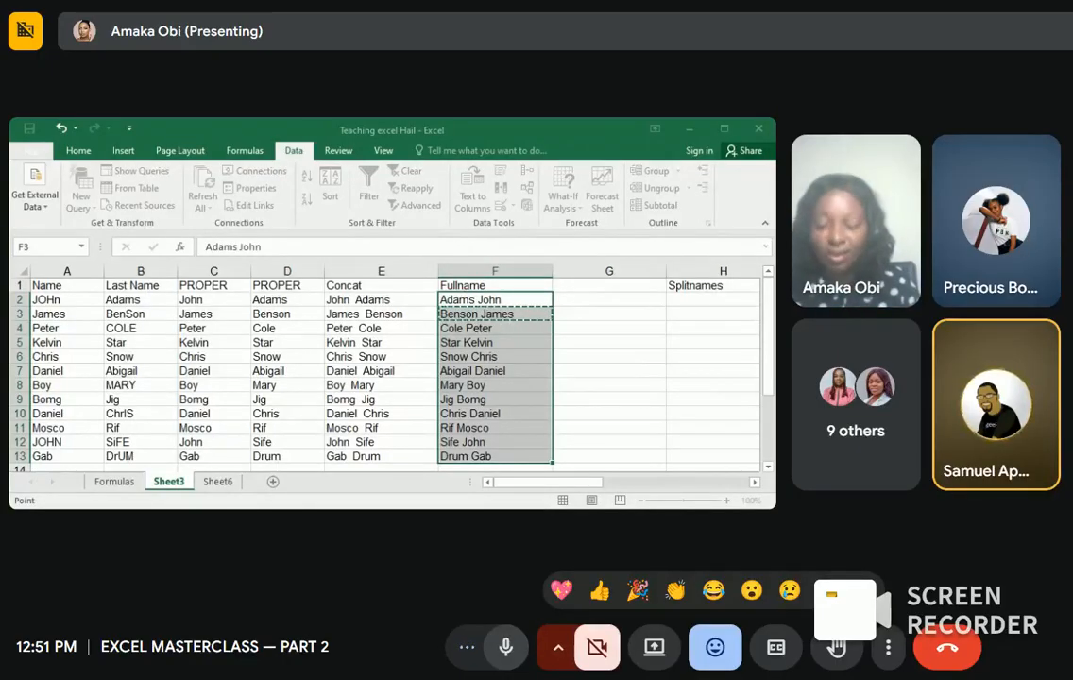
pyautogui.hotkey('ctrl', 'd')
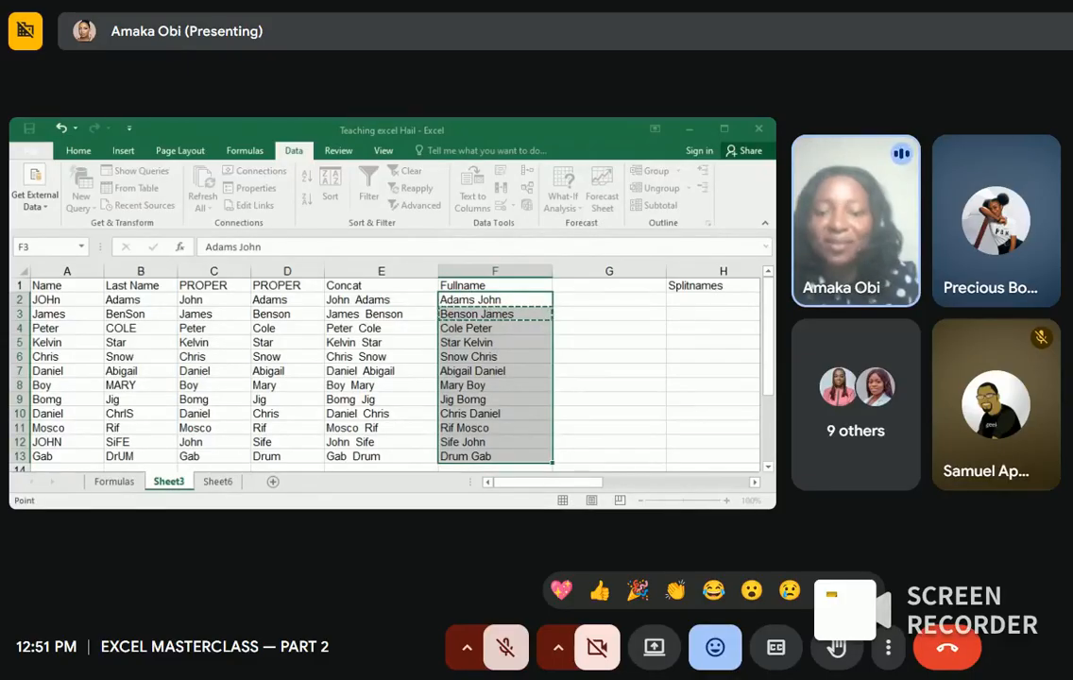
pyautogui.press('Return')
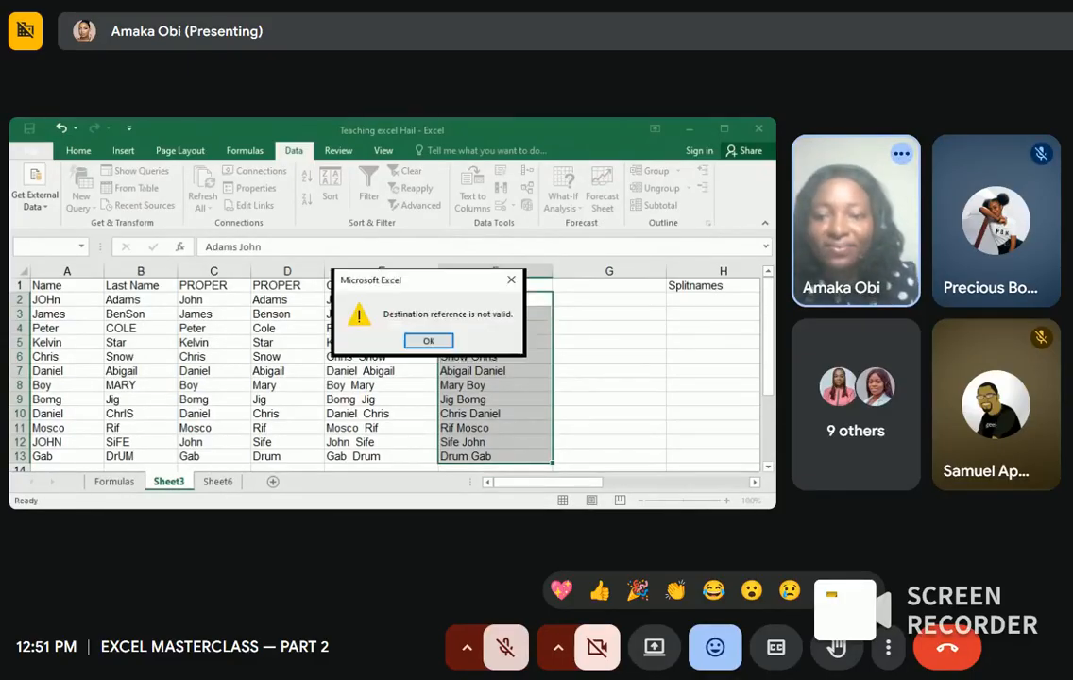
pyautogui.click(511, 281)
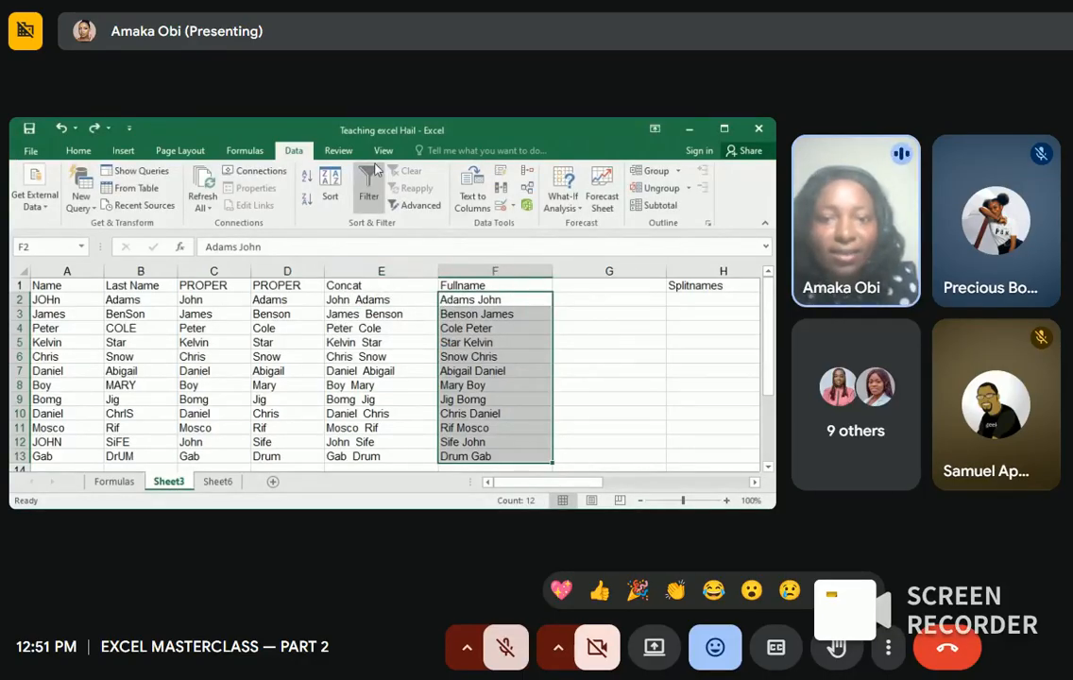
pyautogui.click(471, 195)
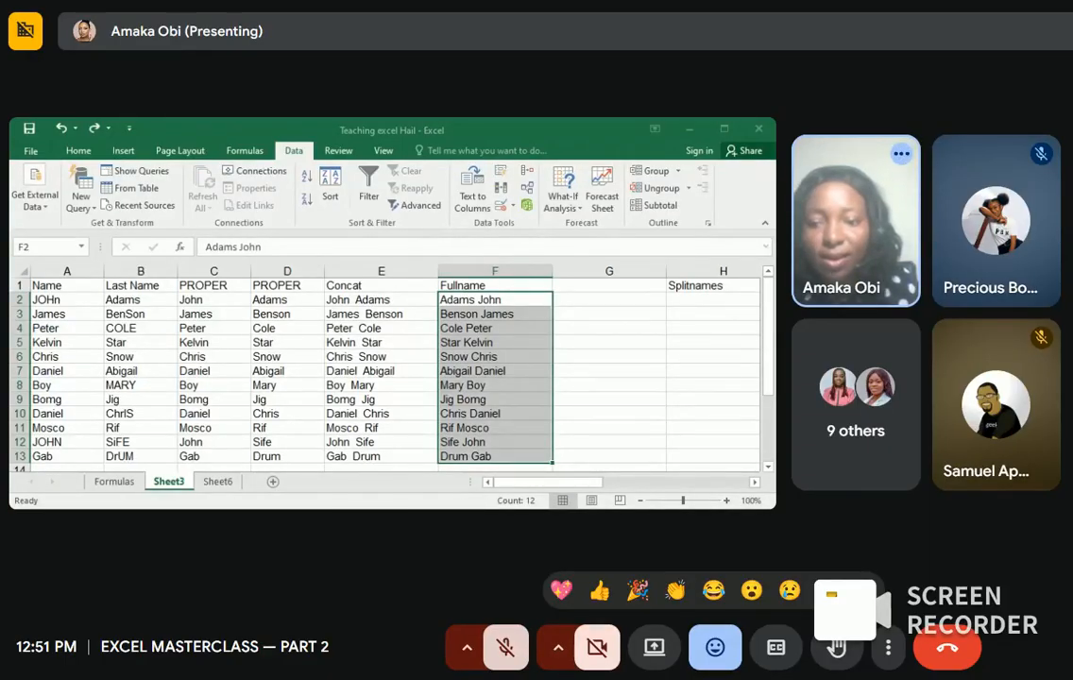
pyautogui.click(653, 490)
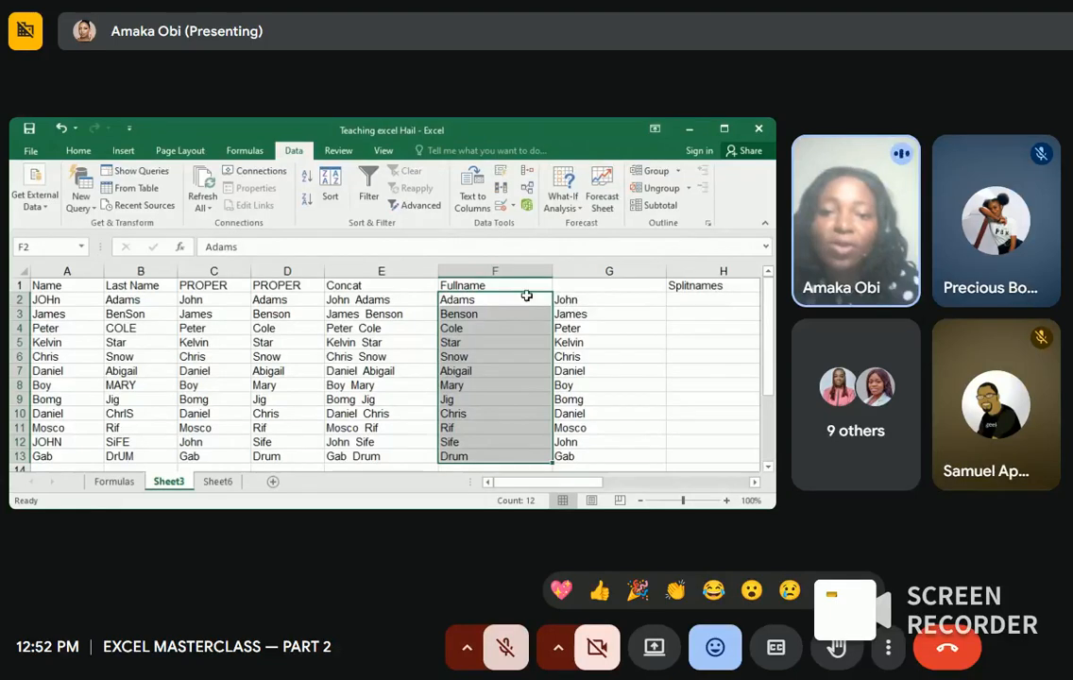
# Step: Change the F1 heading from Fullname to Firstname
pyautogui.click(516, 288)
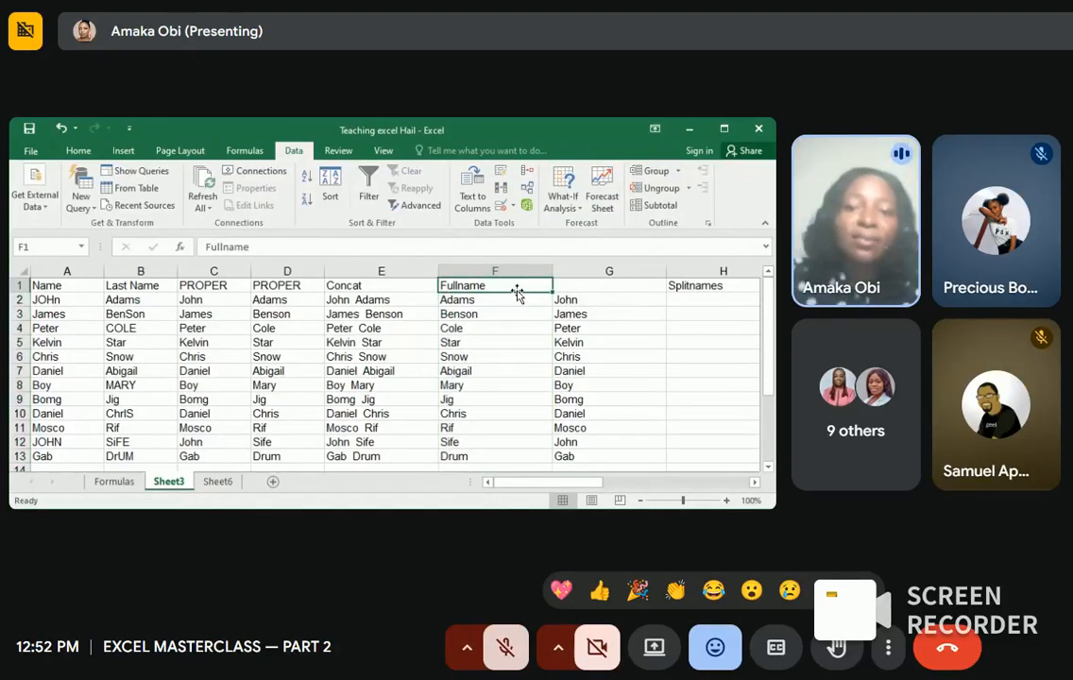
pyautogui.doubleClick(506, 285)
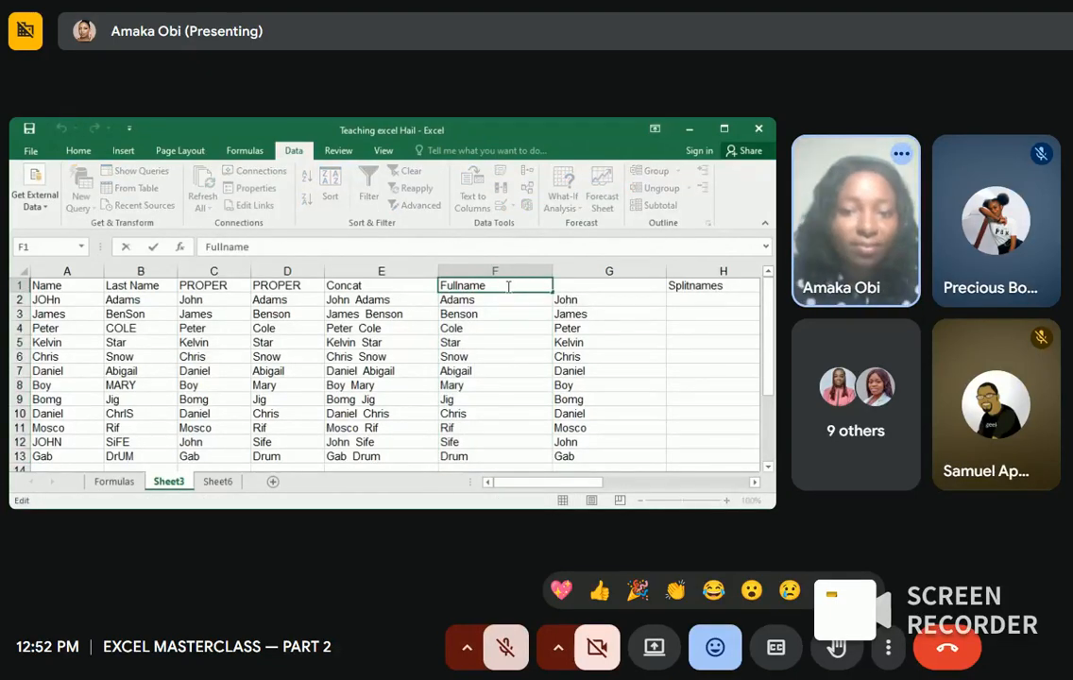
pyautogui.click(459, 285)
pyautogui.press('BackSpace')
pyautogui.press('BackSpace')
pyautogui.press('BackSpace')
pyautogui.write('irt')
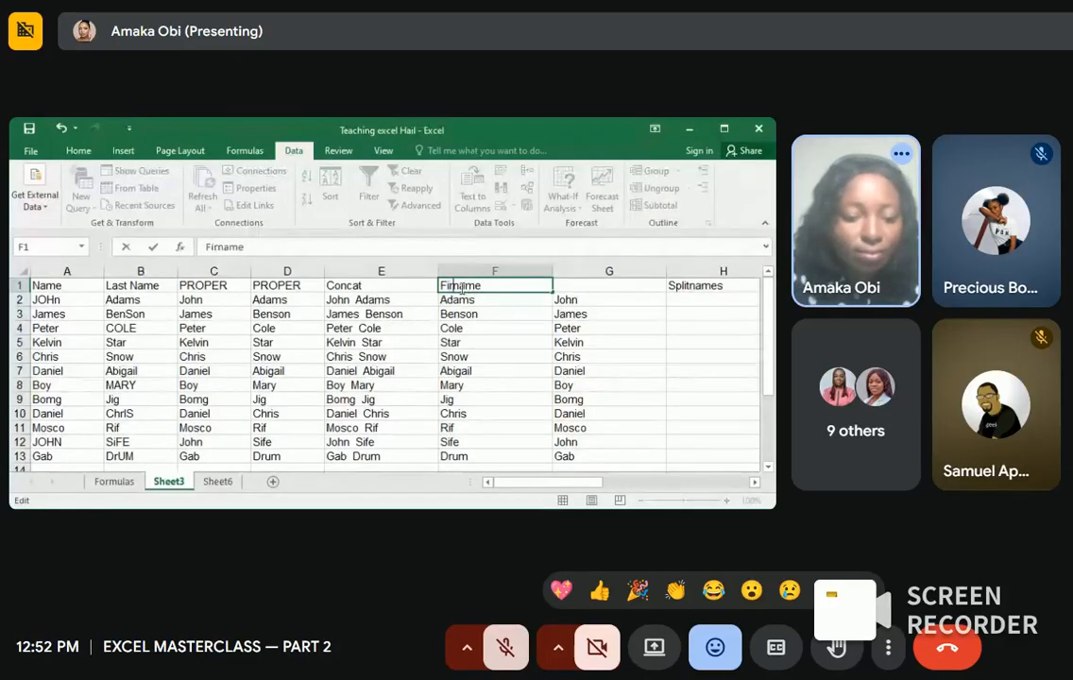
pyautogui.press('BackSpace')
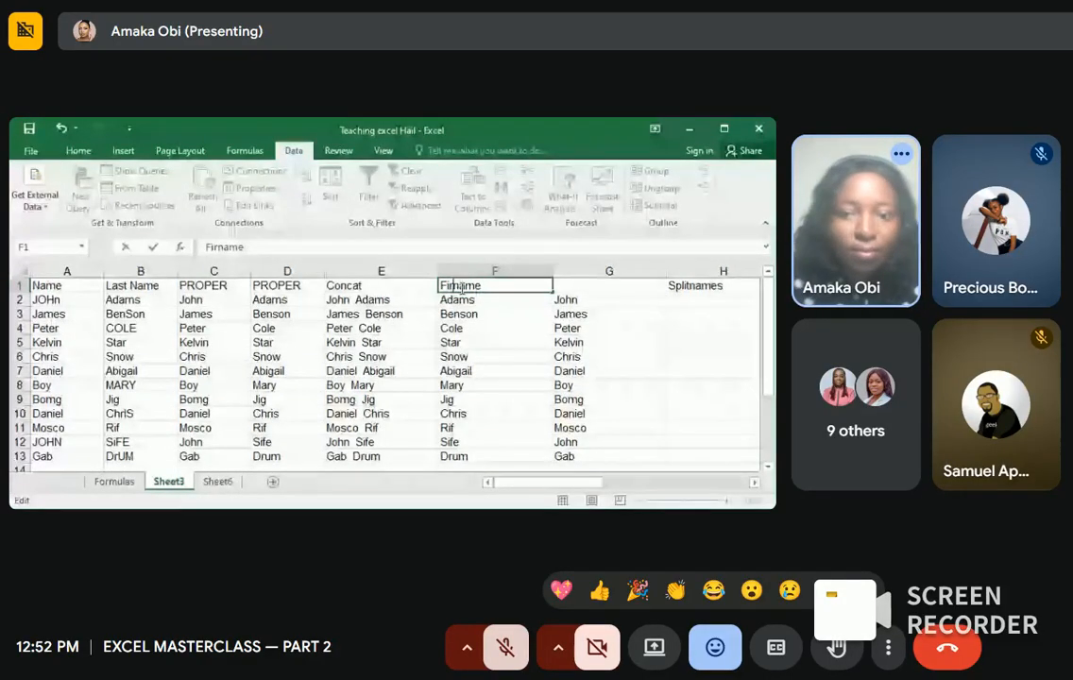
pyautogui.write('st')
# Step: Enter 'Lastname' as the G1 heading, correcting the capitalisation typo
pyautogui.click(581, 286)
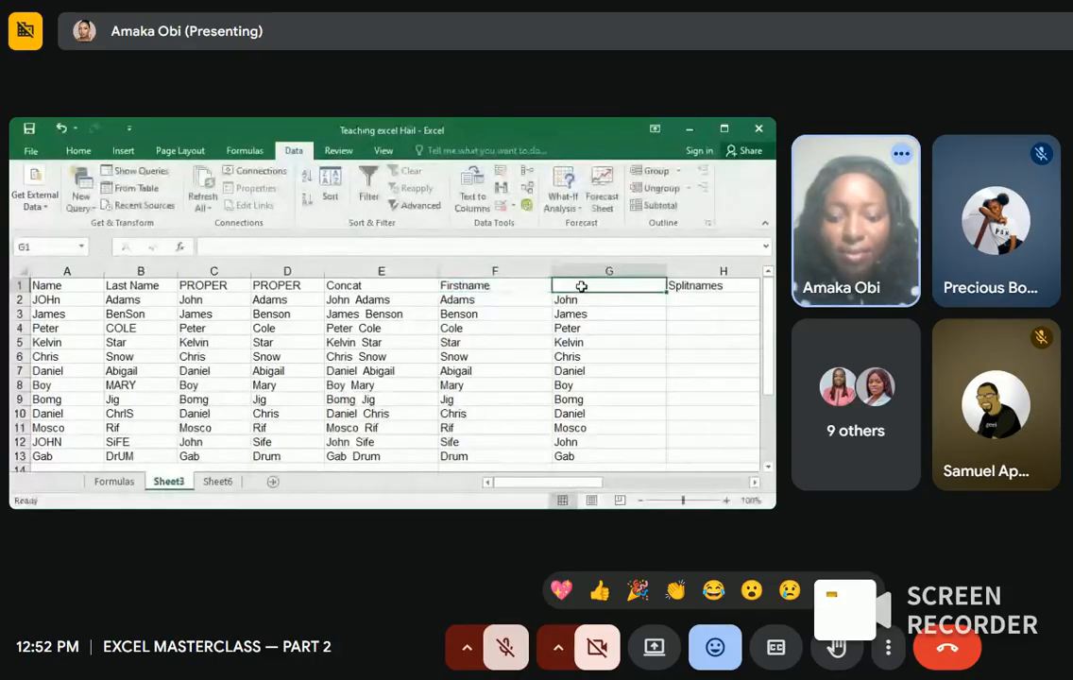
pyautogui.write('l')
pyautogui.press('BackSpace')
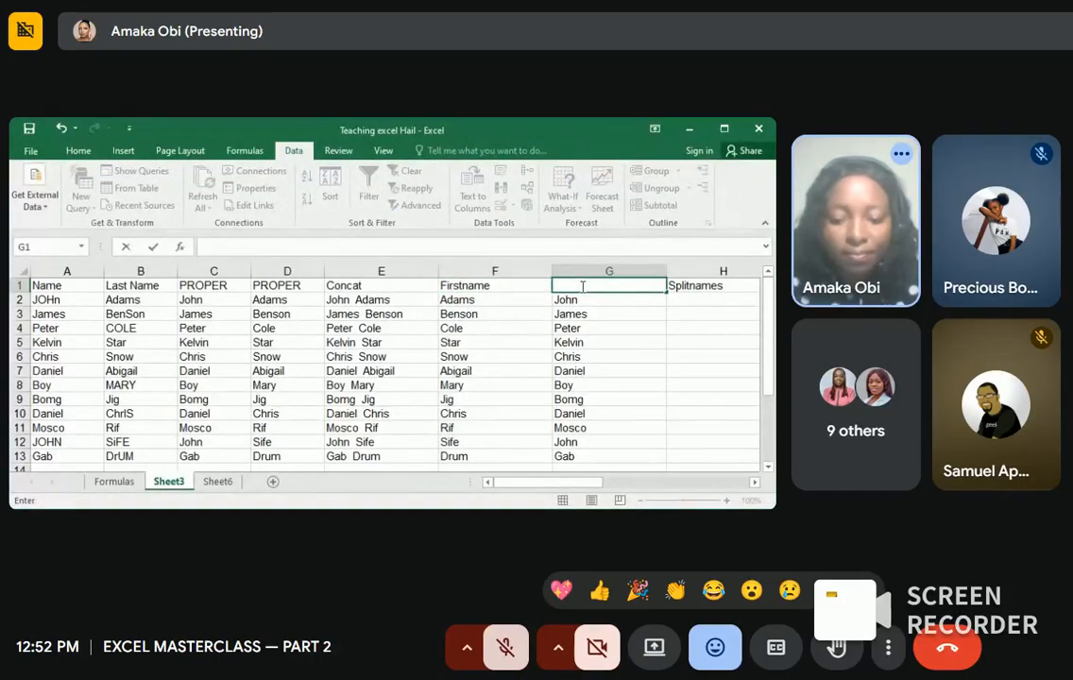
pyautogui.write('LAstname')
pyautogui.click(569, 285)
pyautogui.press('BackSpace')
pyautogui.write('a')
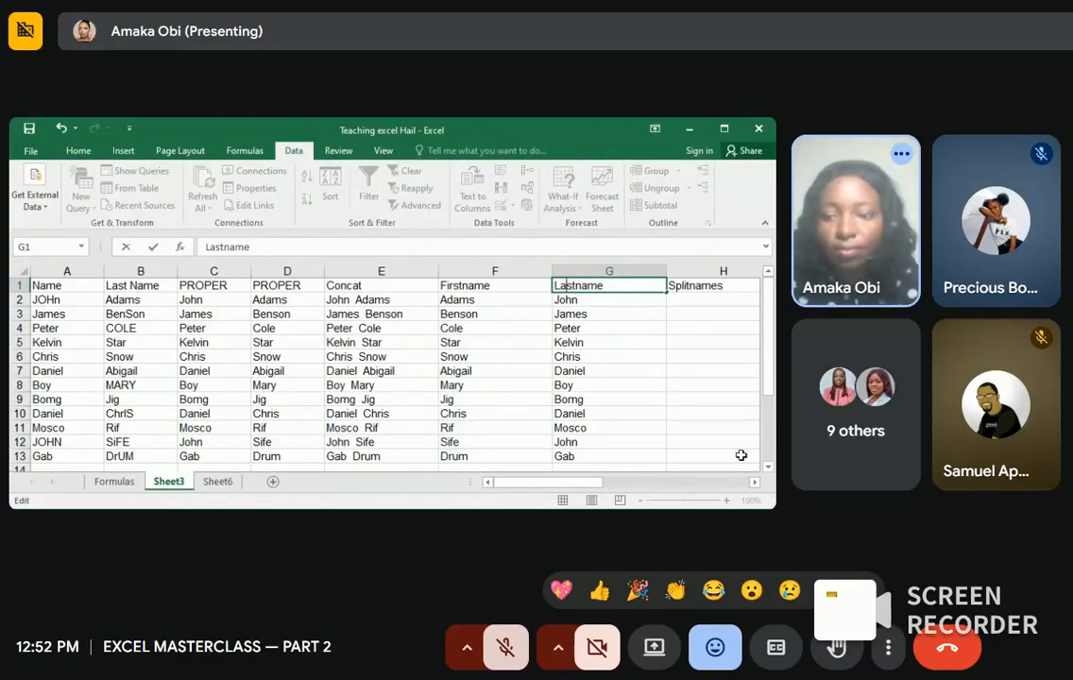
pyautogui.click(753, 484)
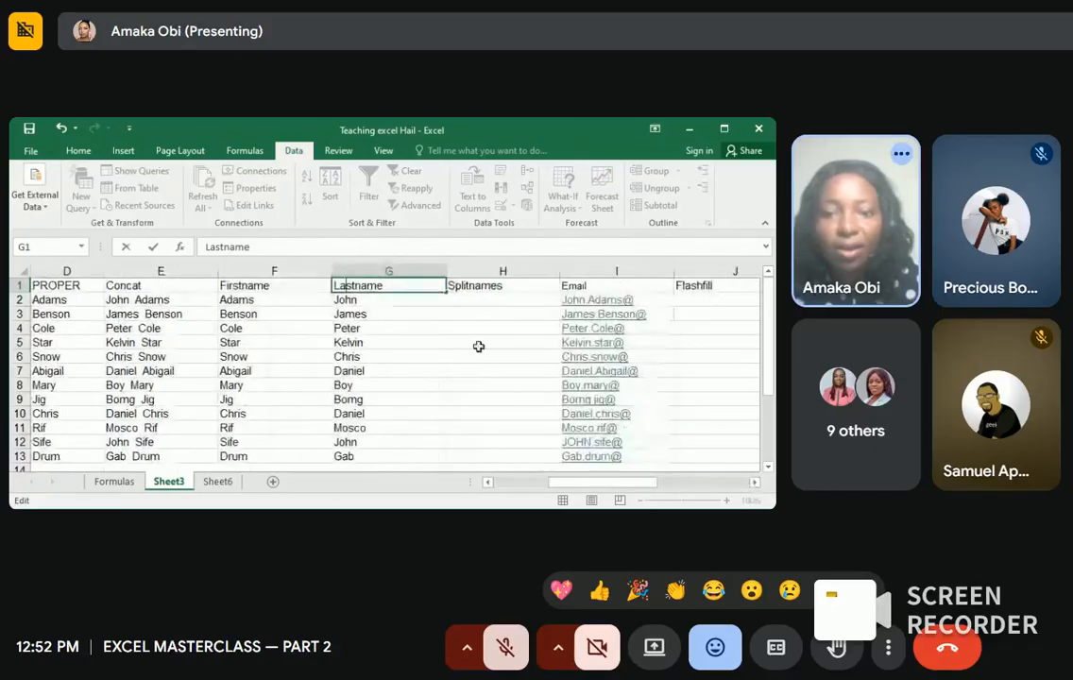
# Step: Delete the empty Splitnames column so Email moves into column H
pyautogui.click(515, 268)
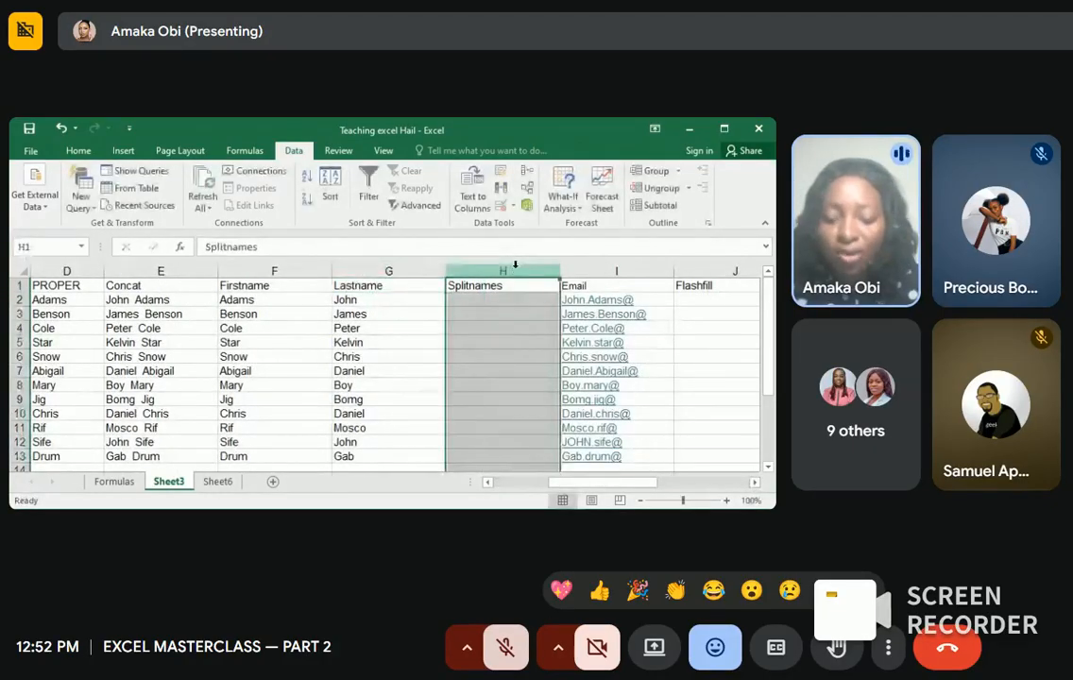
pyautogui.rightClick(516, 272)
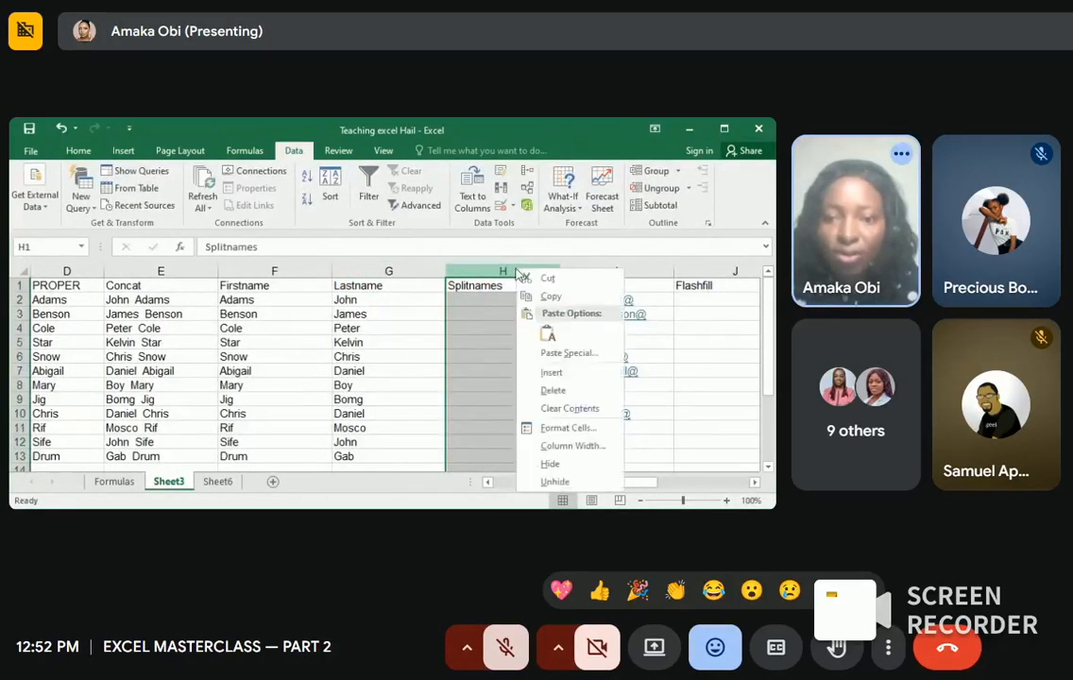
pyautogui.click(552, 391)
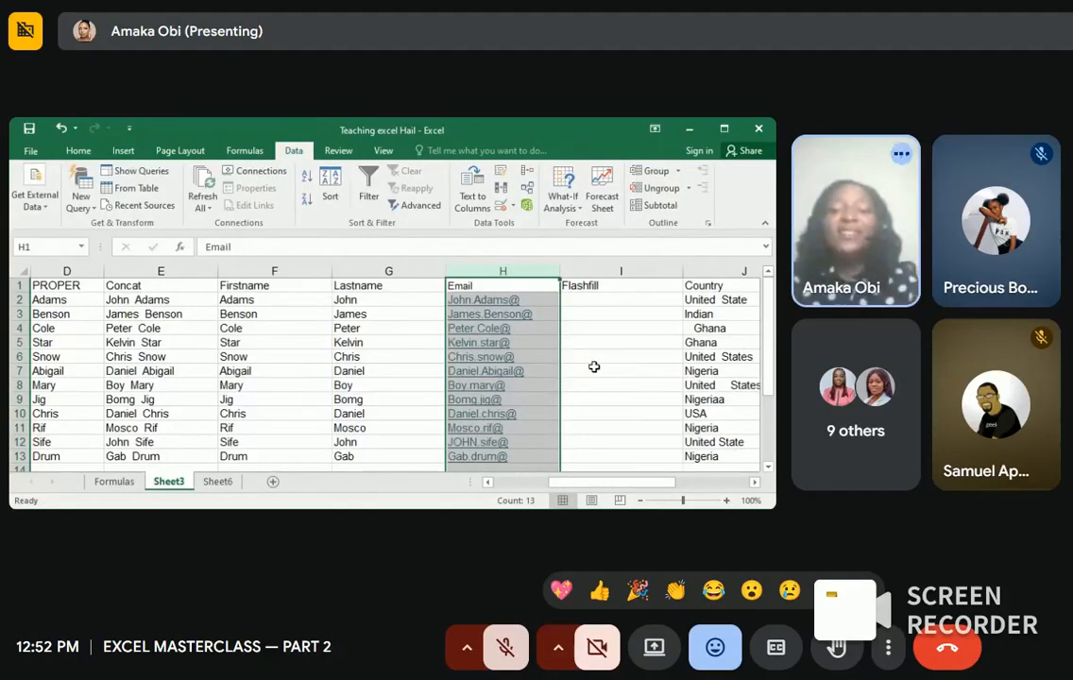
pyautogui.click(593, 368)
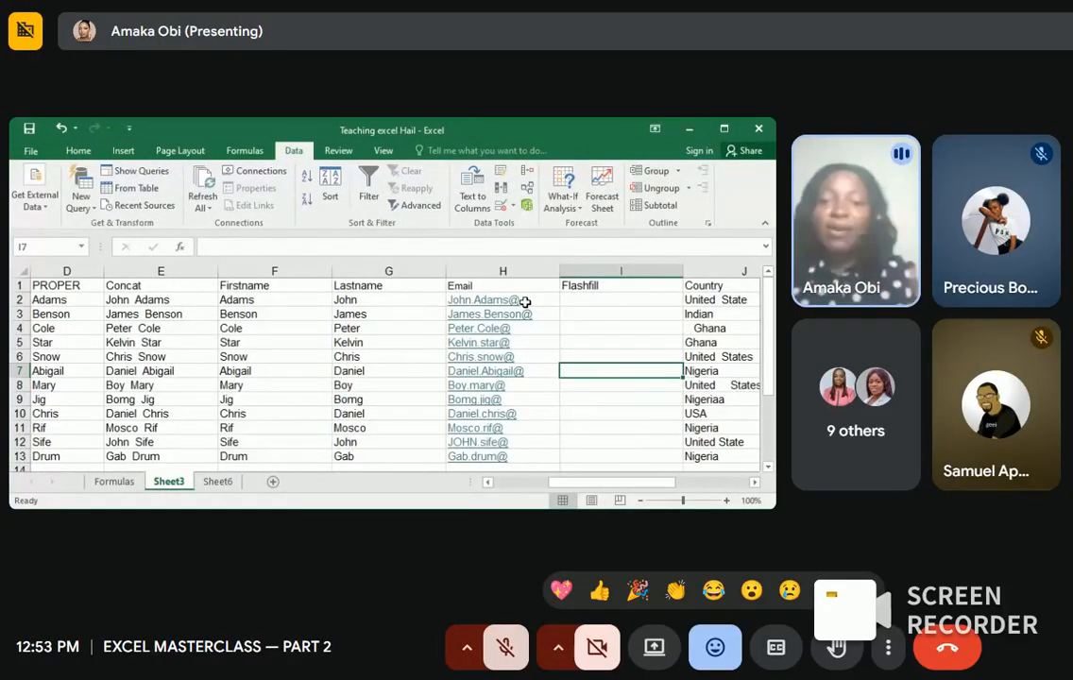
pyautogui.click(564, 299)
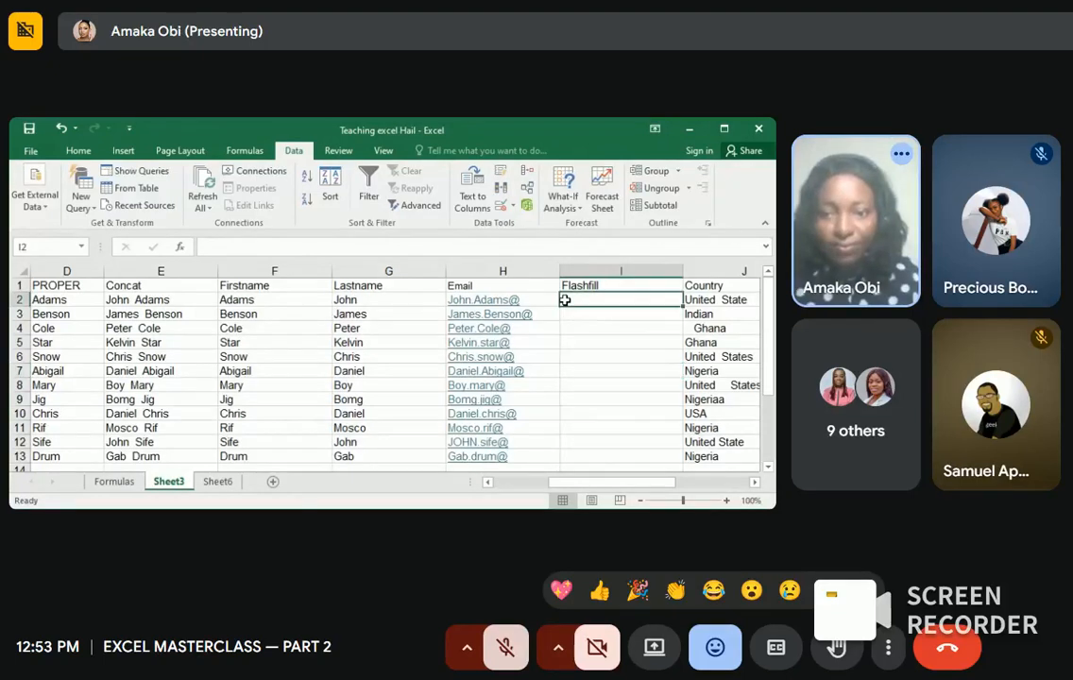
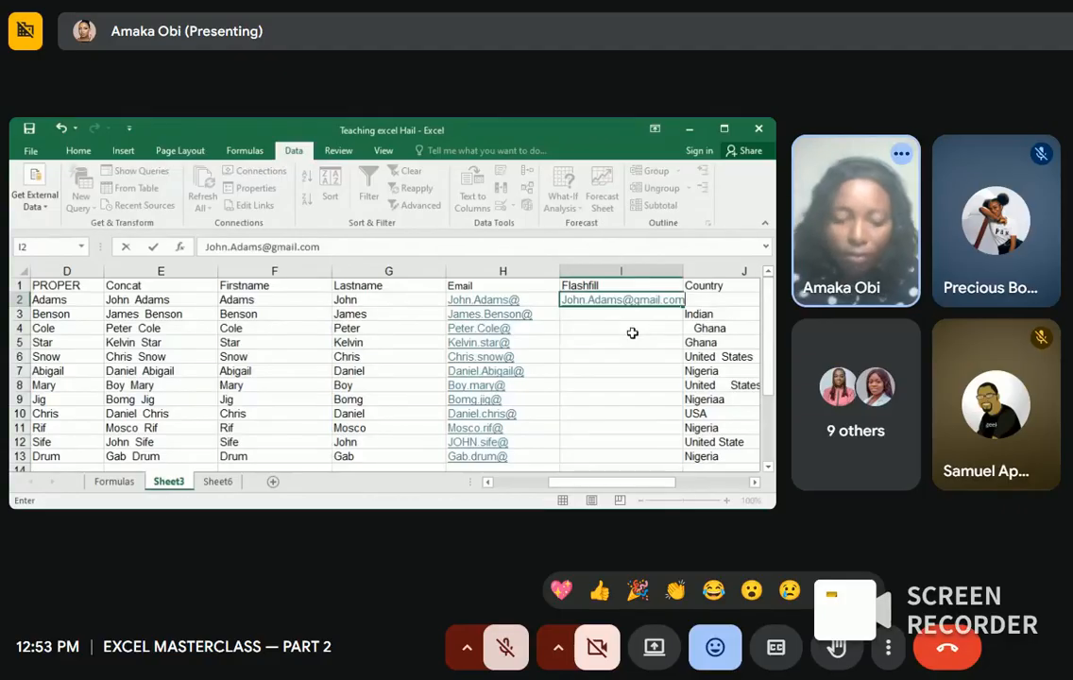
pyautogui.click(618, 326)
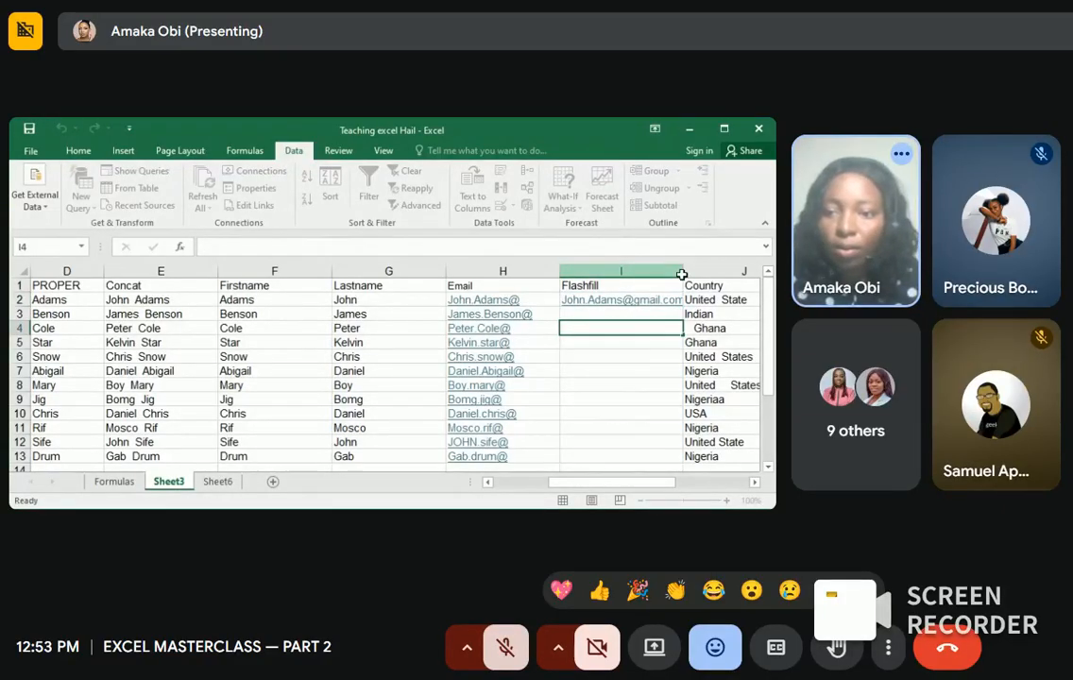
# Step: Autofit column I's width to fit the example email address
pyautogui.doubleClick(681, 274)
pyautogui.click(599, 342)
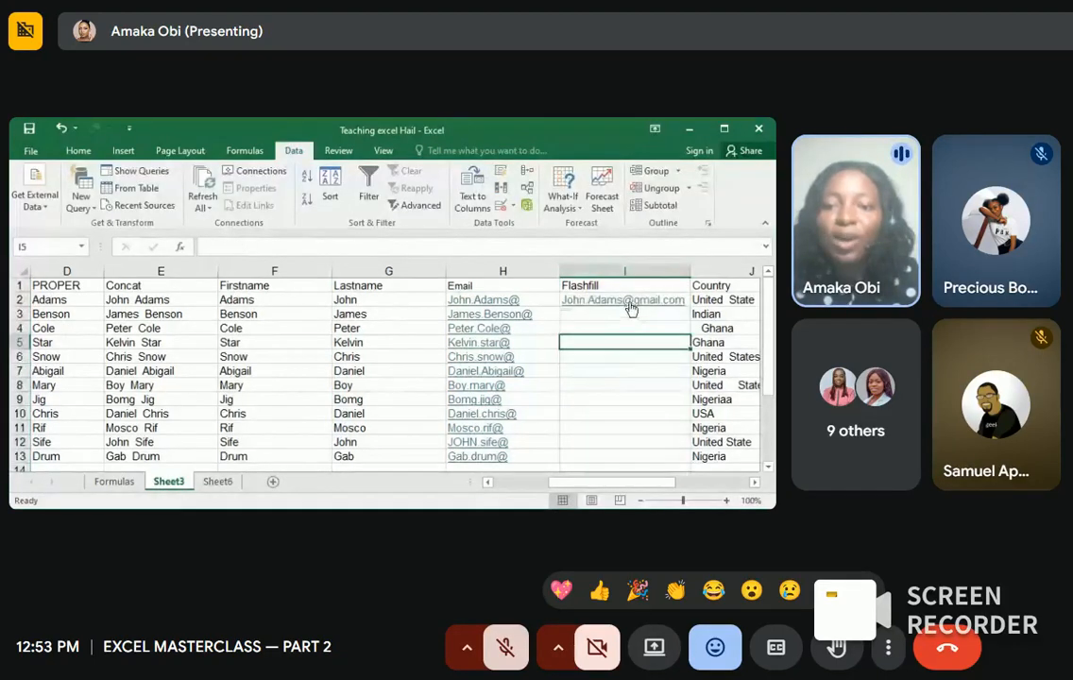
pyautogui.click(641, 299)
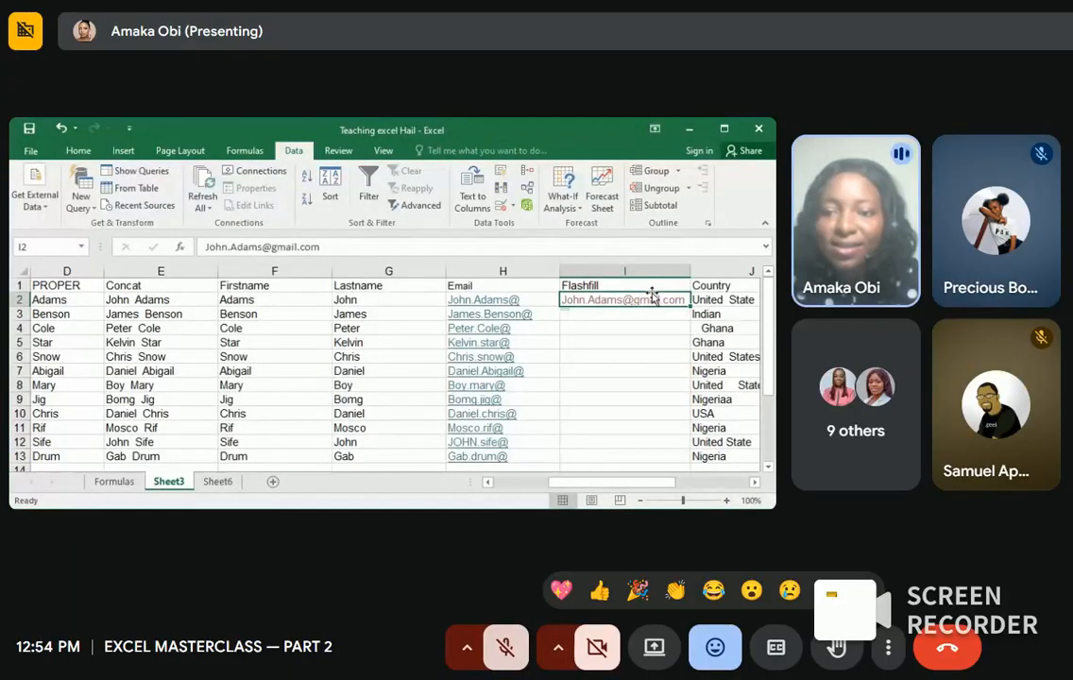
# Step: Flash Fill gmail addresses into I3:I13 with Ctrl+E, redoing it after an undo, and review
pyautogui.hotkey('ctrl', 'e')
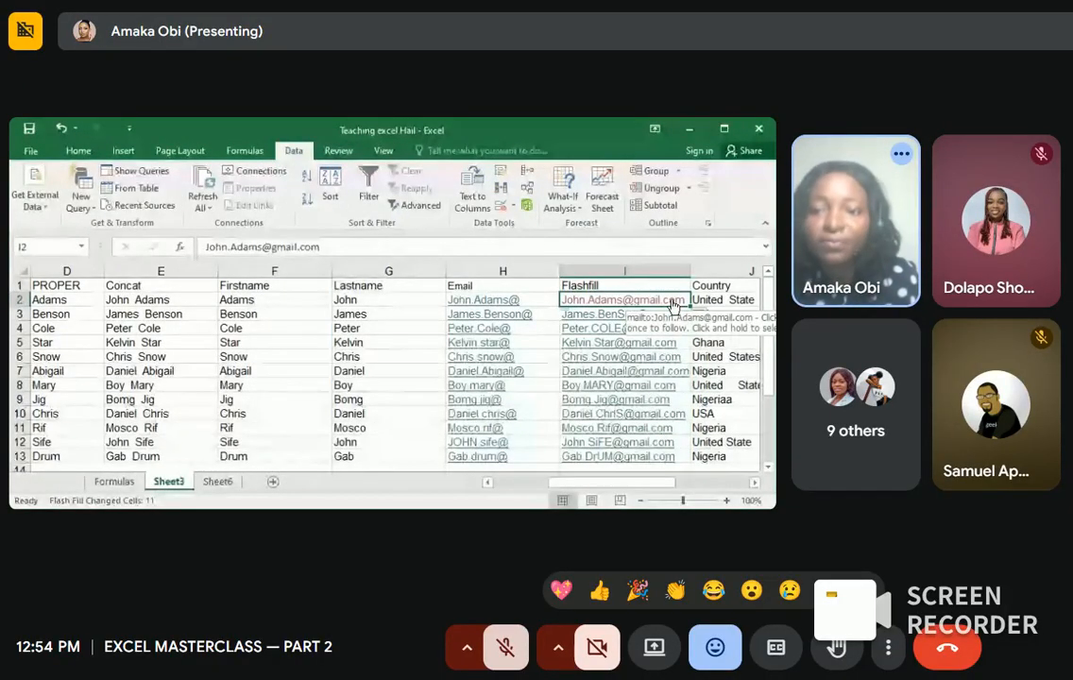
pyautogui.hotkey('ctrl', 'z')
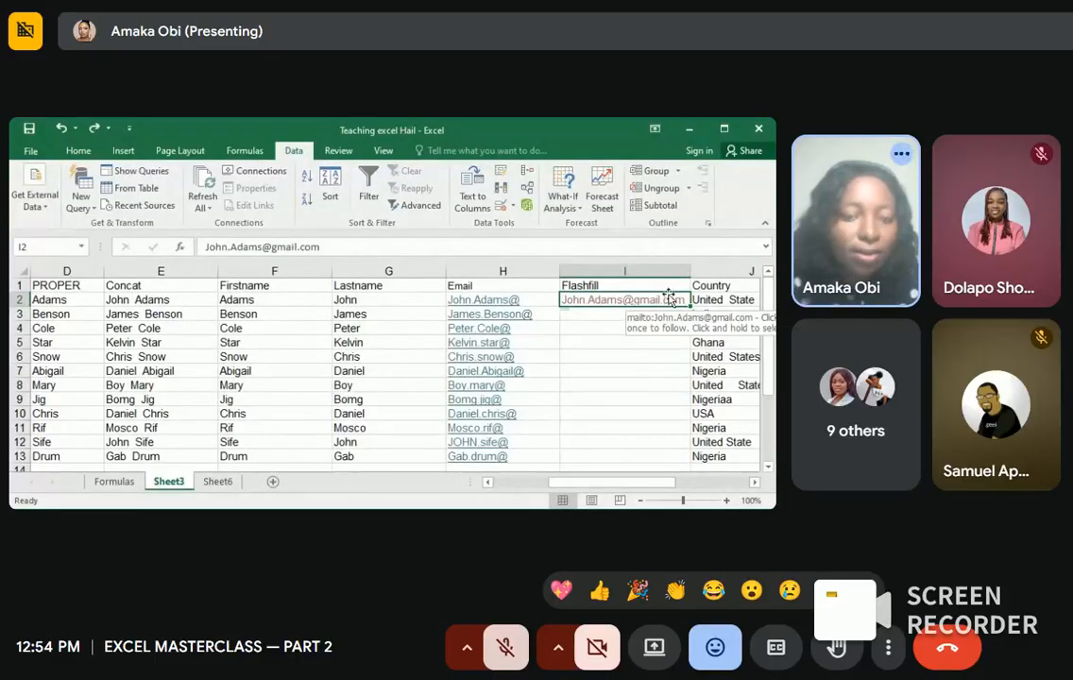
pyautogui.hotkey('ctrl', 'e')
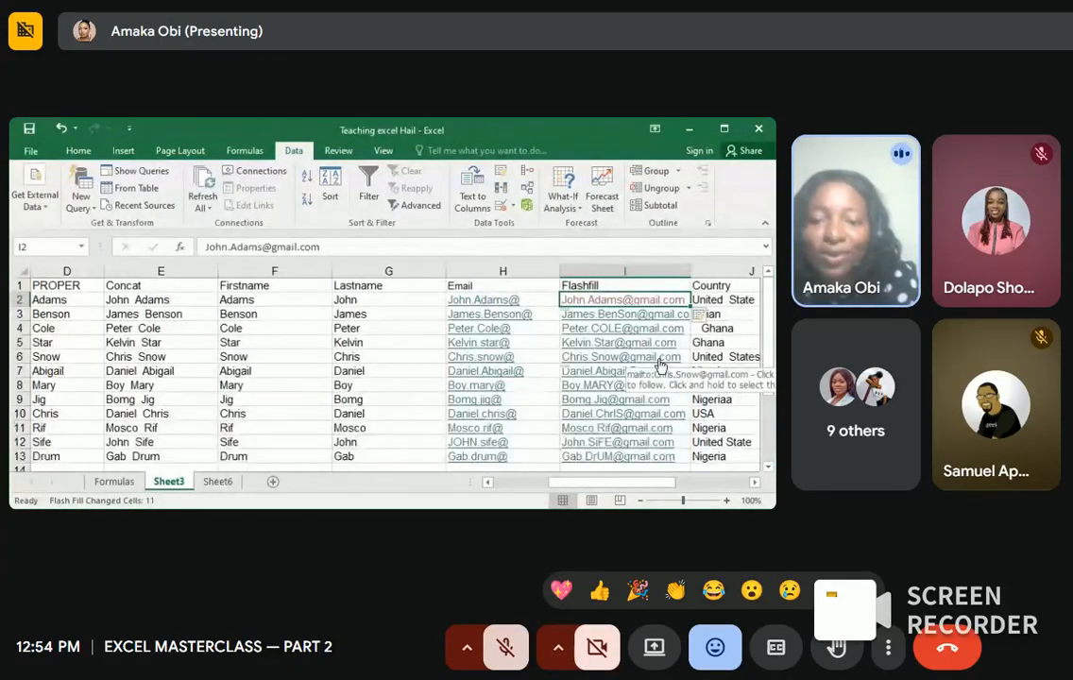
pyautogui.scroll(-3, 661, 366)
pyautogui.scroll(2, 661, 364)
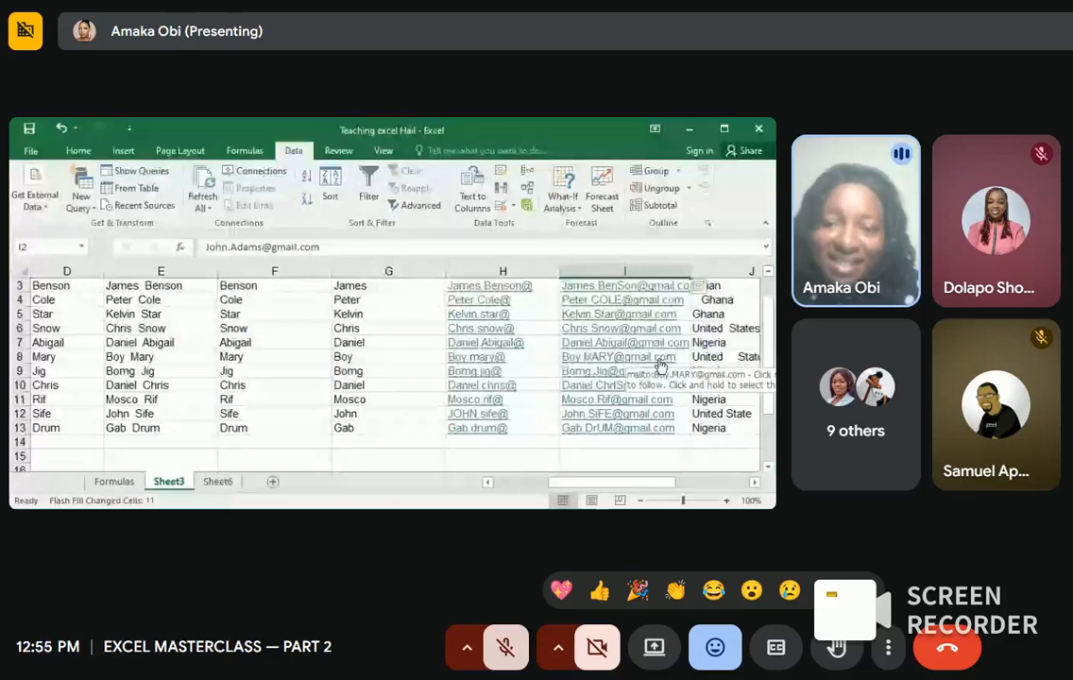
pyautogui.hscroll(5, 660, 364)
pyautogui.hscroll(-5, 659, 359)
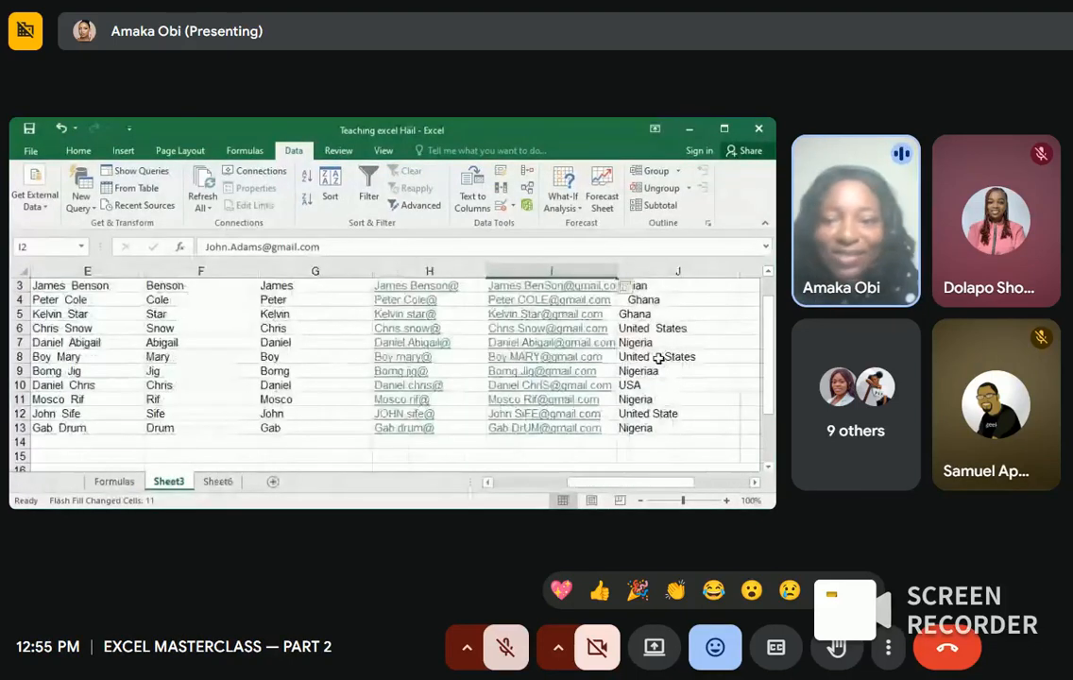
pyautogui.hscroll(2, 659, 359)
pyautogui.hscroll(2, 658, 358)
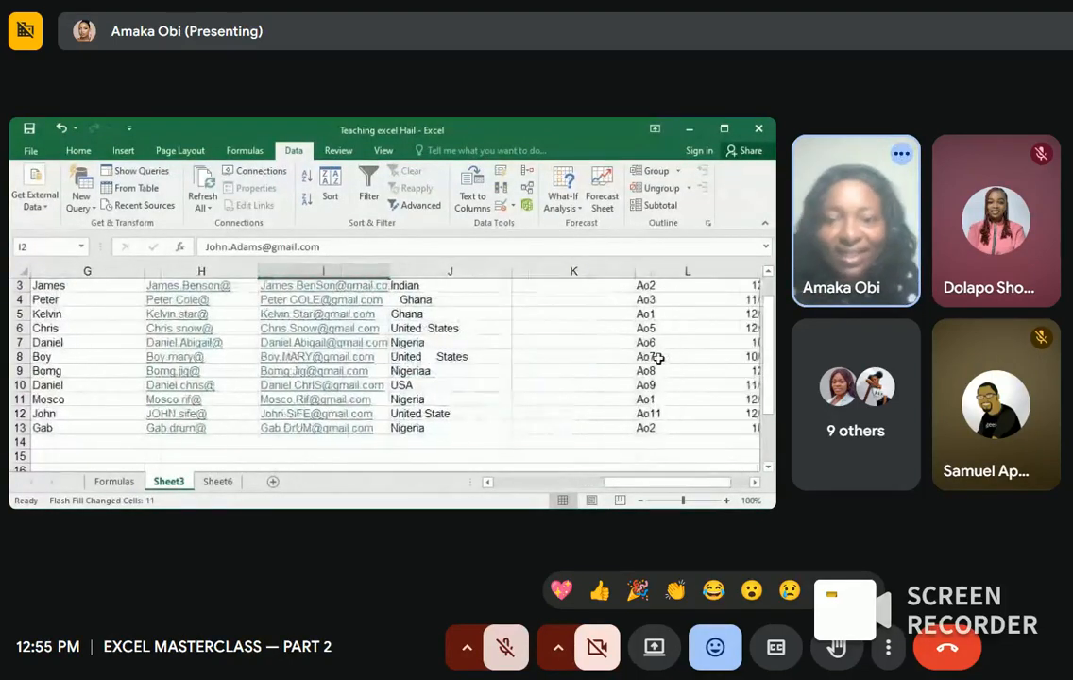
pyautogui.hscroll(-5, 656, 362)
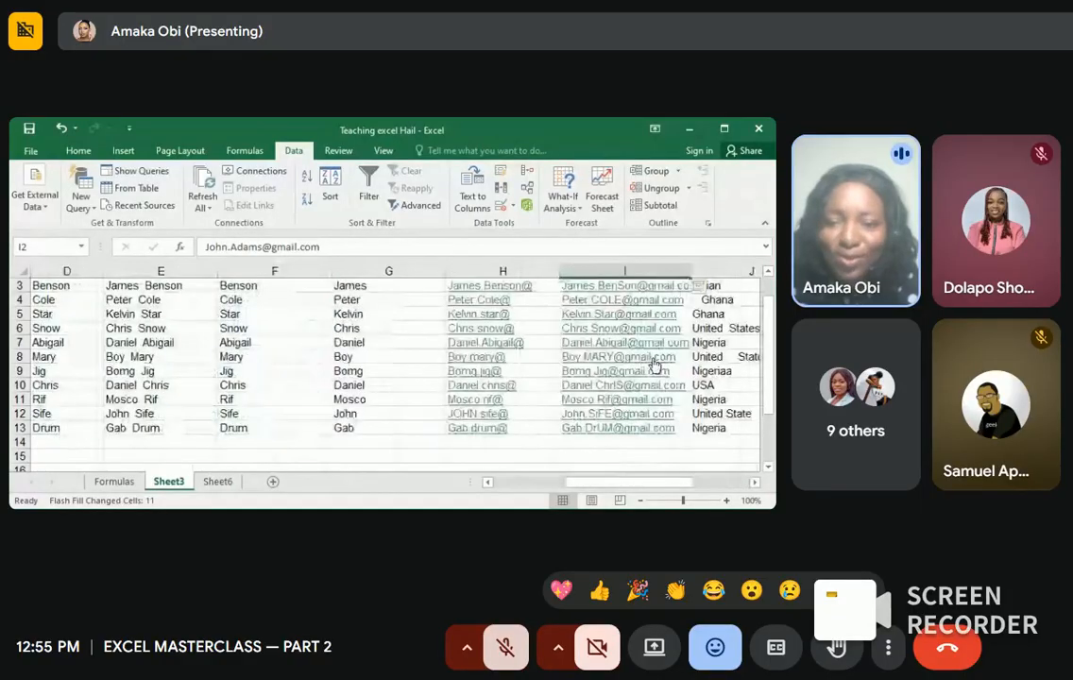
pyautogui.hscroll(2, 654, 363)
pyautogui.click(652, 298)
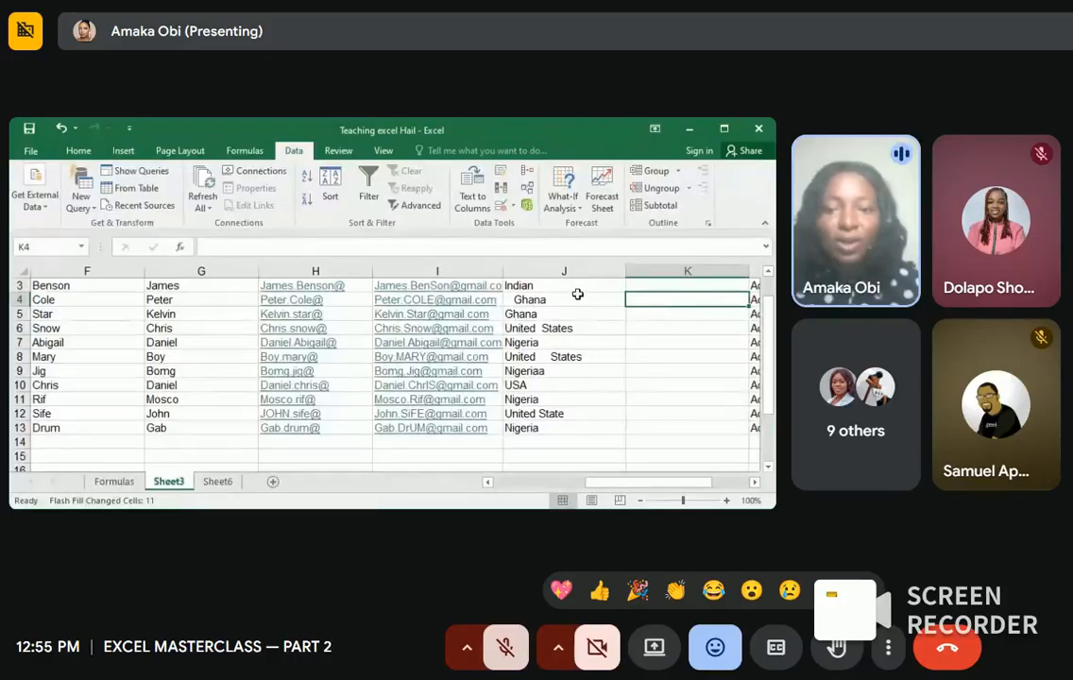
# Step: Select the Country values J3:J13 and begin Insert > Table, then cancel the Create Table dialog
pyautogui.moveTo(557, 287); pyautogui.dragTo(545, 427)
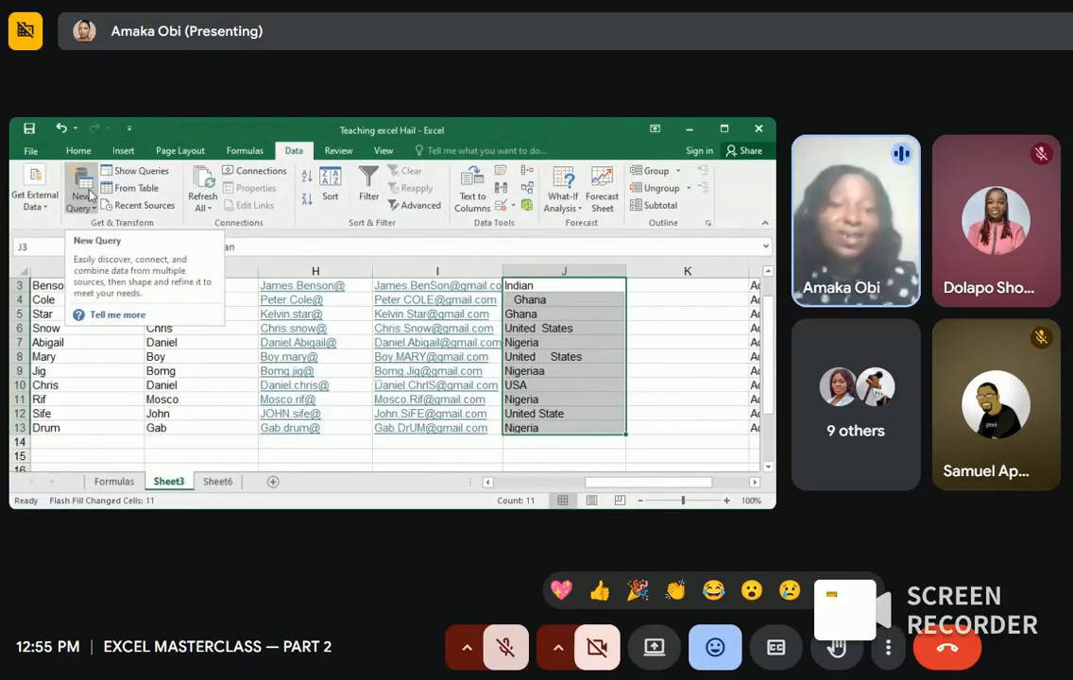
pyautogui.click(125, 152)
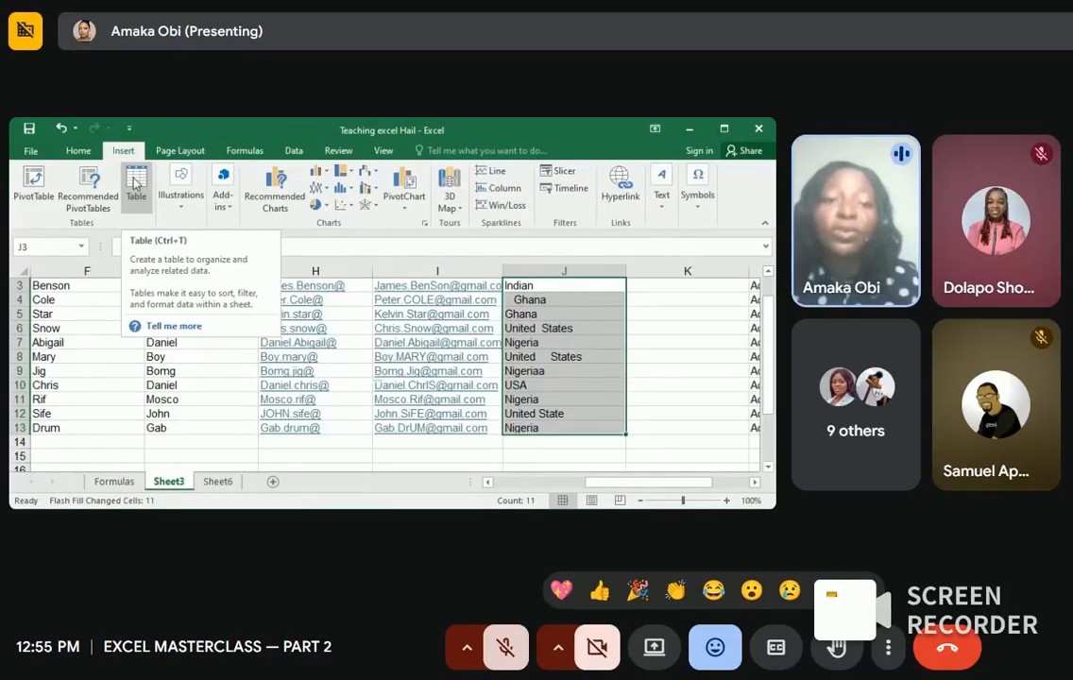
pyautogui.click(135, 182)
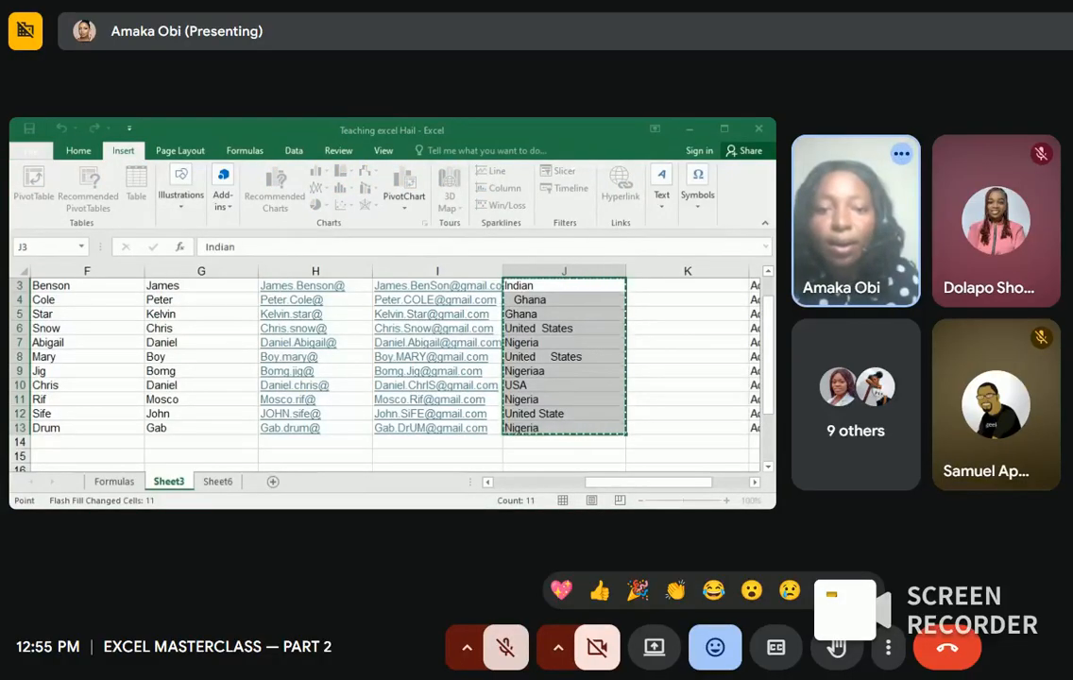
pyautogui.click(697, 325)
pyautogui.press('Escape')
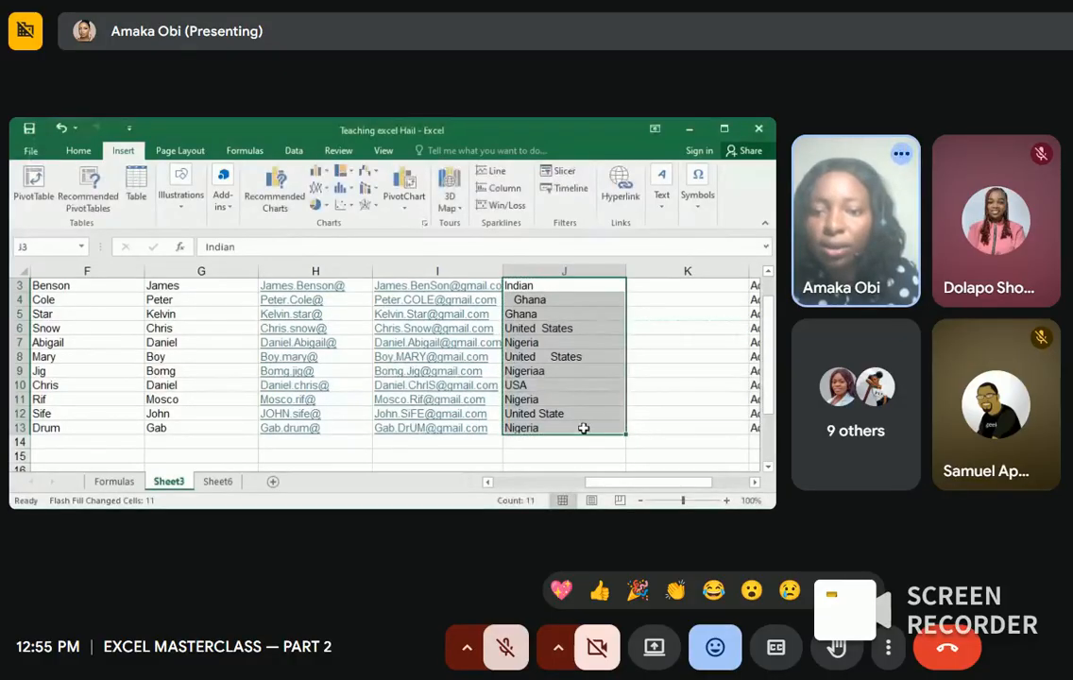
pyautogui.scroll(1, 582, 425)
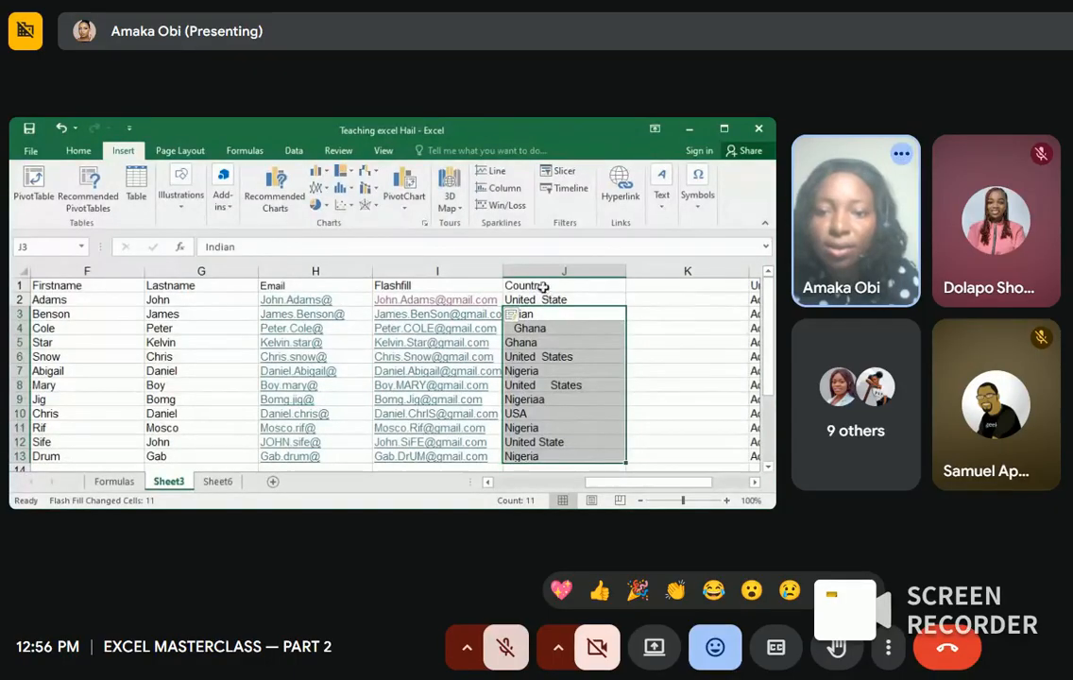
# Step: Select the Country range J2:J13 and bring up Create Table for that range
pyautogui.click(537, 298)
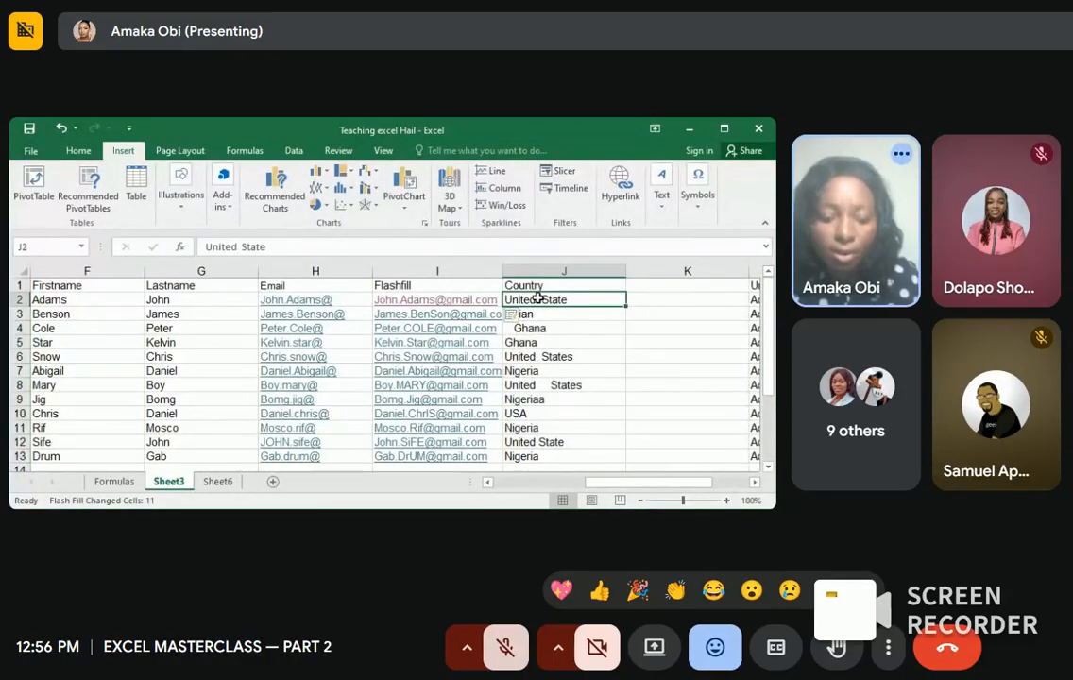
pyautogui.moveTo(538, 299); pyautogui.dragTo(529, 456)
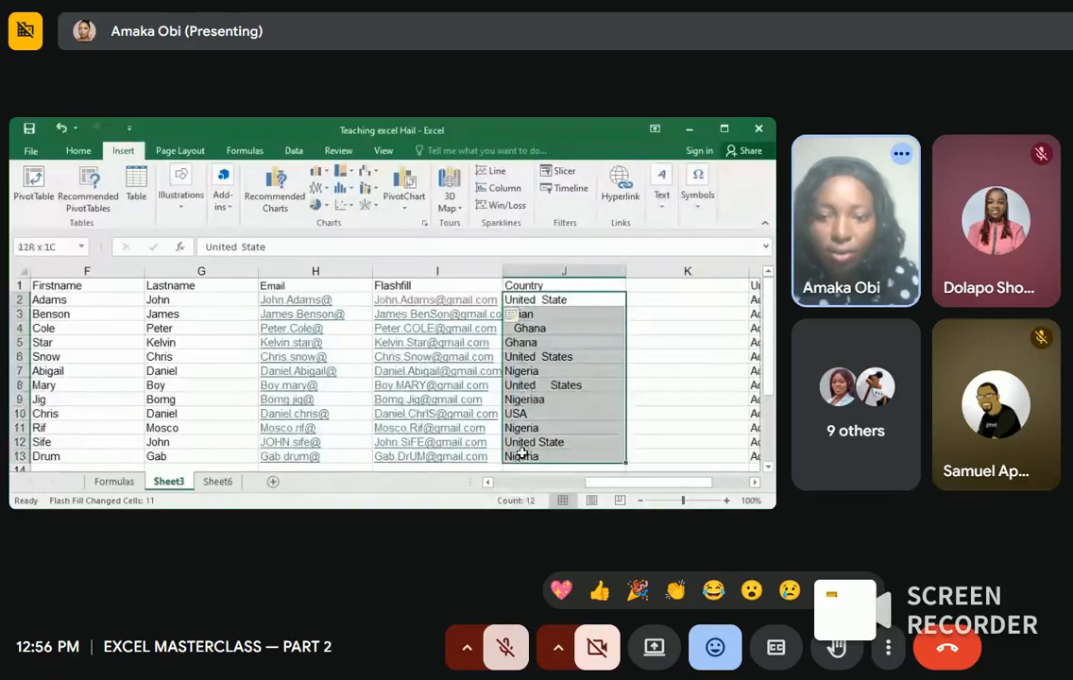
pyautogui.click(136, 177)
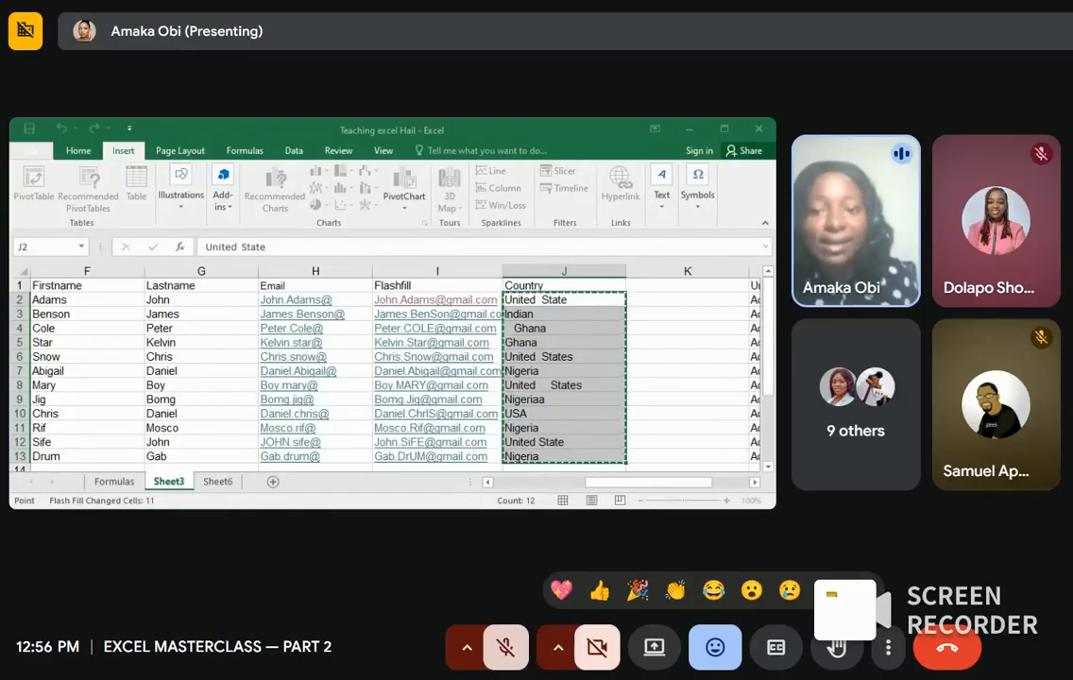
pyautogui.press('Escape')
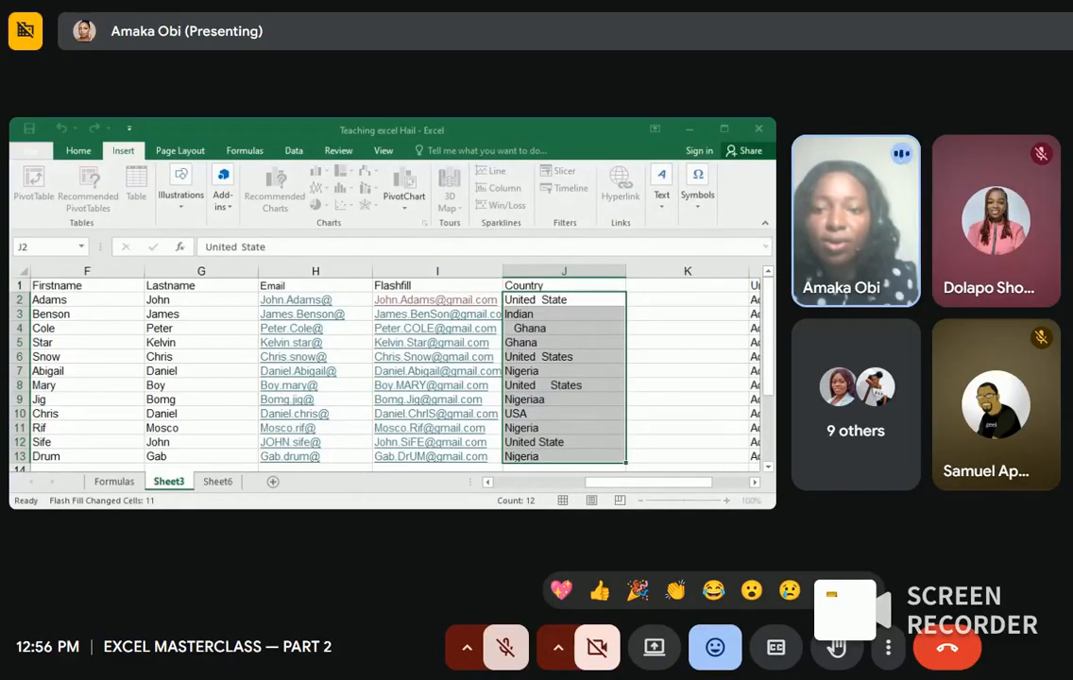
# Step: Create the table, review Column1's filter list for inconsistent spellings, then undo the table and select K2
pyautogui.click(618, 300)
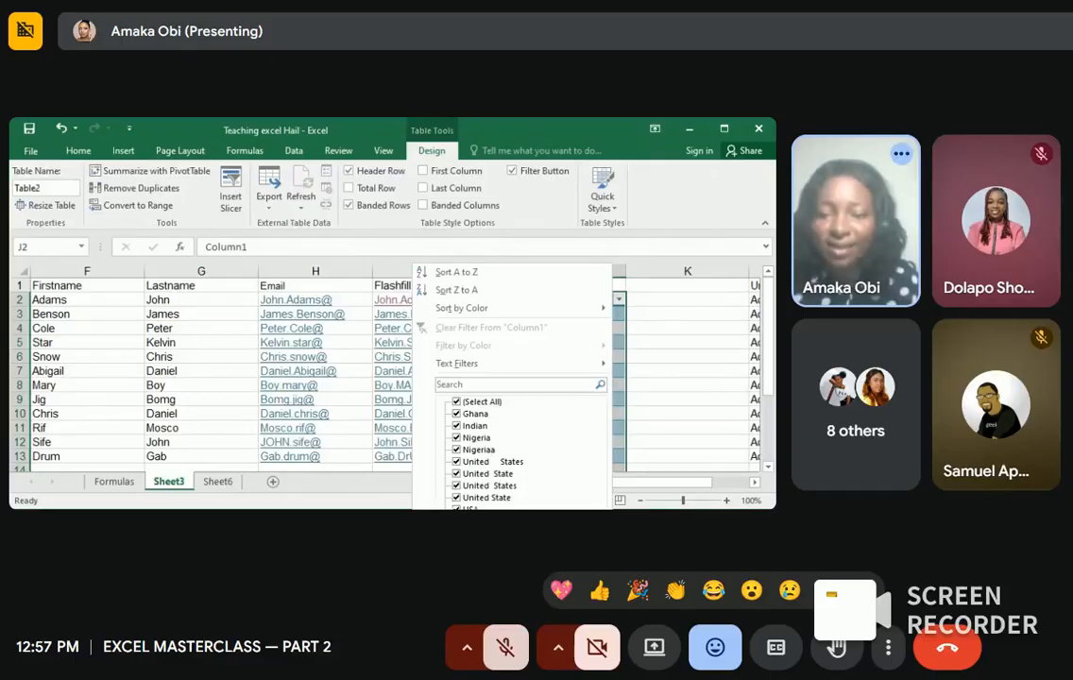
pyautogui.click(656, 384)
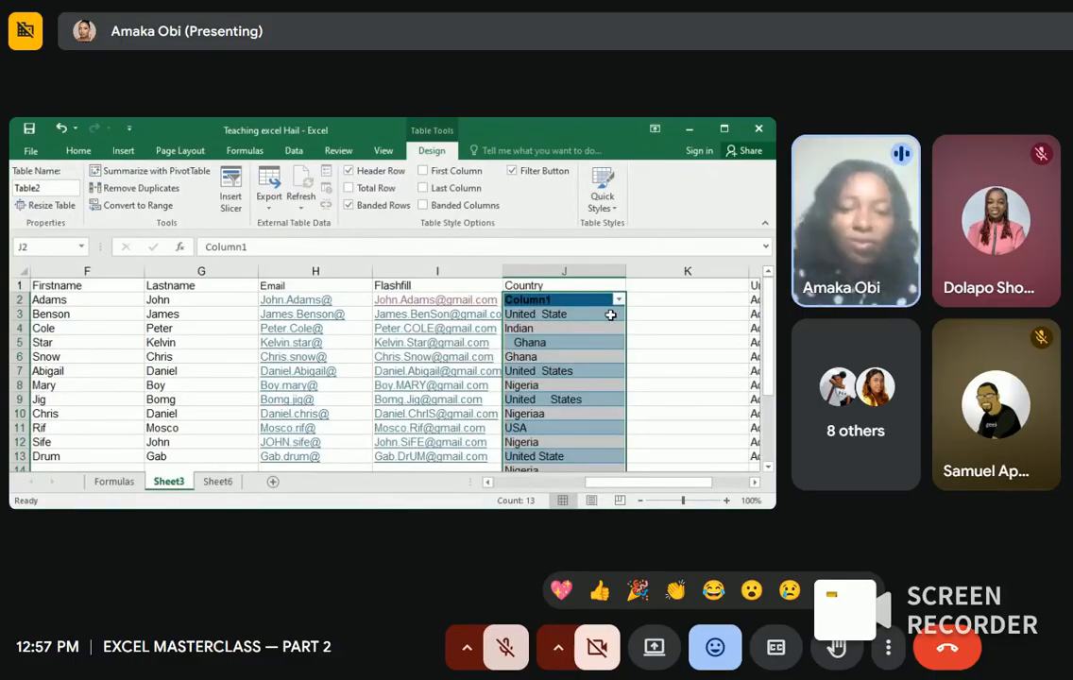
pyautogui.hotkey('ctrl', 'z')
pyautogui.click(642, 300)
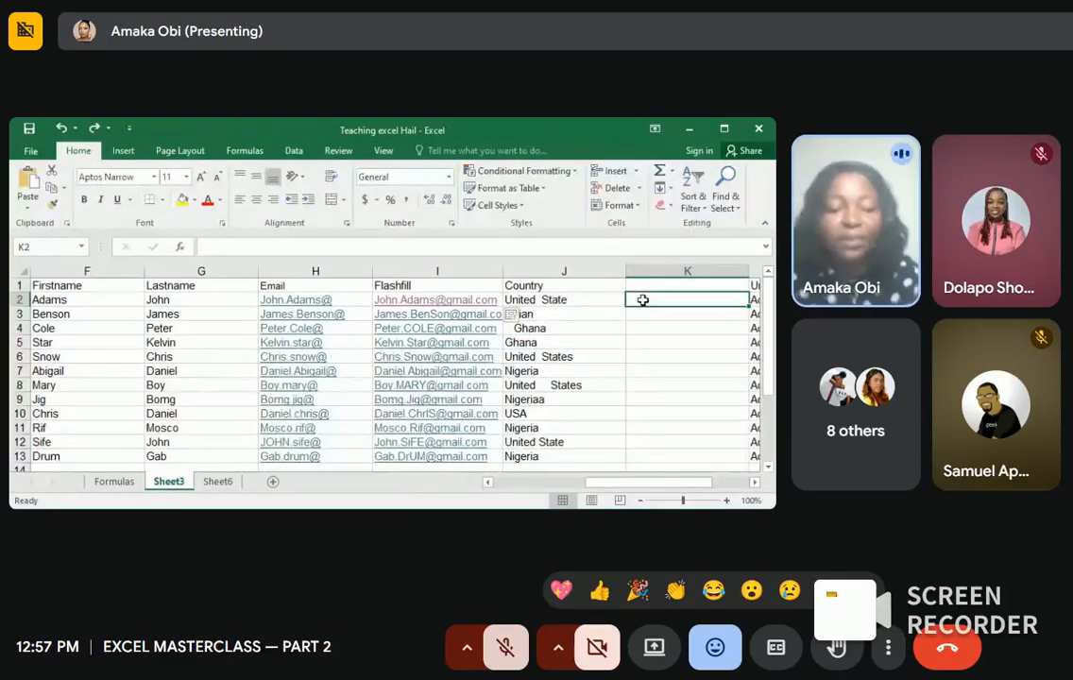
# Step: Enter =TRIM(J2) in K2 and fill it down through K13
pyautogui.write('=')
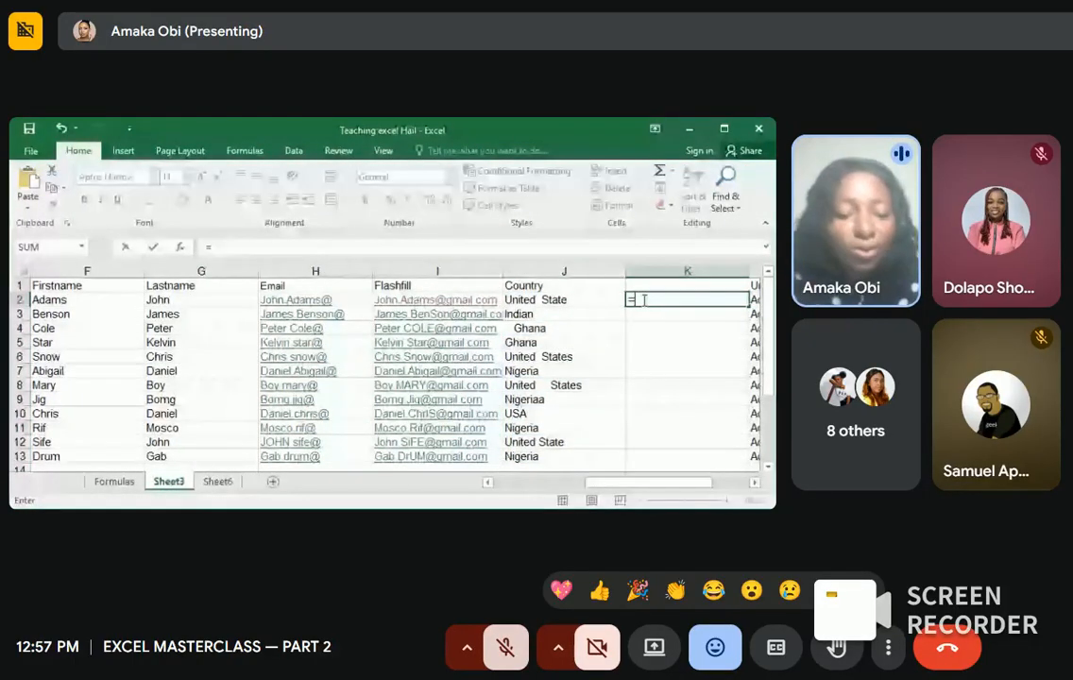
pyautogui.write('Trim')
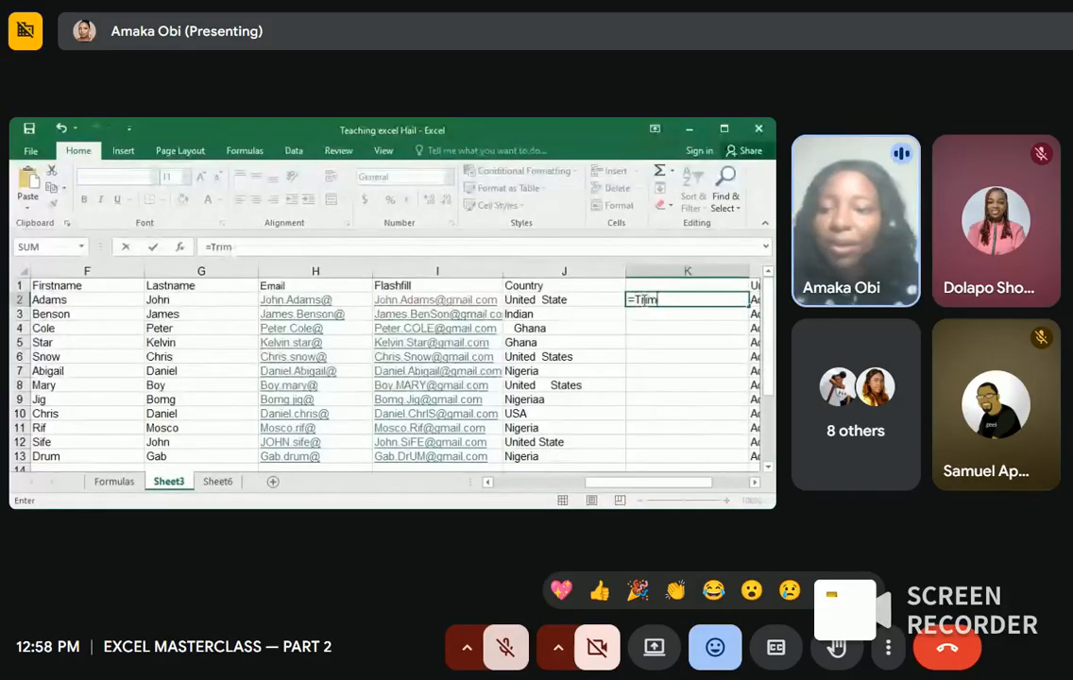
pyautogui.press('Tab')
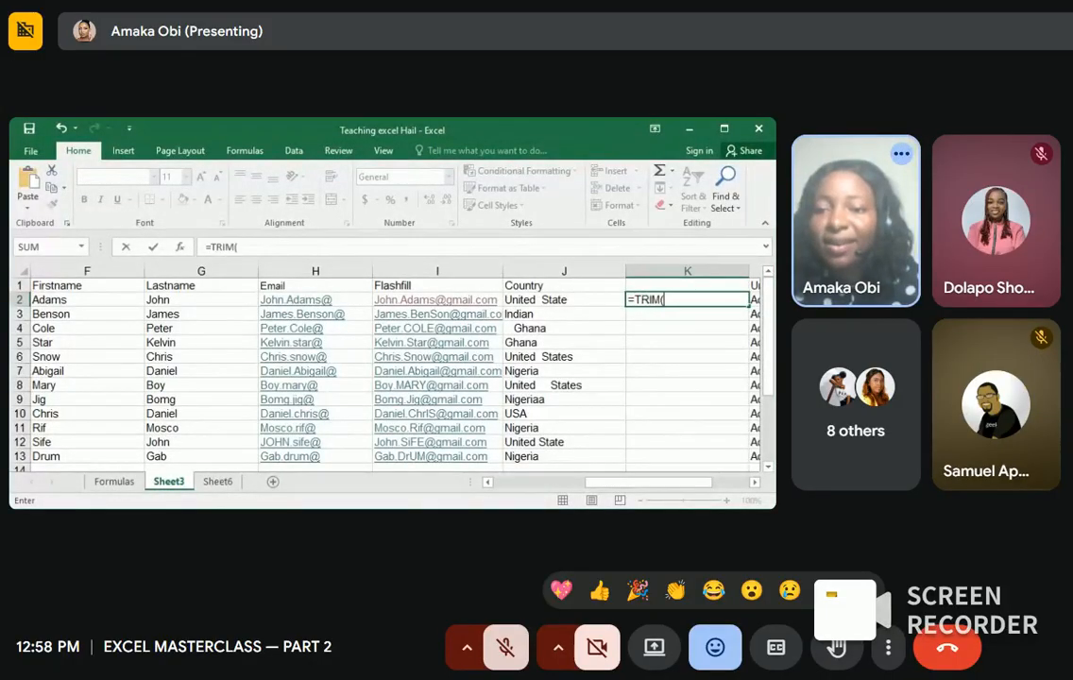
pyautogui.click(541, 301)
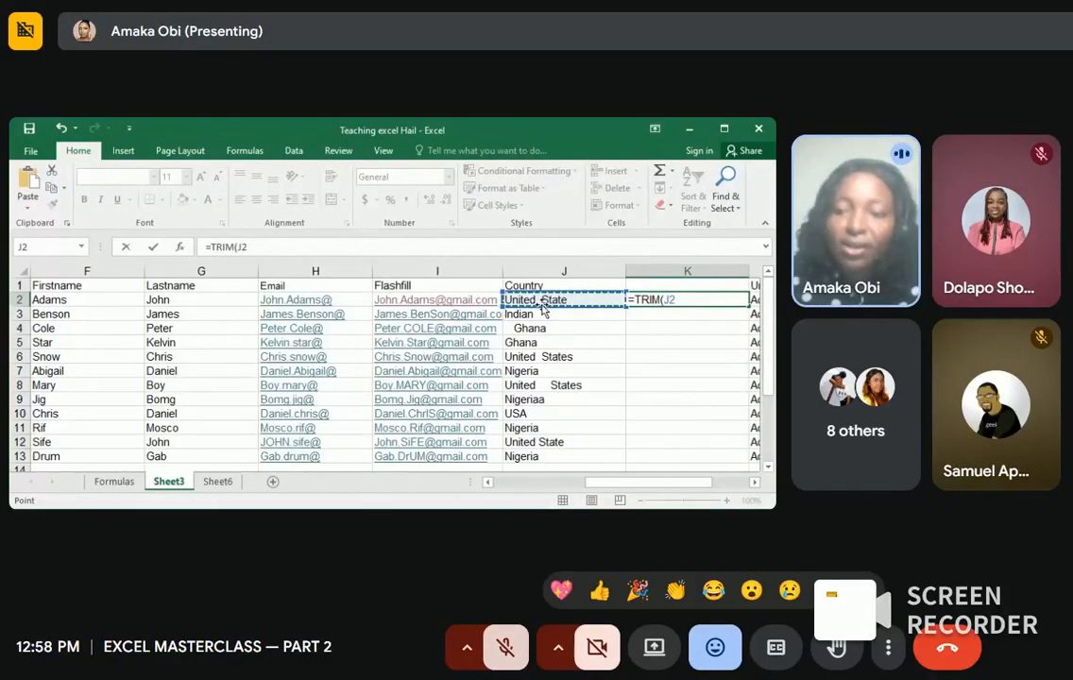
pyautogui.press('Return')
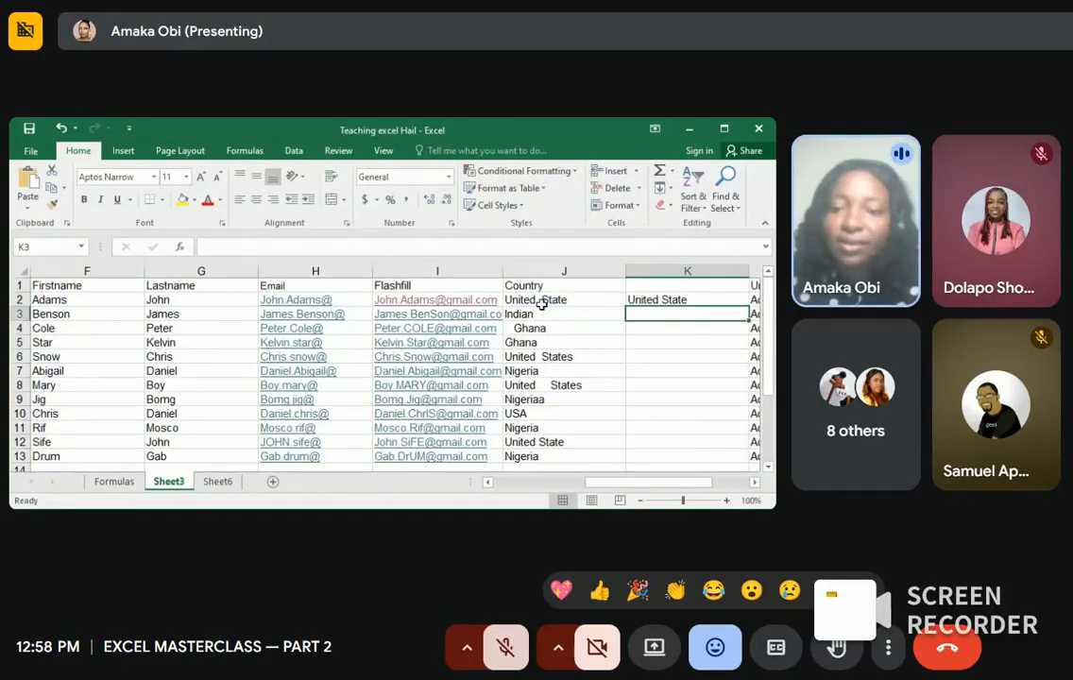
pyautogui.click(733, 300)
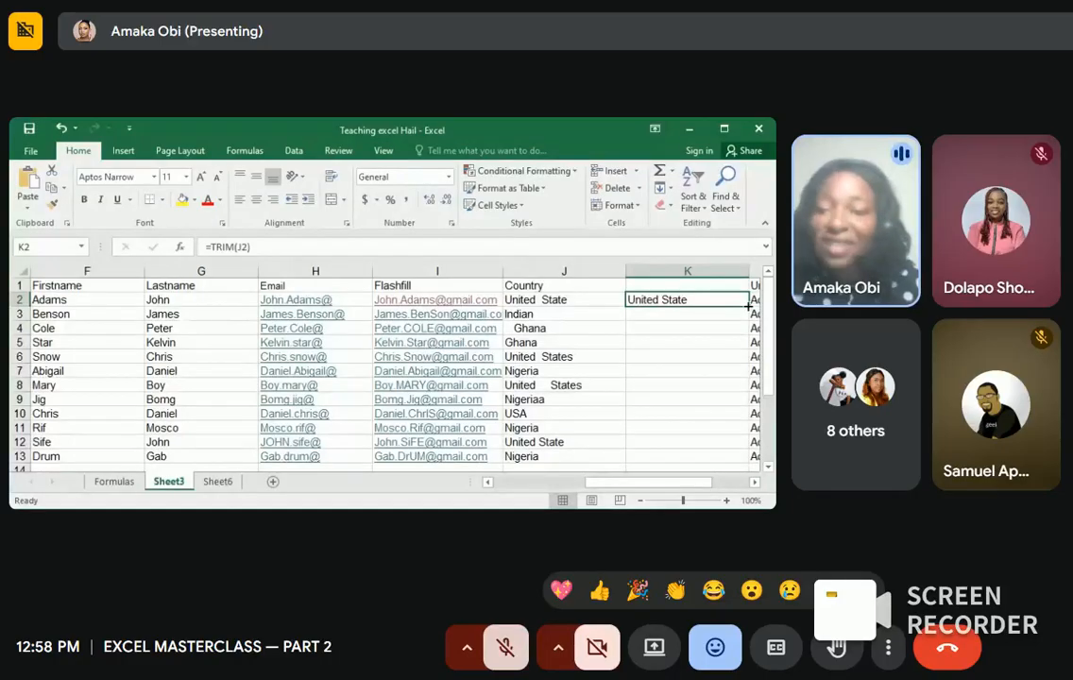
pyautogui.moveTo(748, 305); pyautogui.dragTo(745, 457)
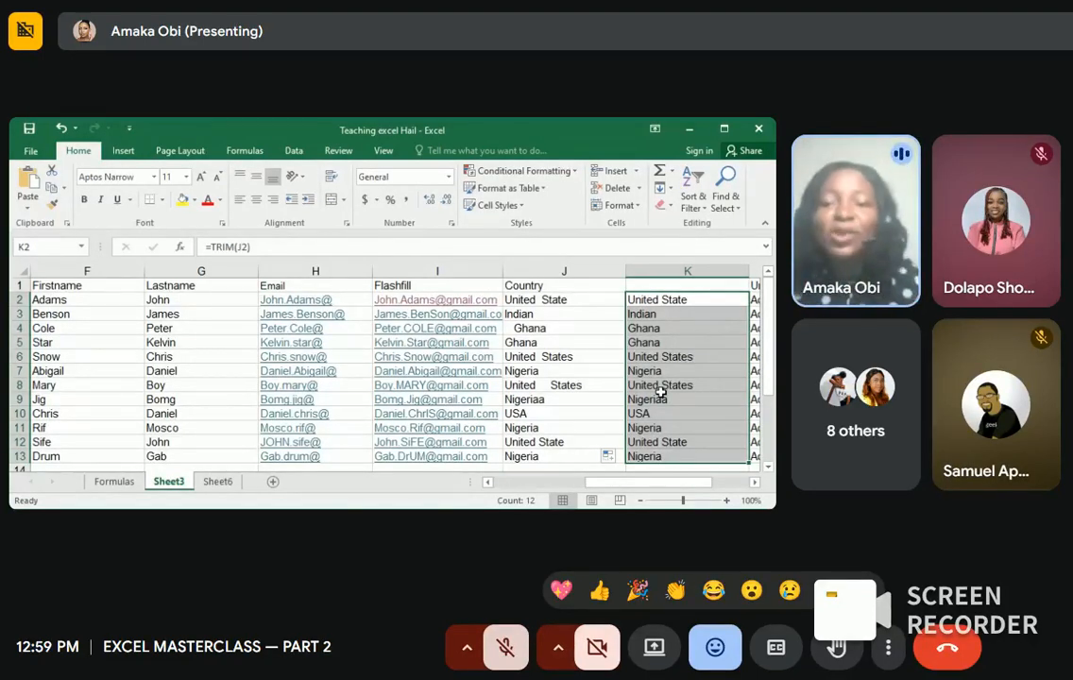
pyautogui.click(539, 303)
pyautogui.moveTo(540, 303); pyautogui.dragTo(659, 448)
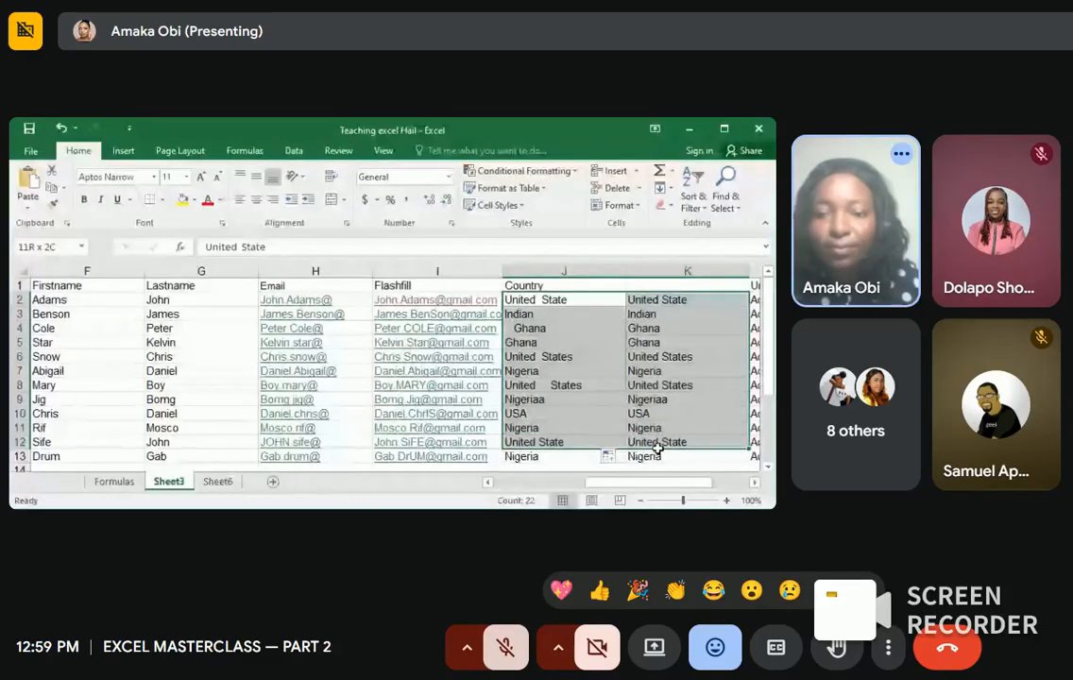
pyautogui.click(534, 302)
pyautogui.moveTo(534, 301); pyautogui.dragTo(669, 456)
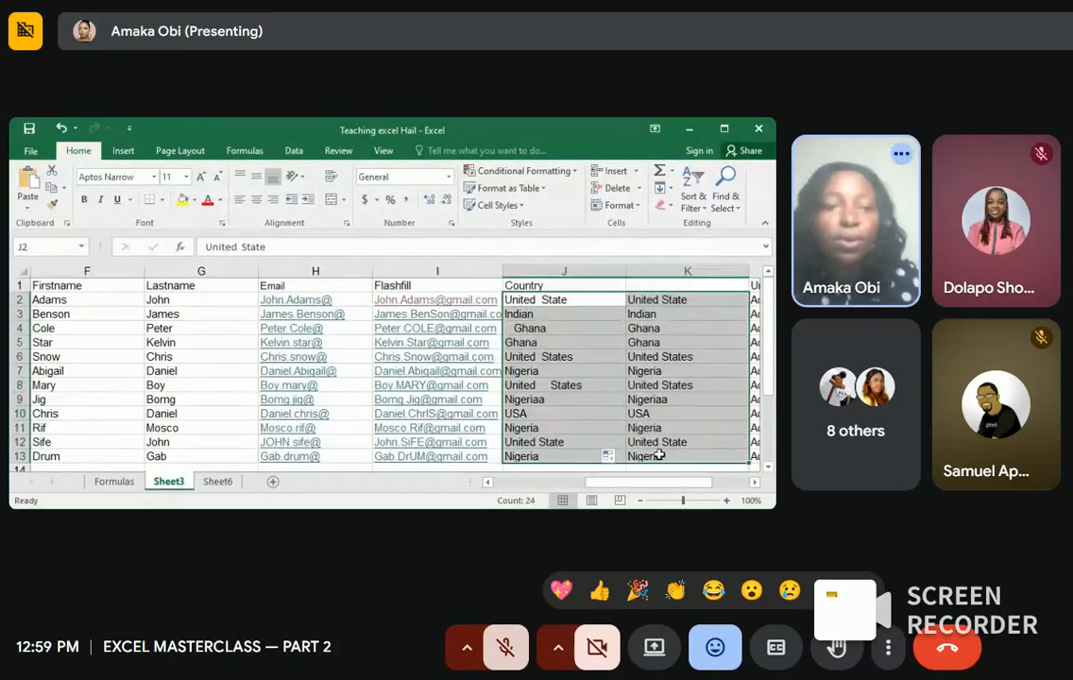
pyautogui.click(126, 151)
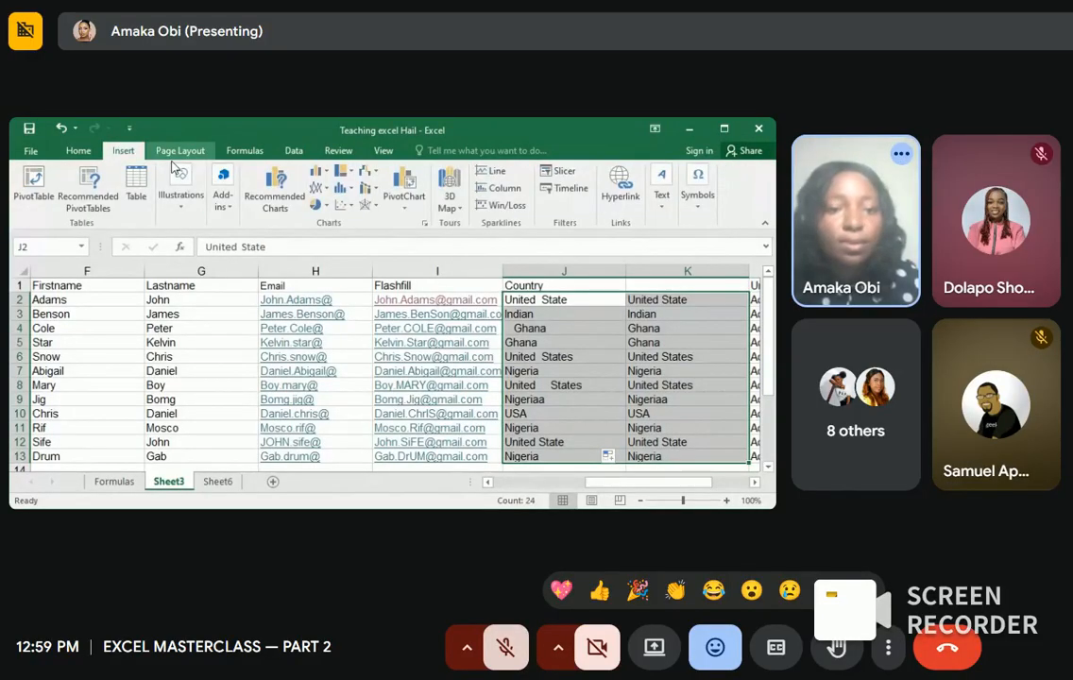
pyautogui.click(140, 192)
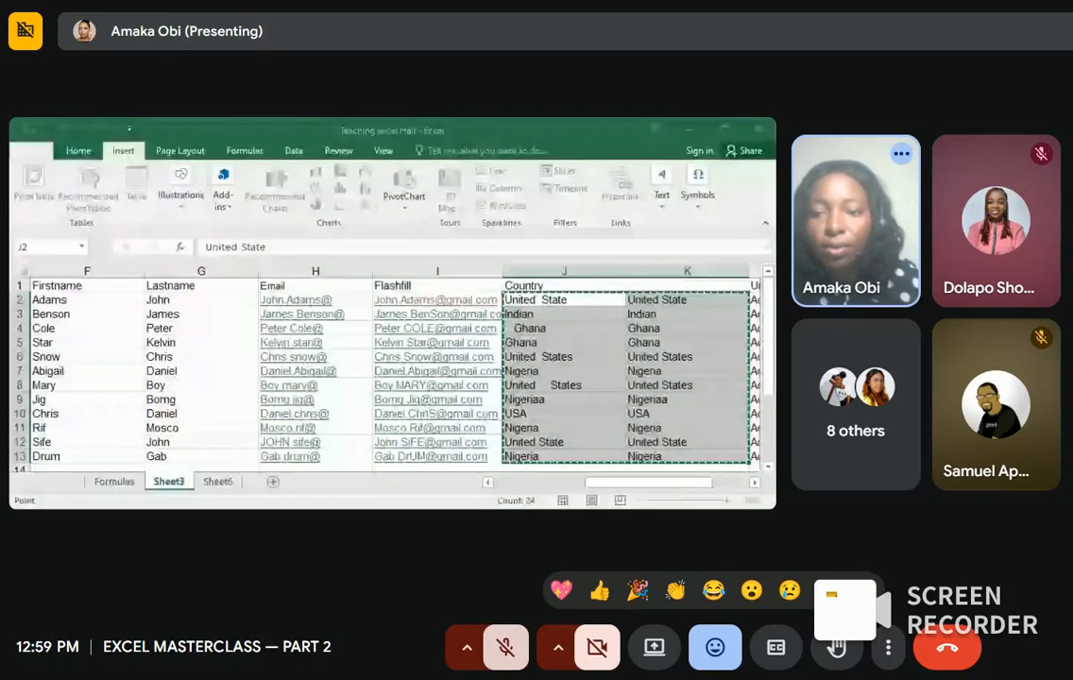
pyautogui.click(626, 317)
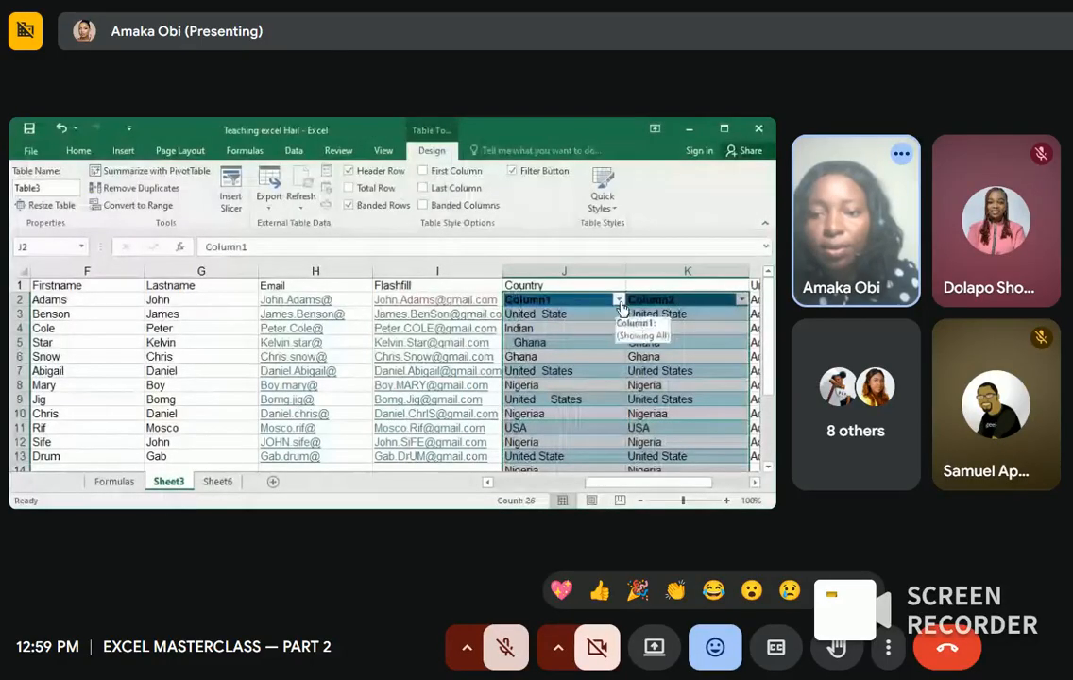
pyautogui.click(619, 302)
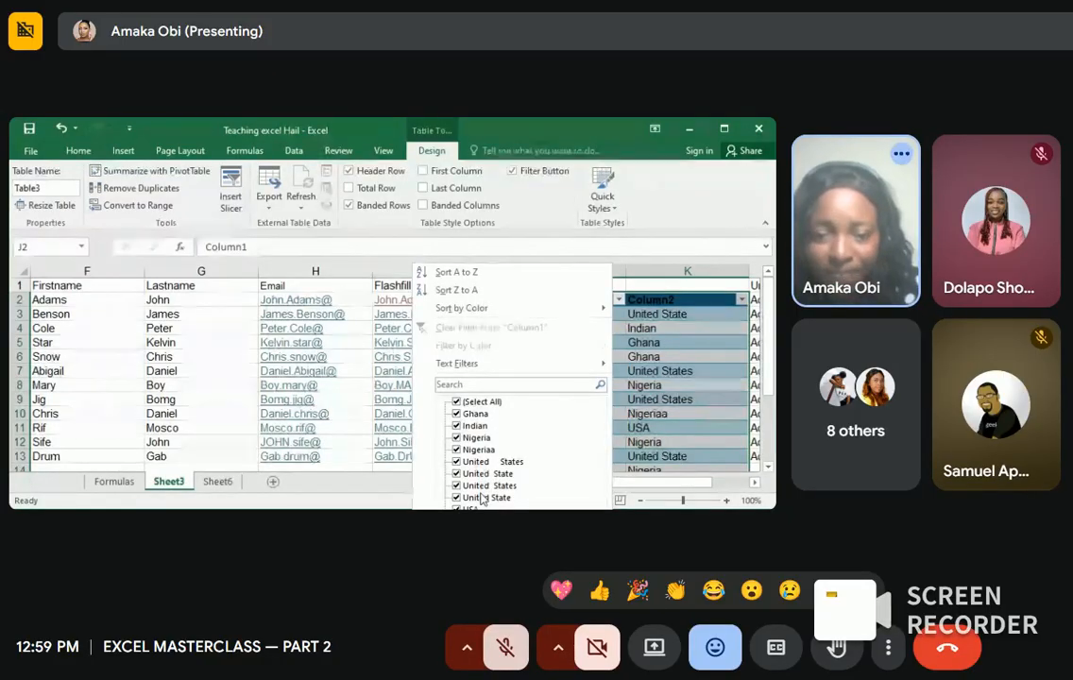
pyautogui.click(741, 300)
pyautogui.click(741, 300)
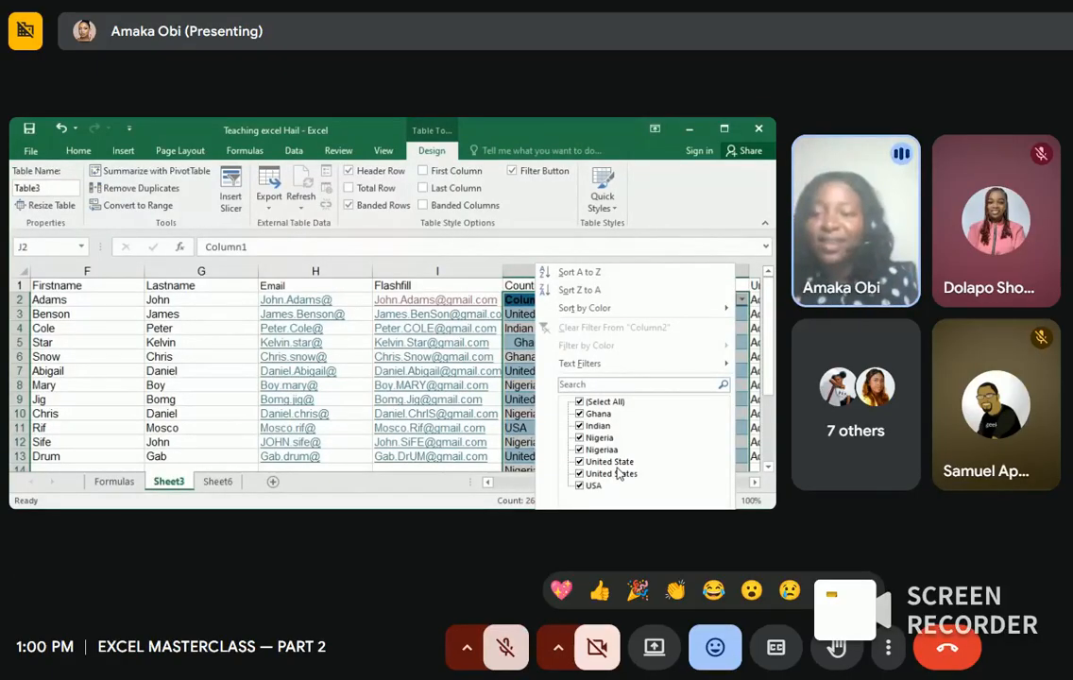
pyautogui.click(475, 268)
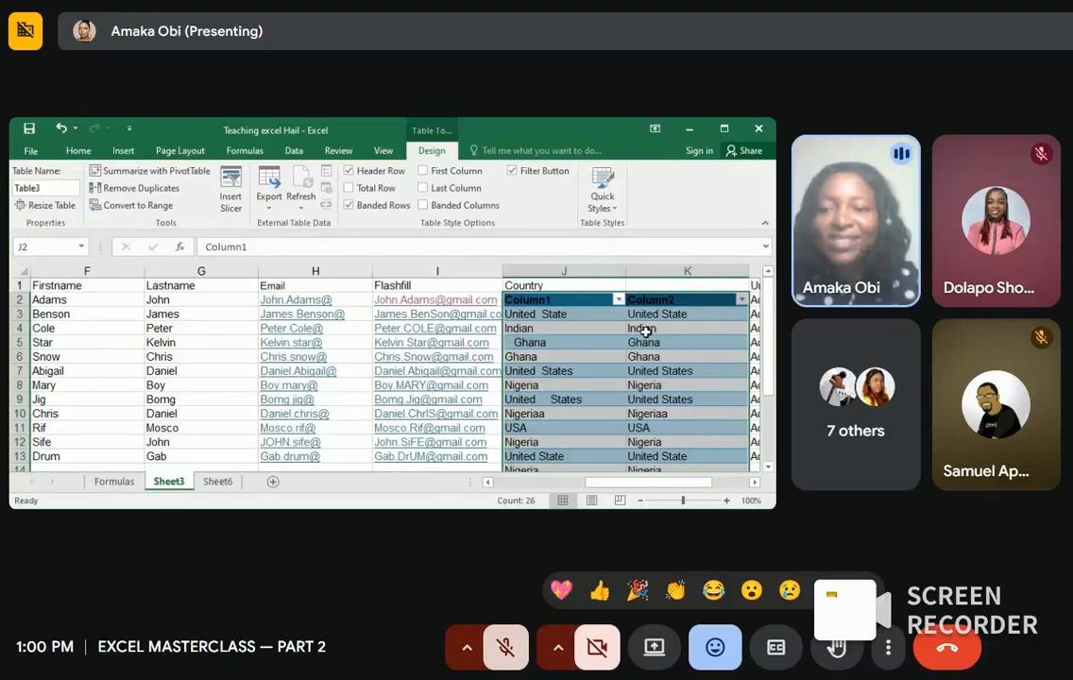
pyautogui.hotkey('ctrl', 'z')
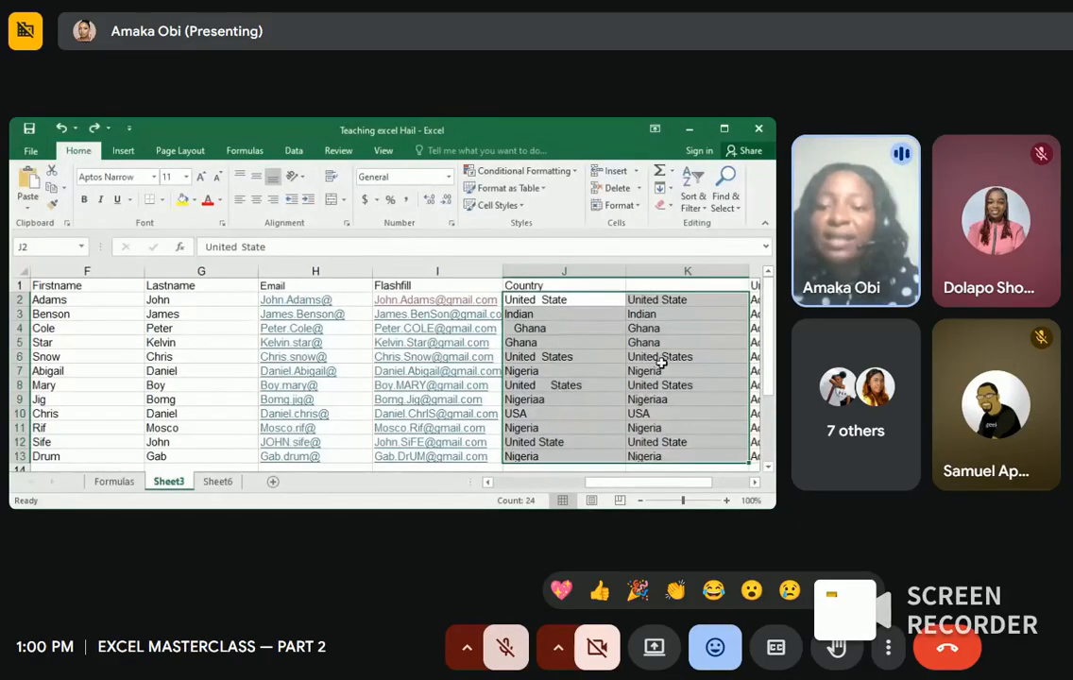
pyautogui.click(604, 314)
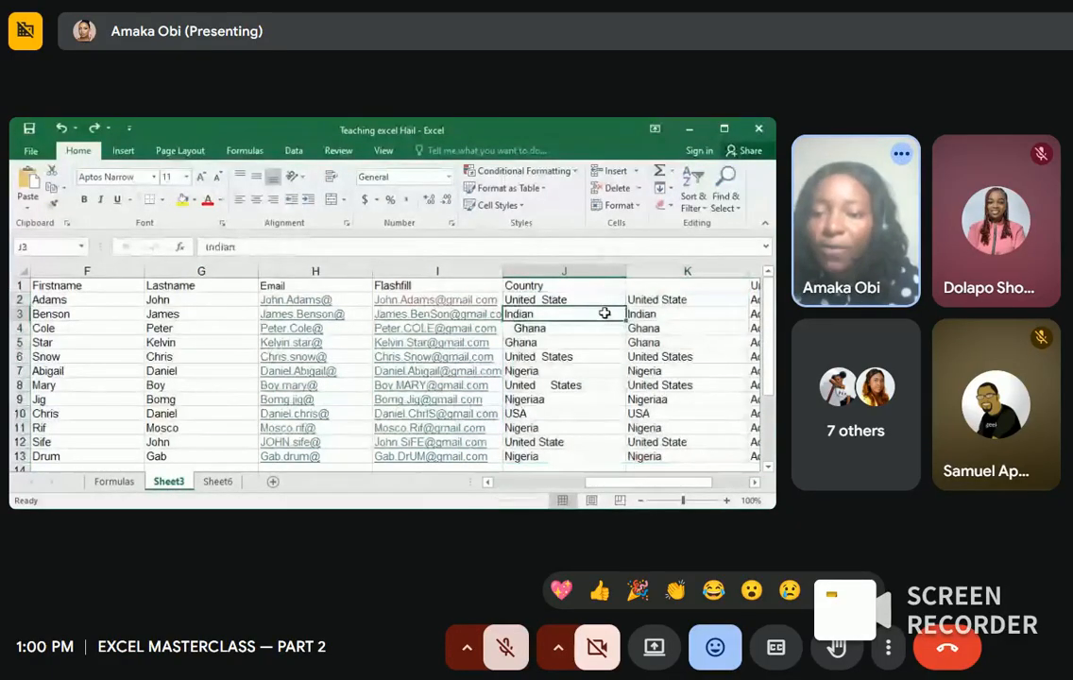
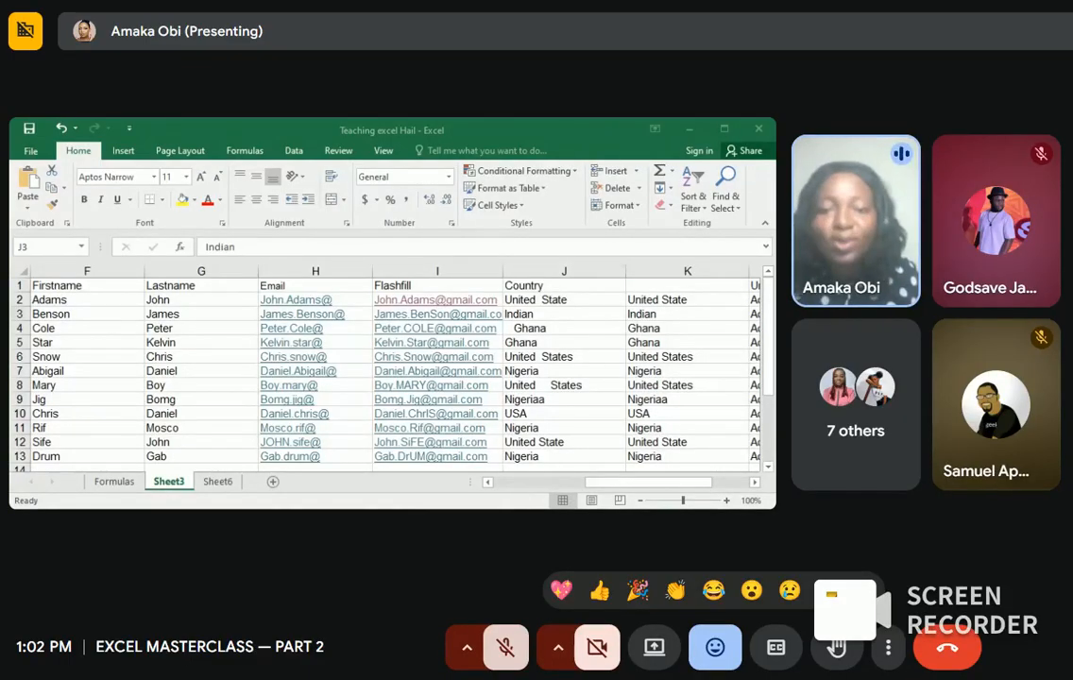
# Step: Return to the spreadsheet and select the Country values J2:J13 on Sheet3, starting at United State
pyautogui.hotkey('alt', 'Tab')
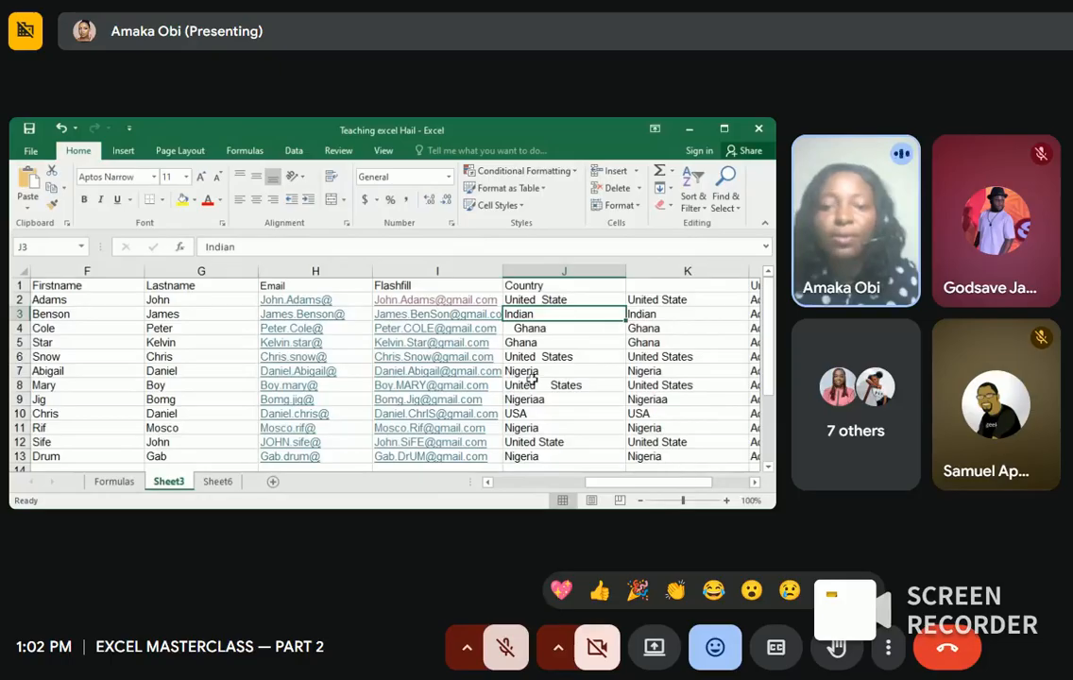
pyautogui.click(535, 298)
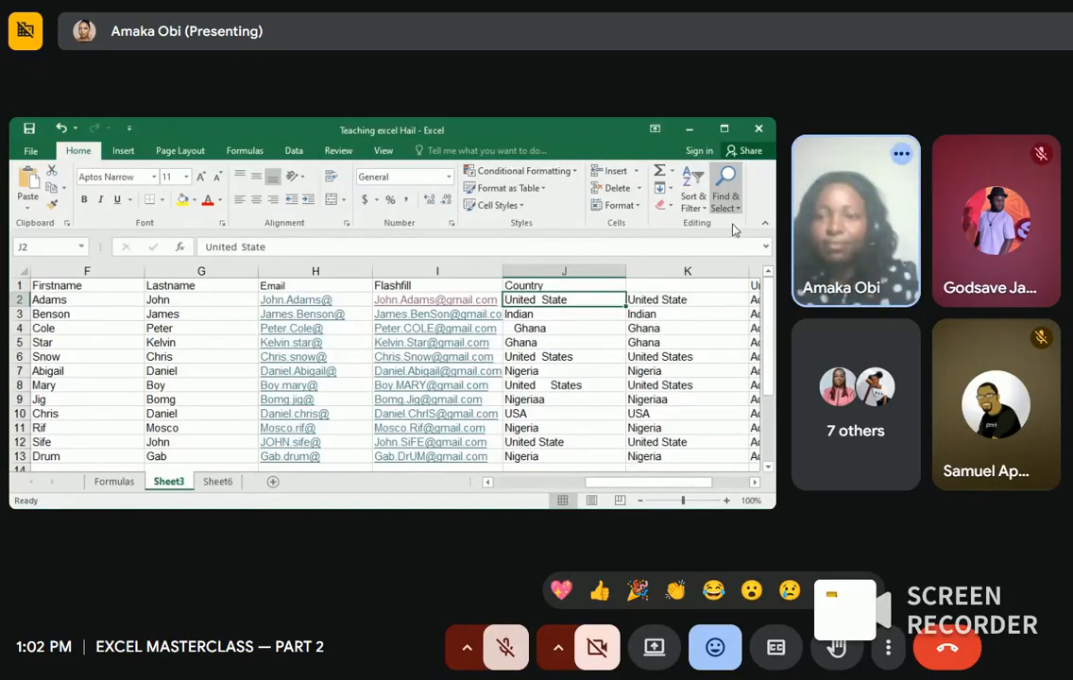
pyautogui.moveTo(570, 299); pyautogui.dragTo(558, 454)
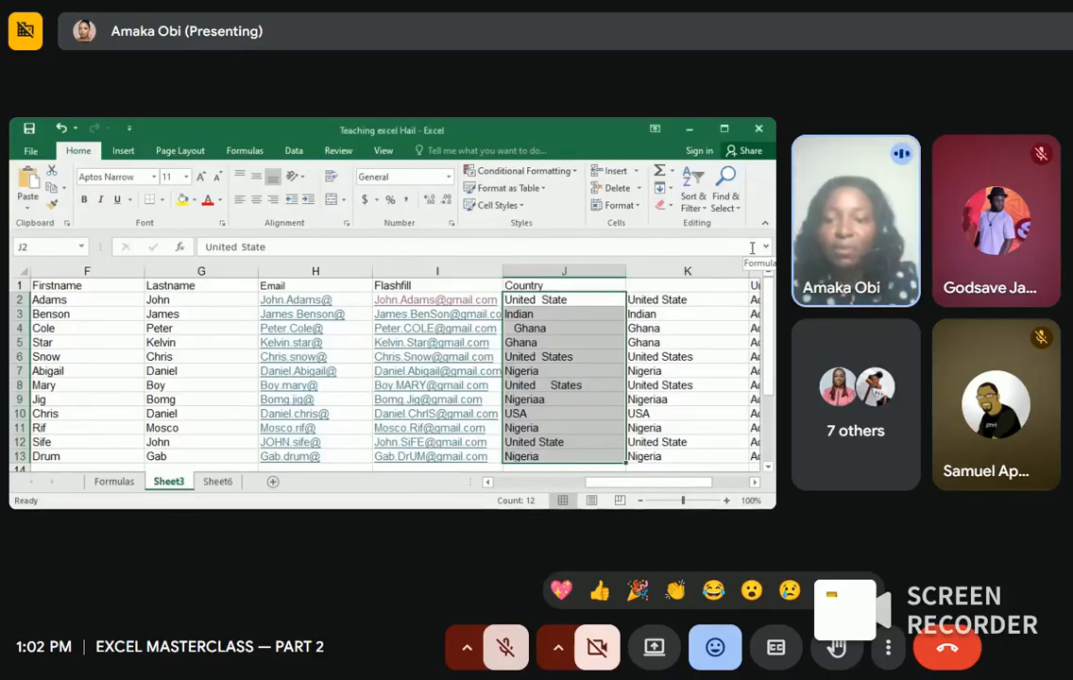
# Step: Leave cell editing without changes and select the entire column K of TRIM-cleaned country names
pyautogui.click(751, 247)
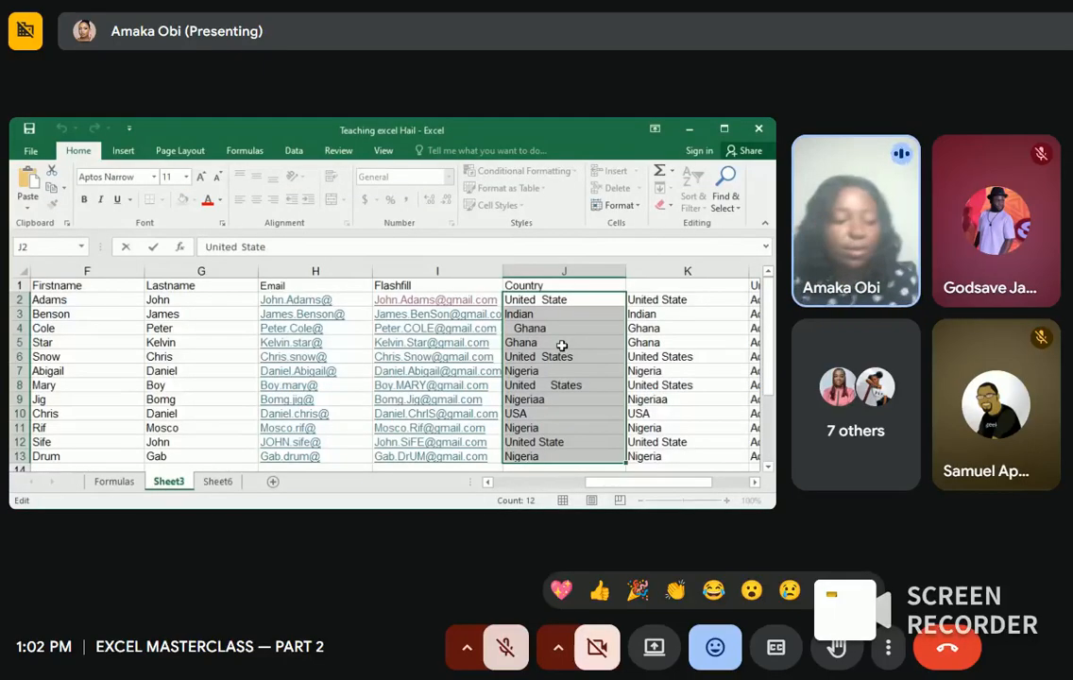
pyautogui.press('Escape')
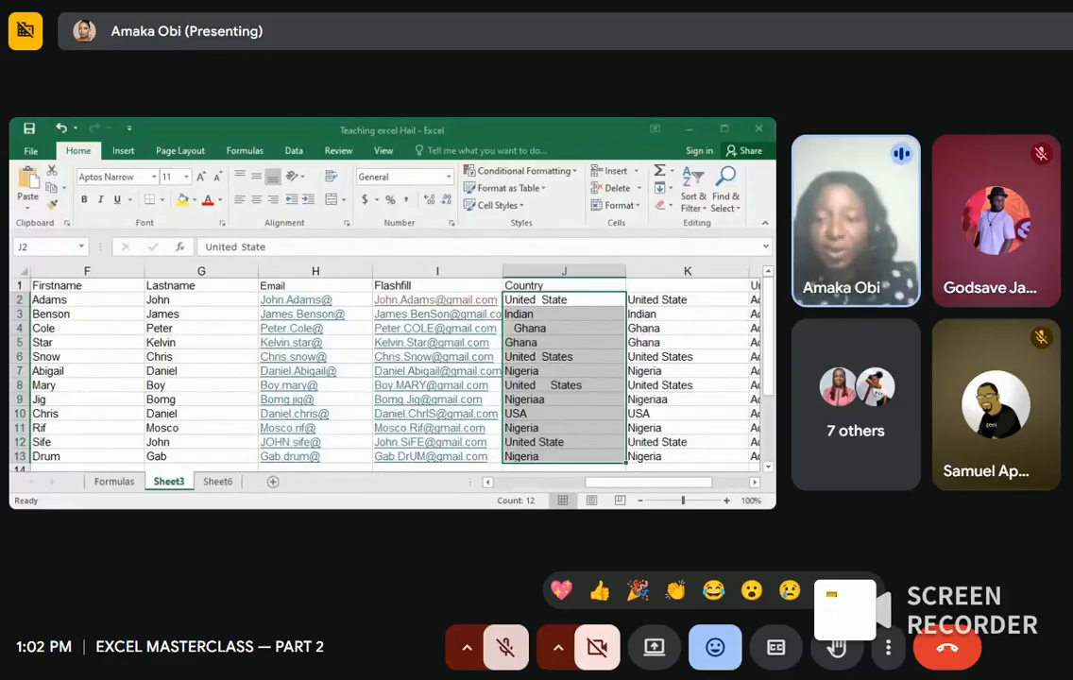
pyautogui.hotkey('alt', 'Tab')
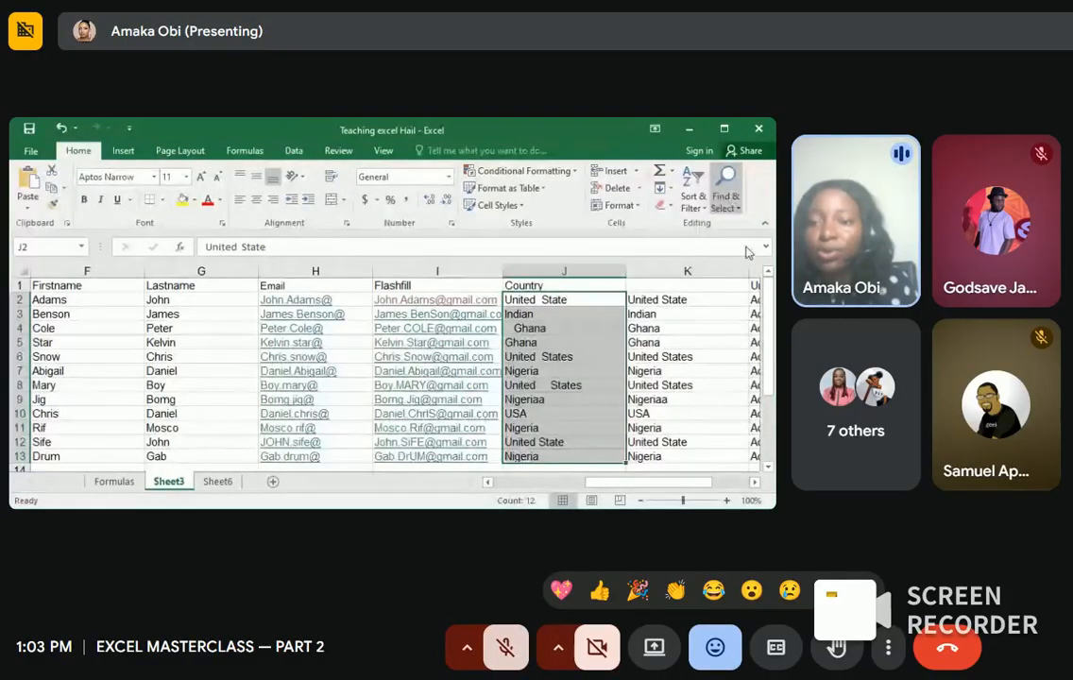
pyautogui.click(746, 247)
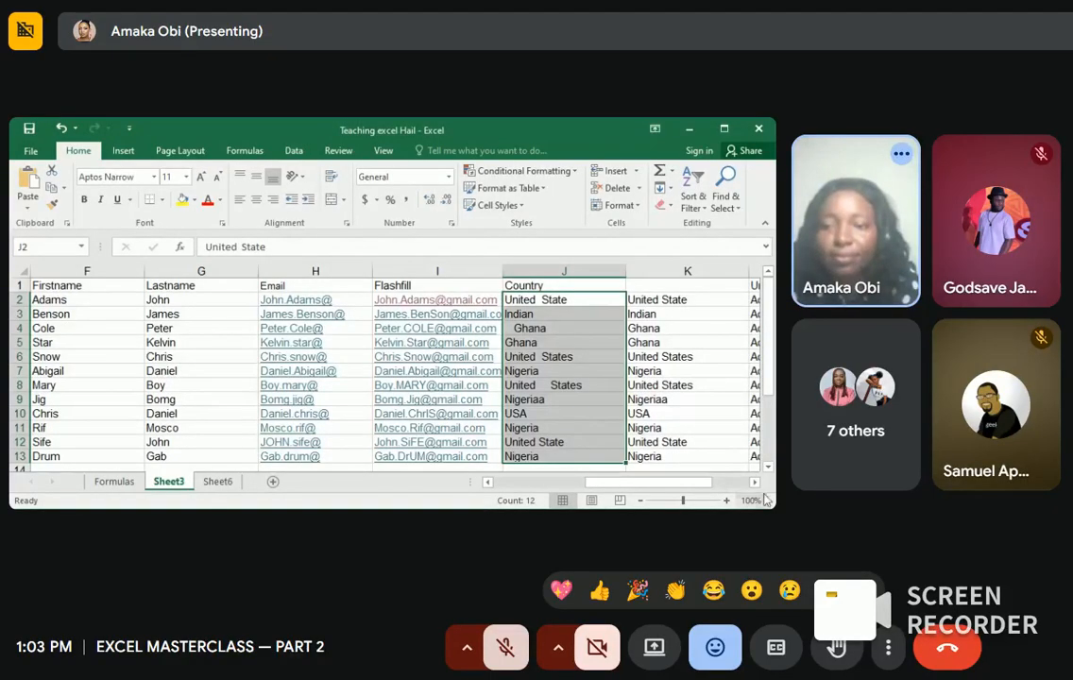
pyautogui.click(656, 269)
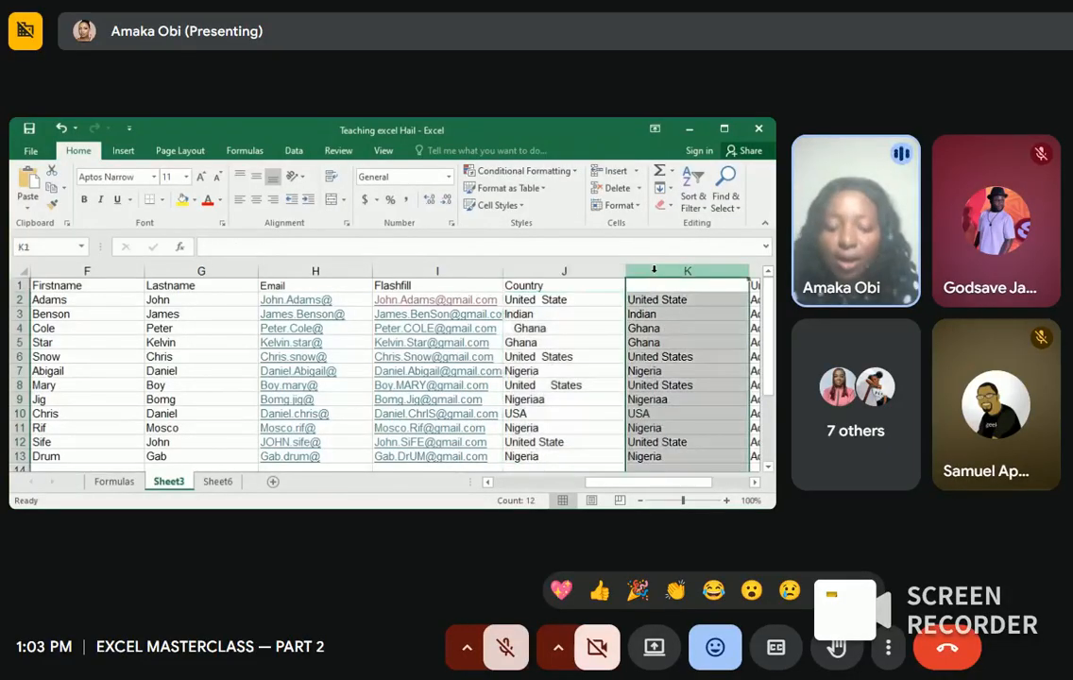
# Step: Insert an empty column at K, shifting the trimmed country names into column L
pyautogui.rightClick(657, 273)
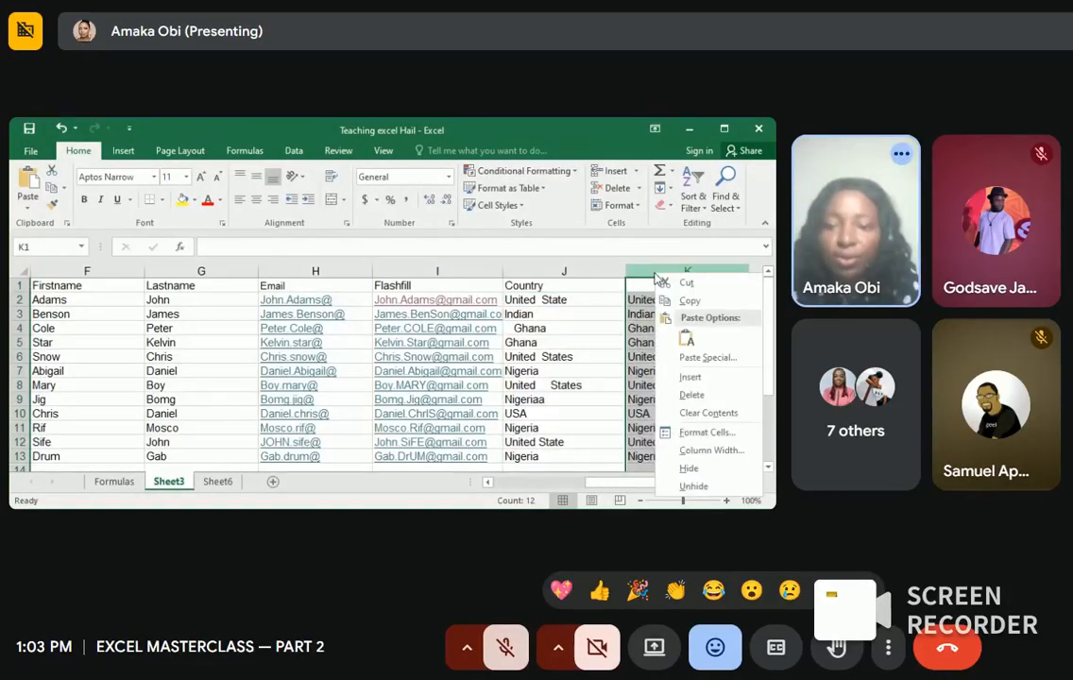
pyautogui.click(689, 377)
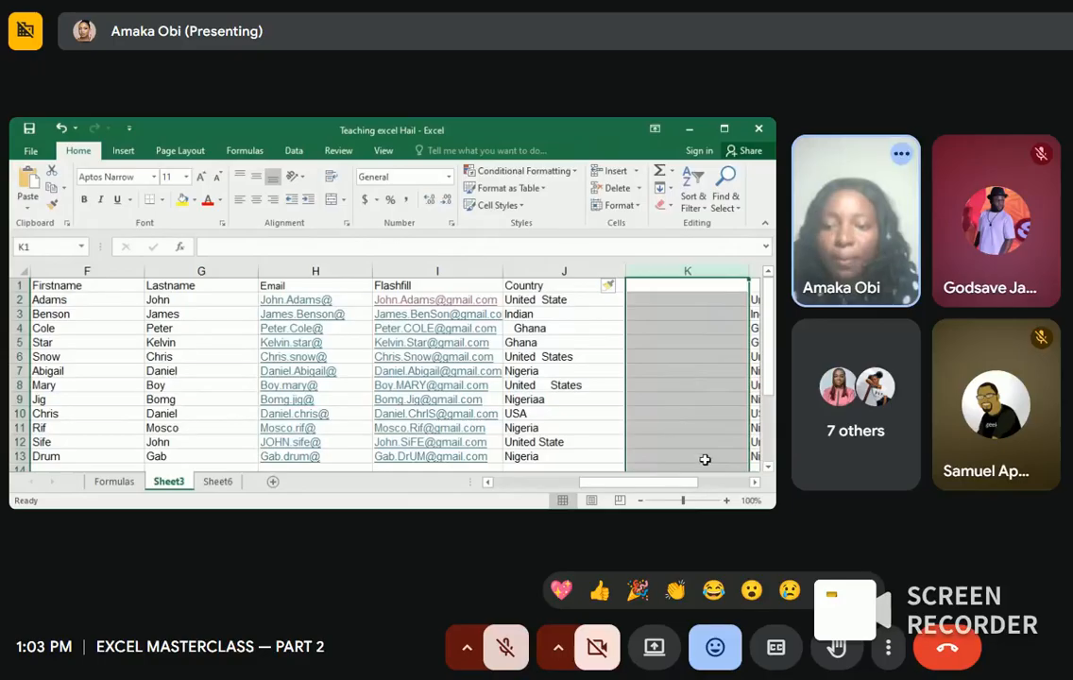
pyautogui.click(749, 483)
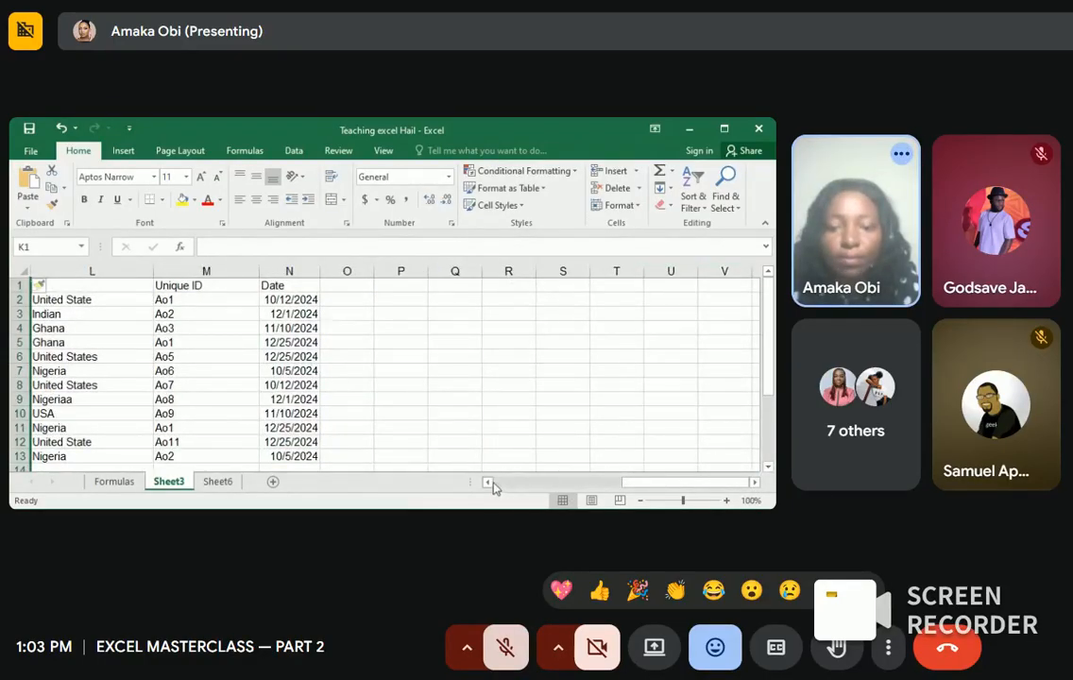
pyautogui.click(488, 483)
pyautogui.click(488, 483)
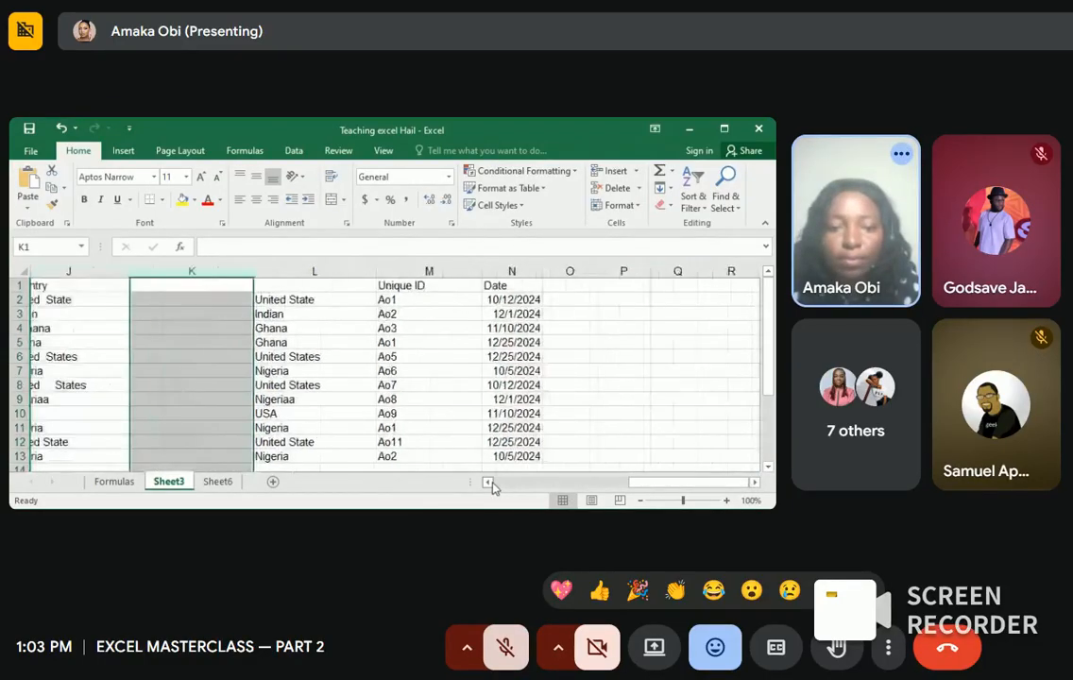
# Step: Select L2:L13 to check the =TRIM(J2) results for extra spaces
pyautogui.click(302, 300)
pyautogui.moveTo(303, 300); pyautogui.dragTo(300, 457)
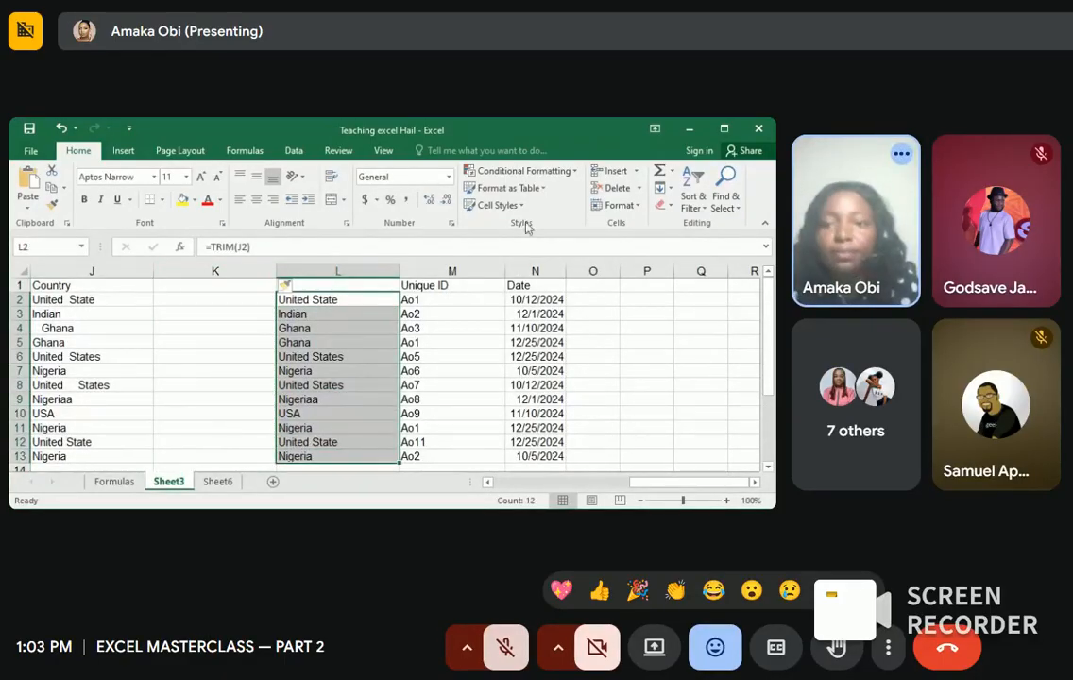
pyautogui.click(719, 203)
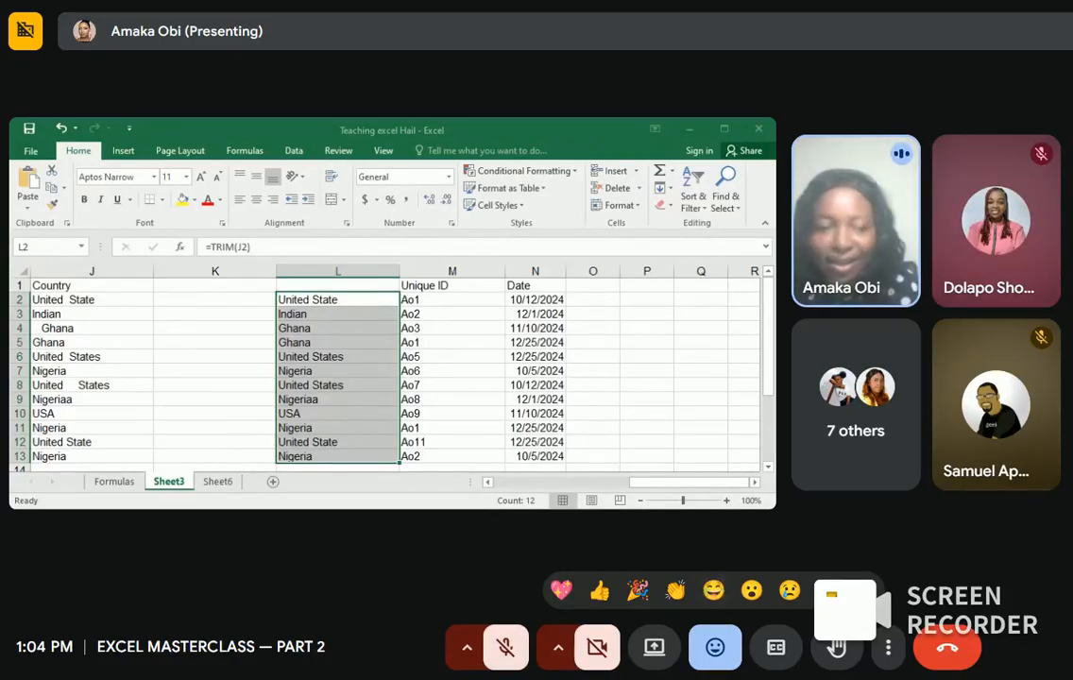
pyautogui.click(714, 591)
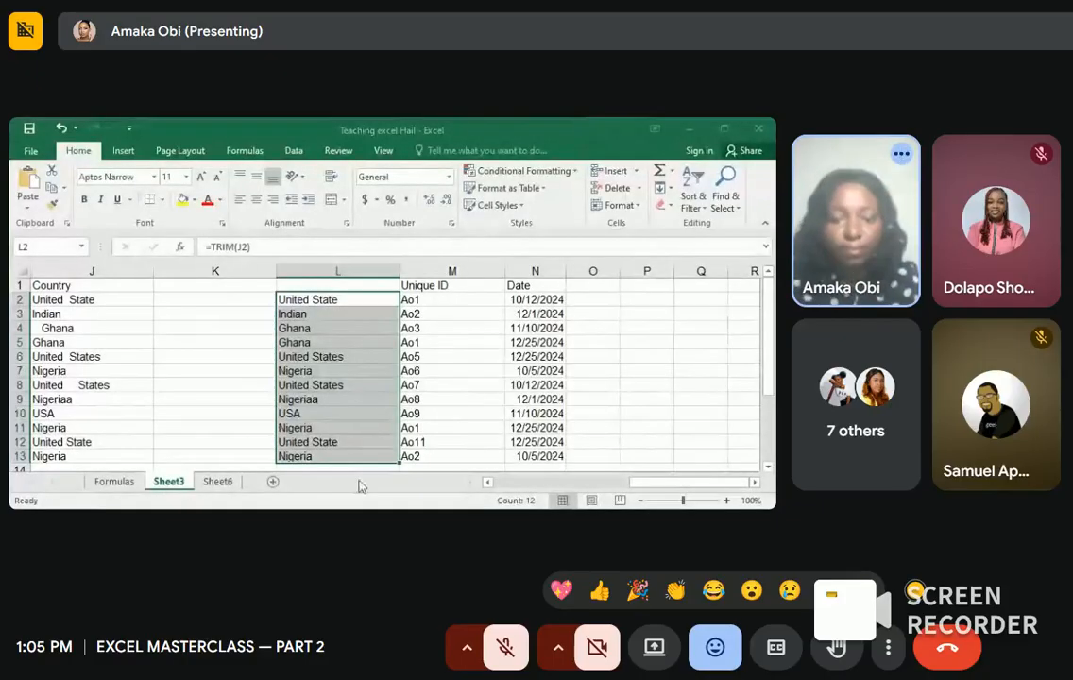
pyautogui.hotkey('alt', 'Tab')
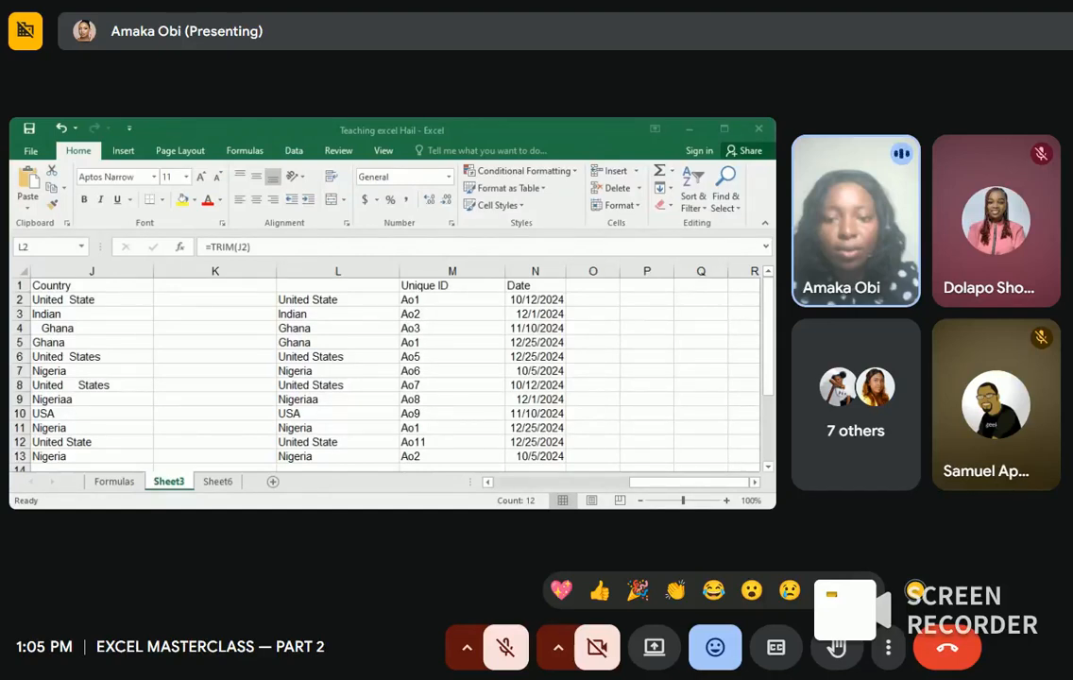
pyautogui.click(647, 367)
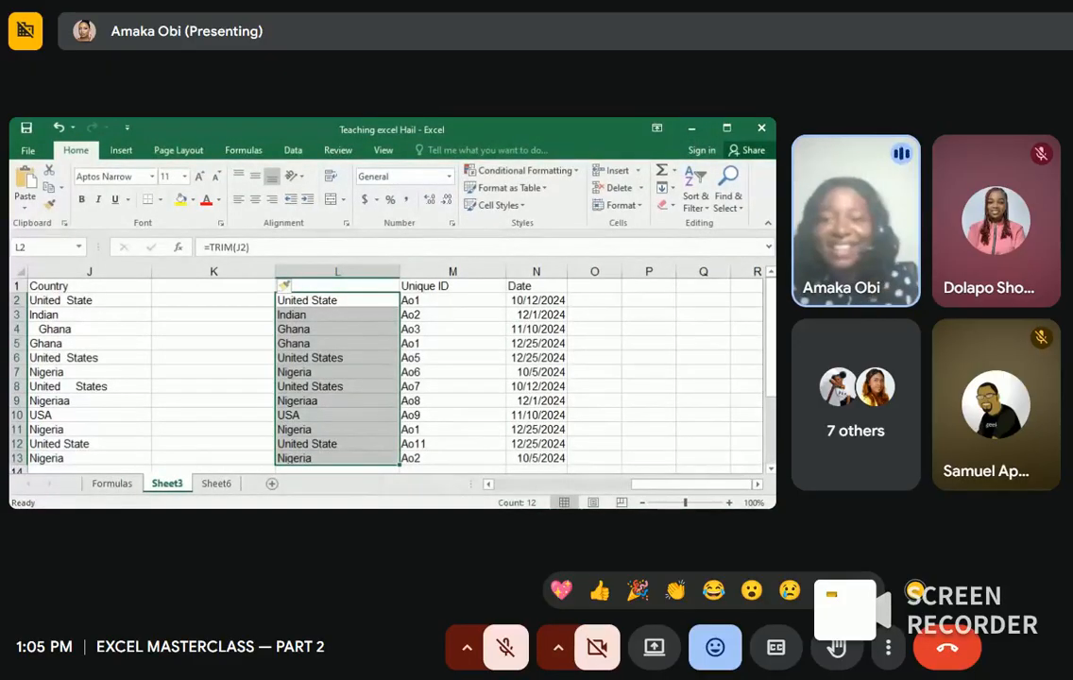
# Step: Minimize Excel, open Teaching excel Hail, close the Documents window, and unmute the Meet microphone
pyautogui.click(690, 137)
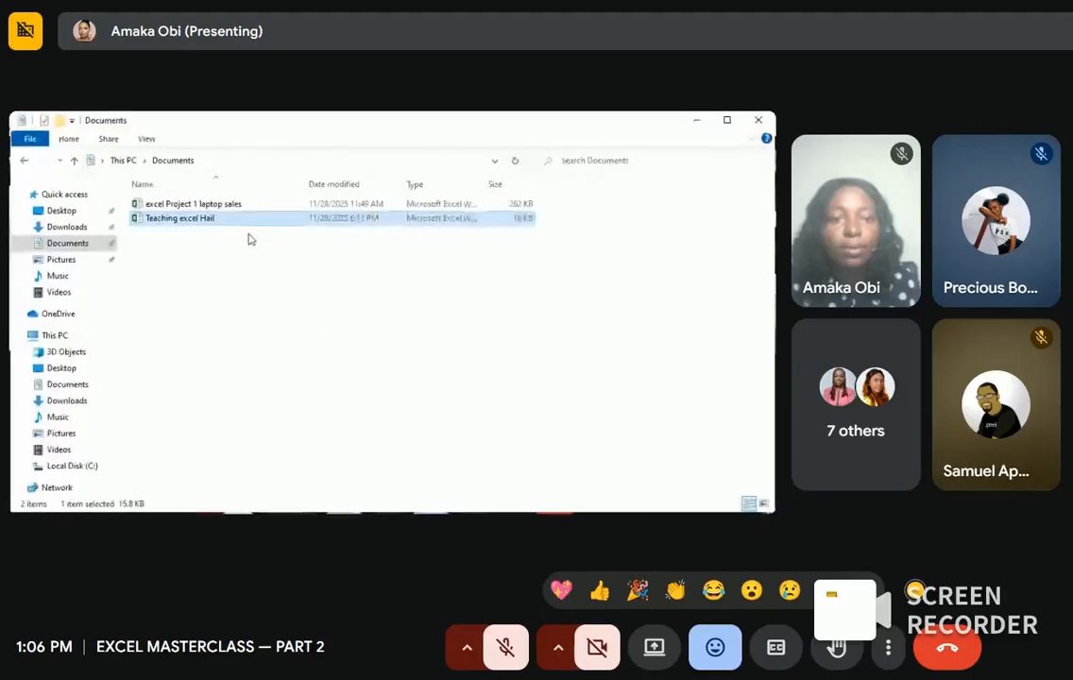
pyautogui.doubleClick(240, 222)
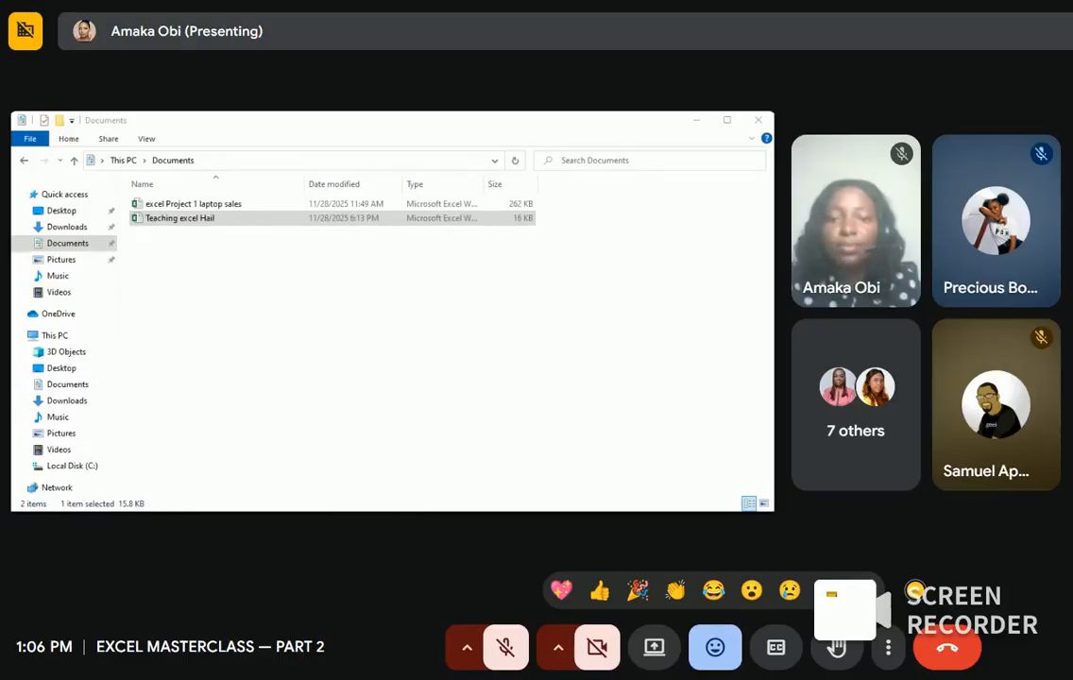
pyautogui.click(758, 123)
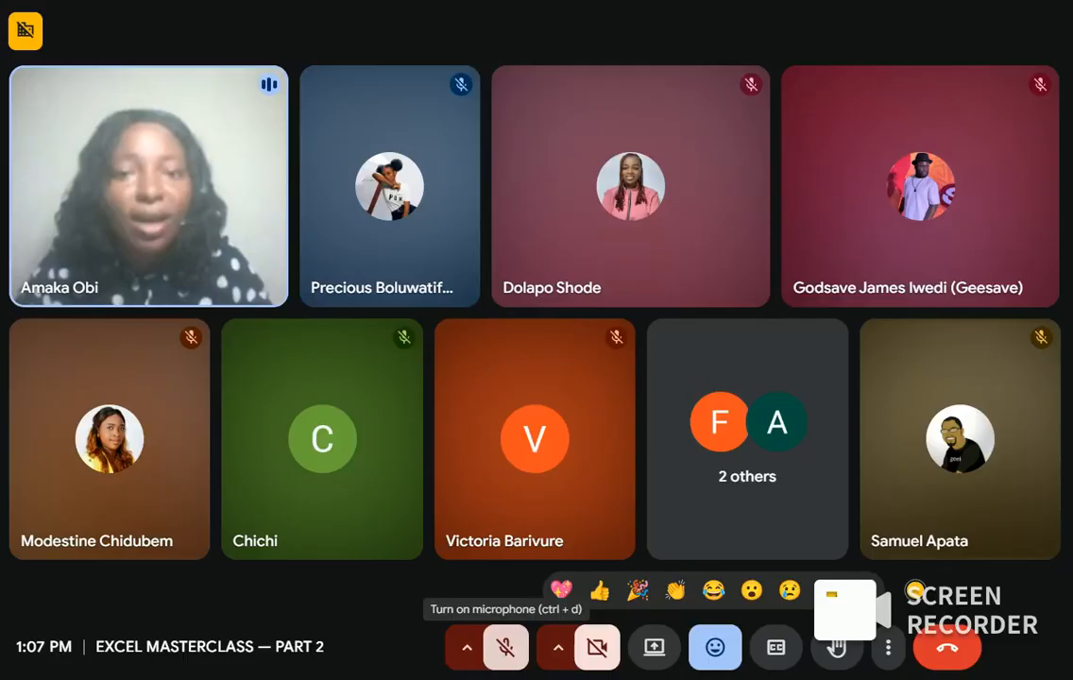
pyautogui.click(505, 647)
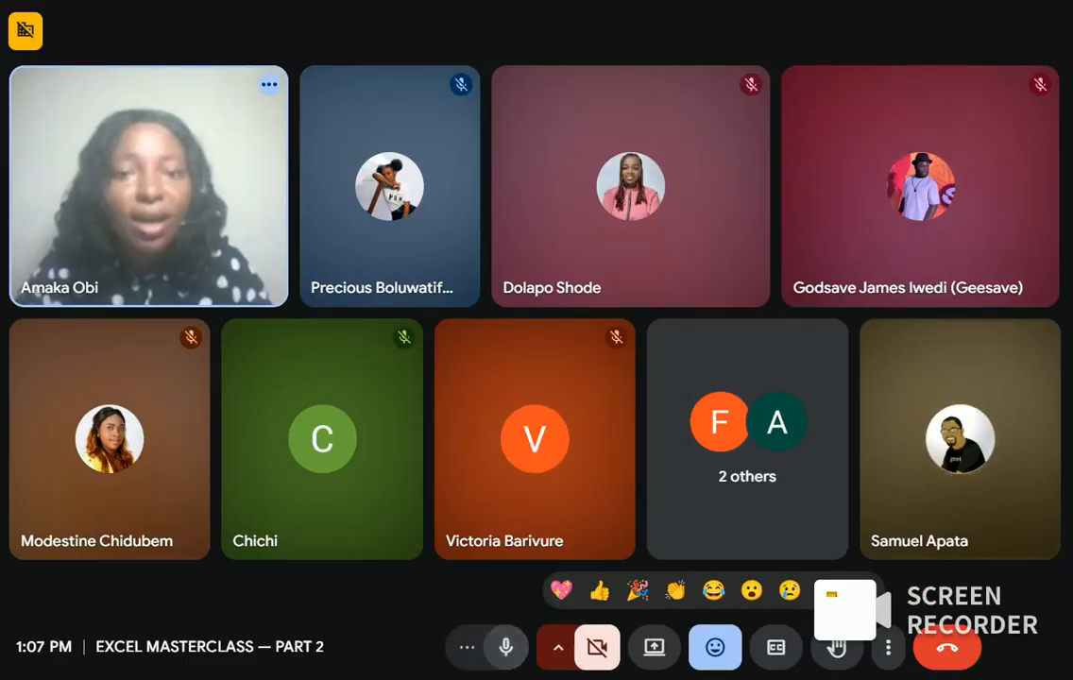